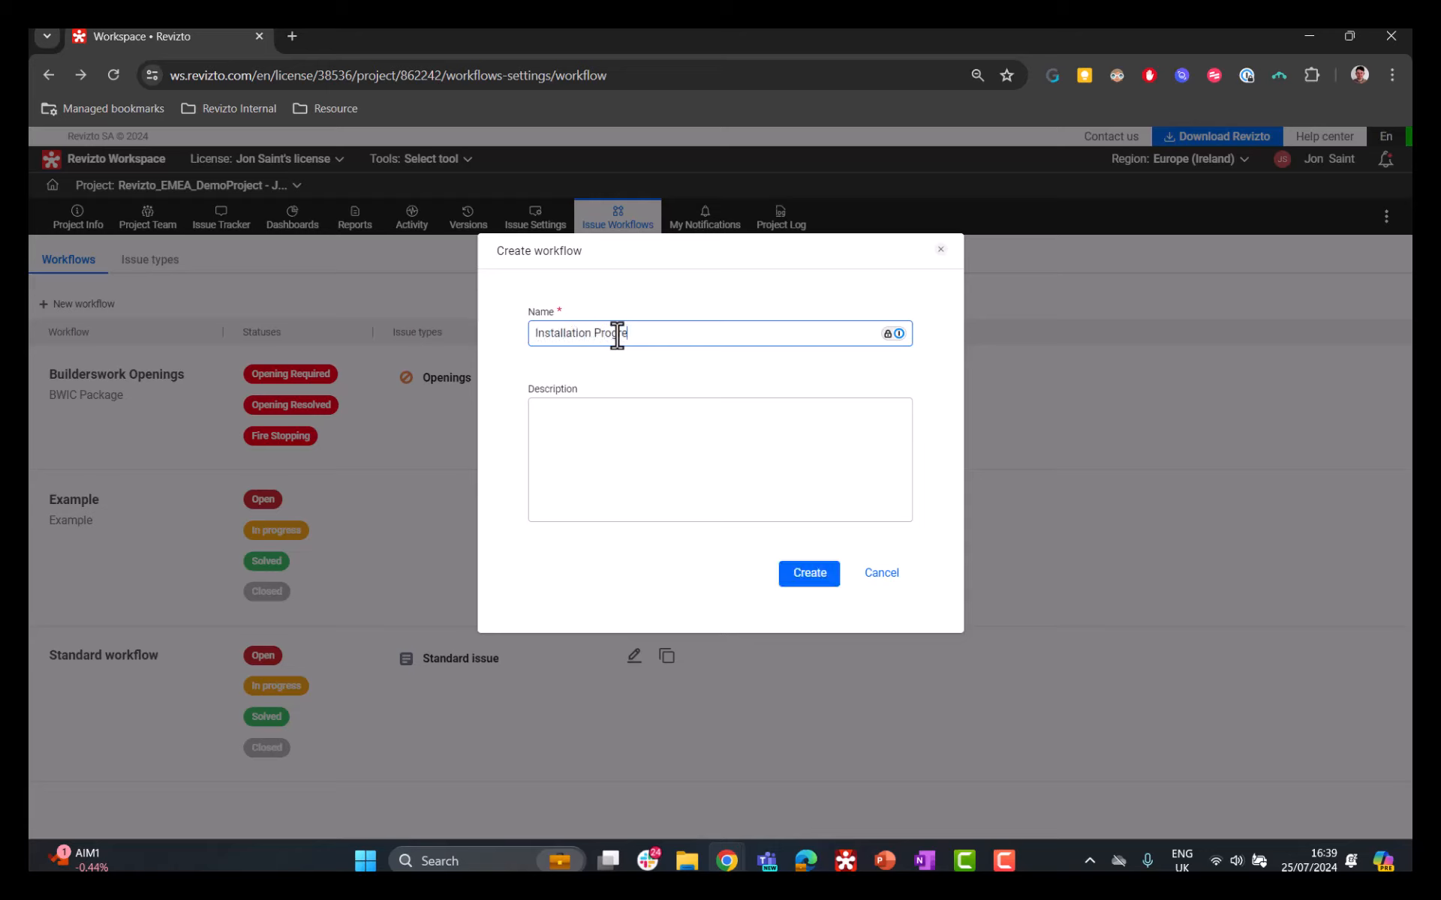
Step: Create the Installation Progress workflow with the description "Tracking Installation"
{"action": "left_click", "coordinate": [748, 433]}
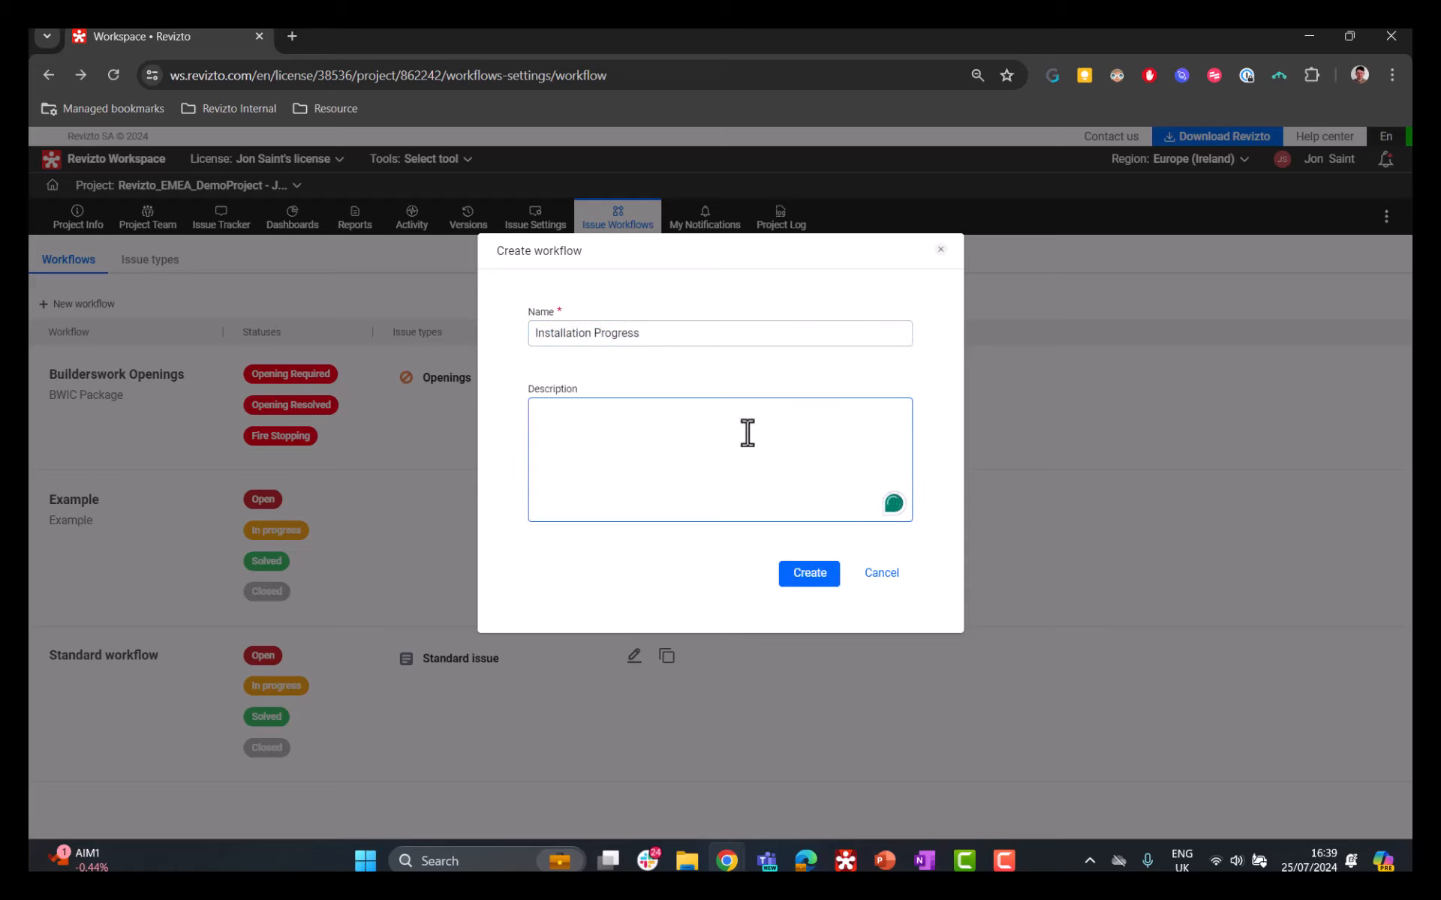
{"action": "type", "text": "Tracking Installation"}
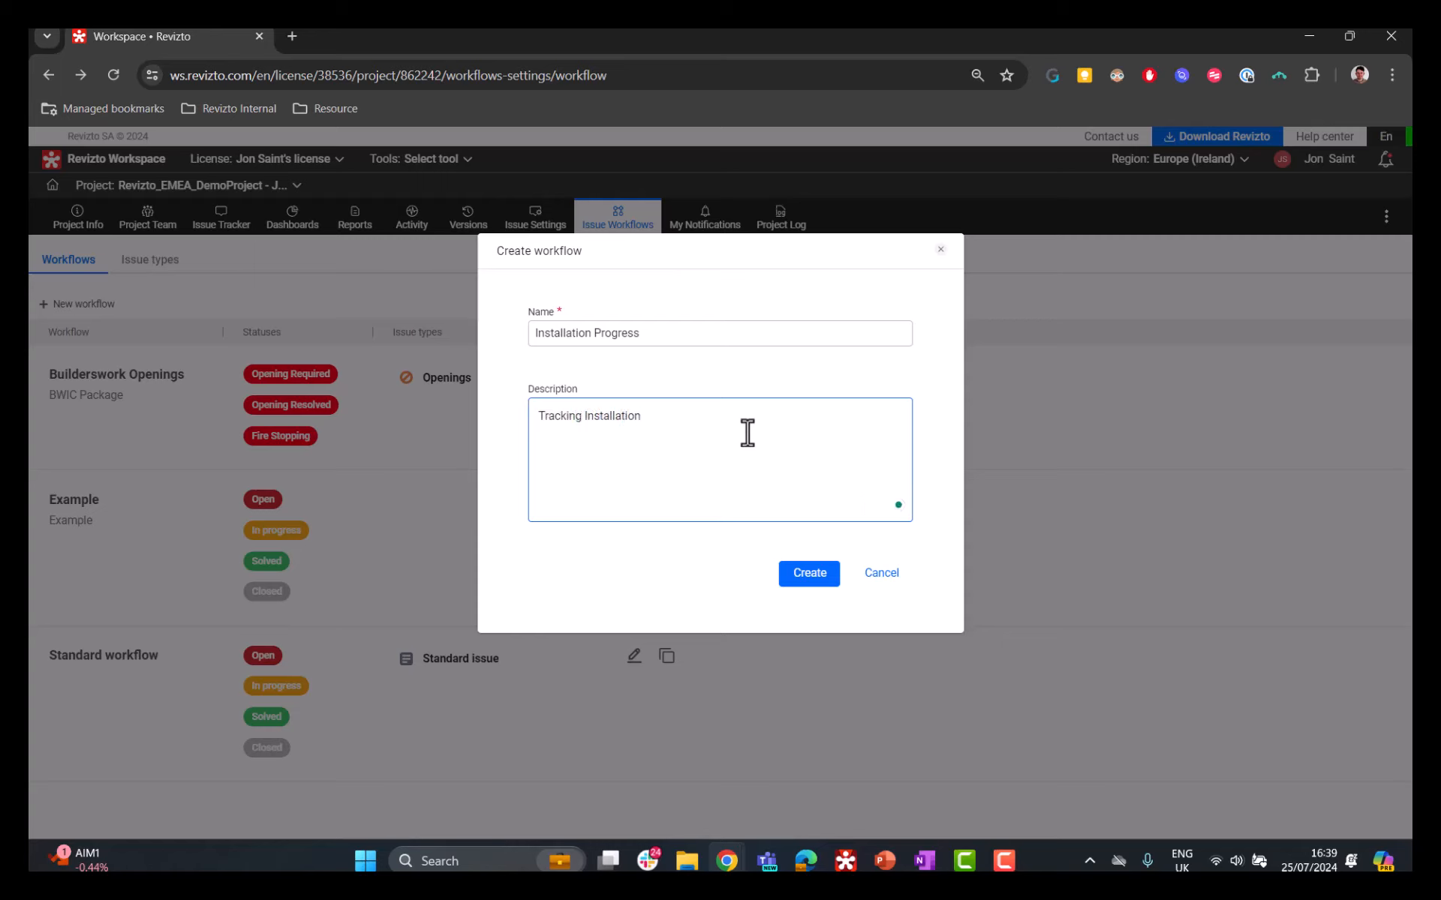
{"action": "left_click", "coordinate": [810, 574]}
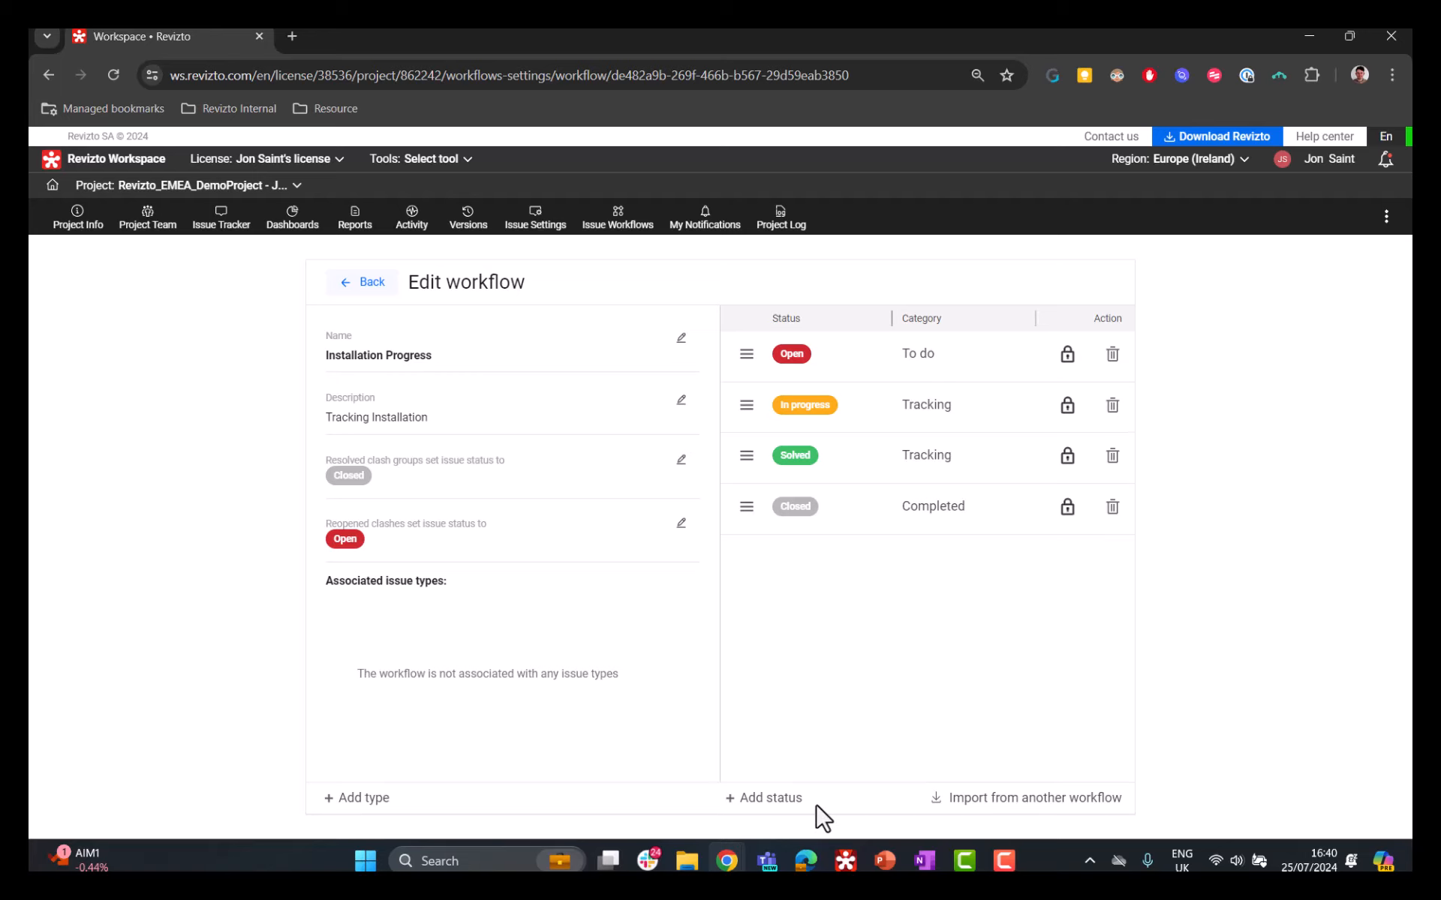
Step: Start a new workflow status named Equipment
{"action": "left_click", "coordinate": [766, 800]}
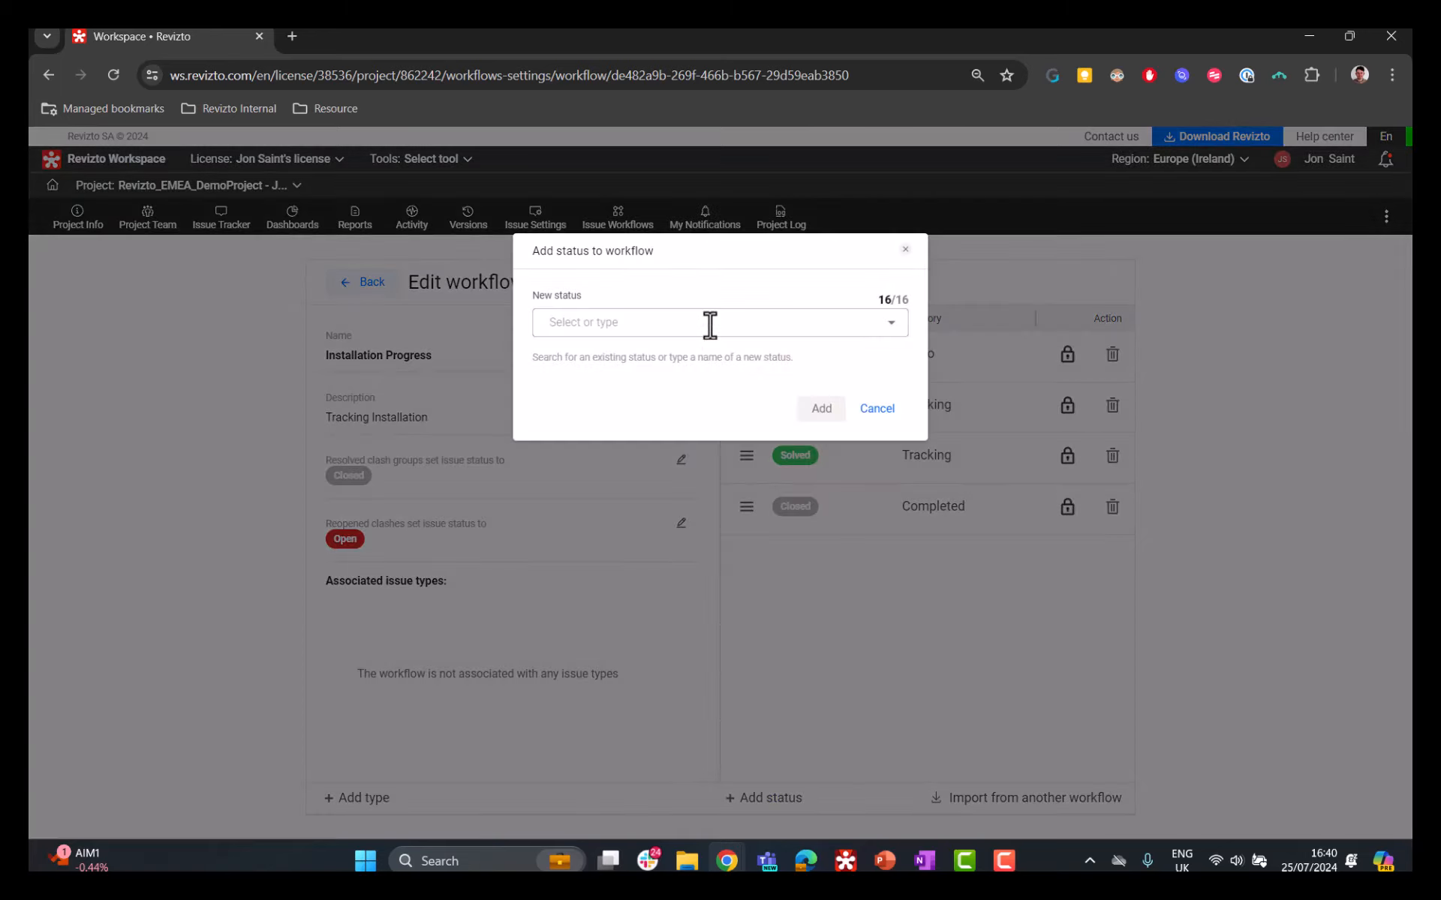
{"action": "left_click", "coordinate": [710, 322]}
{"action": "type", "text": "Equip"}
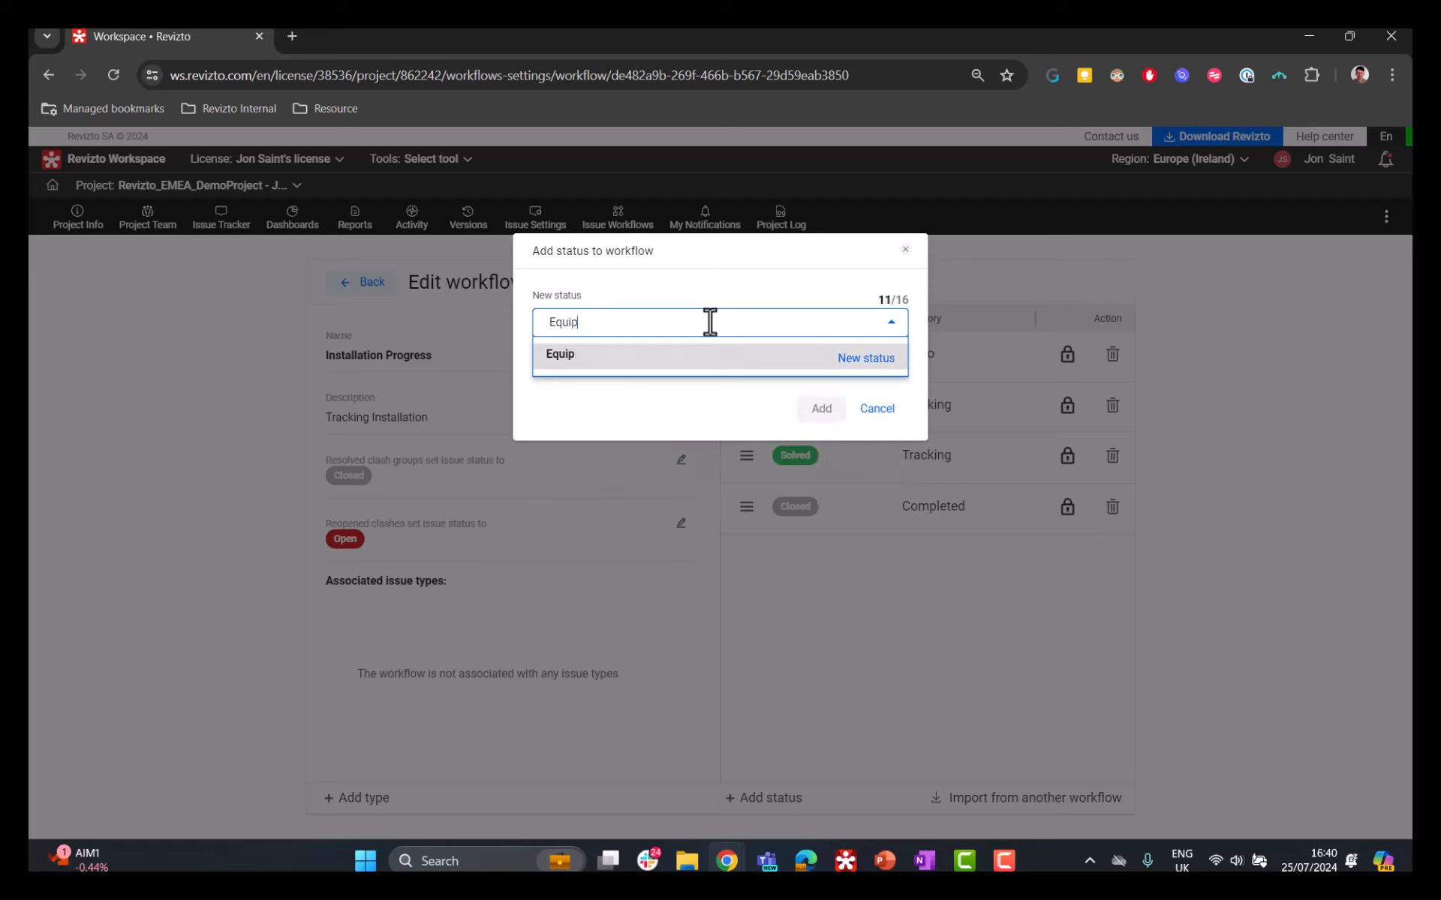
{"action": "type", "text": "ment"}
{"action": "left_click", "coordinate": [864, 359]}
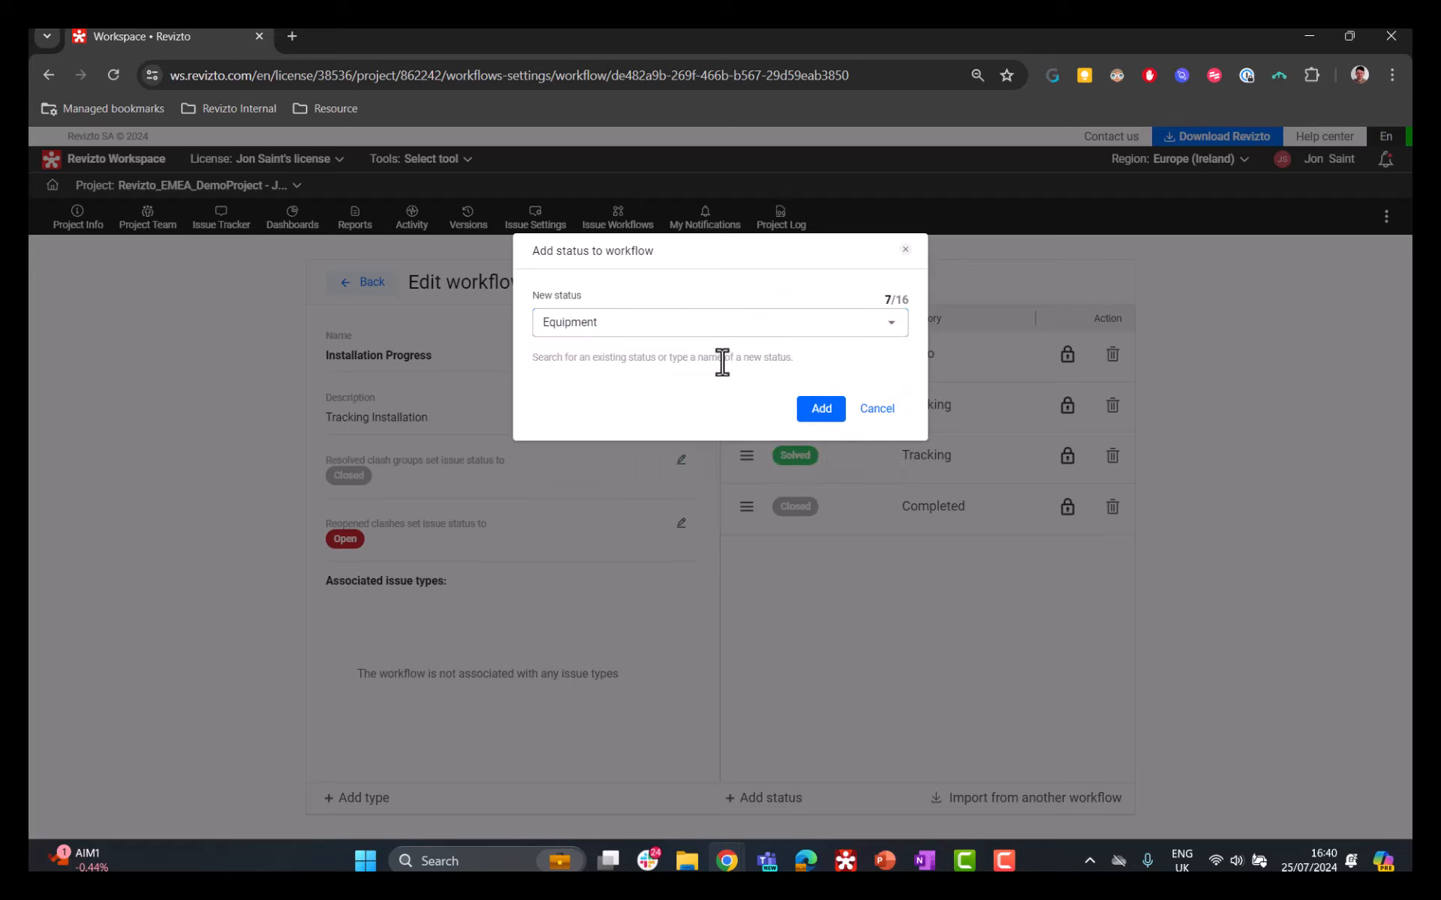
{"action": "left_click", "coordinate": [821, 411]}
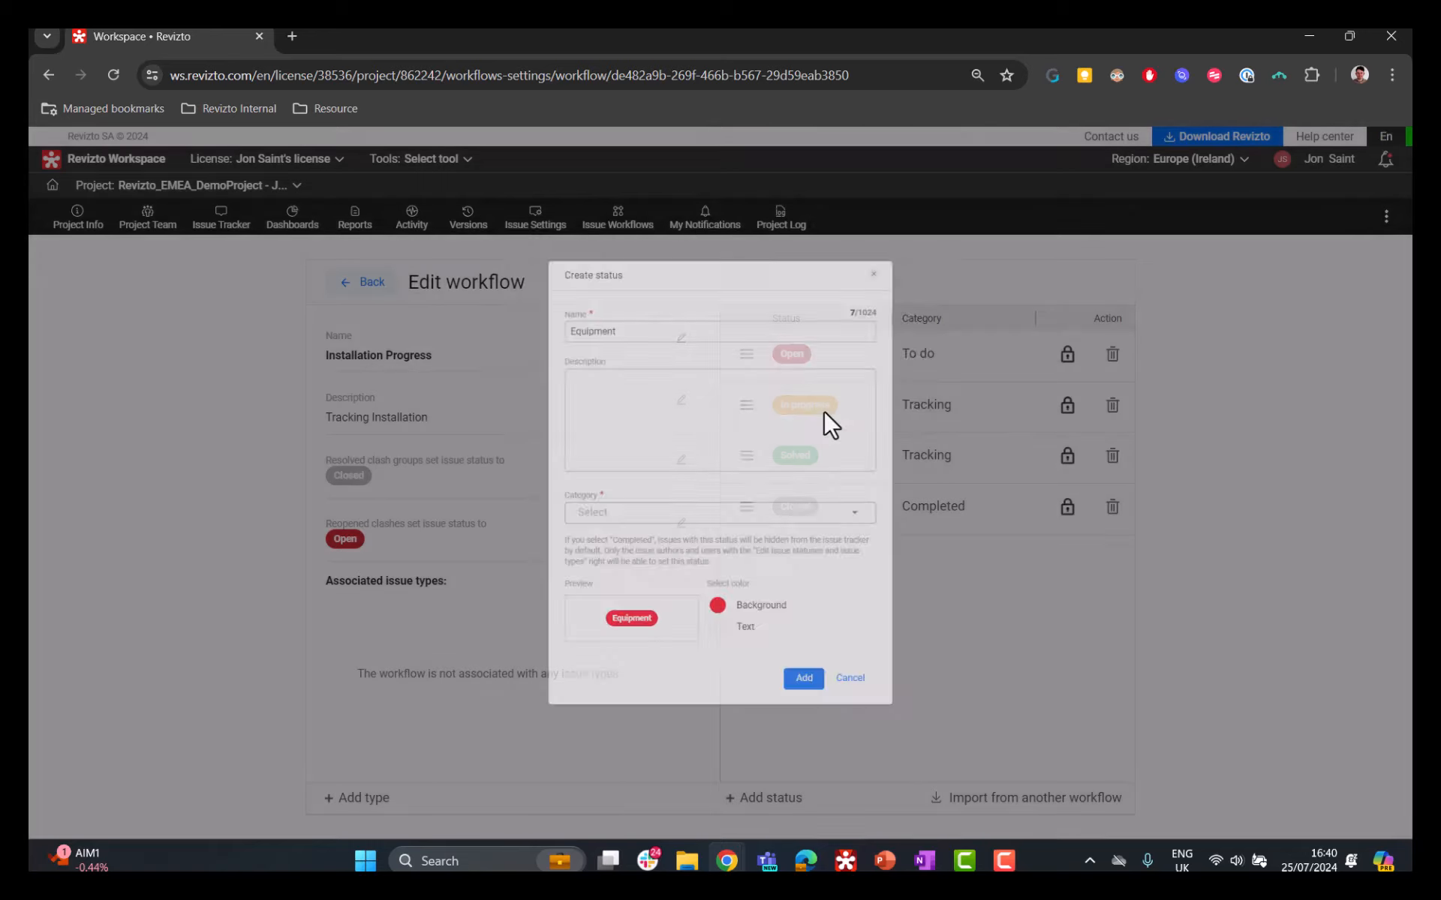
Step: Give the Equipment status the To do category, a white background and red text, and add it to the workflow
{"action": "left_click", "coordinate": [677, 375]}
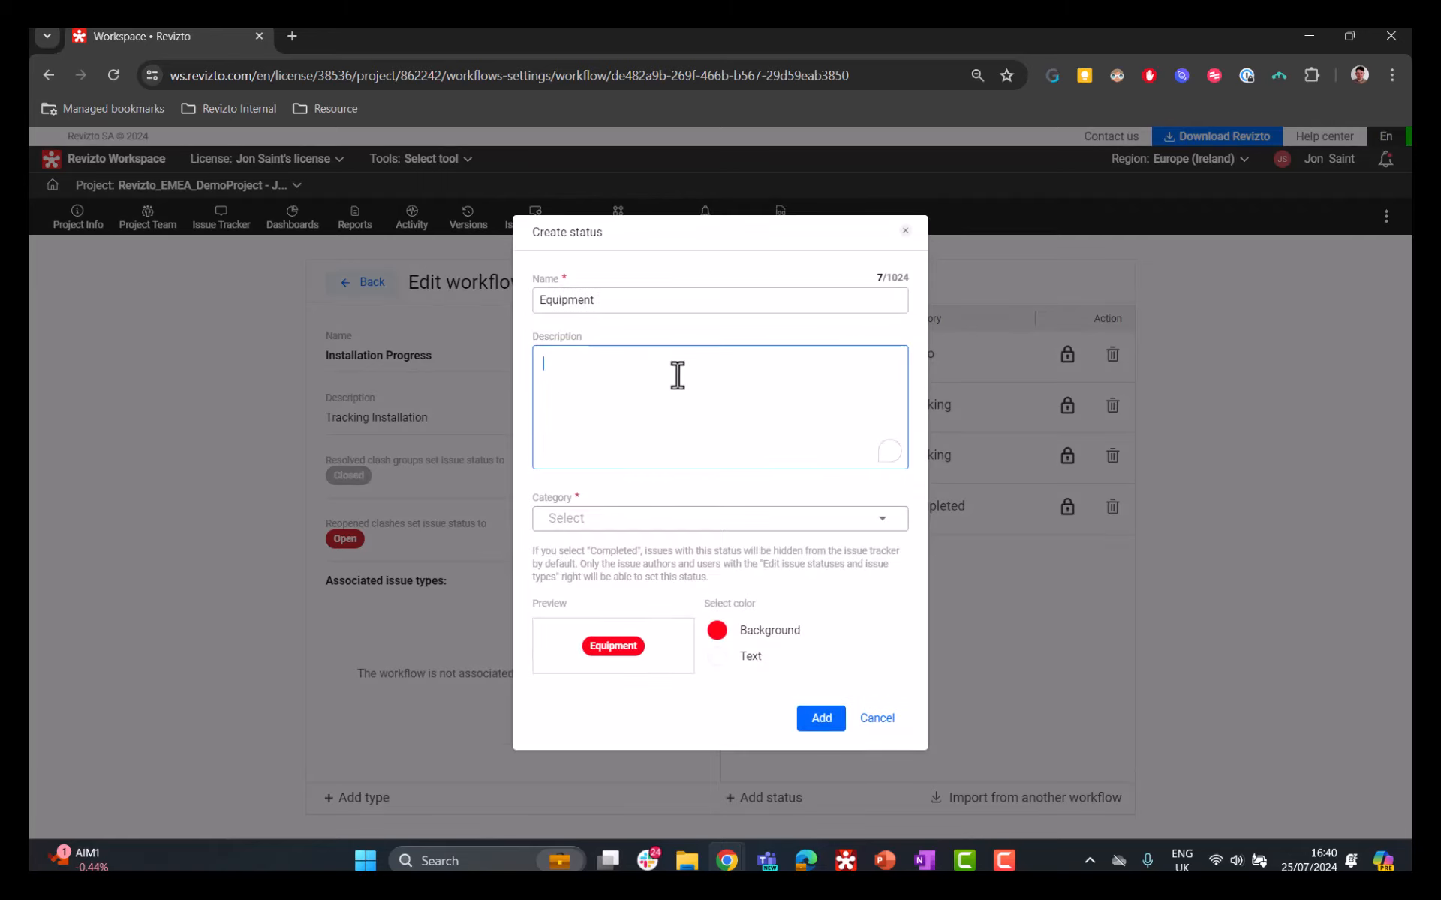
{"action": "left_click", "coordinate": [695, 518]}
{"action": "left_click", "coordinate": [629, 531]}
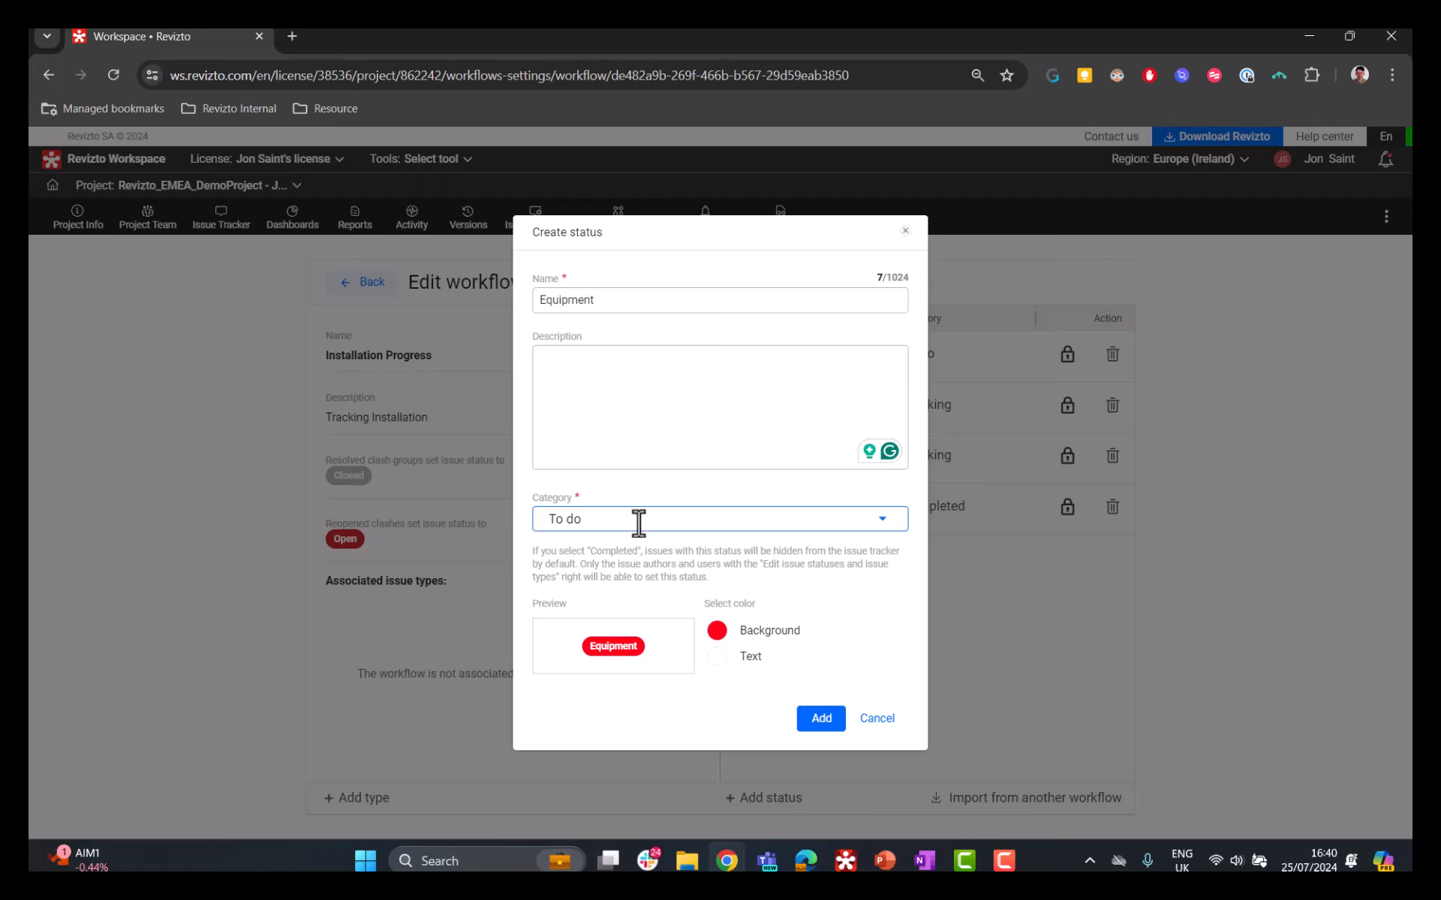
{"action": "left_click", "coordinate": [717, 632]}
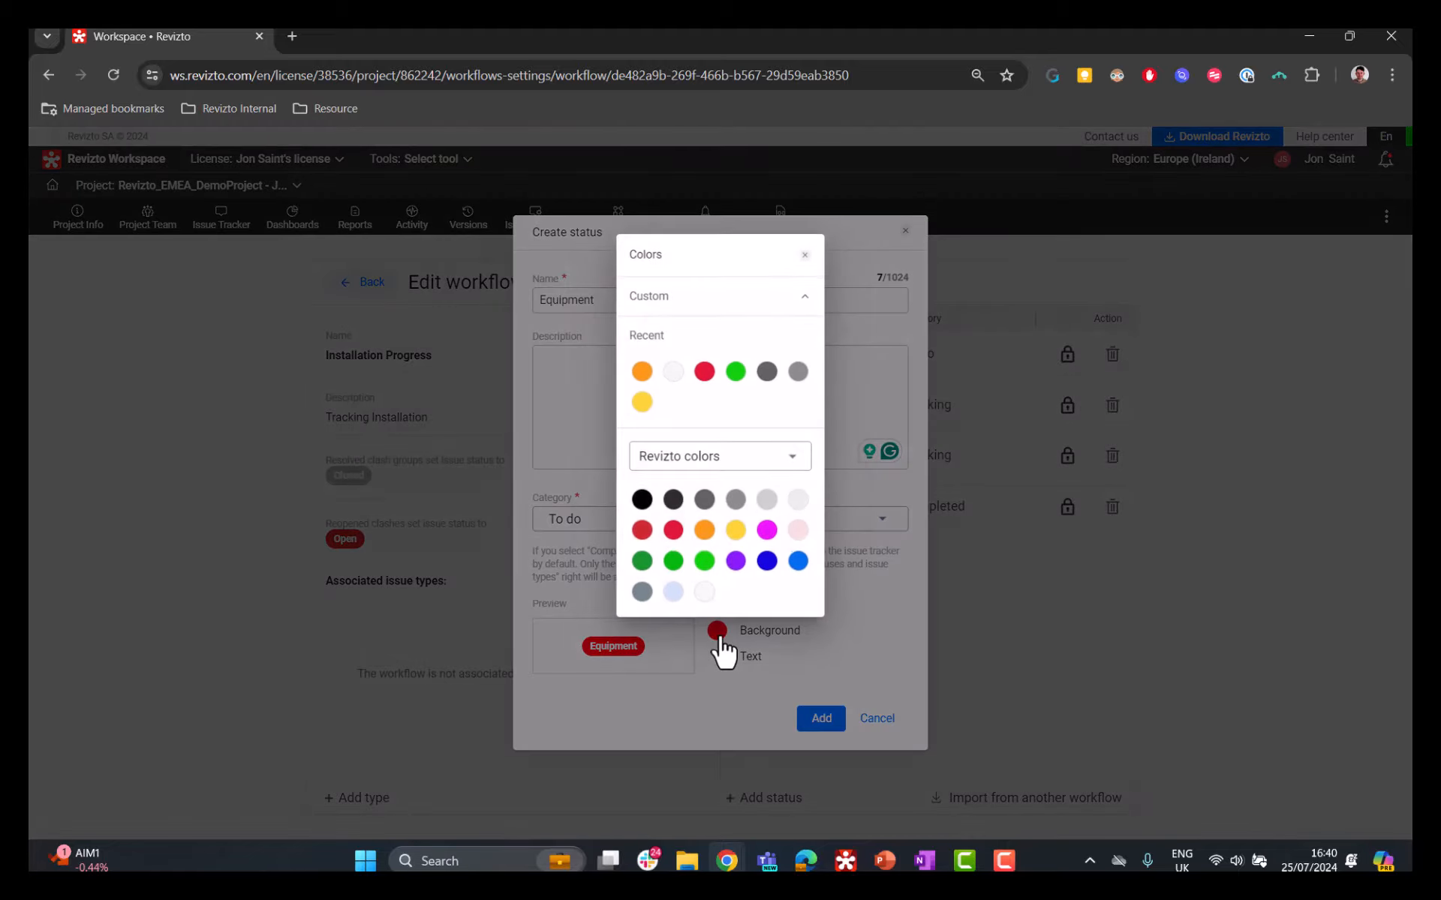
{"action": "left_click", "coordinate": [674, 373]}
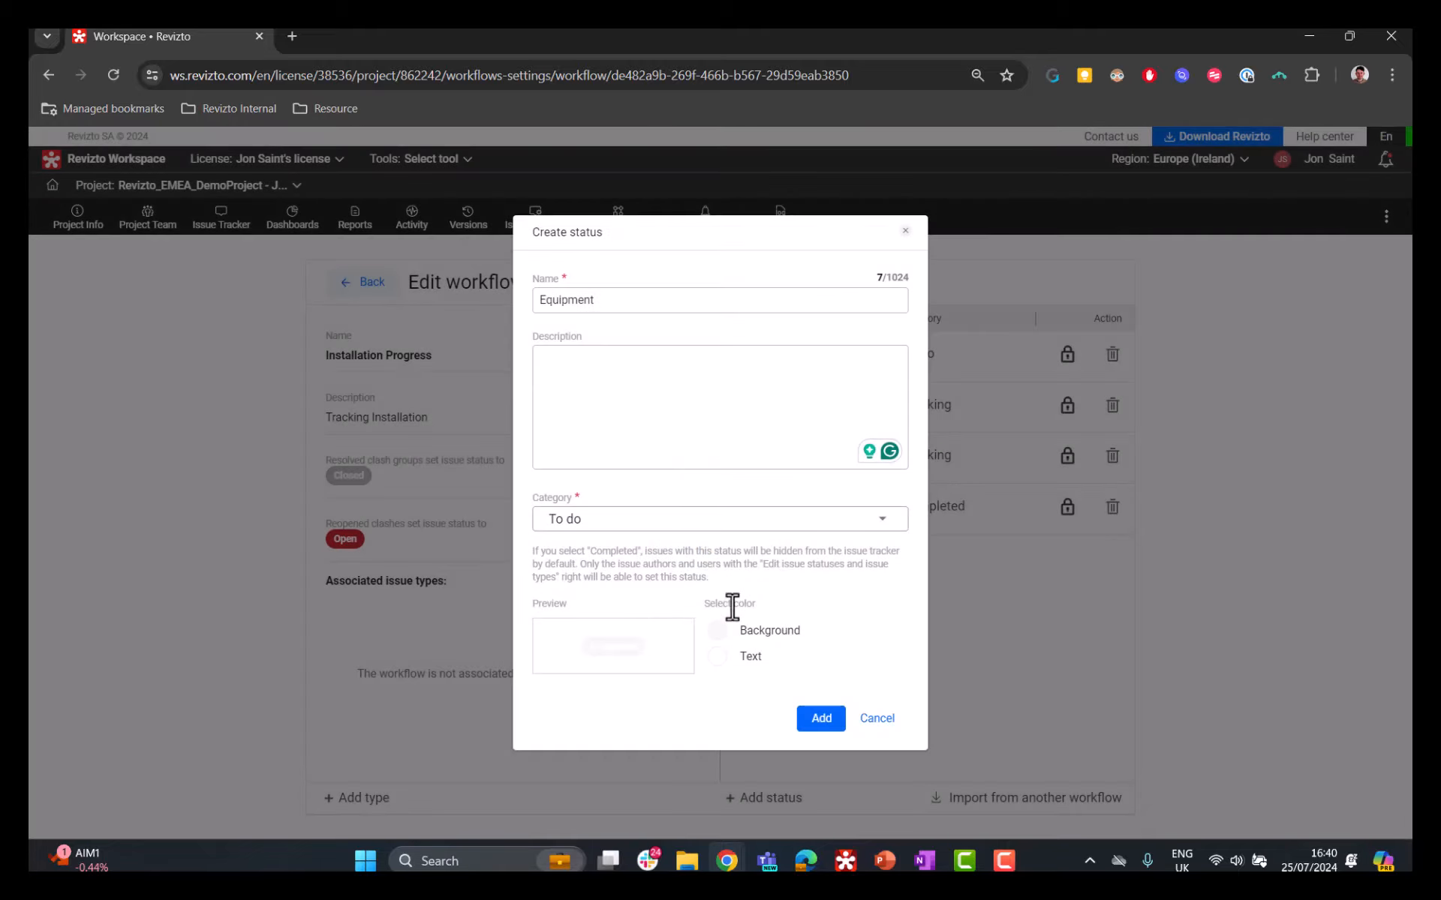
{"action": "left_click", "coordinate": [734, 650]}
{"action": "left_click", "coordinate": [676, 373]}
{"action": "left_click", "coordinate": [729, 655]}
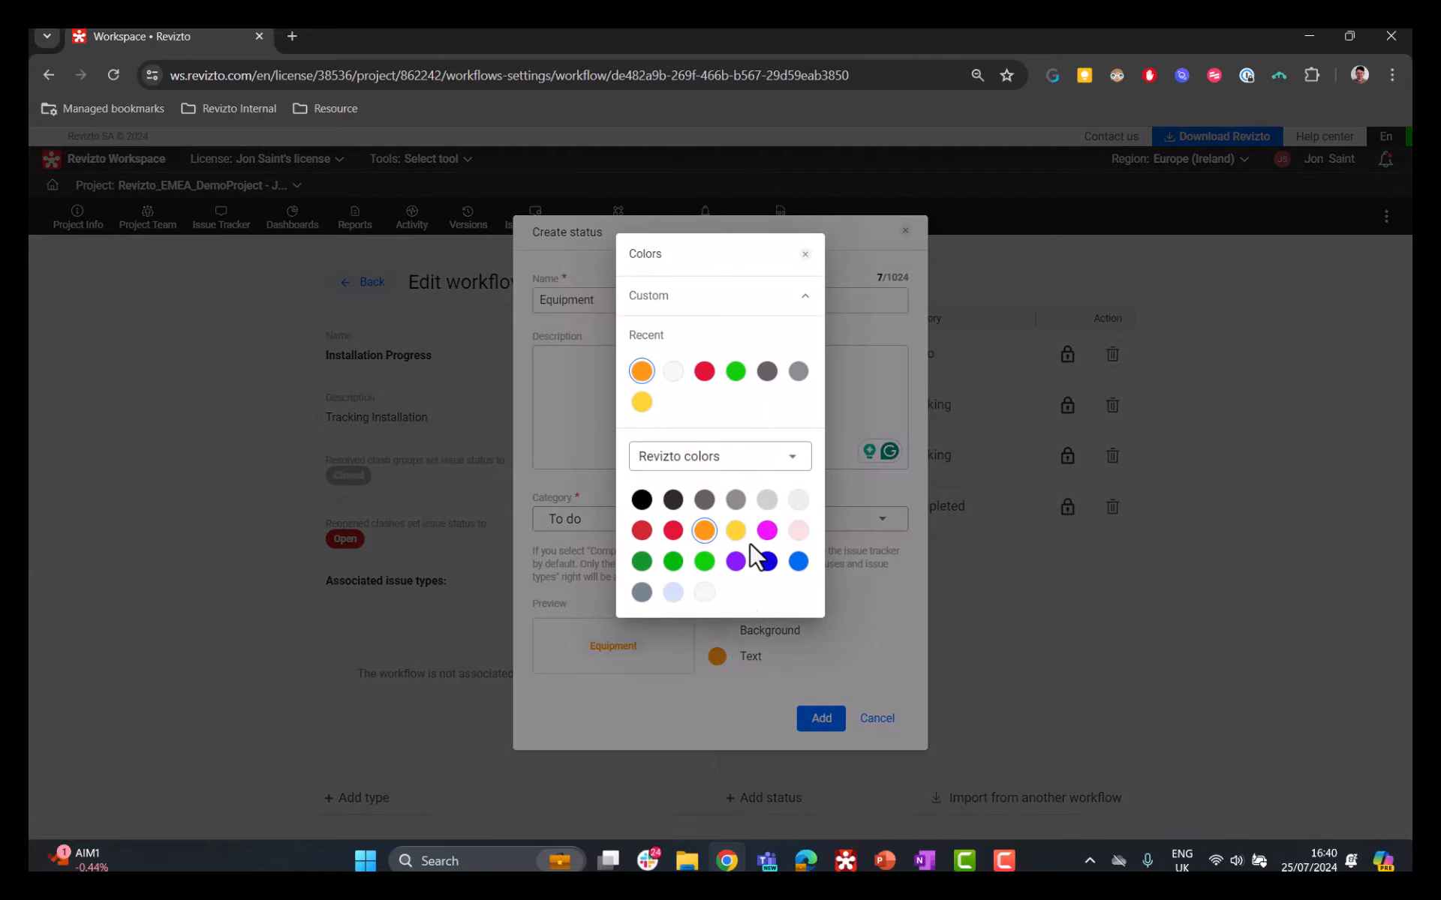
{"action": "left_click", "coordinate": [702, 371]}
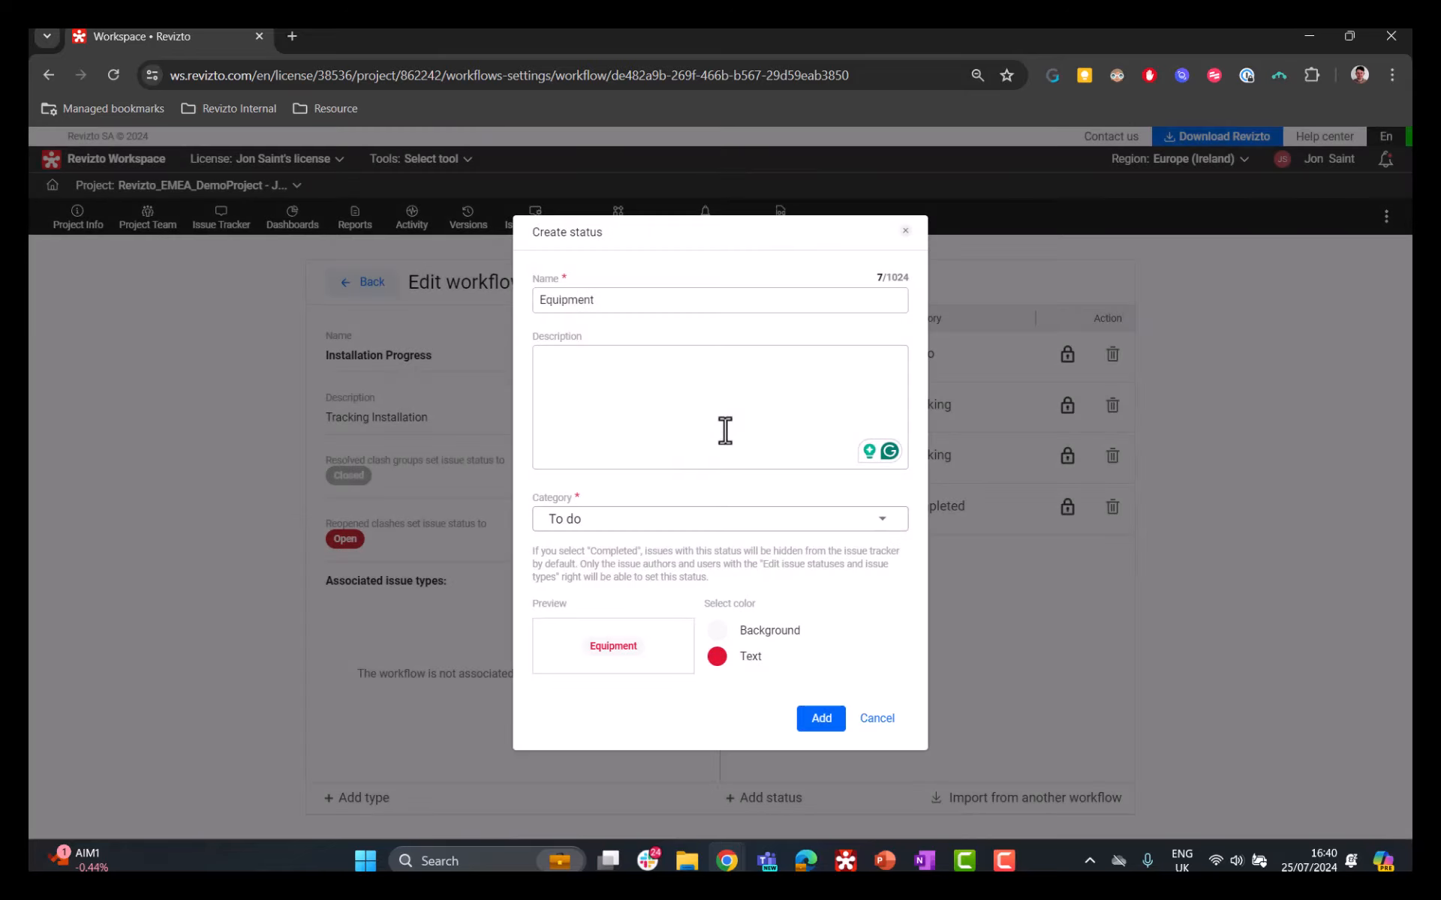
{"action": "left_click", "coordinate": [819, 719]}
Step: Move the Equipment status to the top of the status order and delete the Open status, using Equipment as its replacement
{"action": "left_click_drag", "start_coordinate": [744, 563], "coordinate": [737, 355]}
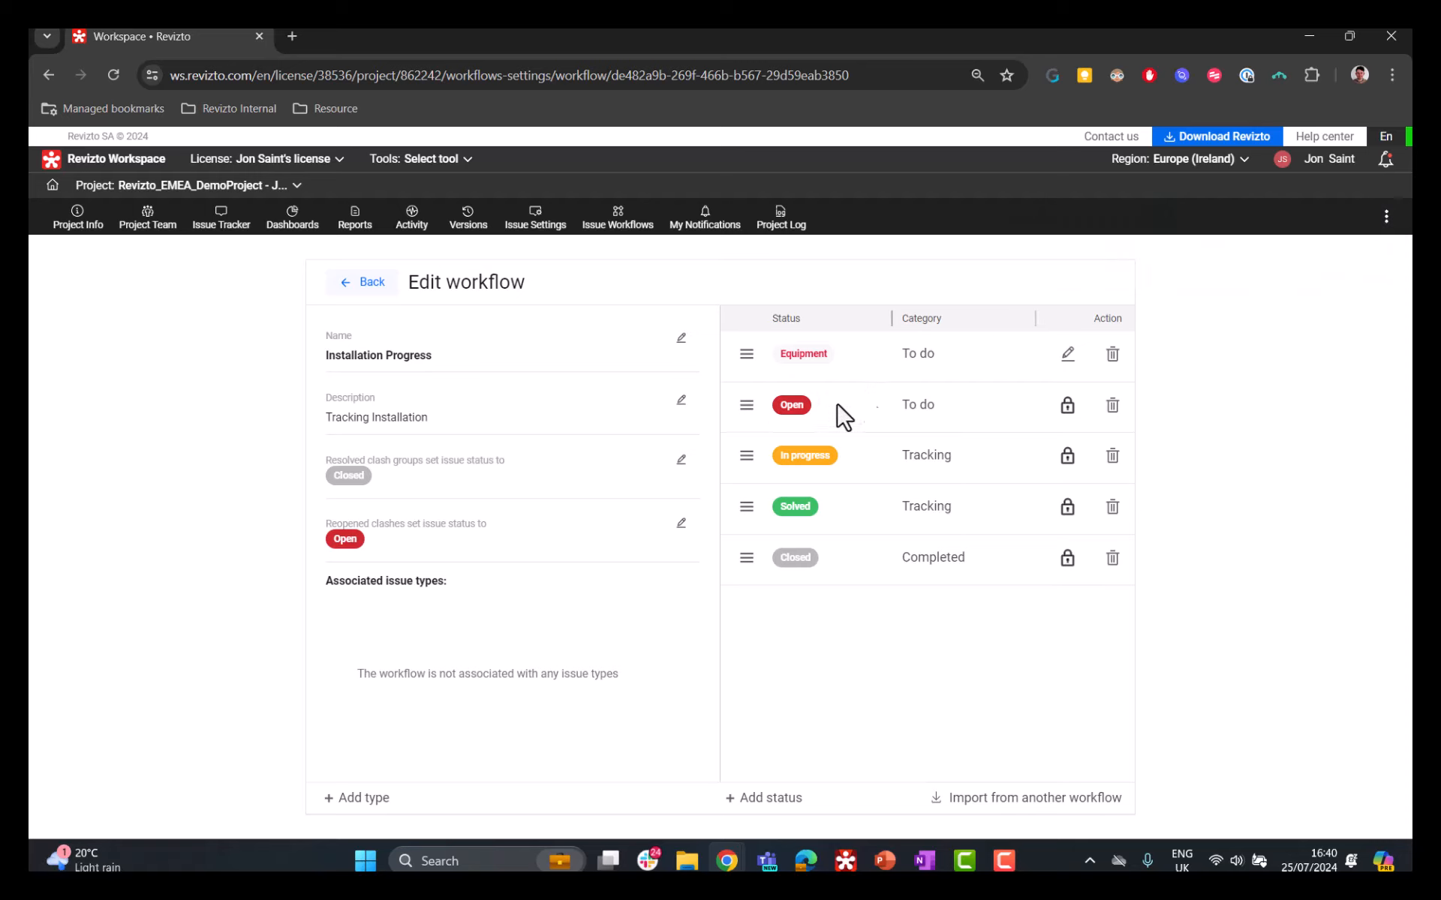
{"action": "left_click", "coordinate": [1111, 410]}
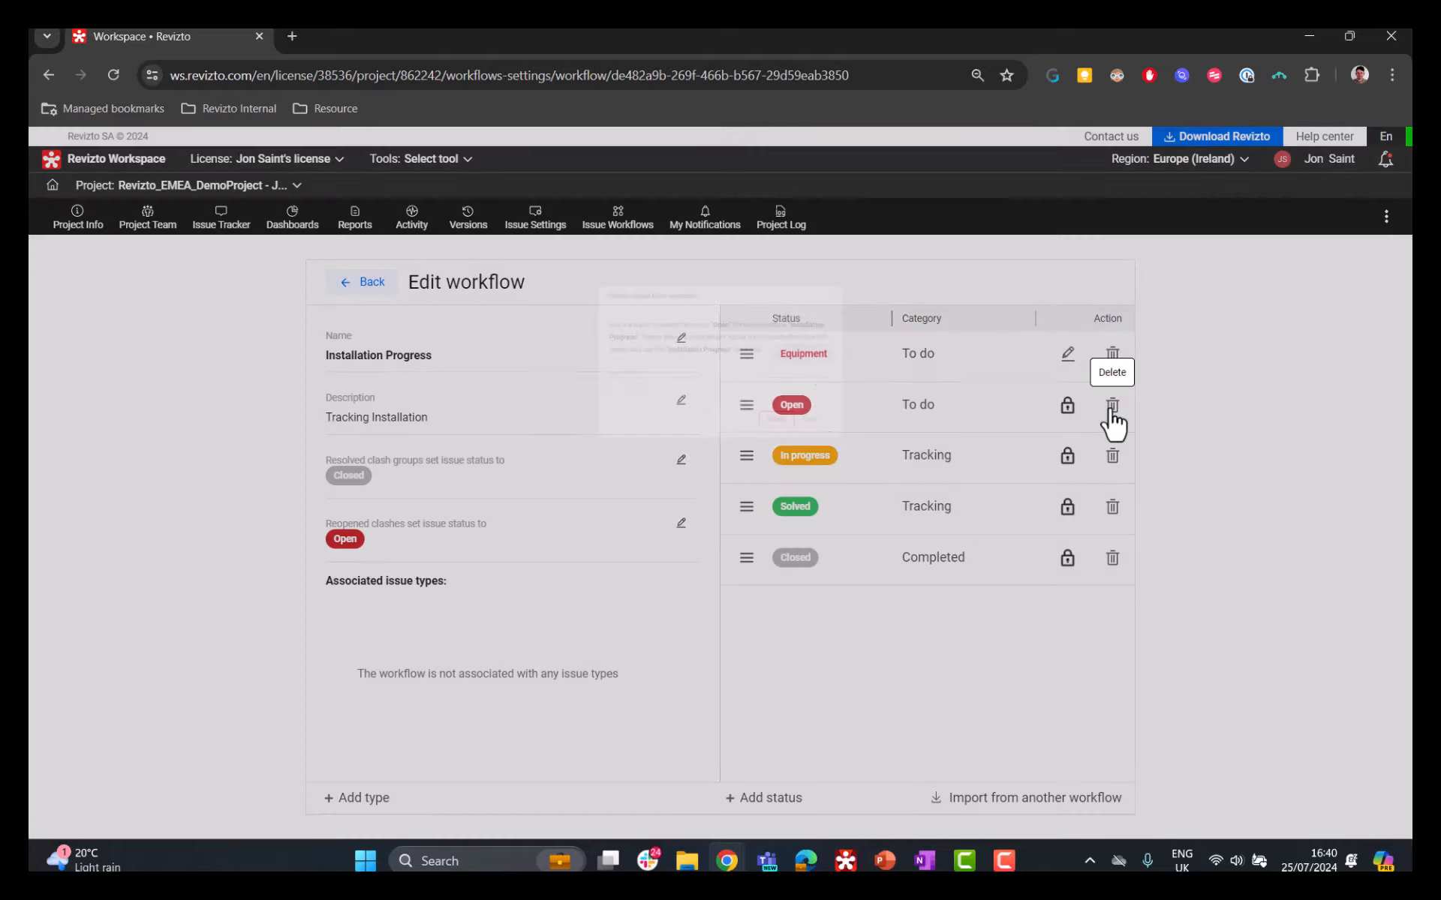
{"action": "left_click", "coordinate": [788, 403]}
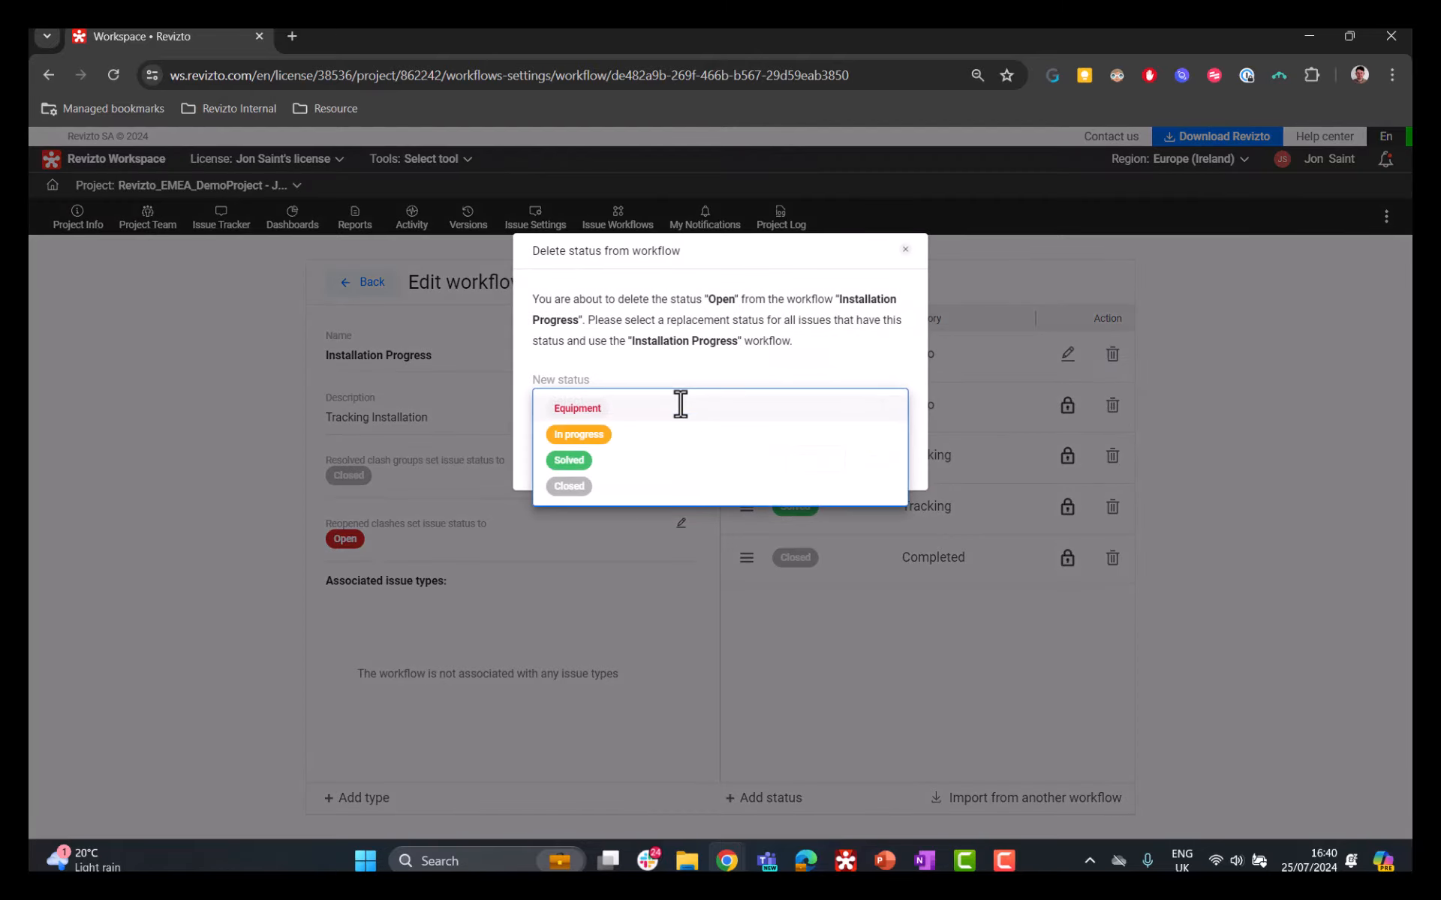
{"action": "left_click", "coordinate": [614, 411]}
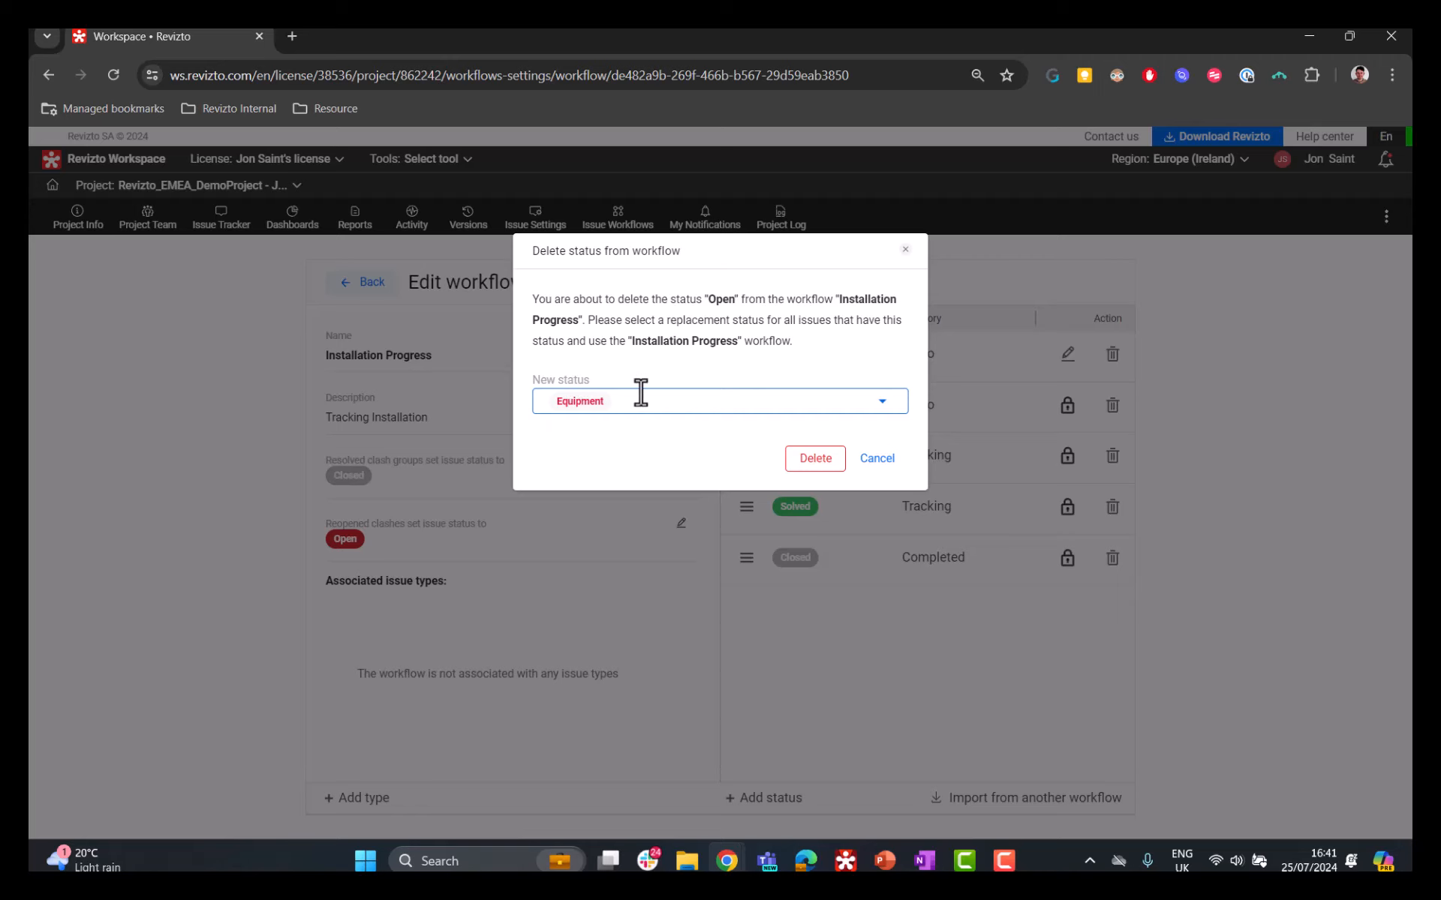
{"action": "left_click", "coordinate": [815, 460]}
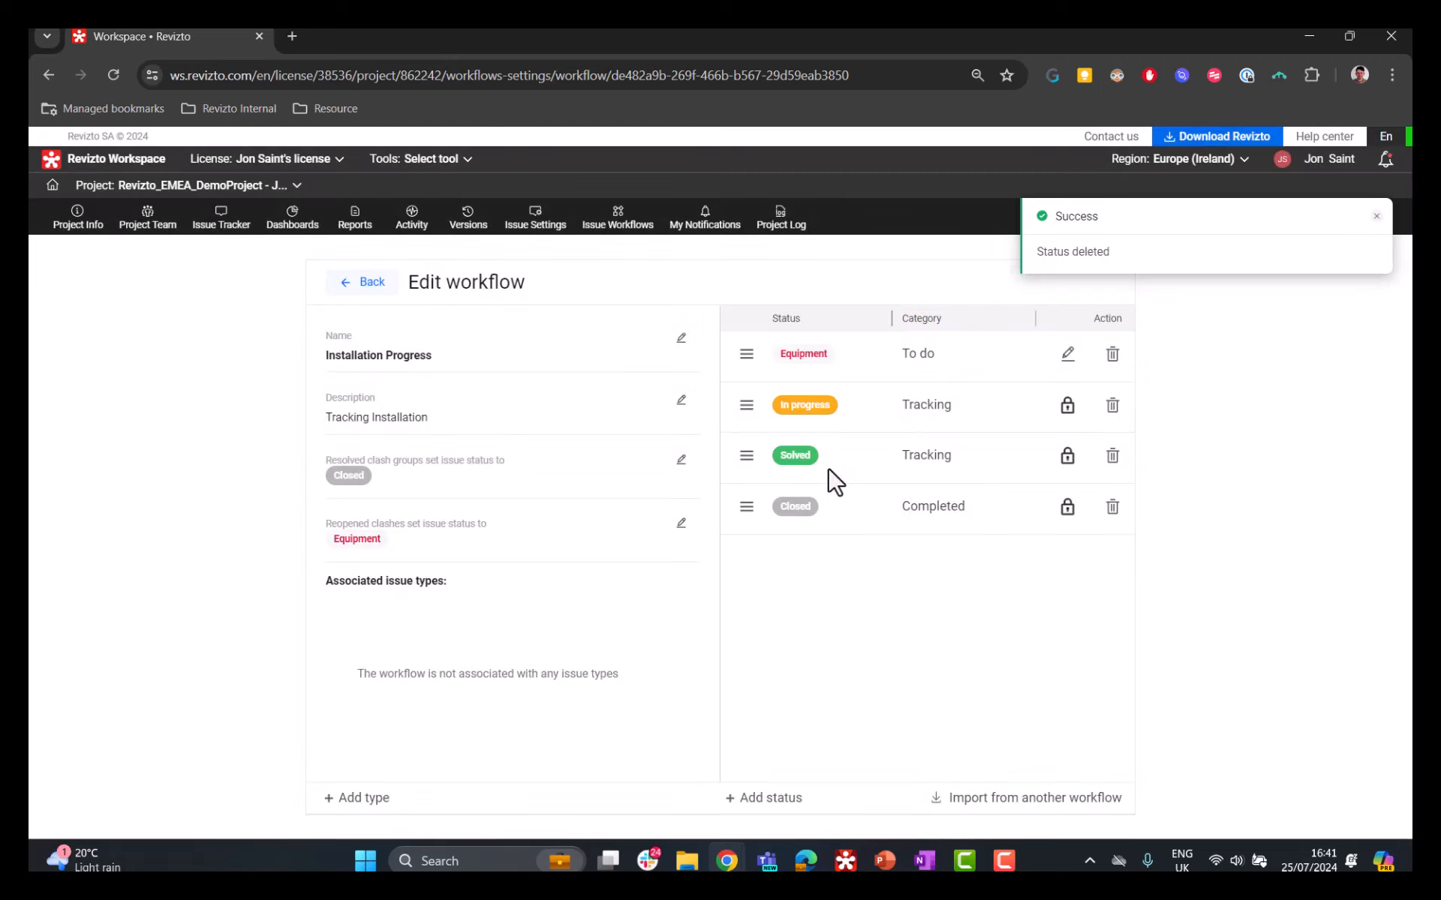
Step: Start another new workflow status named D+S Frozen
{"action": "left_click", "coordinate": [763, 800]}
{"action": "left_click", "coordinate": [705, 320]}
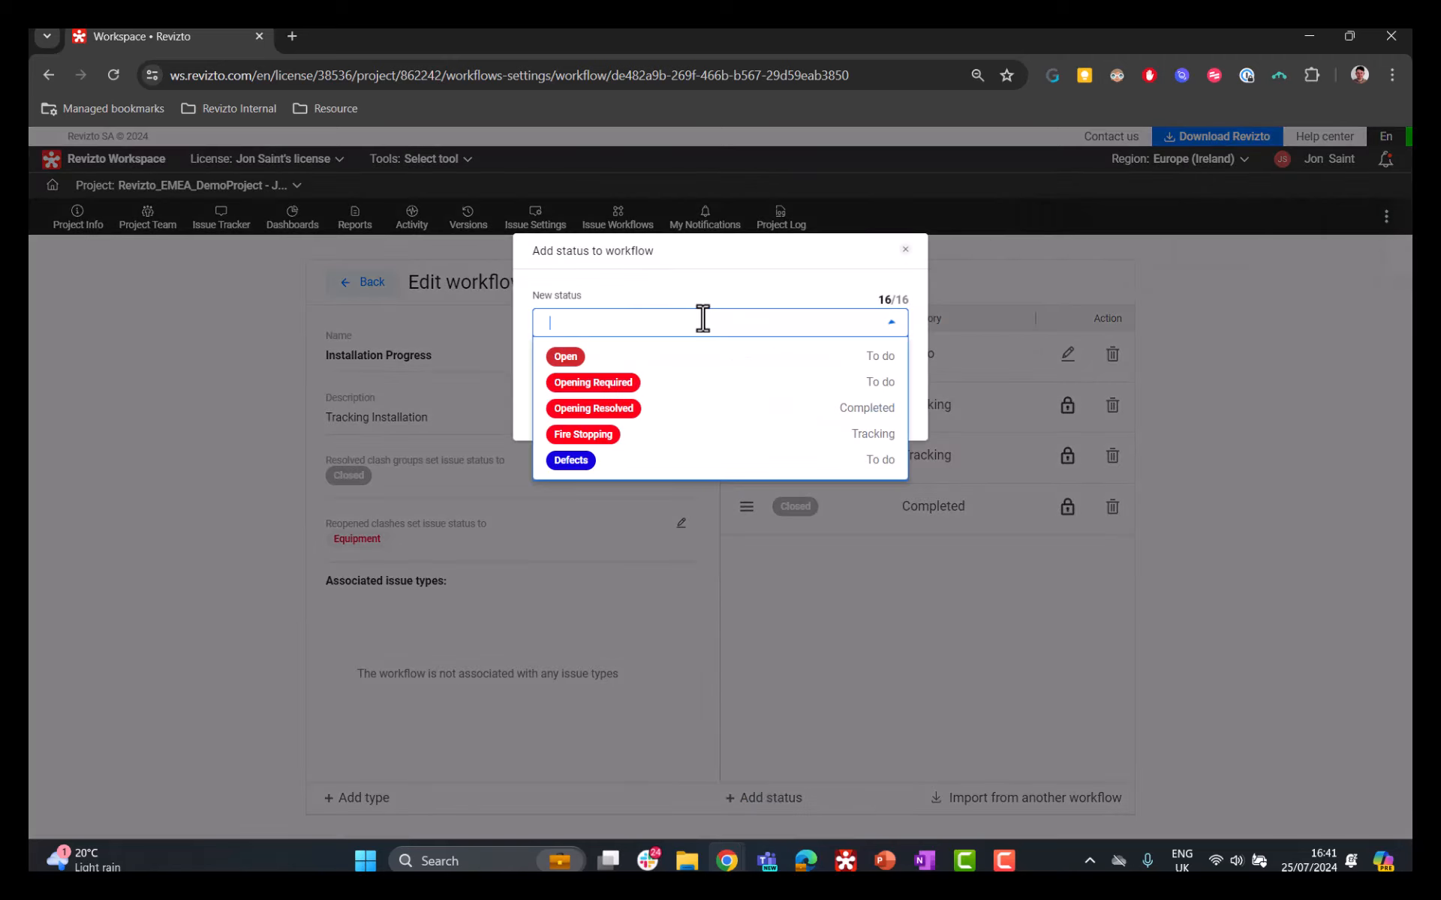
{"action": "type", "text": "D+S Frozen"}
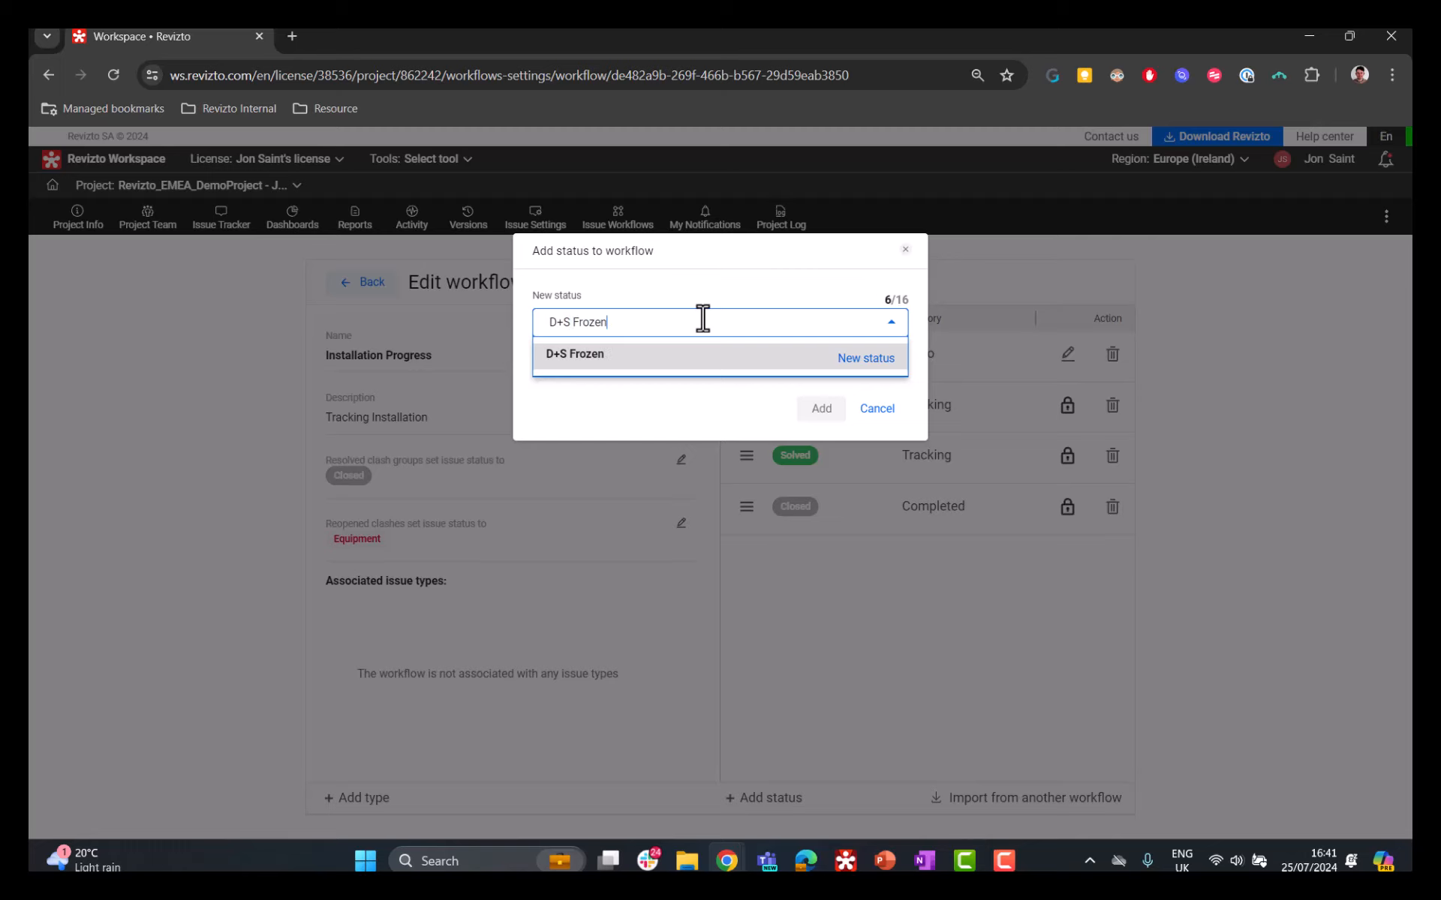
{"action": "left_click", "coordinate": [855, 368]}
{"action": "left_click", "coordinate": [816, 410]}
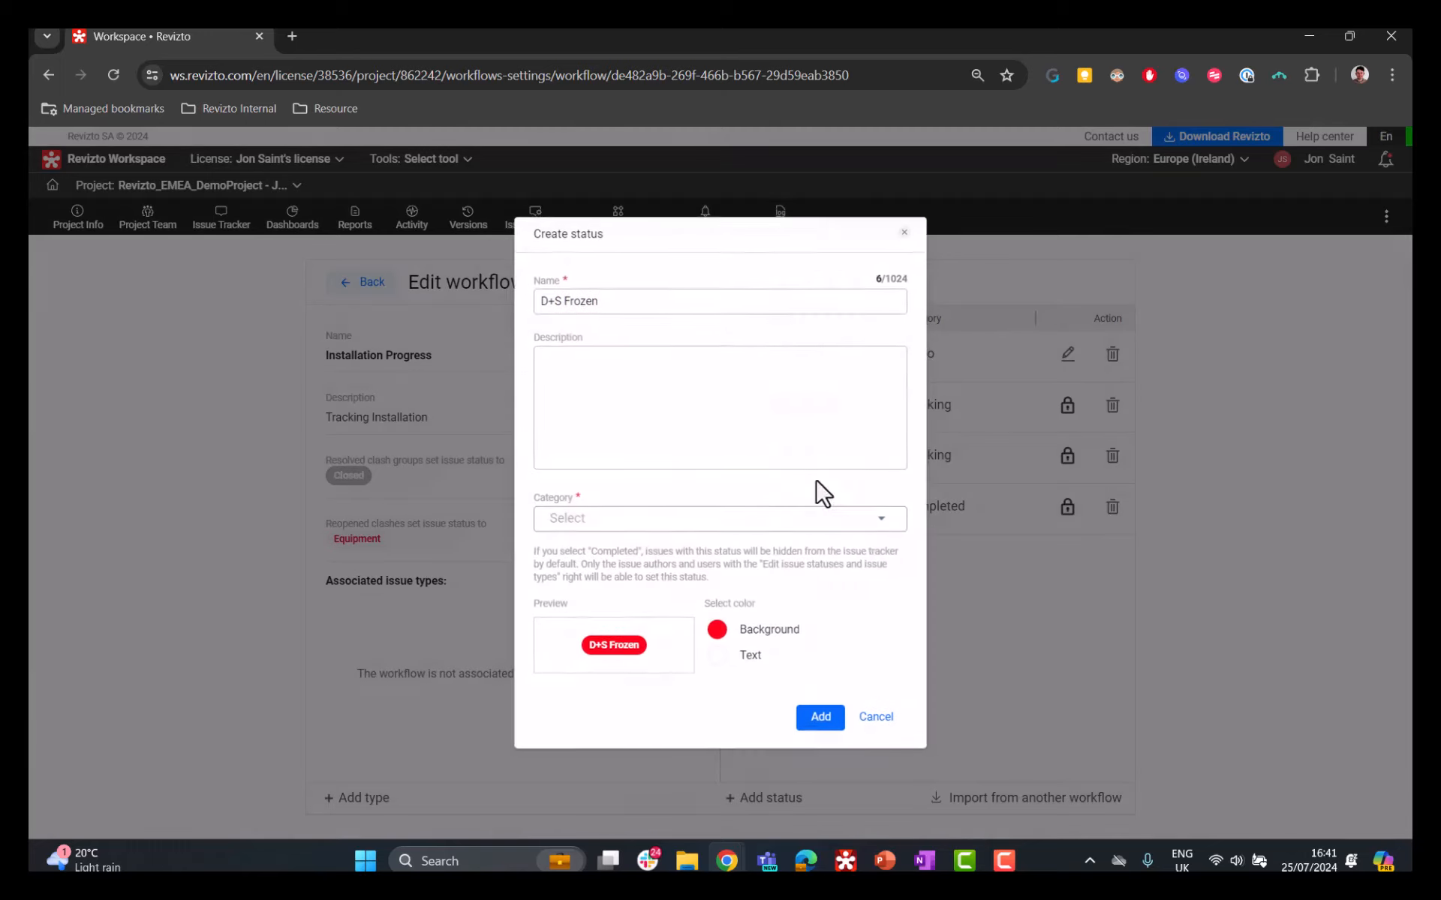
Step: Add the D+S Frozen status with description "Design and Specification Frozen", category Tracking, white background and orange text
{"action": "type", "text": "Design and Specification Frozen"}
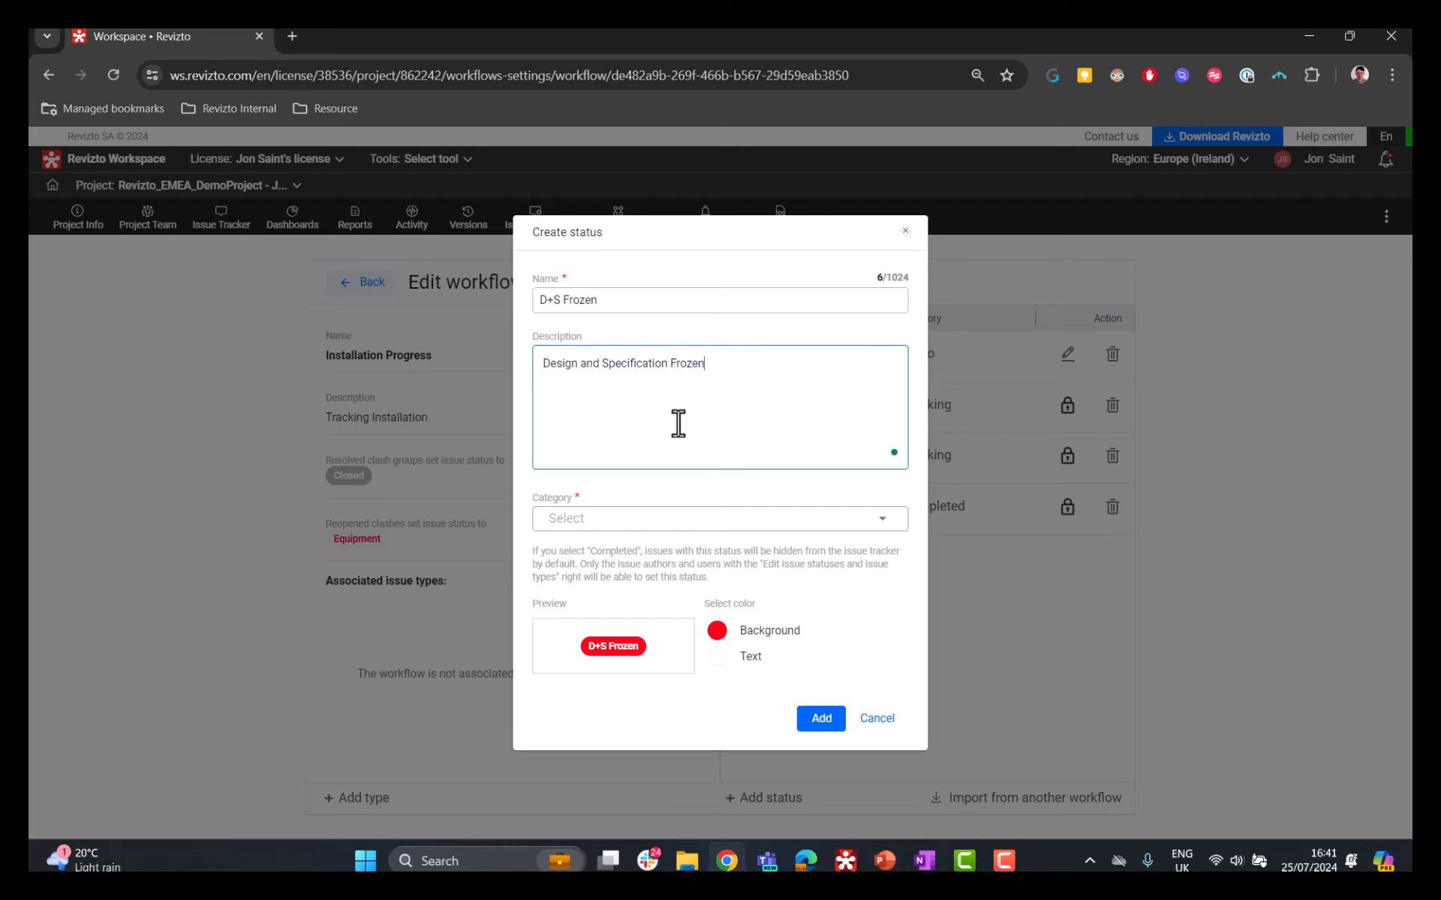
{"action": "left_click", "coordinate": [669, 517]}
{"action": "left_click", "coordinate": [598, 553]}
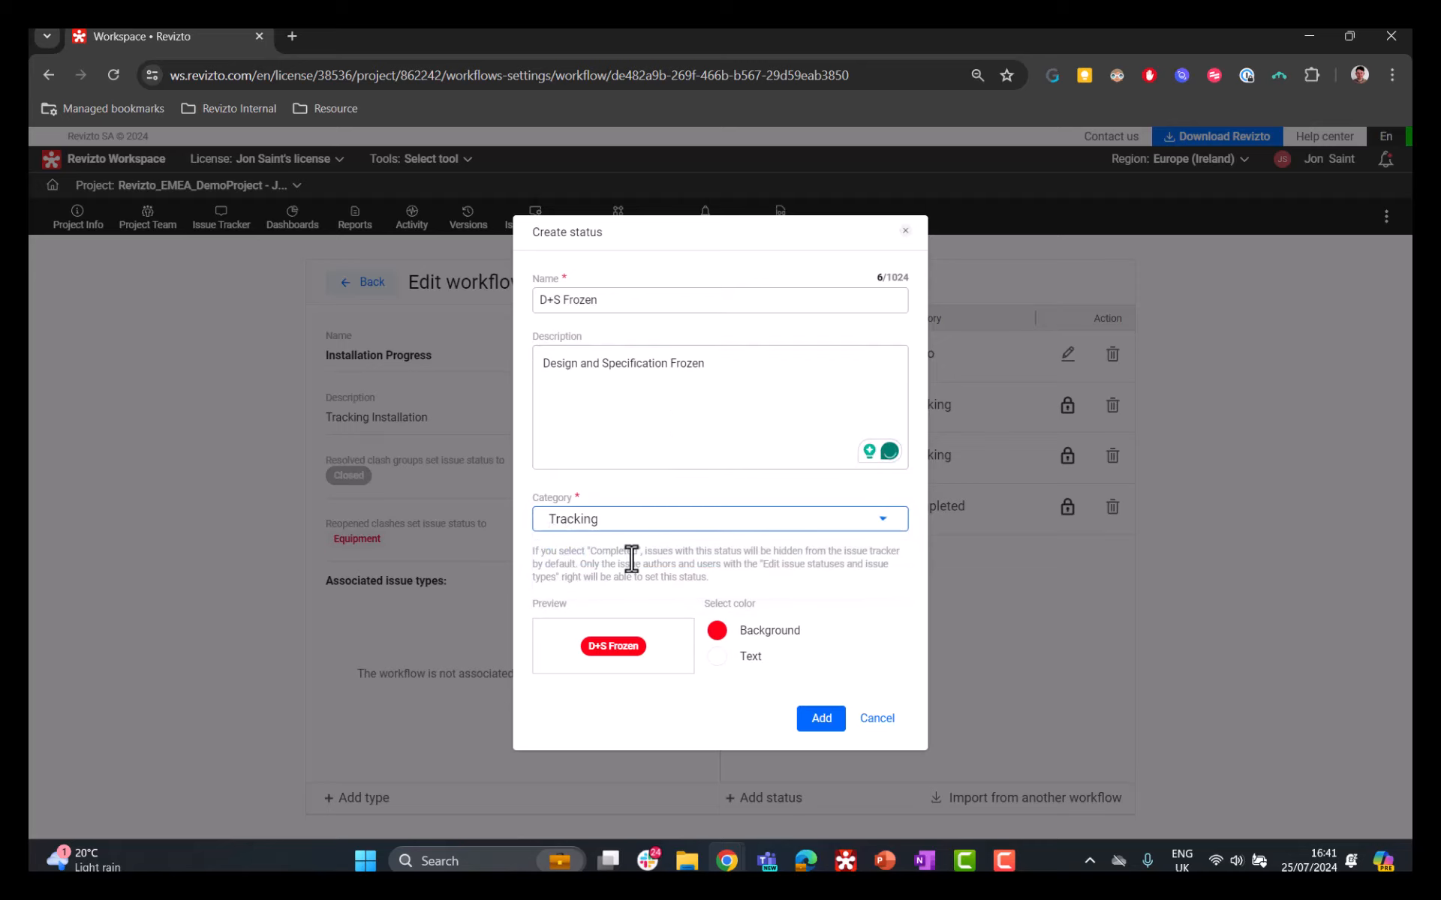
{"action": "left_click", "coordinate": [716, 630]}
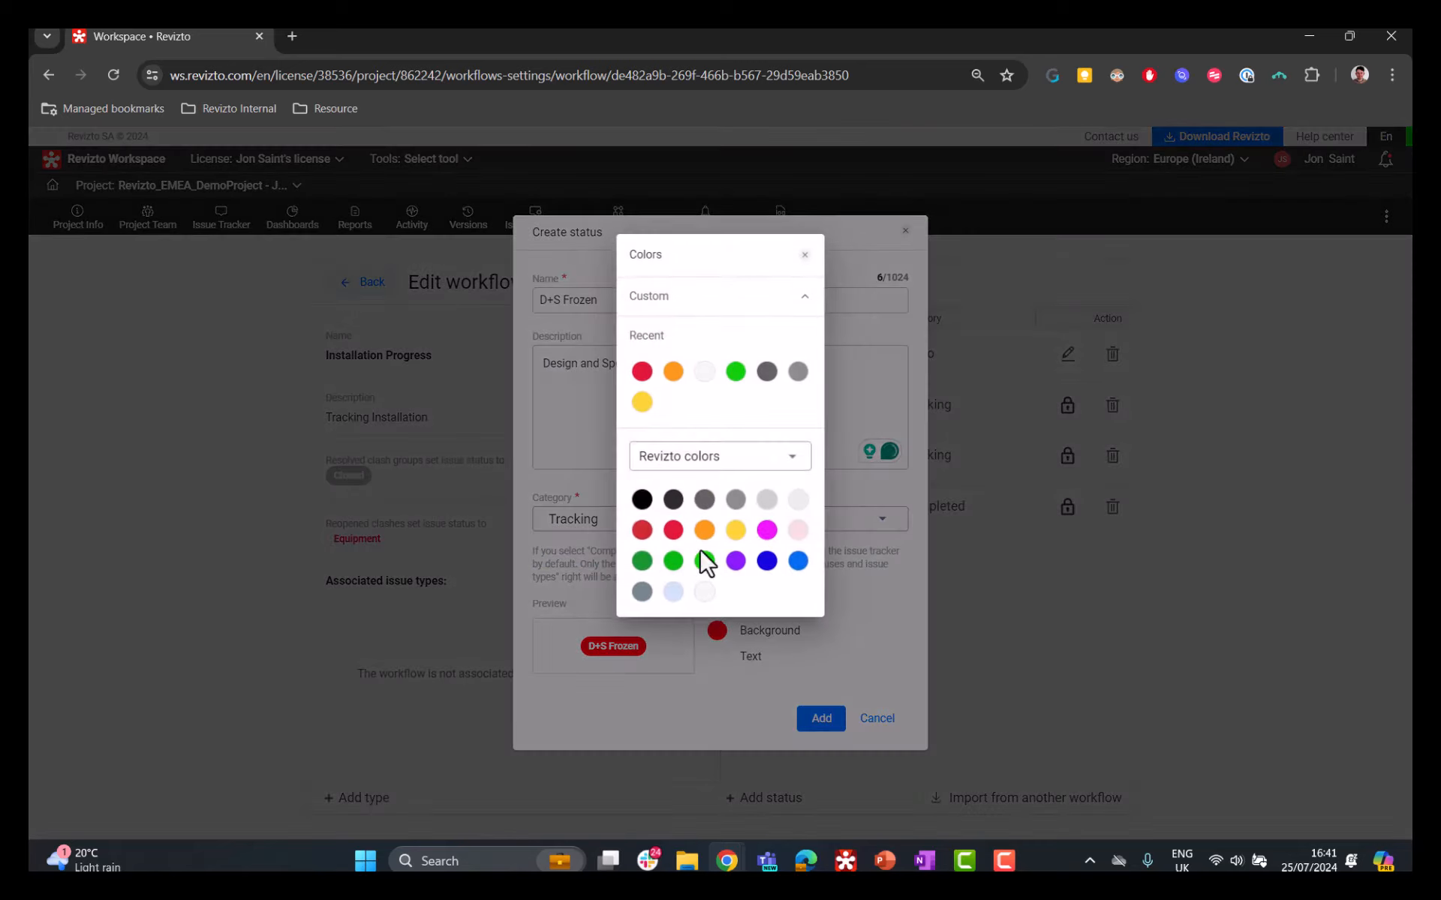
{"action": "left_click", "coordinate": [703, 371]}
{"action": "left_click", "coordinate": [715, 632]}
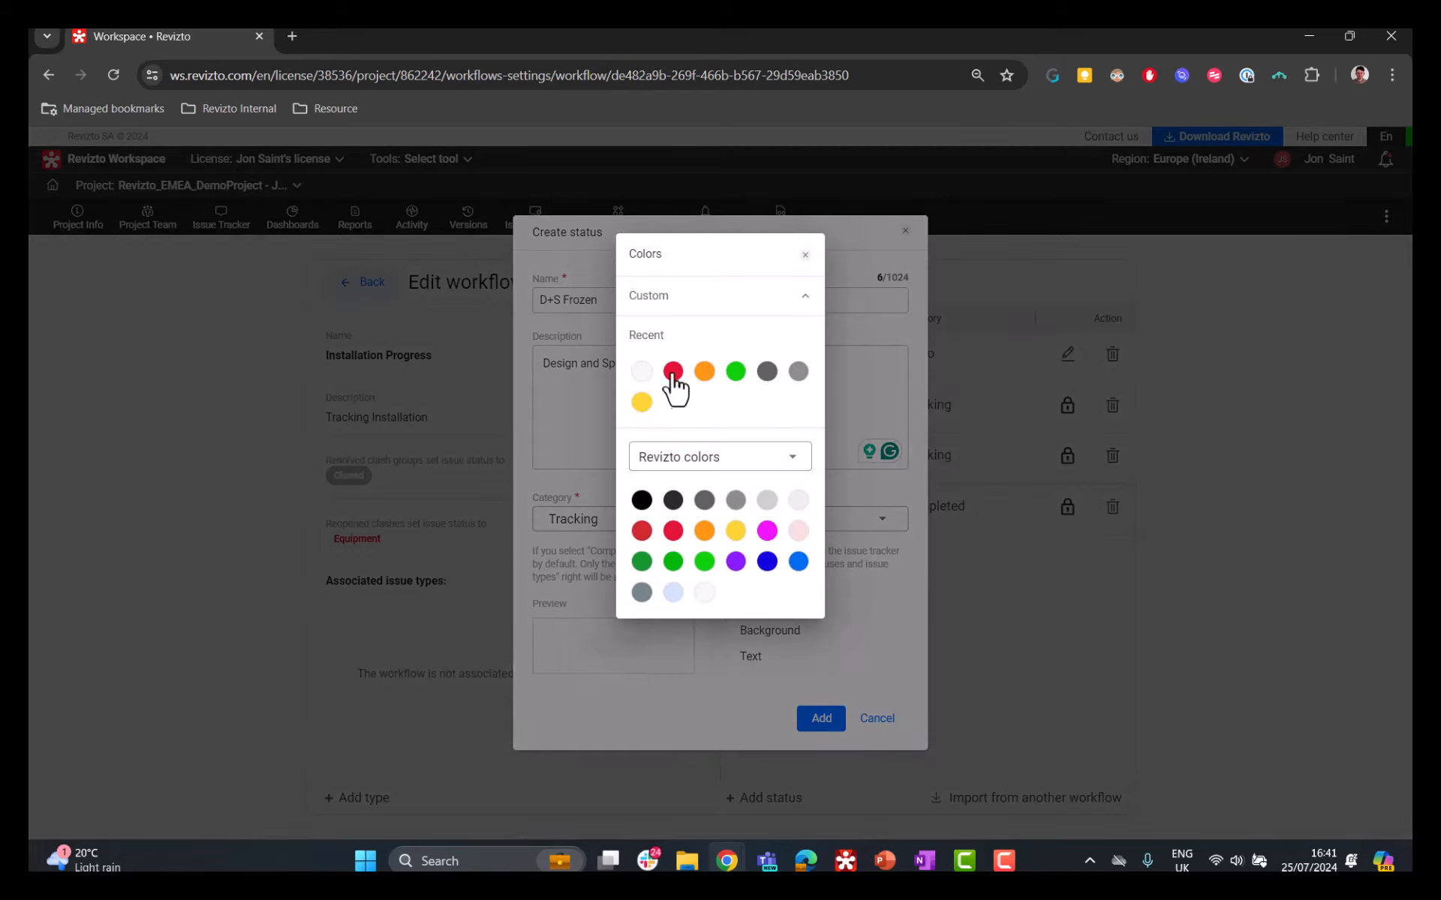
{"action": "left_click", "coordinate": [704, 371]}
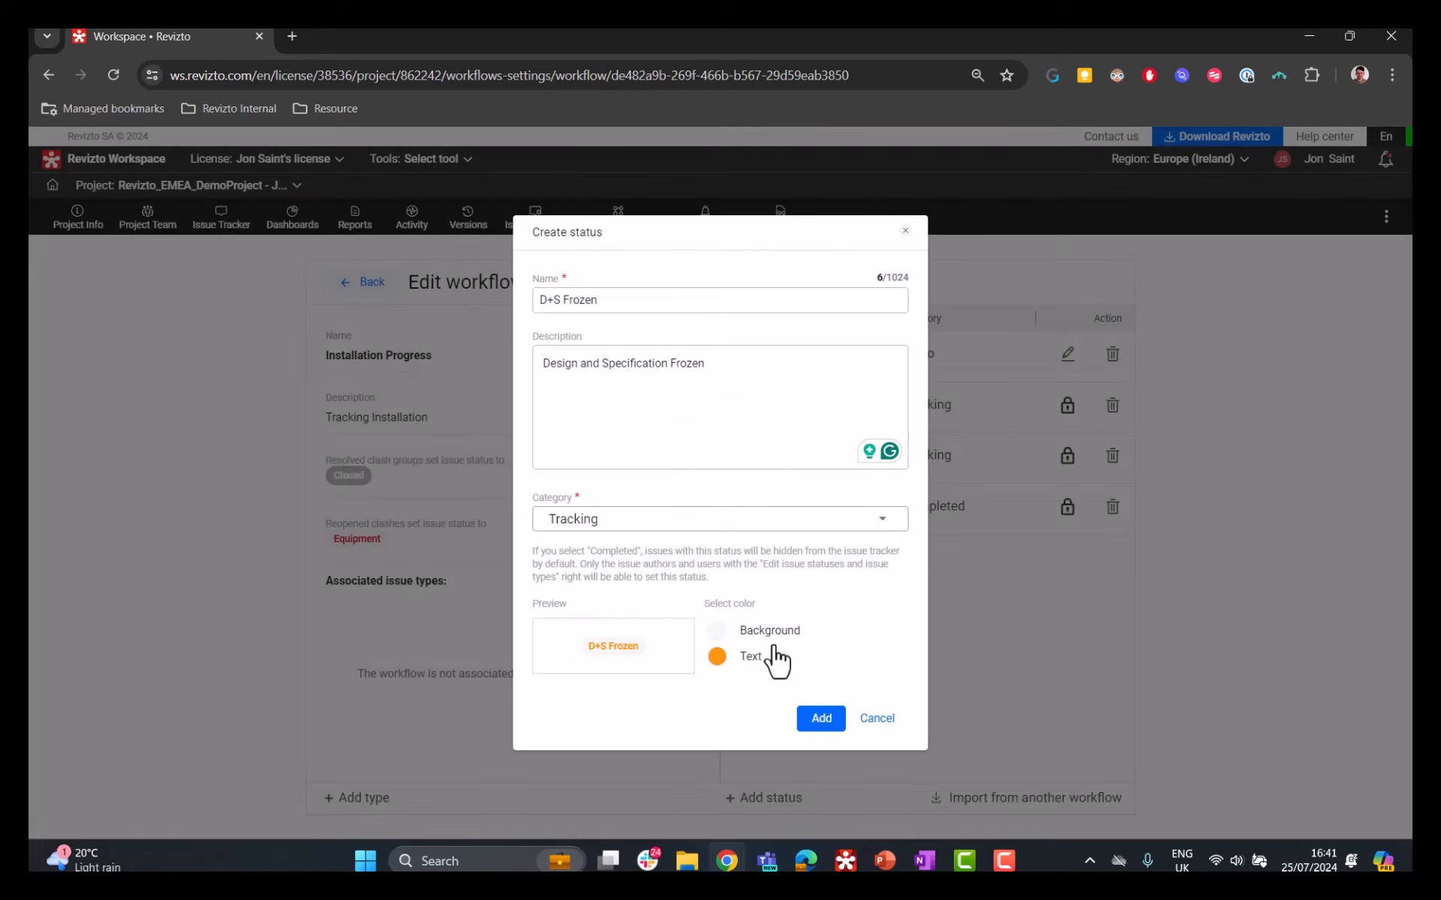
{"action": "left_click", "coordinate": [821, 719]}
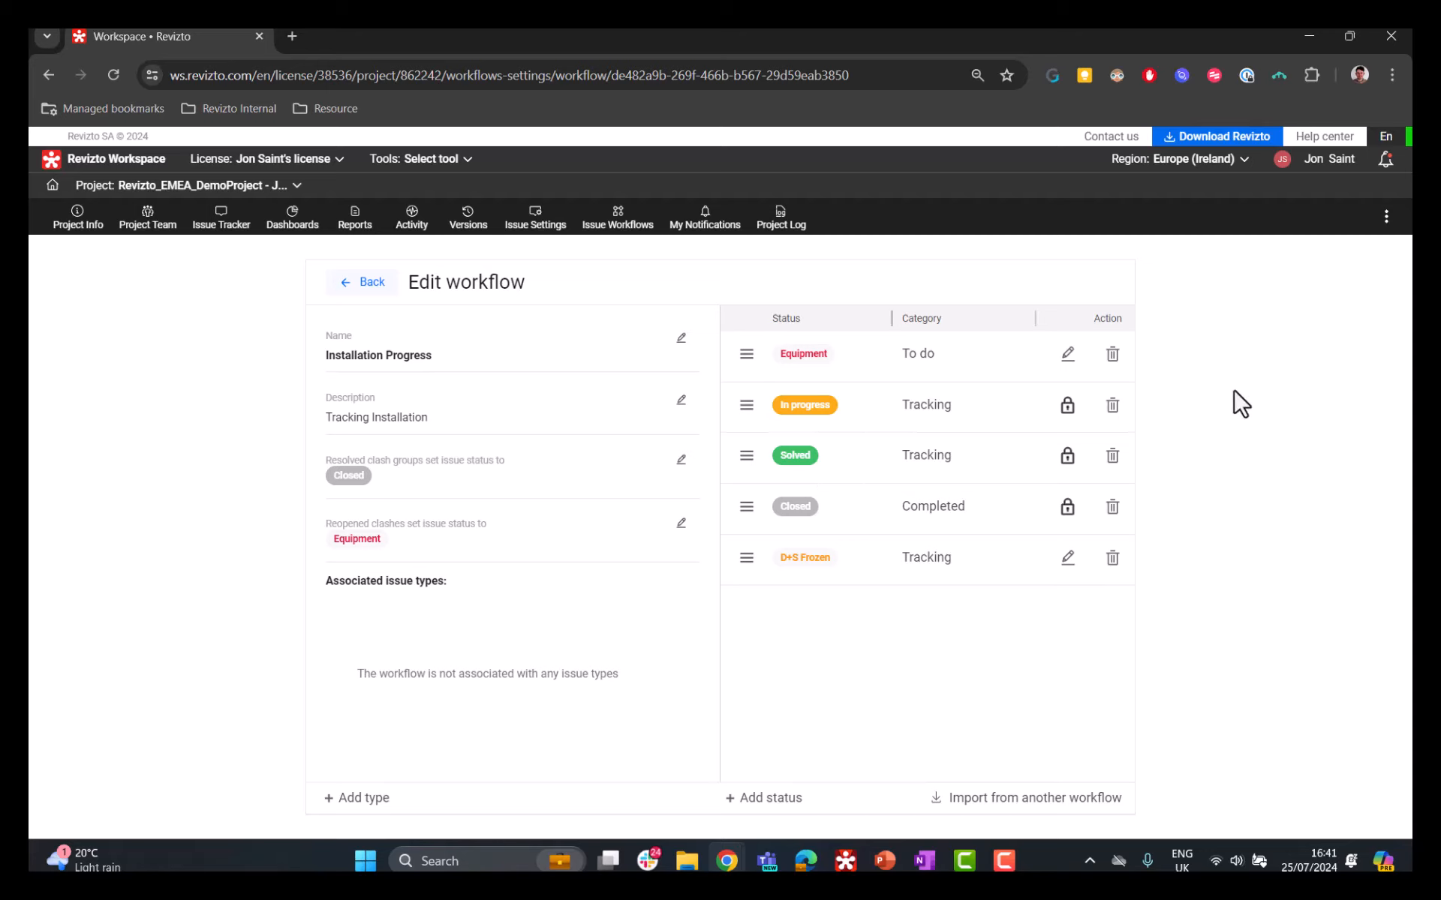
Step: Move the D+S Frozen status directly below Equipment and delete the In progress status, using D+S Frozen as its replacement
{"action": "left_click_drag", "start_coordinate": [746, 559], "coordinate": [744, 399]}
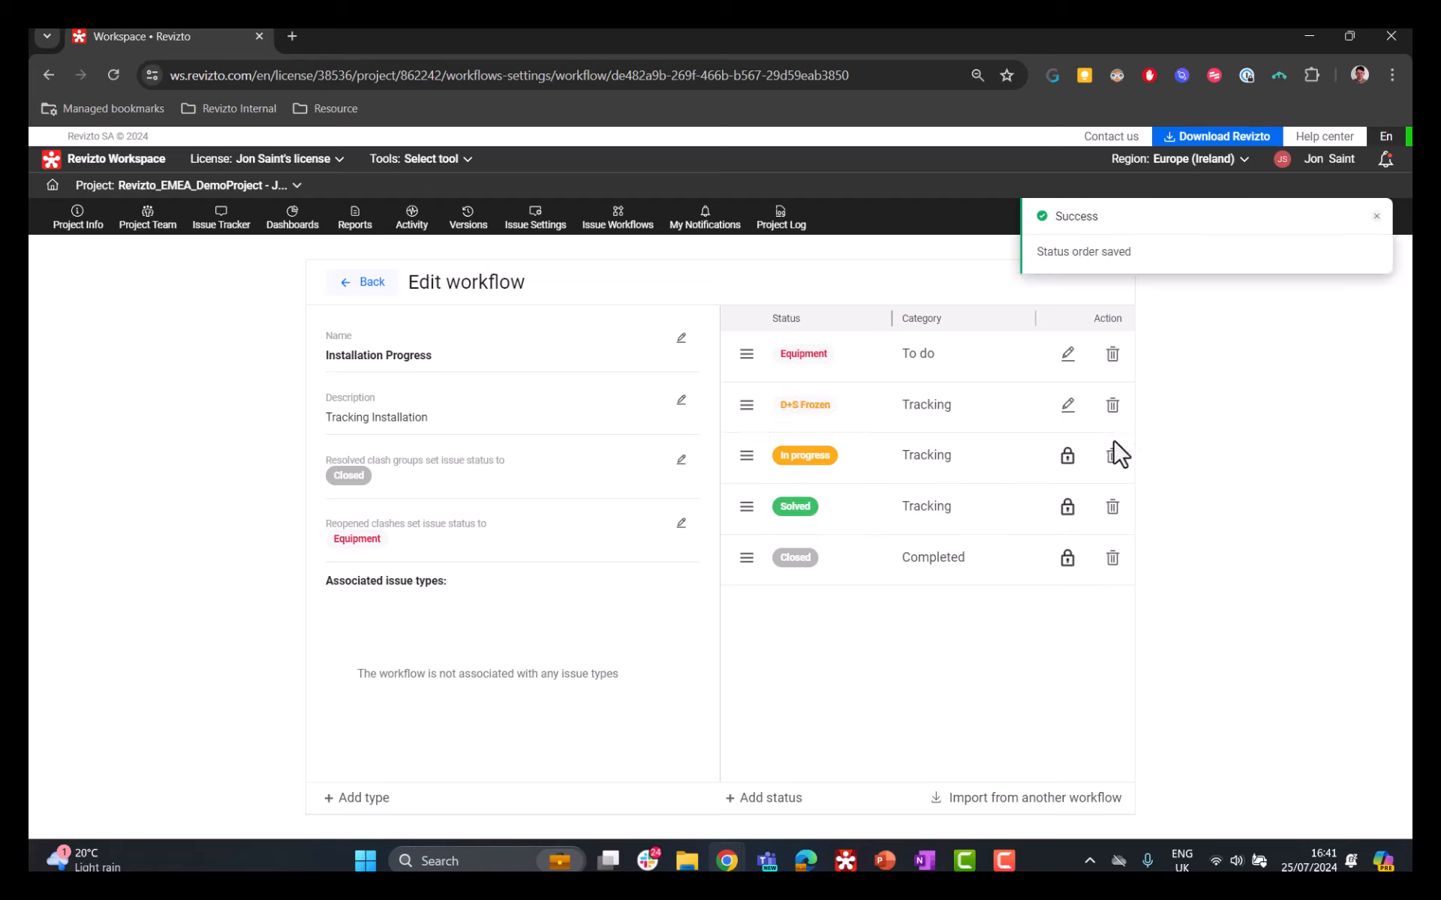
{"action": "left_click", "coordinate": [1111, 405]}
{"action": "left_click", "coordinate": [1116, 442]}
{"action": "left_click", "coordinate": [1112, 455]}
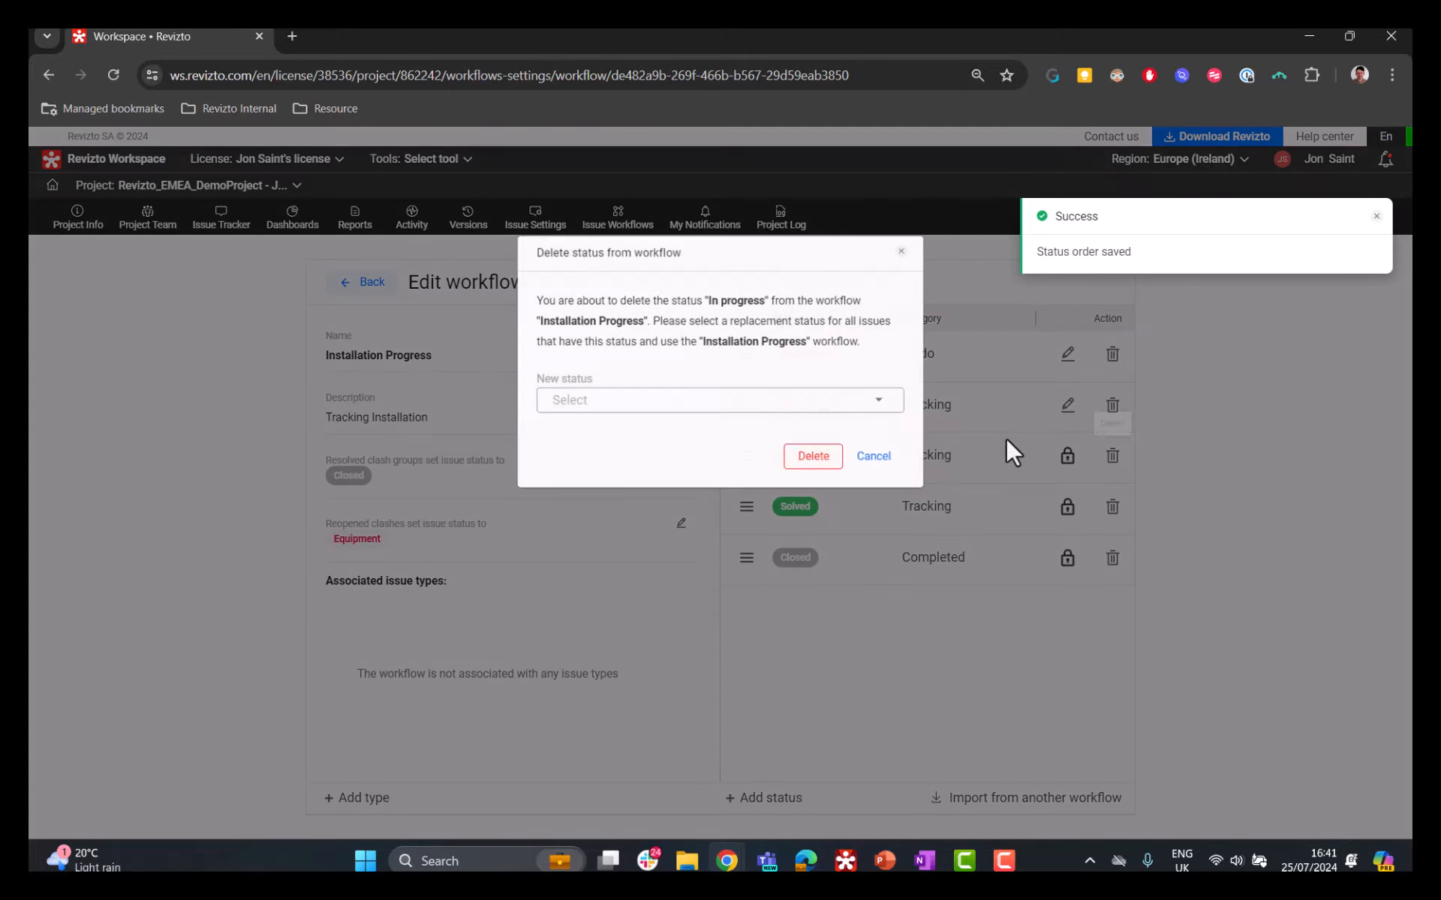
{"action": "left_click", "coordinate": [826, 405]}
{"action": "left_click", "coordinate": [579, 433]}
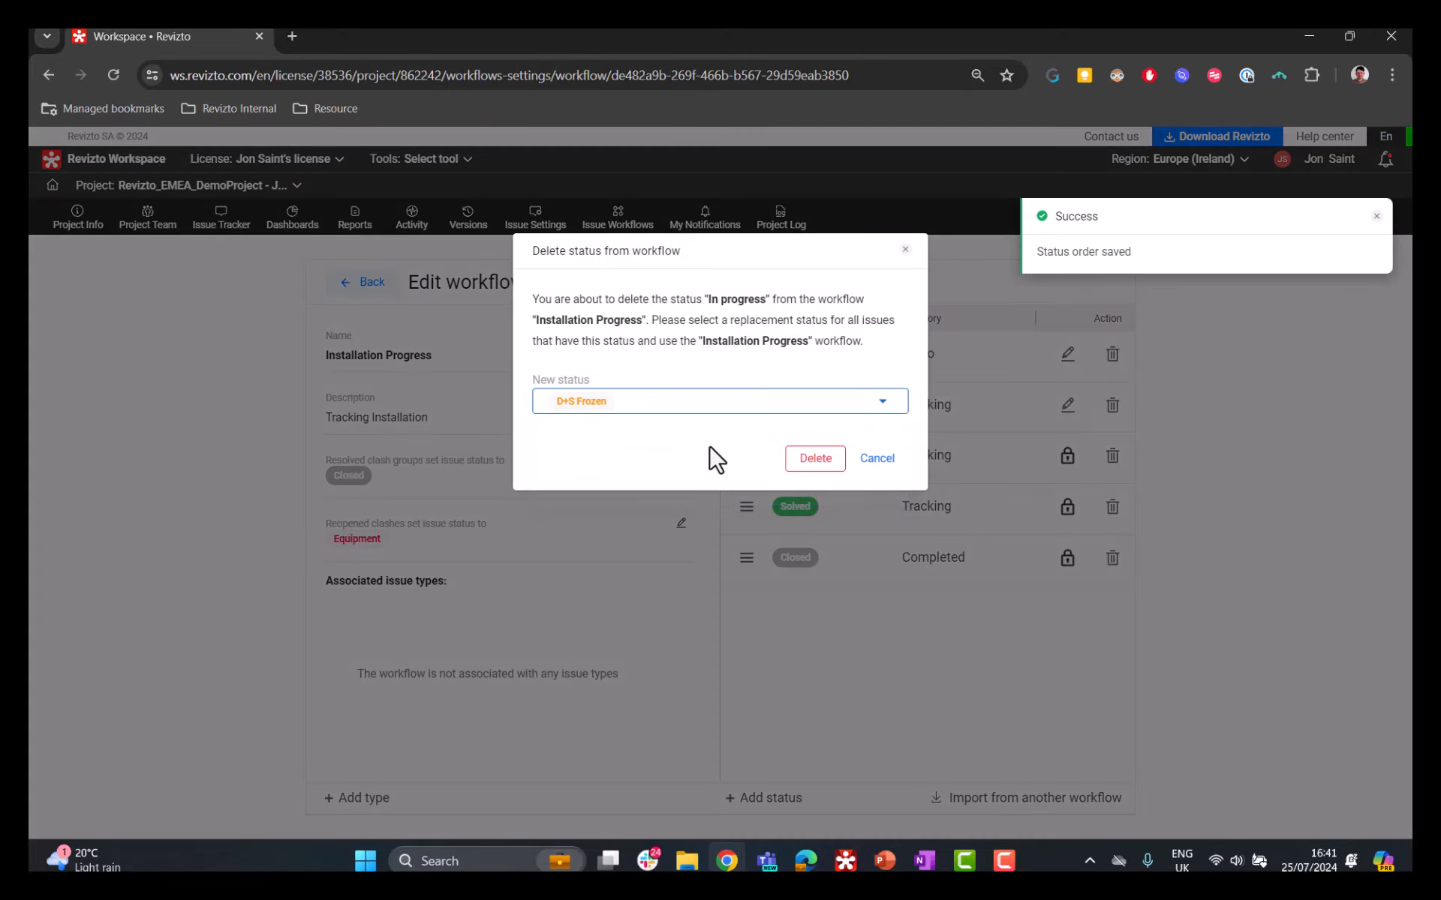
{"action": "left_click", "coordinate": [819, 461]}
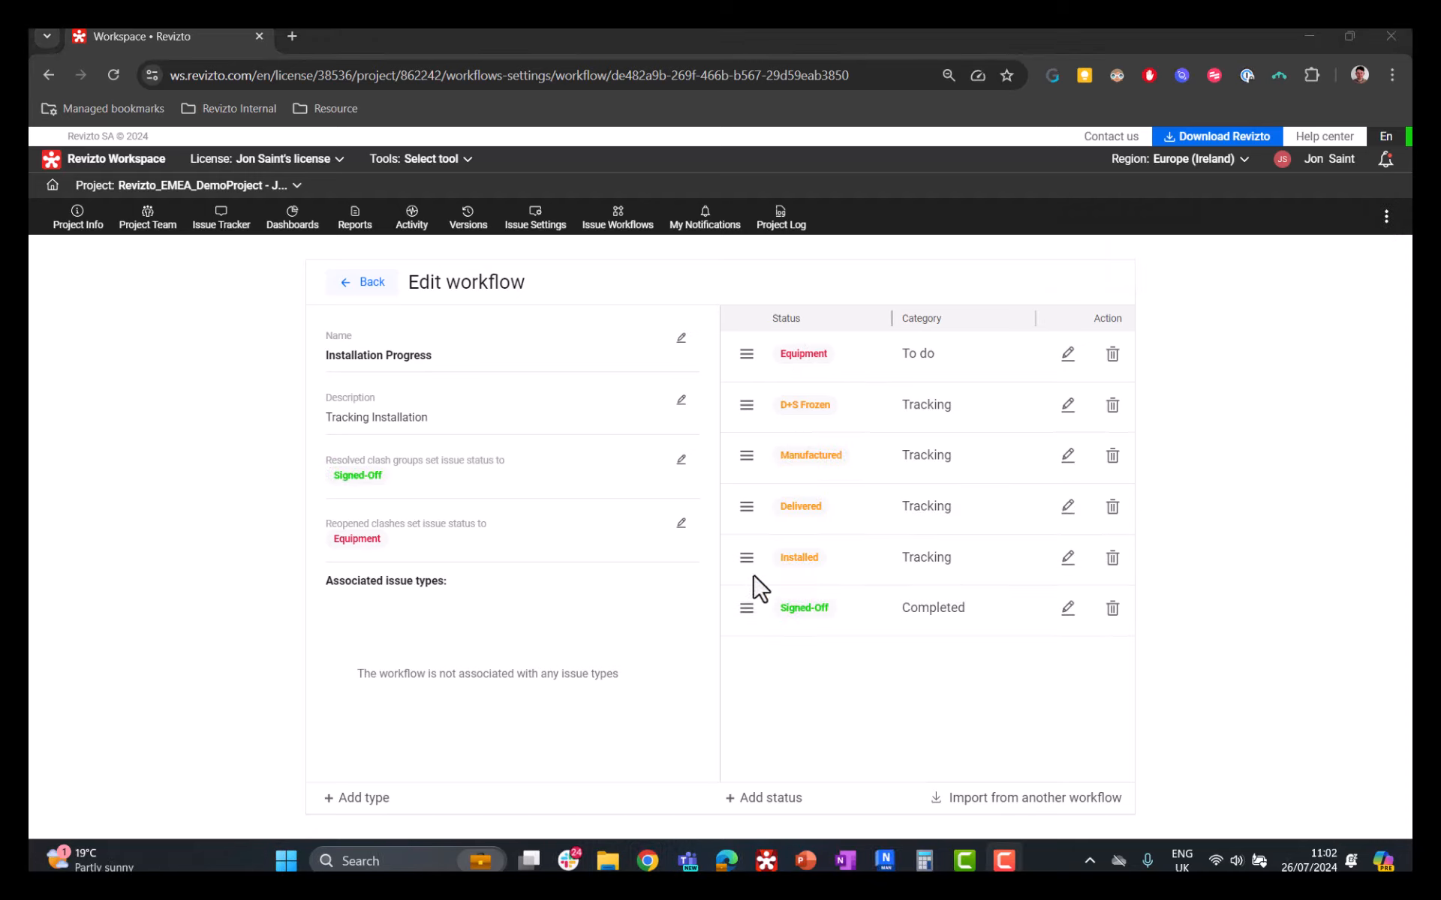
Step: Review the settings of the Signed-Off status and close them without saving
{"action": "left_click_drag", "start_coordinate": [746, 557], "coordinate": [775, 572]}
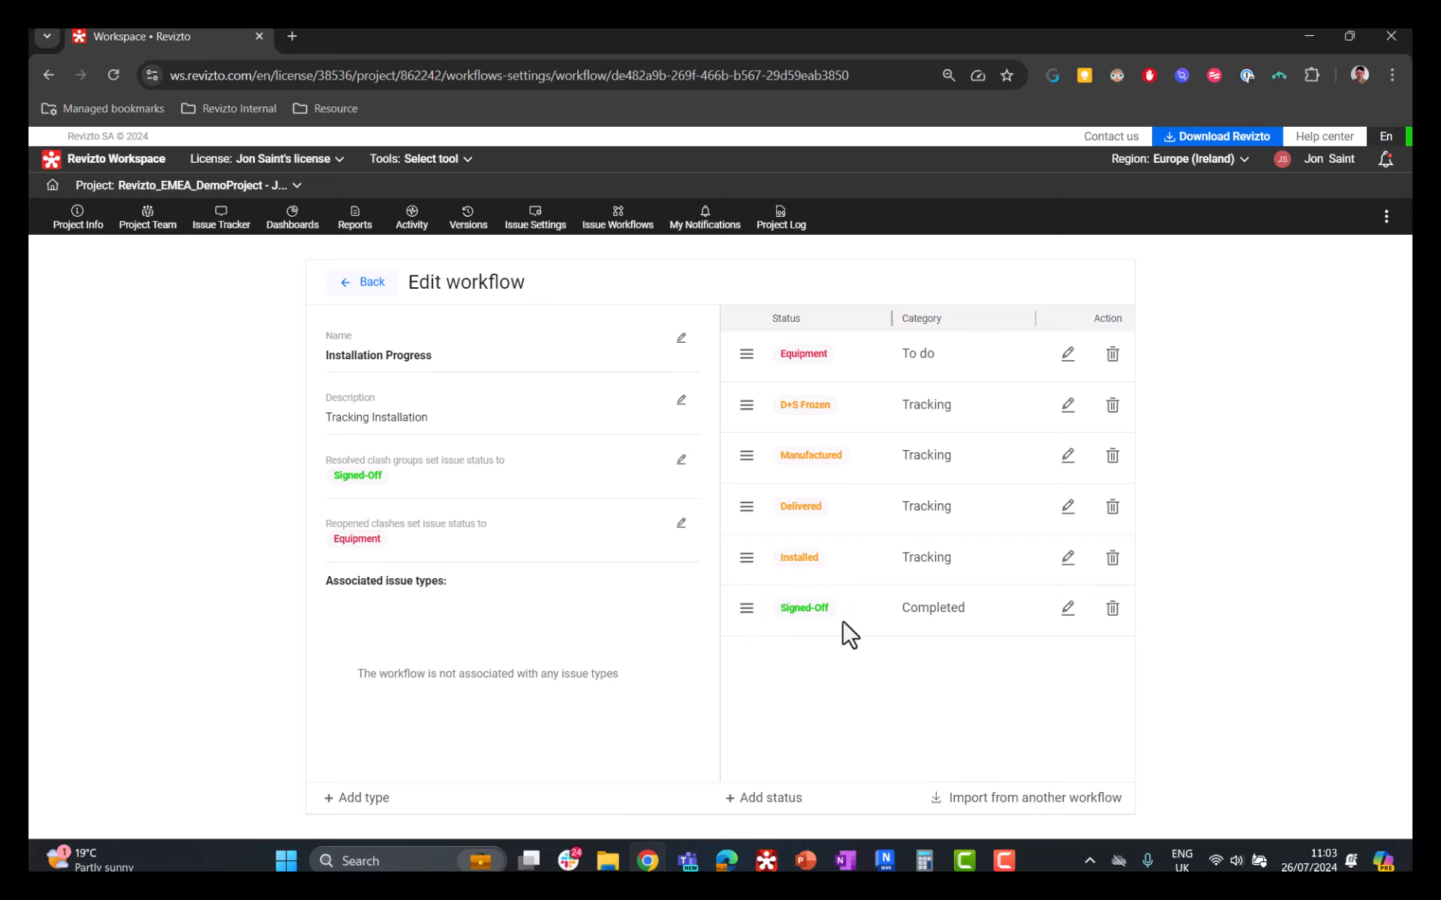
{"action": "left_click", "coordinate": [1069, 608]}
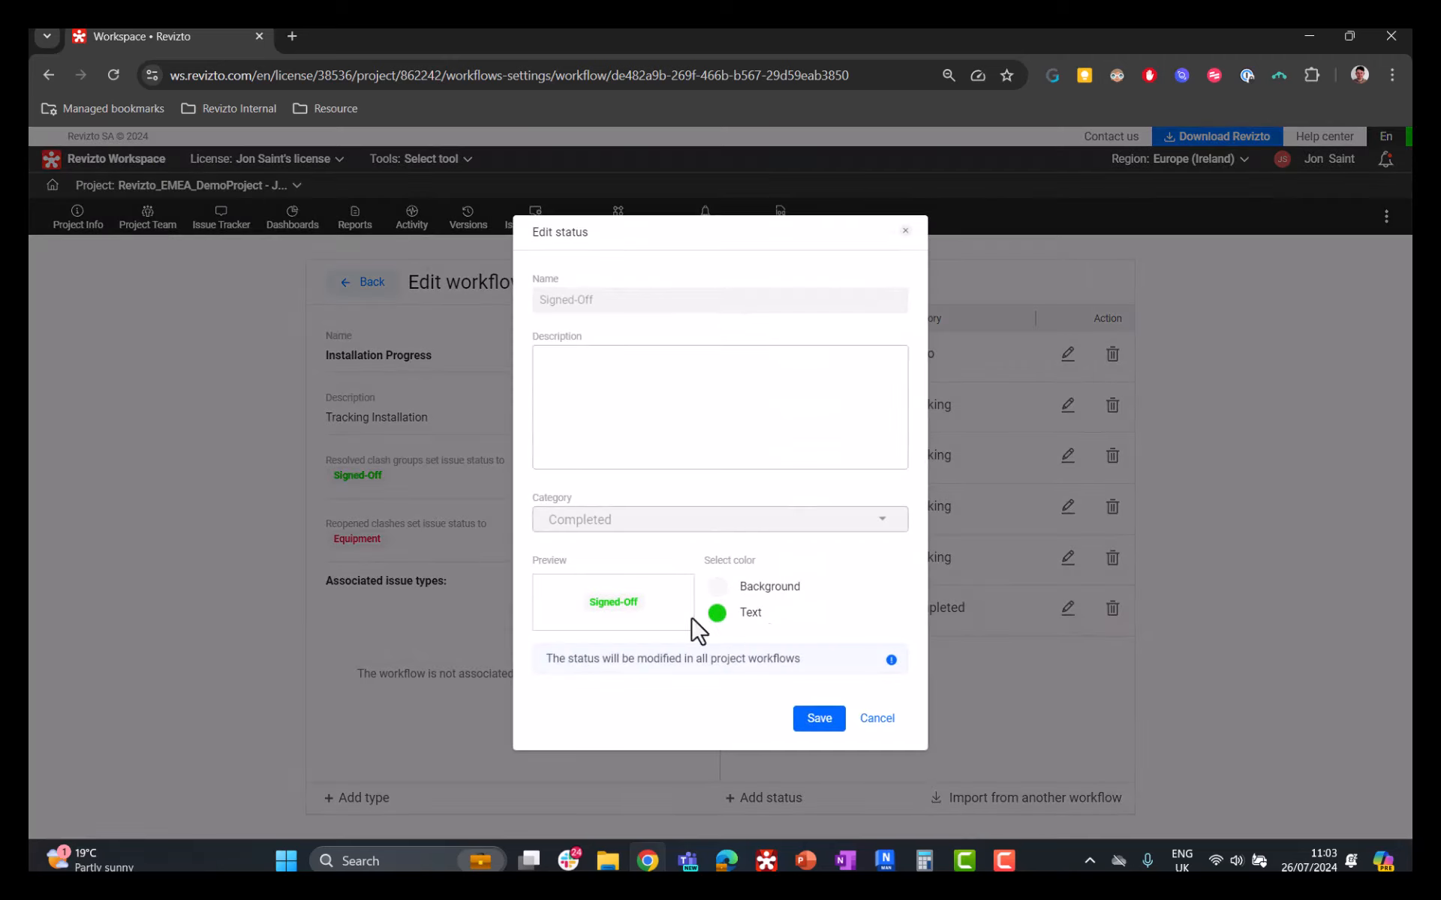
{"action": "left_click", "coordinate": [879, 720]}
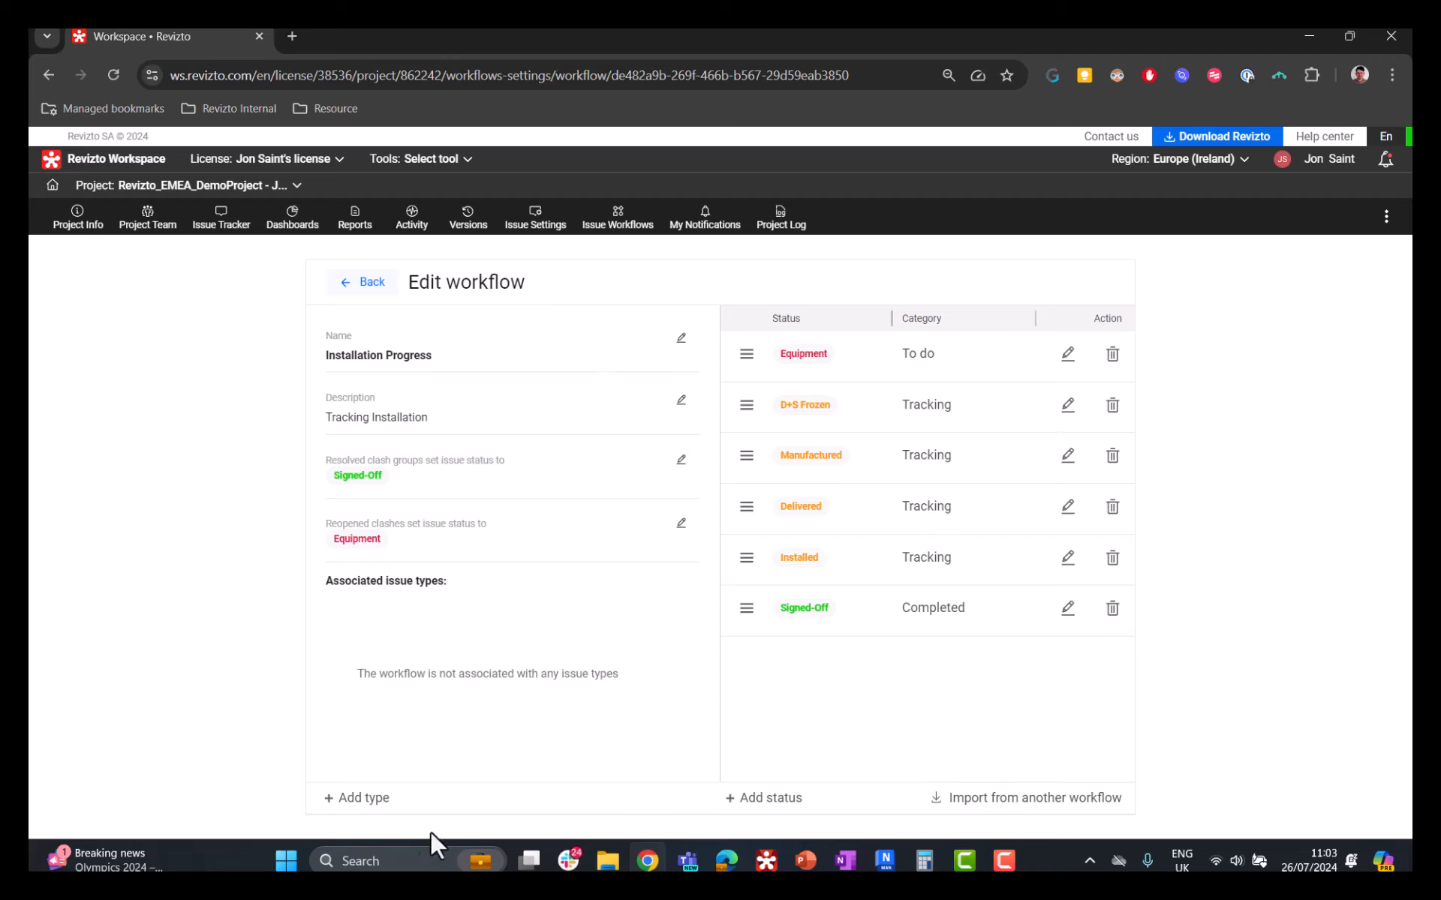
Step: Create an issue type named Installation Progress with a green circular-arrows icon, assigned to the Installation Progress workflow
{"action": "left_click", "coordinate": [368, 798]}
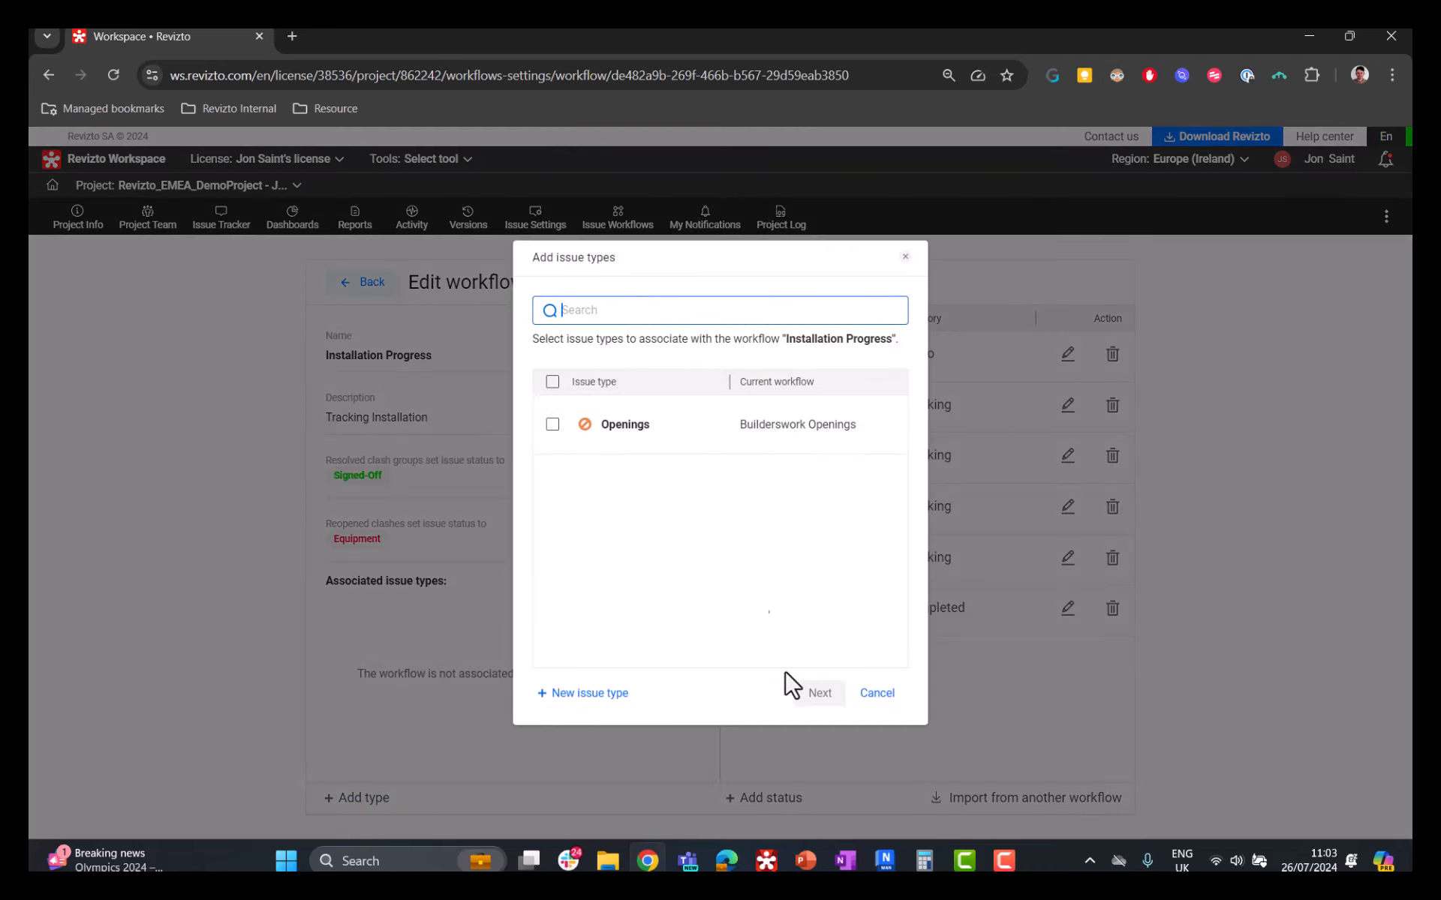
{"action": "left_click", "coordinate": [613, 695]}
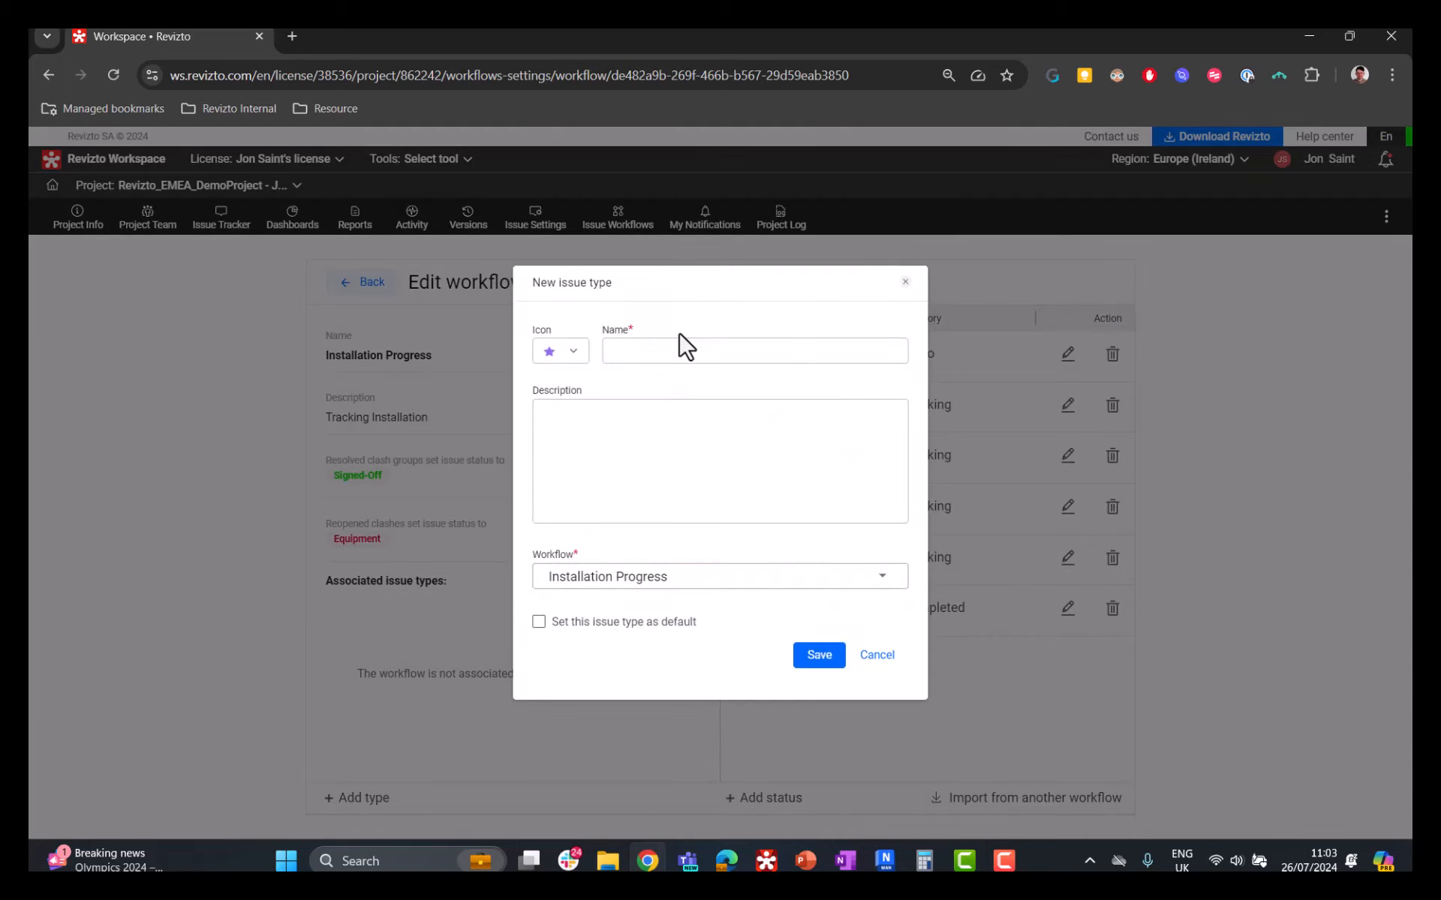
{"action": "left_click", "coordinate": [635, 358]}
{"action": "type", "text": "Installation Progress"}
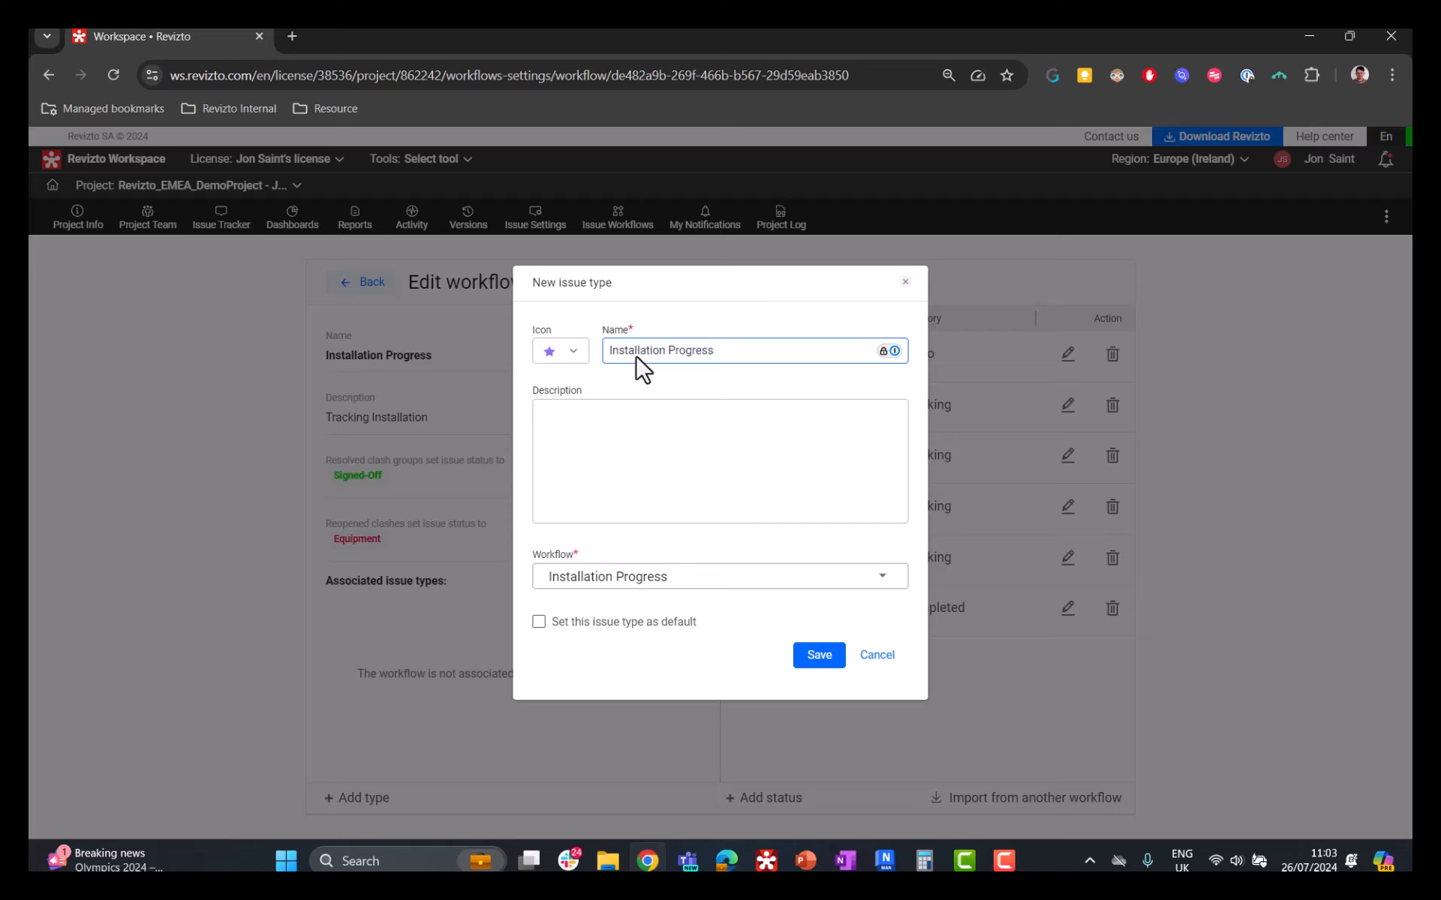
{"action": "left_click", "coordinate": [576, 357]}
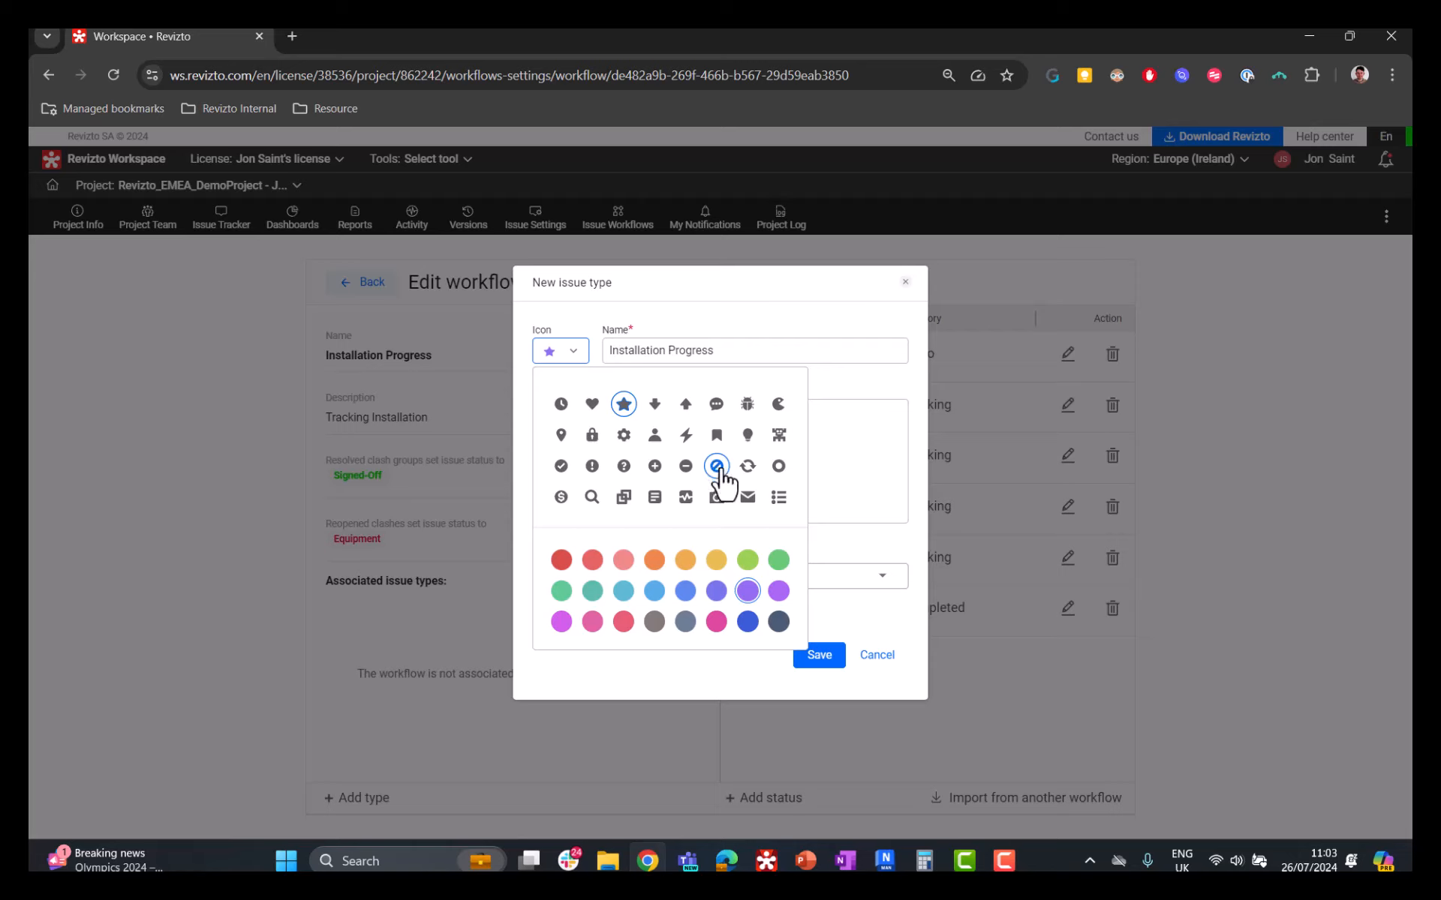
{"action": "left_click", "coordinate": [748, 468]}
{"action": "left_click", "coordinate": [778, 561]}
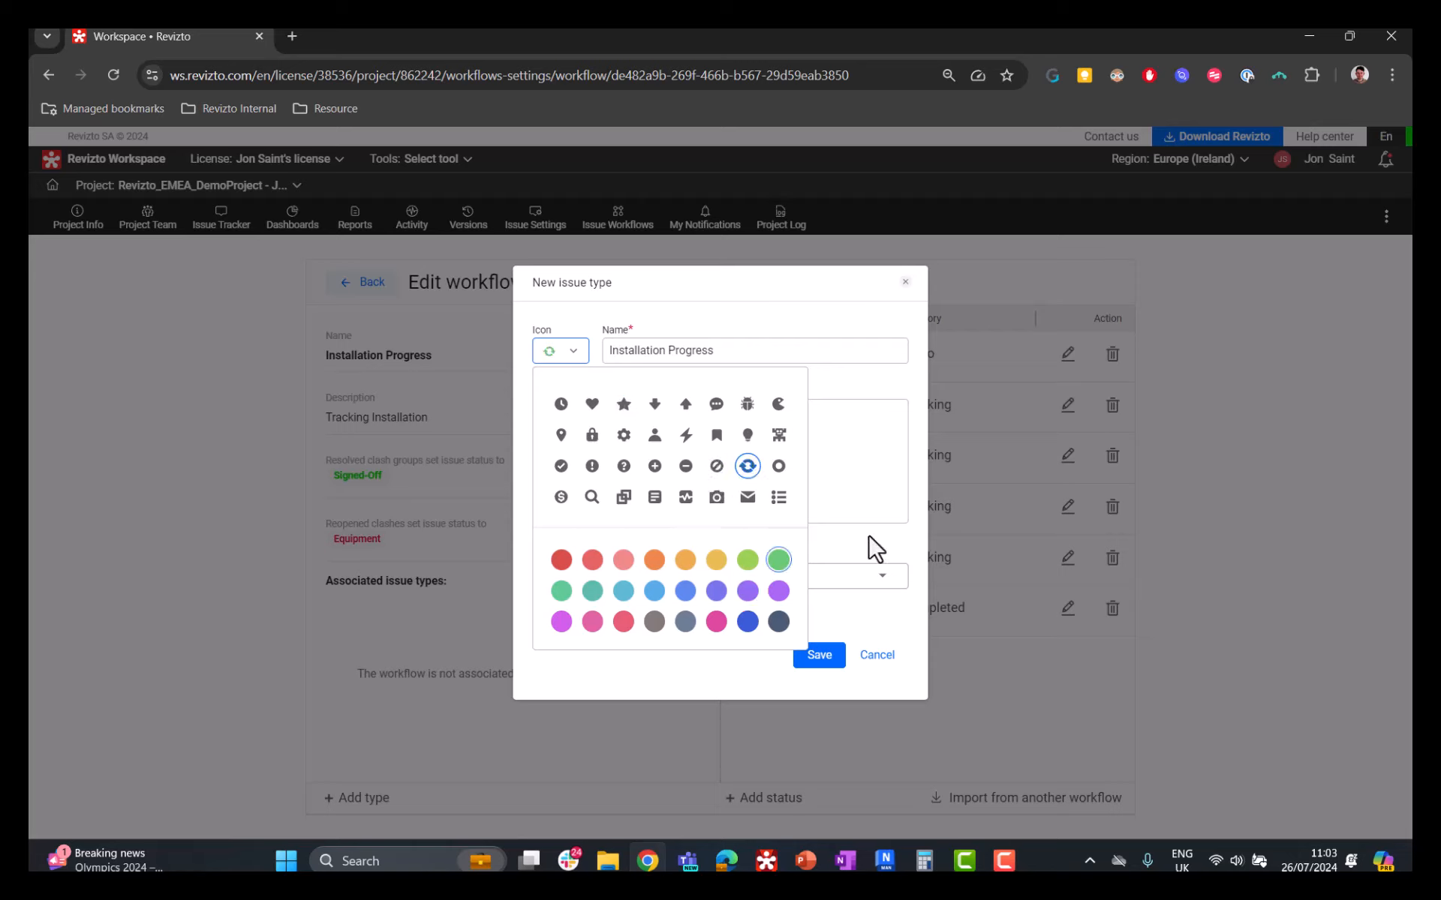
{"action": "left_click", "coordinate": [875, 559]}
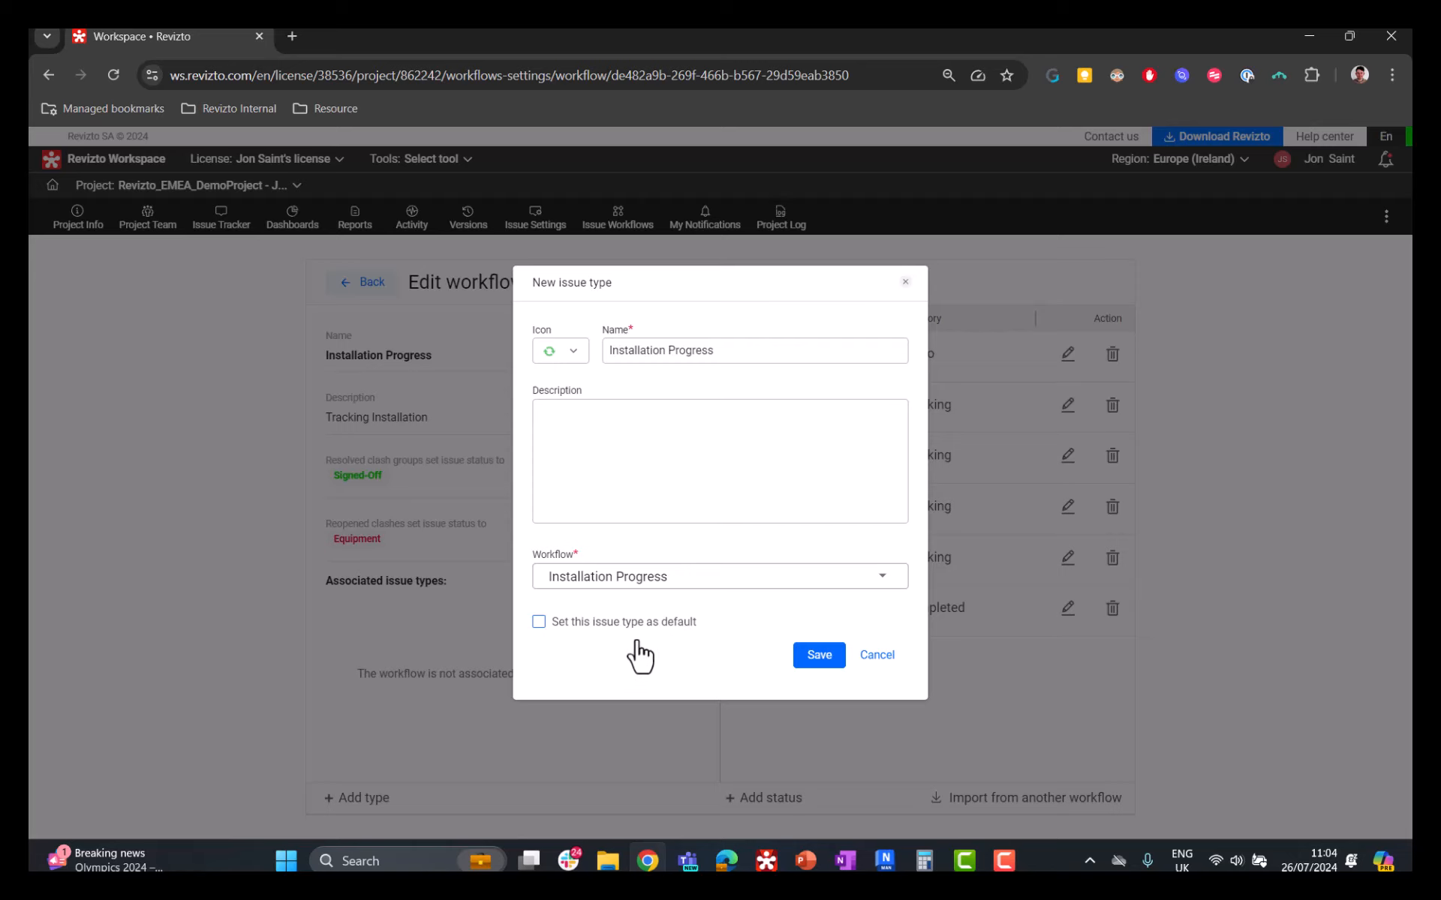
{"action": "left_click", "coordinate": [810, 664]}
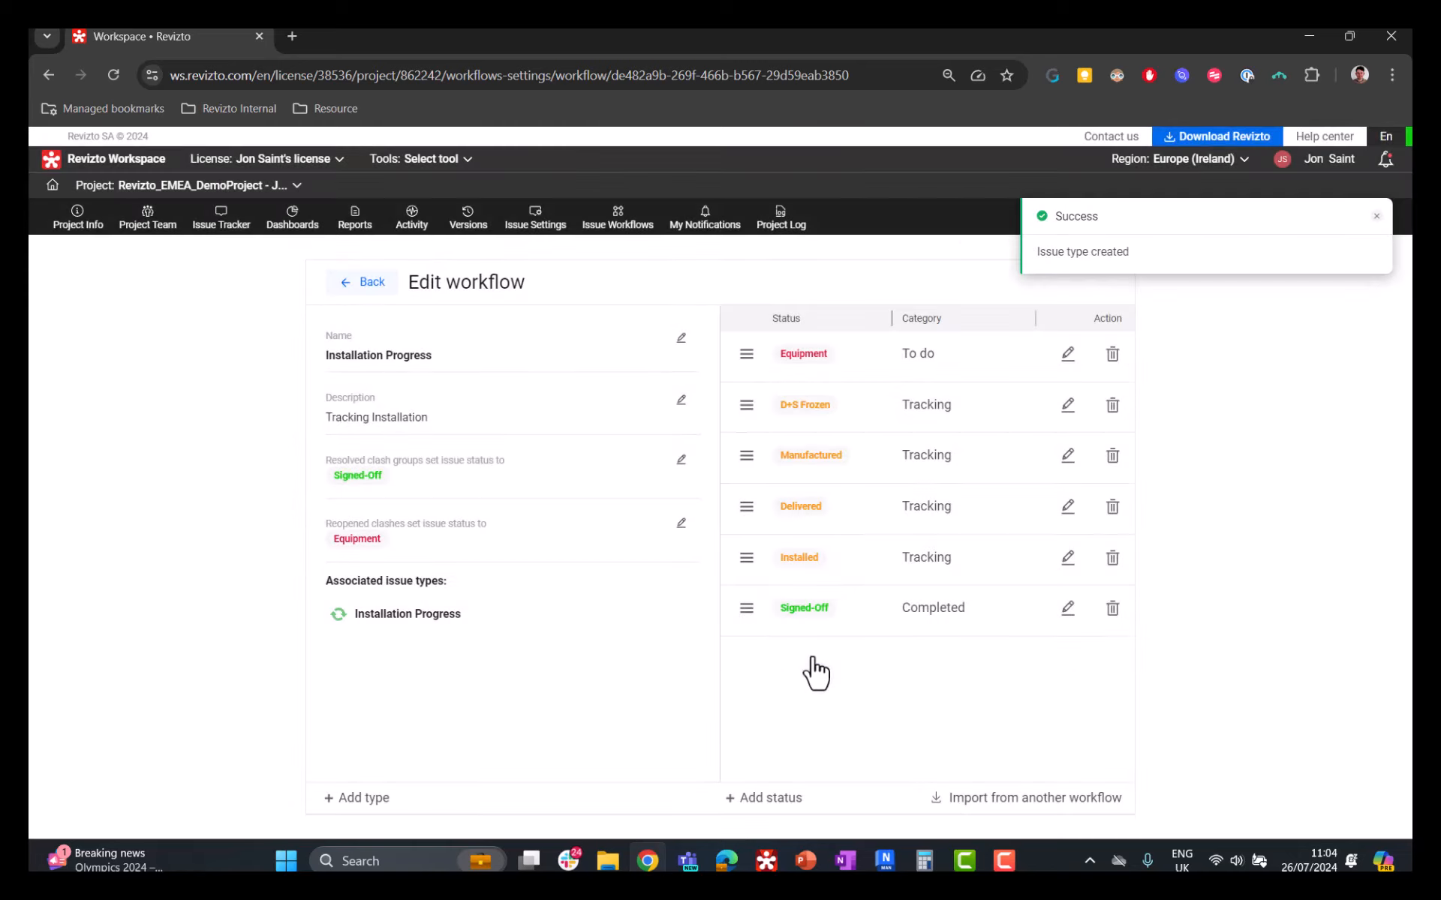
Step: Review the existing issue types available to associate with the Installation Progress workflow and close the list without adding one
{"action": "left_click", "coordinate": [384, 806]}
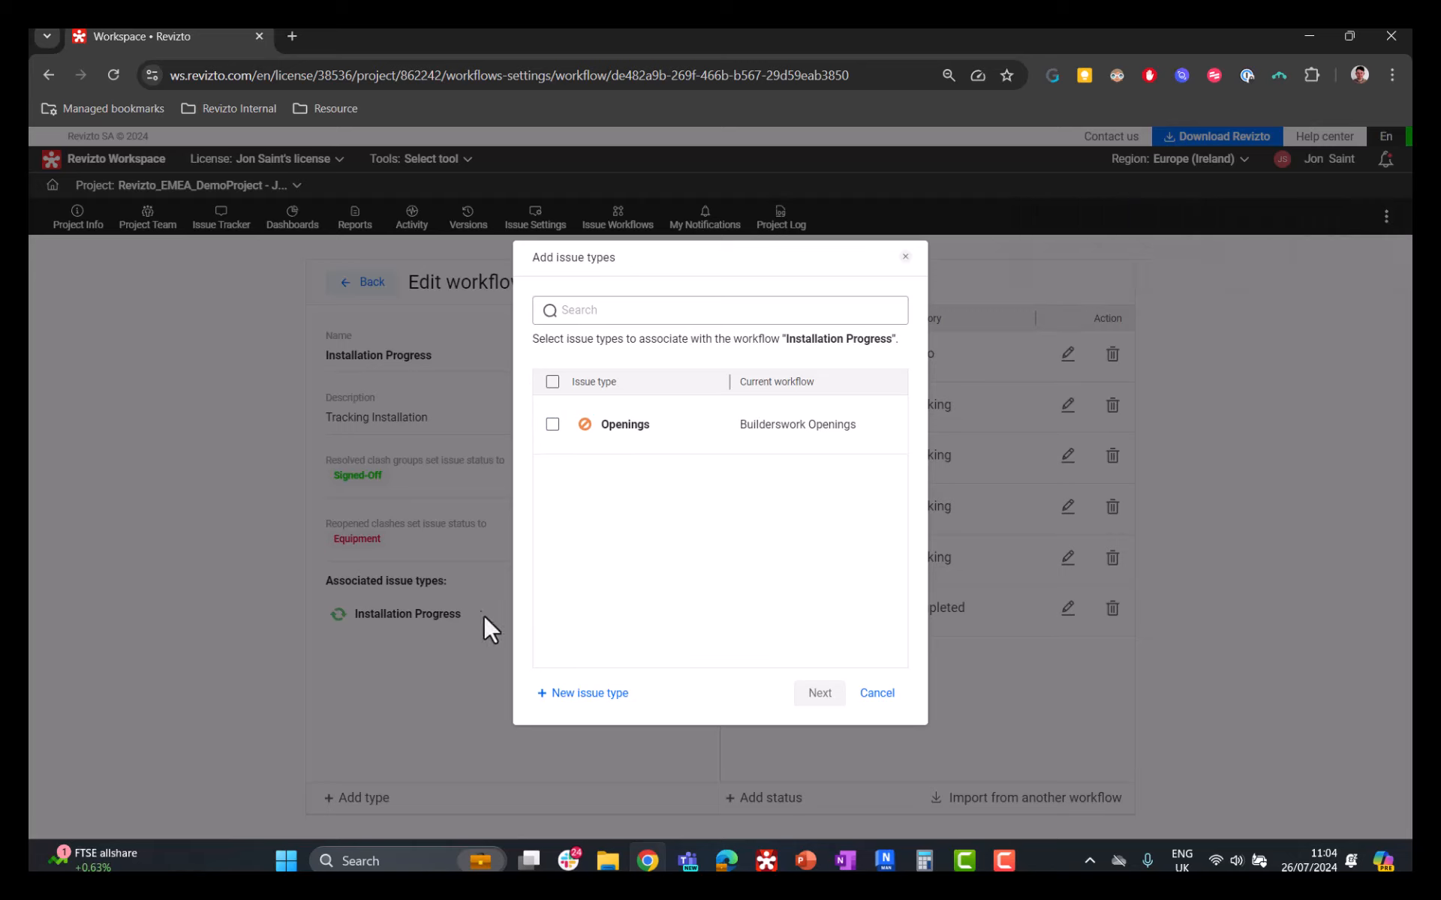
{"action": "left_click", "coordinate": [876, 692]}
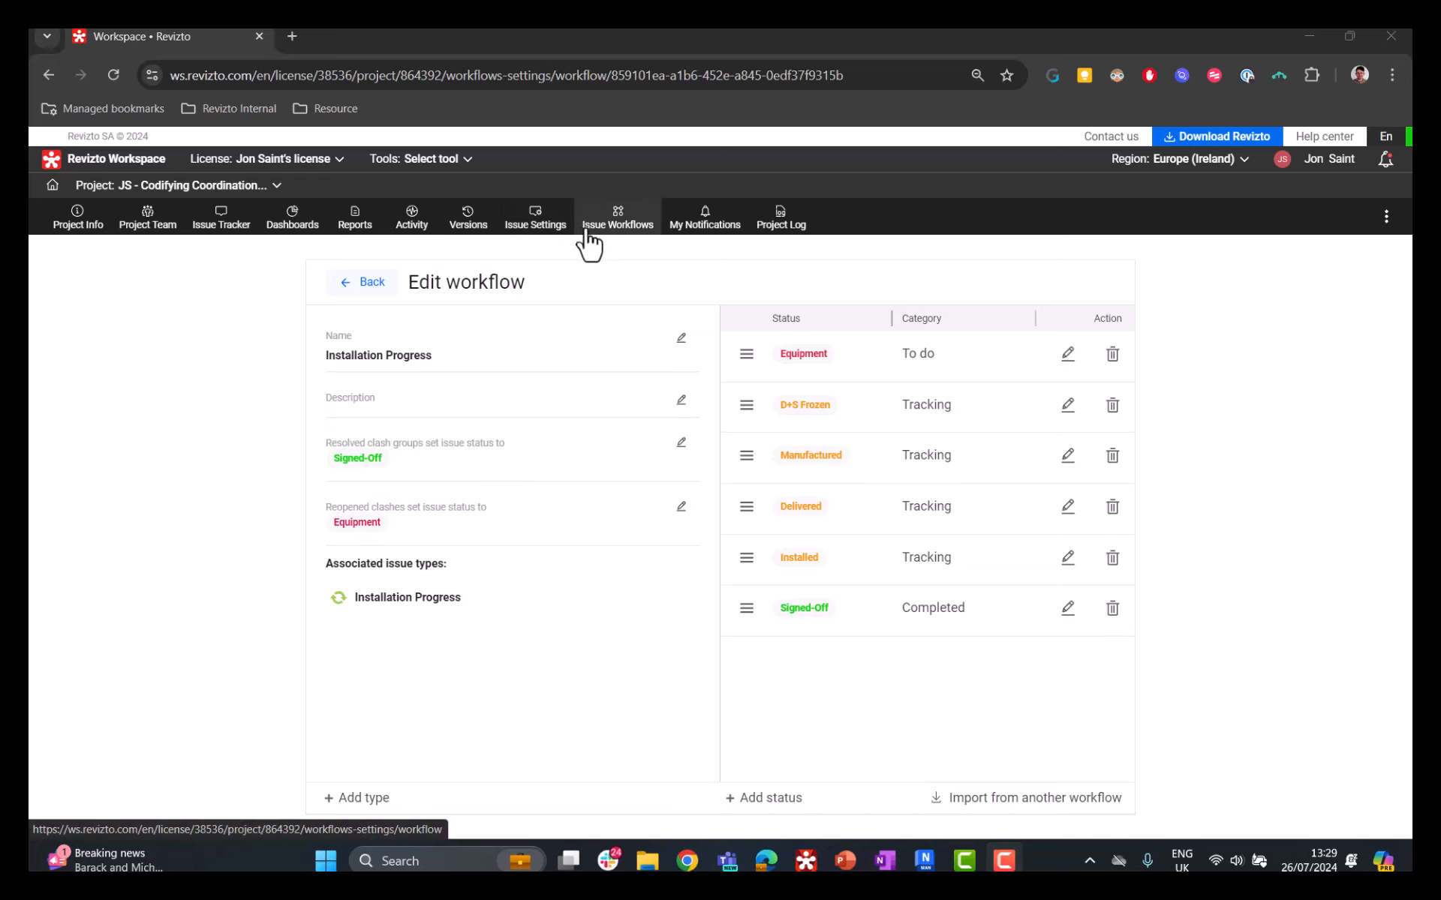
Step: Open the project's issue settings, view the list of tags and return to the stamp templates
{"action": "left_click", "coordinate": [534, 240]}
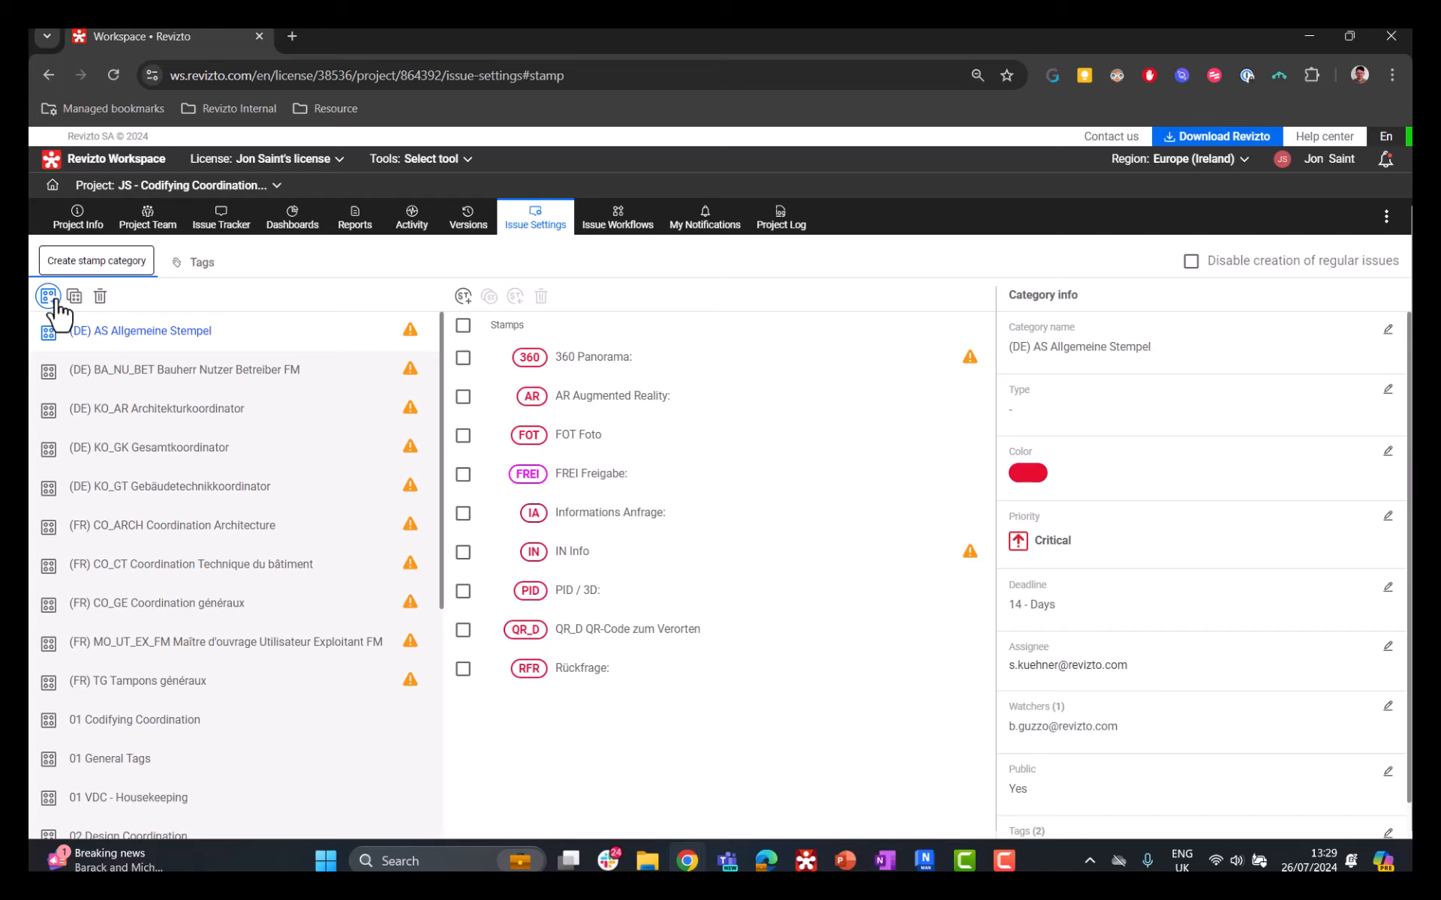
{"action": "left_click", "coordinate": [213, 264]}
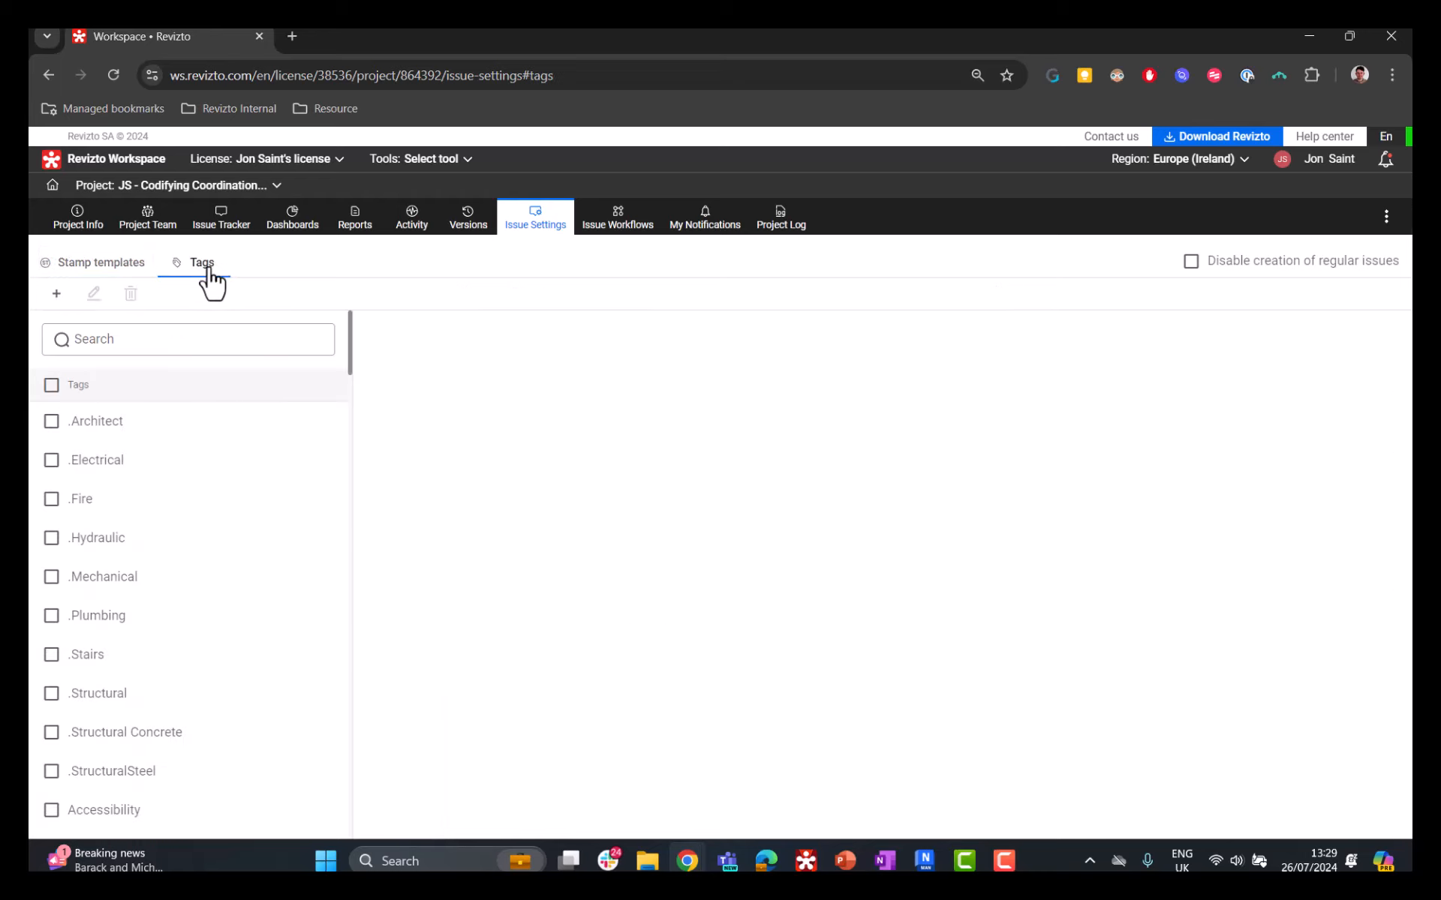
{"action": "left_click", "coordinate": [142, 277]}
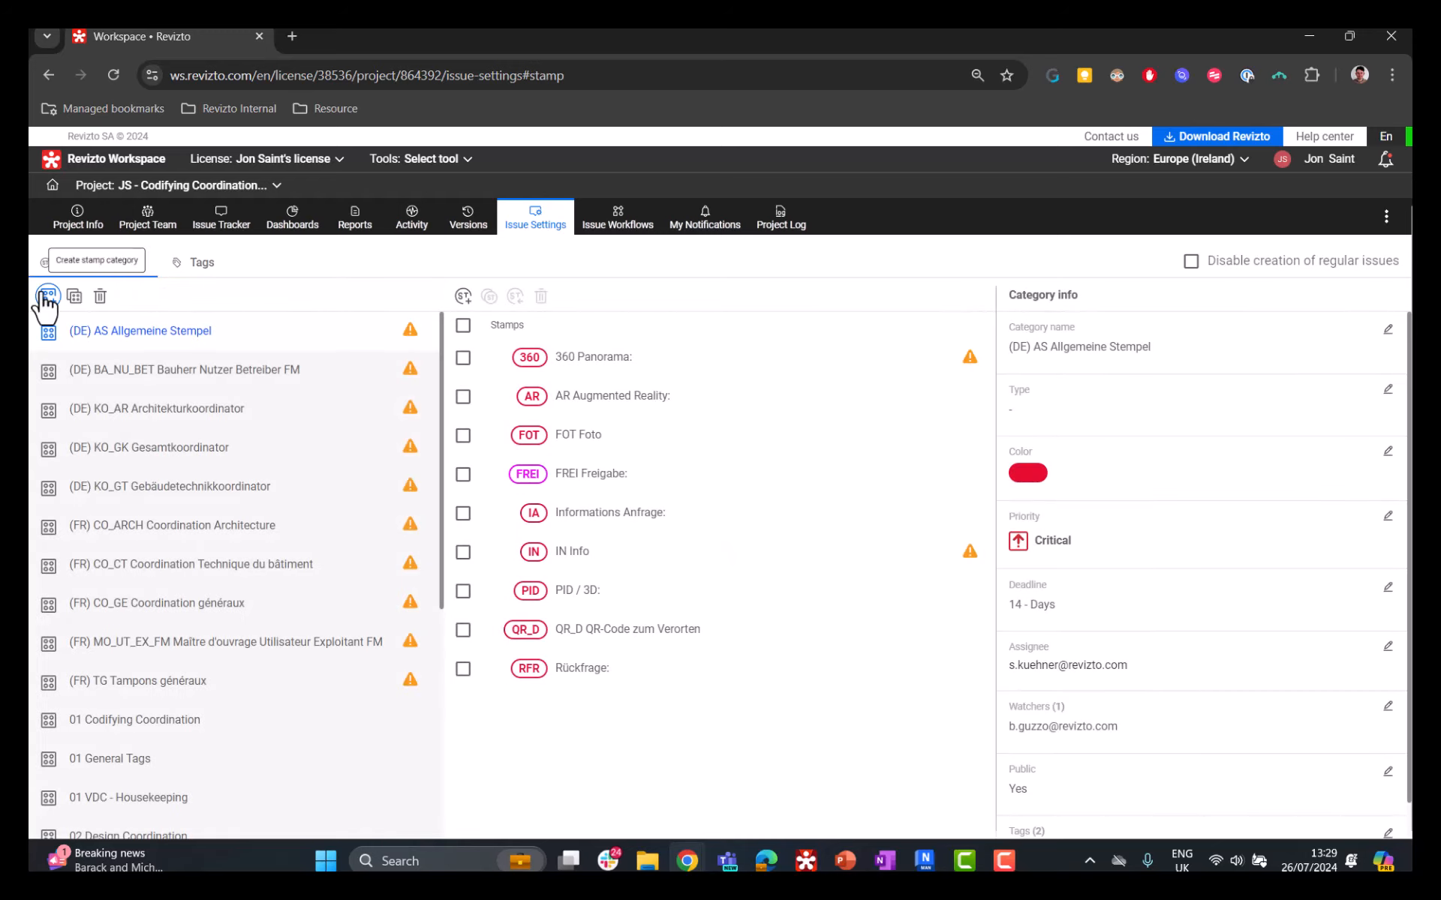
Step: Create a stamp category named 14 Equipment Tracking and locate it in the category list
{"action": "left_click", "coordinate": [46, 295]}
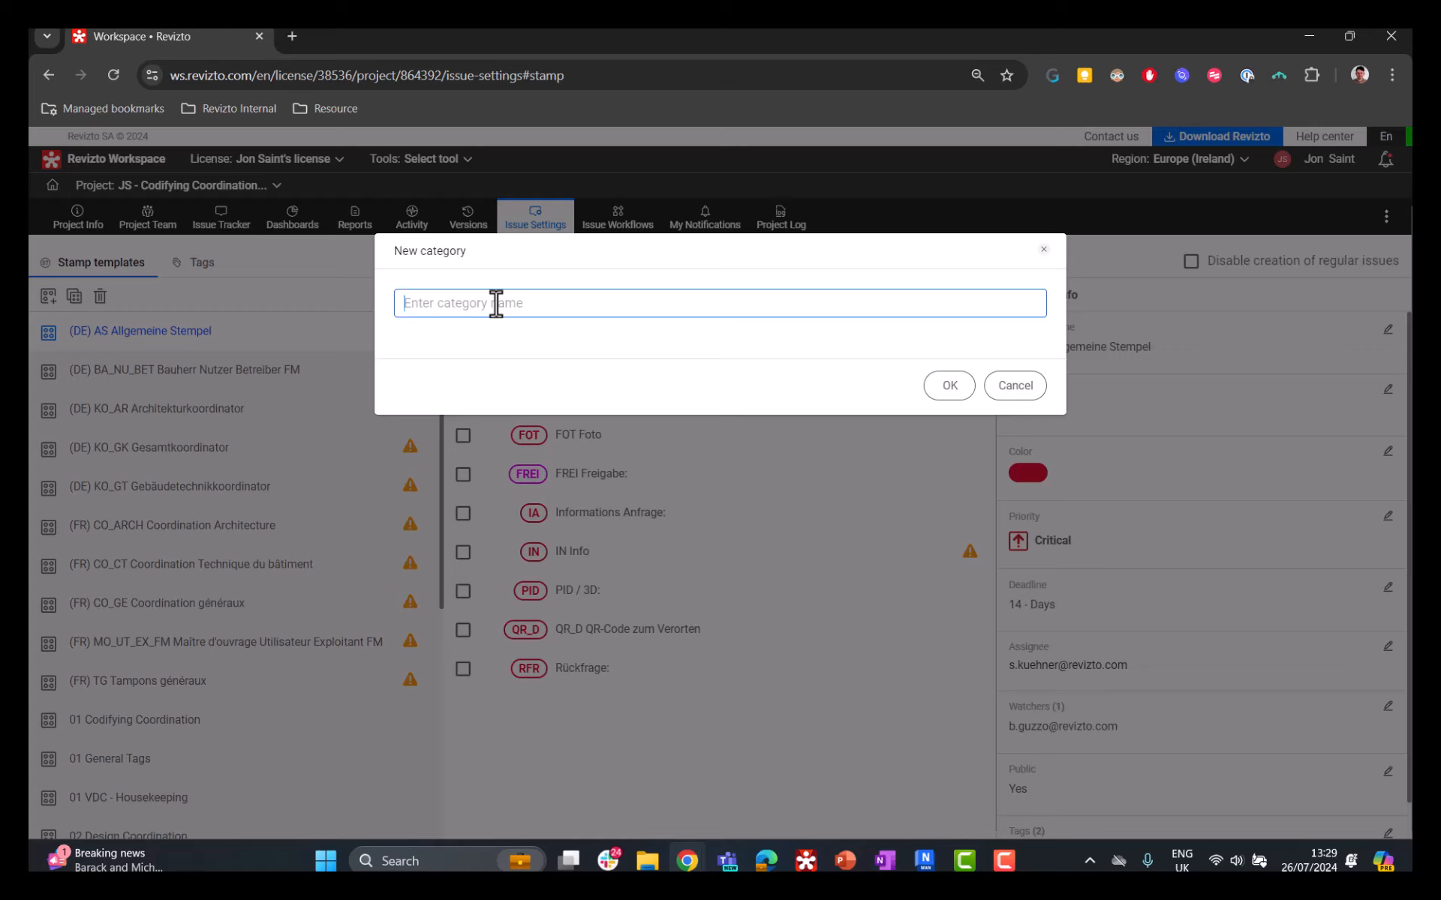
{"action": "type", "text": "14 Equipment Tracking"}
{"action": "left_click", "coordinate": [947, 389]}
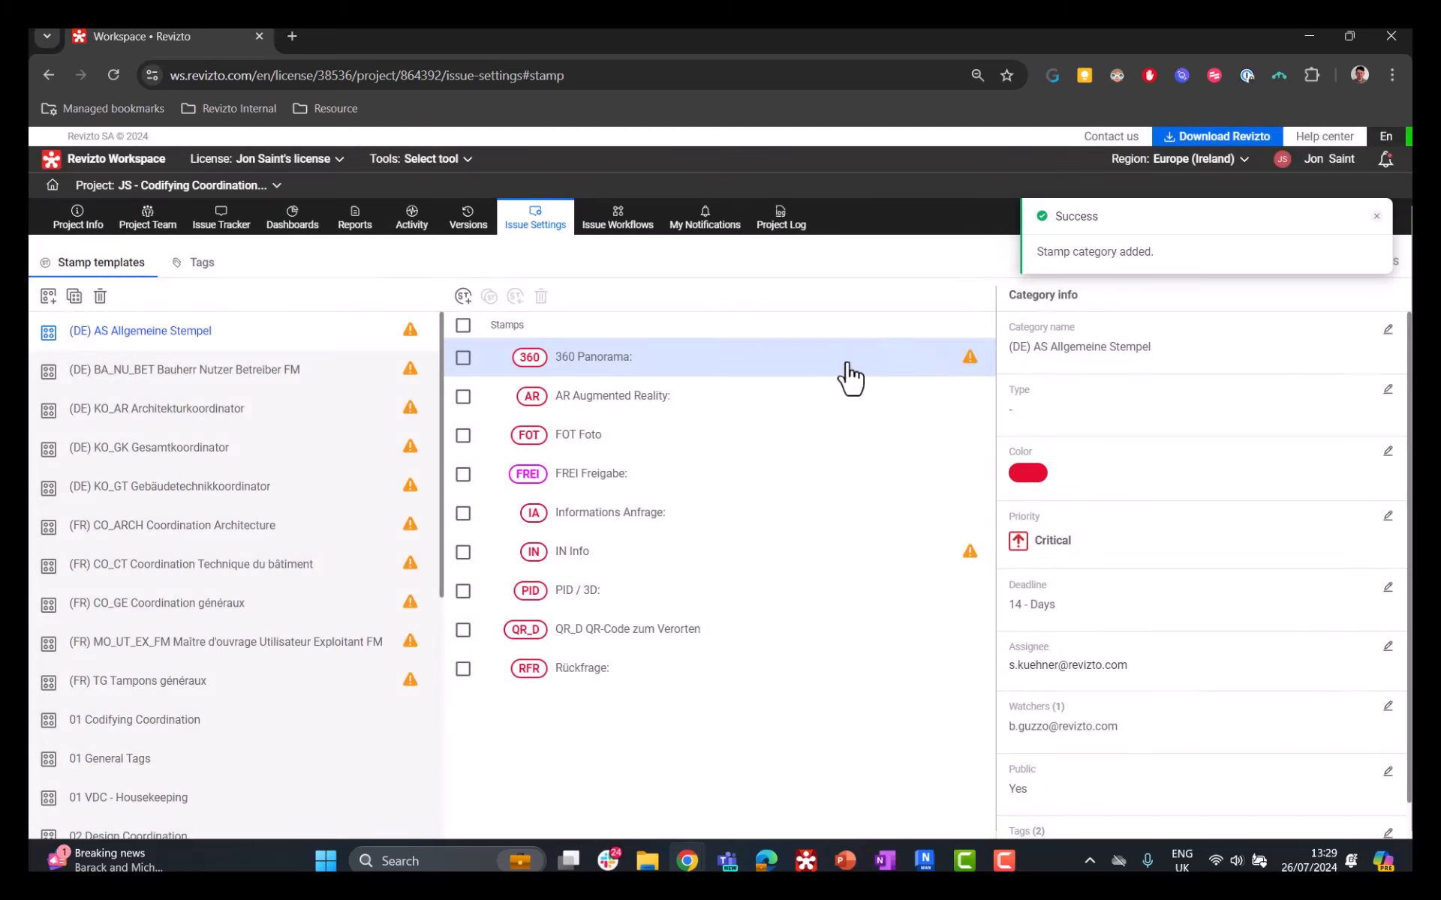
{"action": "scroll", "coordinate": [300, 459], "scroll_direction": "down", "scroll_amount": 5}
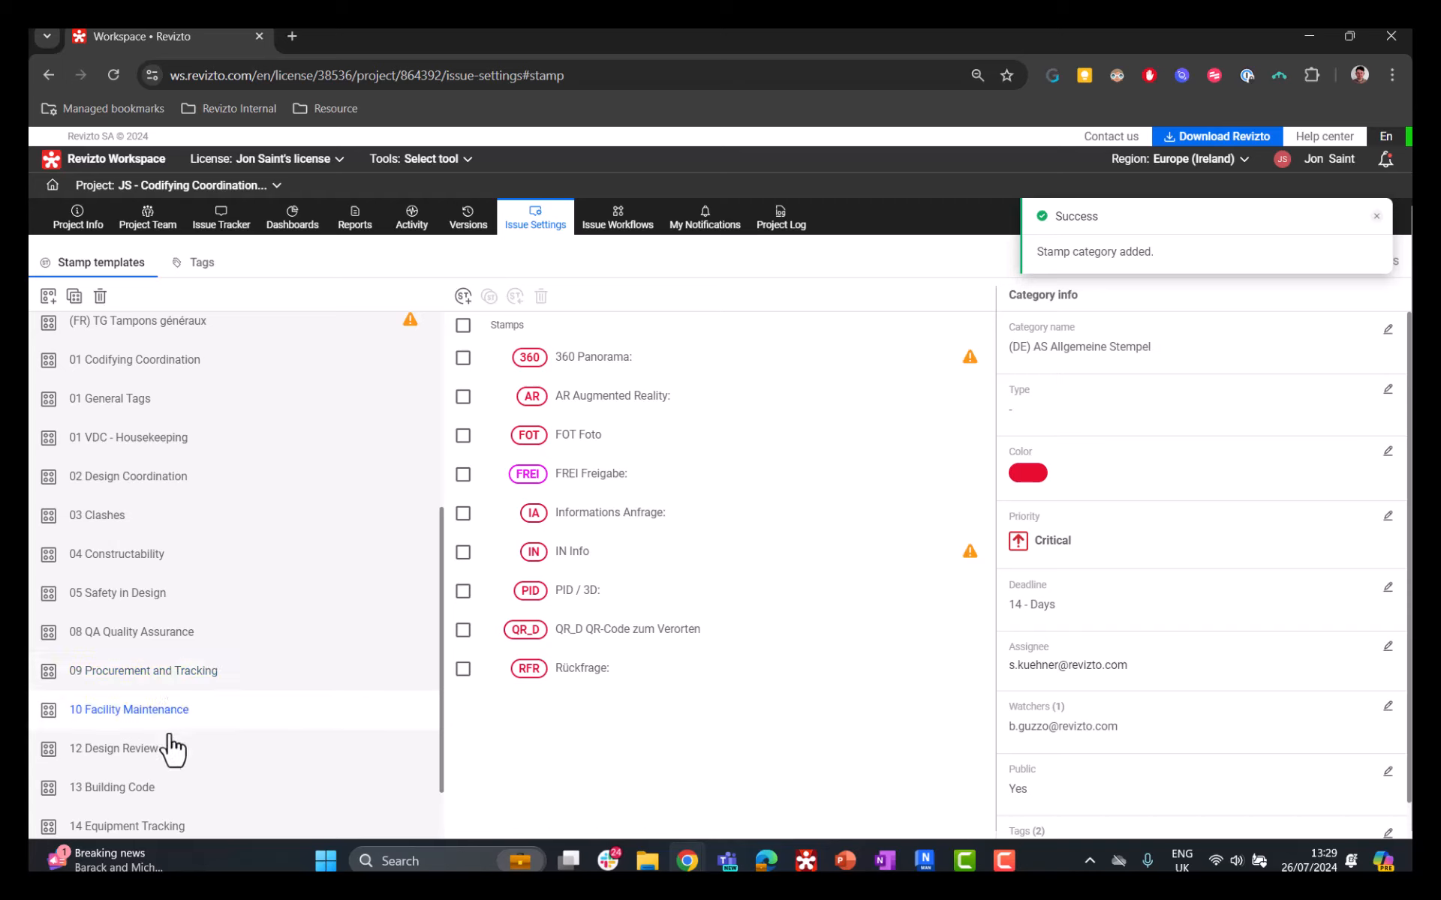
{"action": "scroll", "coordinate": [170, 754], "scroll_direction": "down", "scroll_amount": 1}
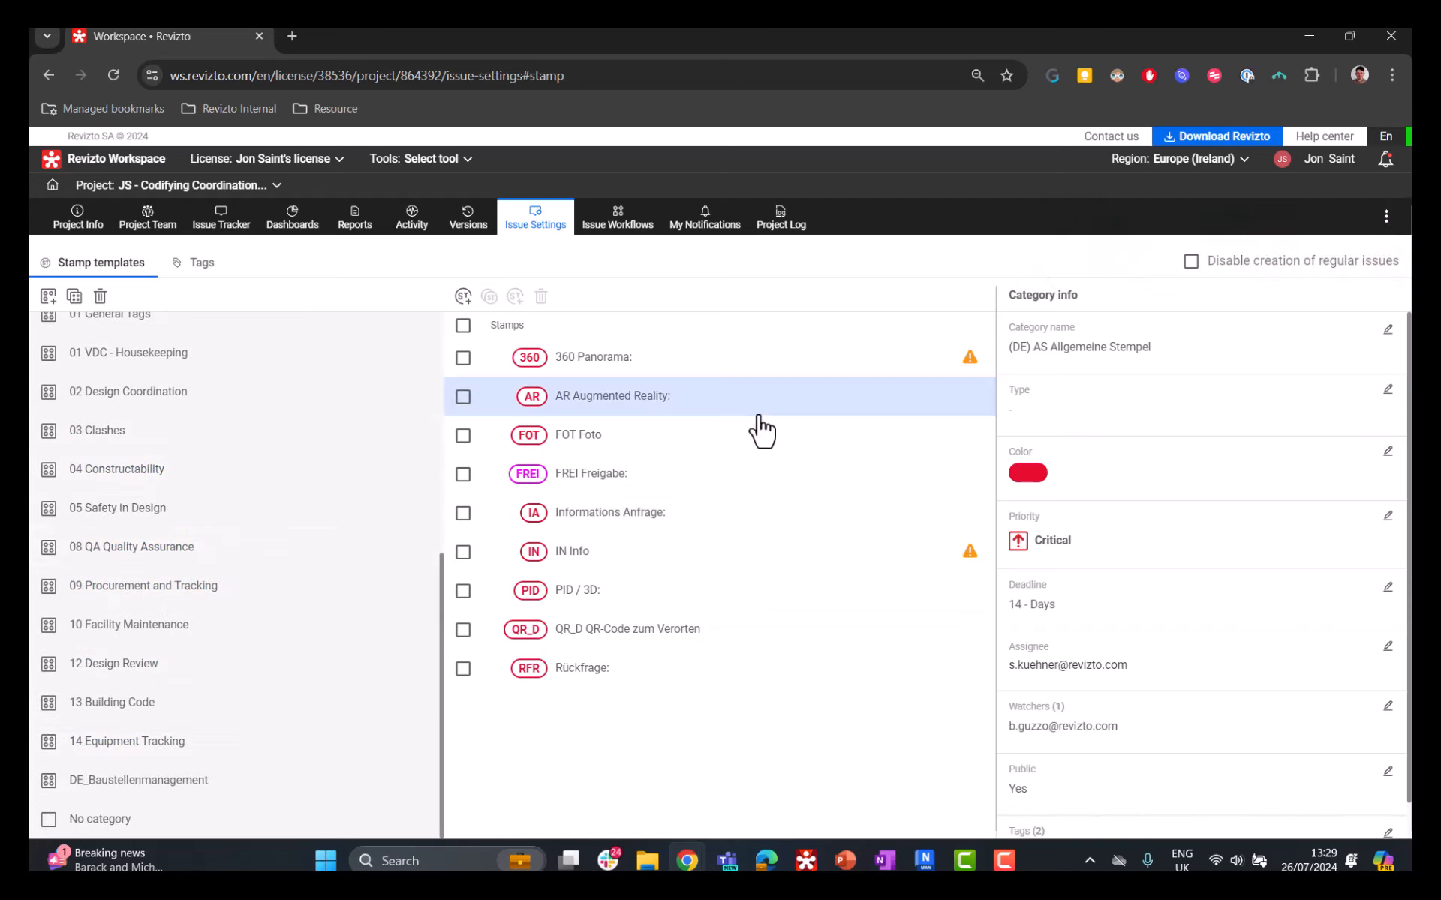
Step: Examine the Accessibility Code stamp in the 13 Building Code category and its available issue types, leaving its type unset
{"action": "left_click", "coordinate": [176, 706]}
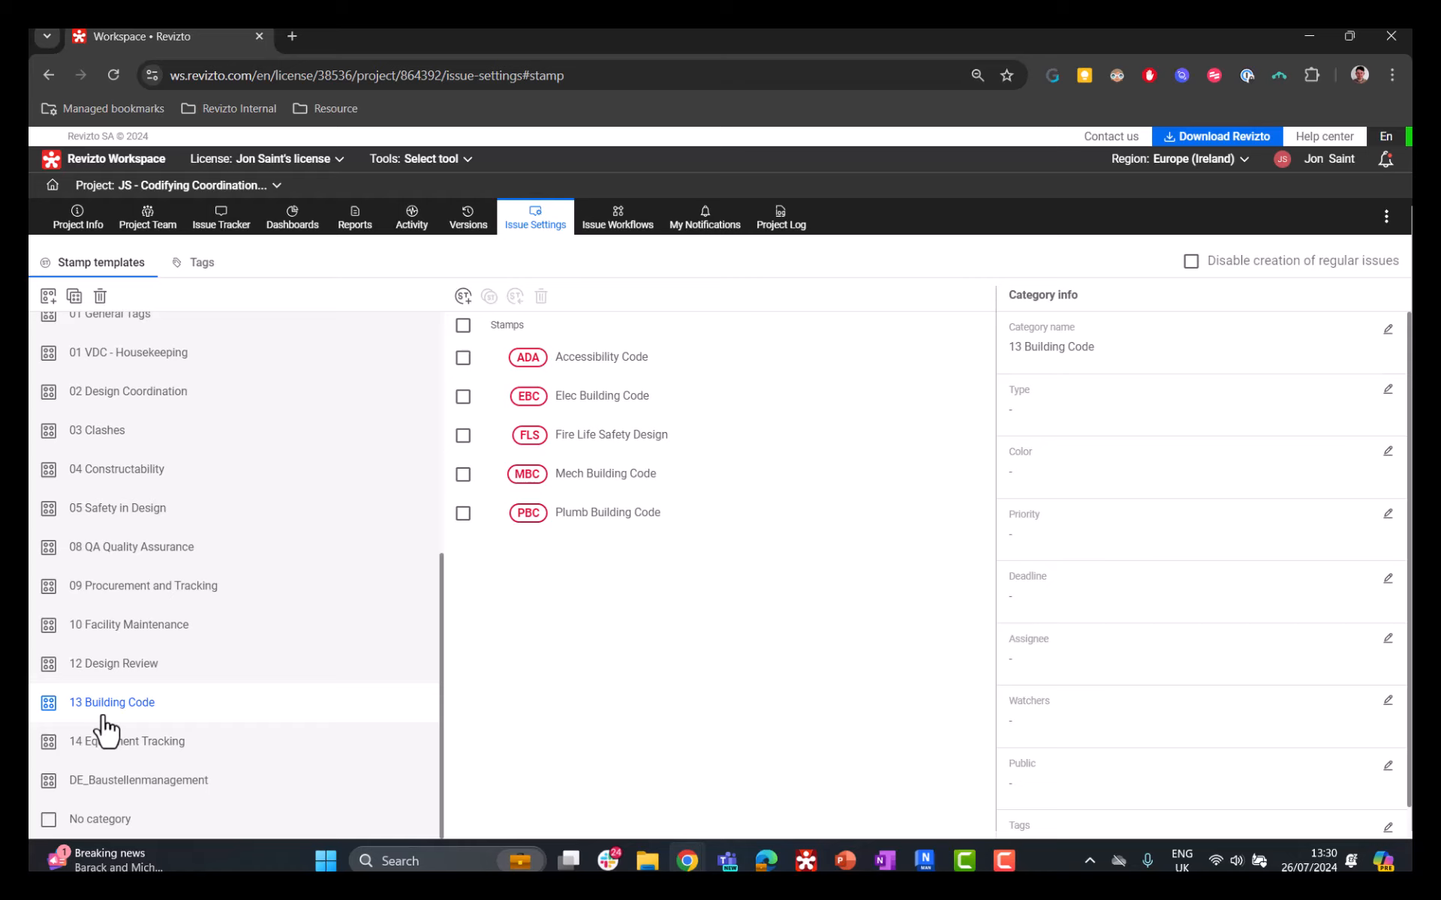
{"action": "left_click", "coordinate": [654, 373]}
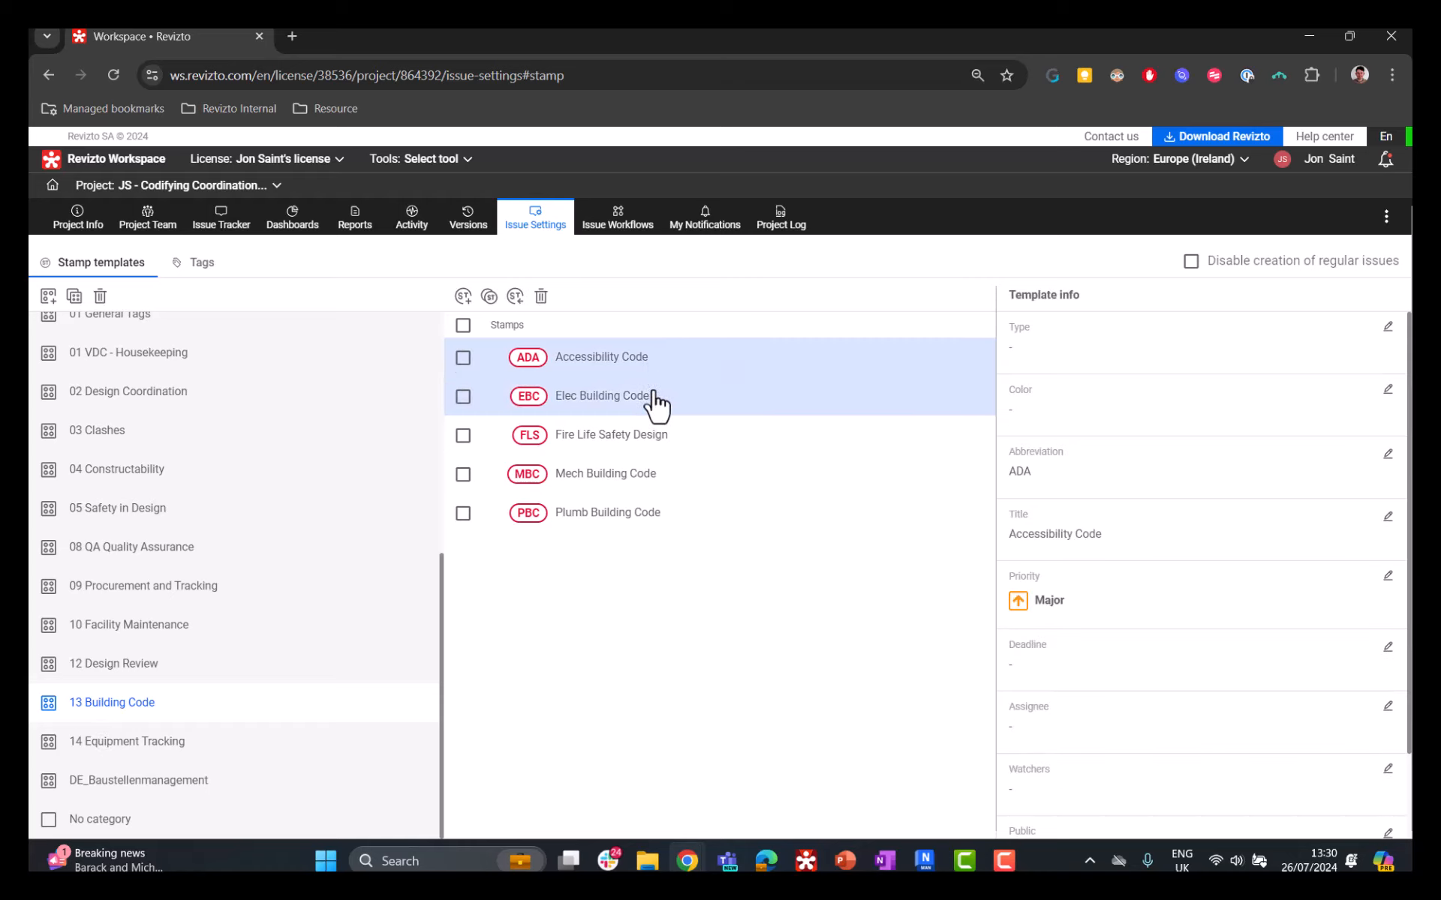
{"action": "left_click", "coordinate": [1387, 327]}
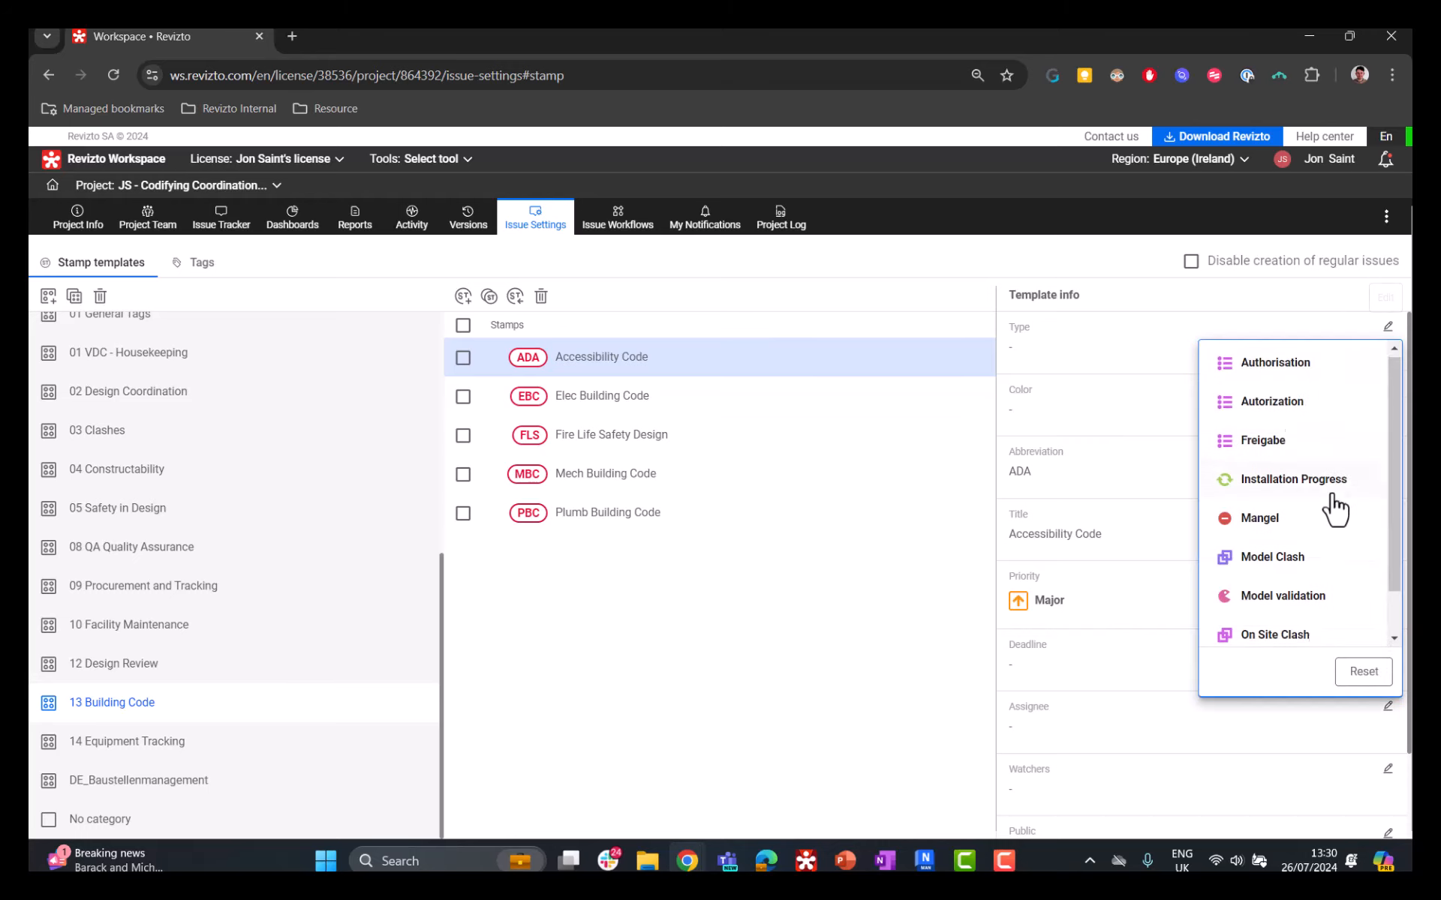
{"action": "scroll", "coordinate": [1308, 430], "scroll_direction": "down", "scroll_amount": 1}
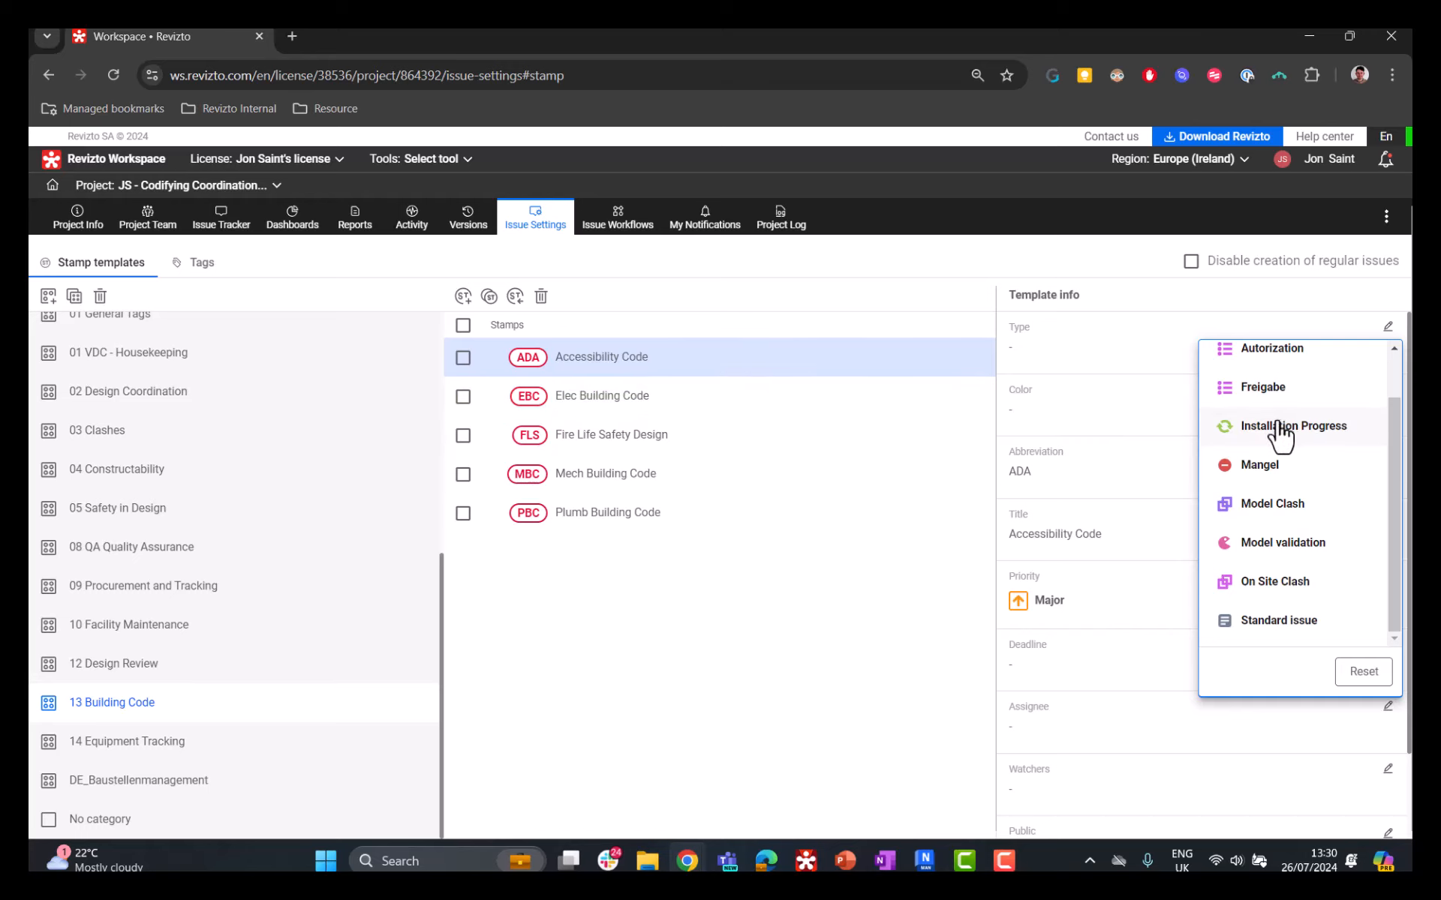
{"action": "left_click", "coordinate": [769, 687]}
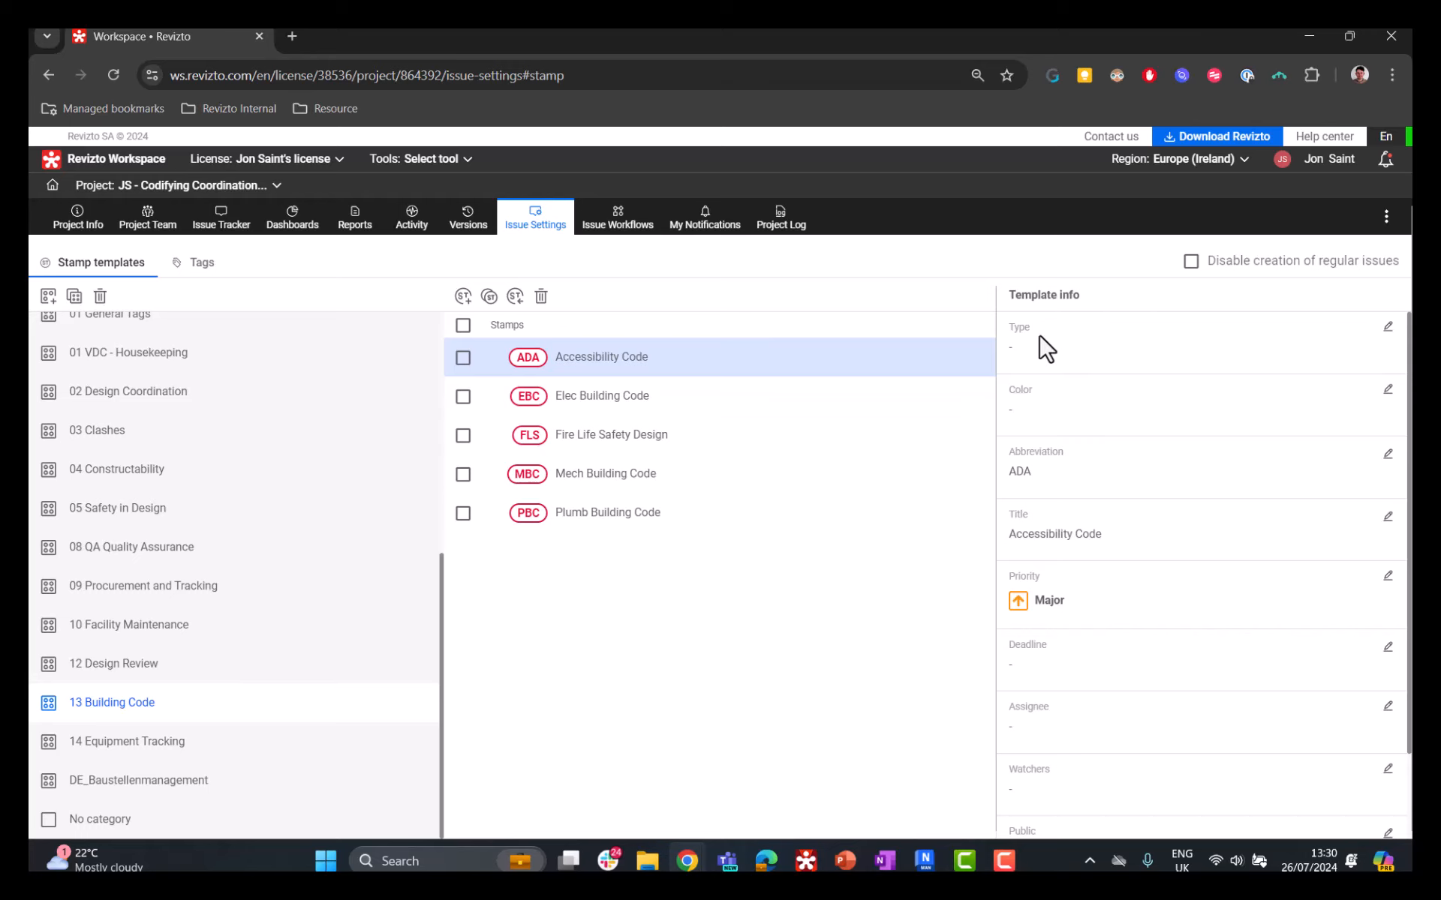
Step: Start a new stamp template in the 14 Equipment Tracking category with abbreviation ITP and title Installation Tracking Progress
{"action": "left_click", "coordinate": [161, 743]}
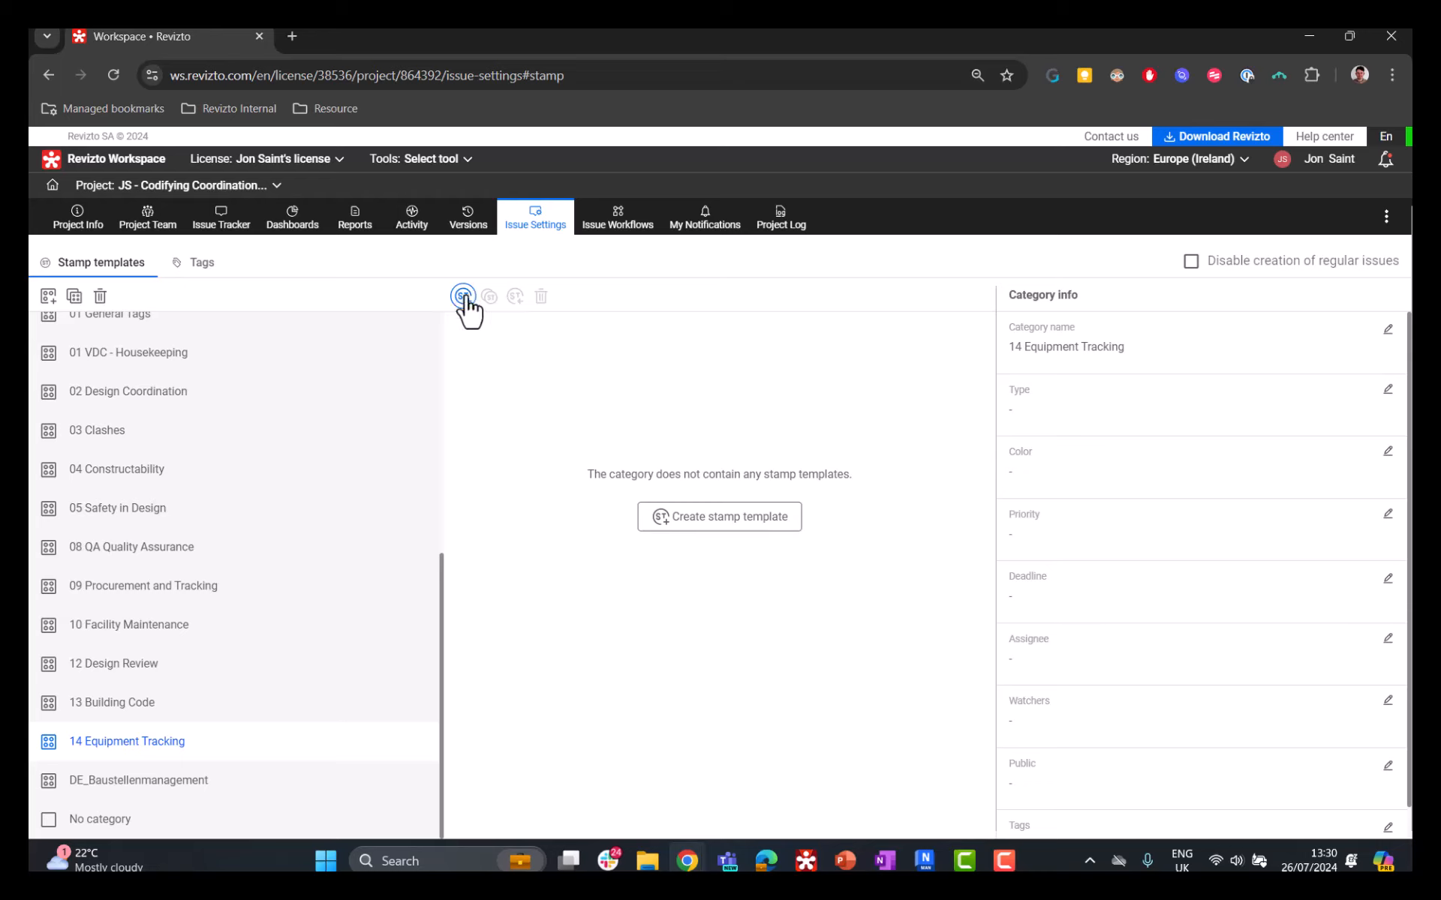
{"action": "left_click", "coordinate": [695, 531]}
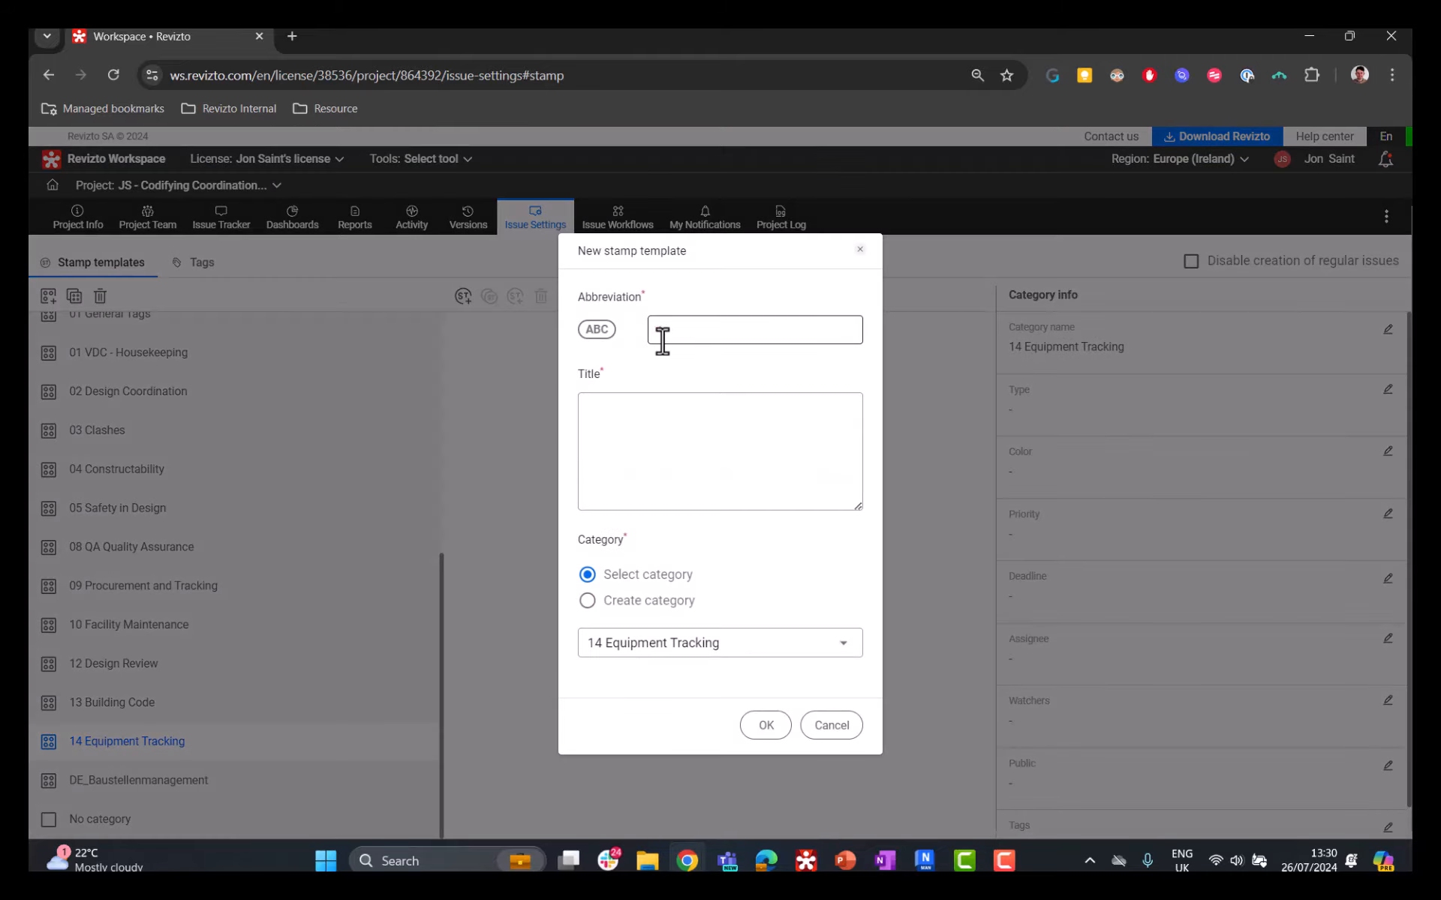
{"action": "left_click", "coordinate": [661, 338]}
{"action": "type", "text": "ITP"}
{"action": "key", "text": "Tab"}
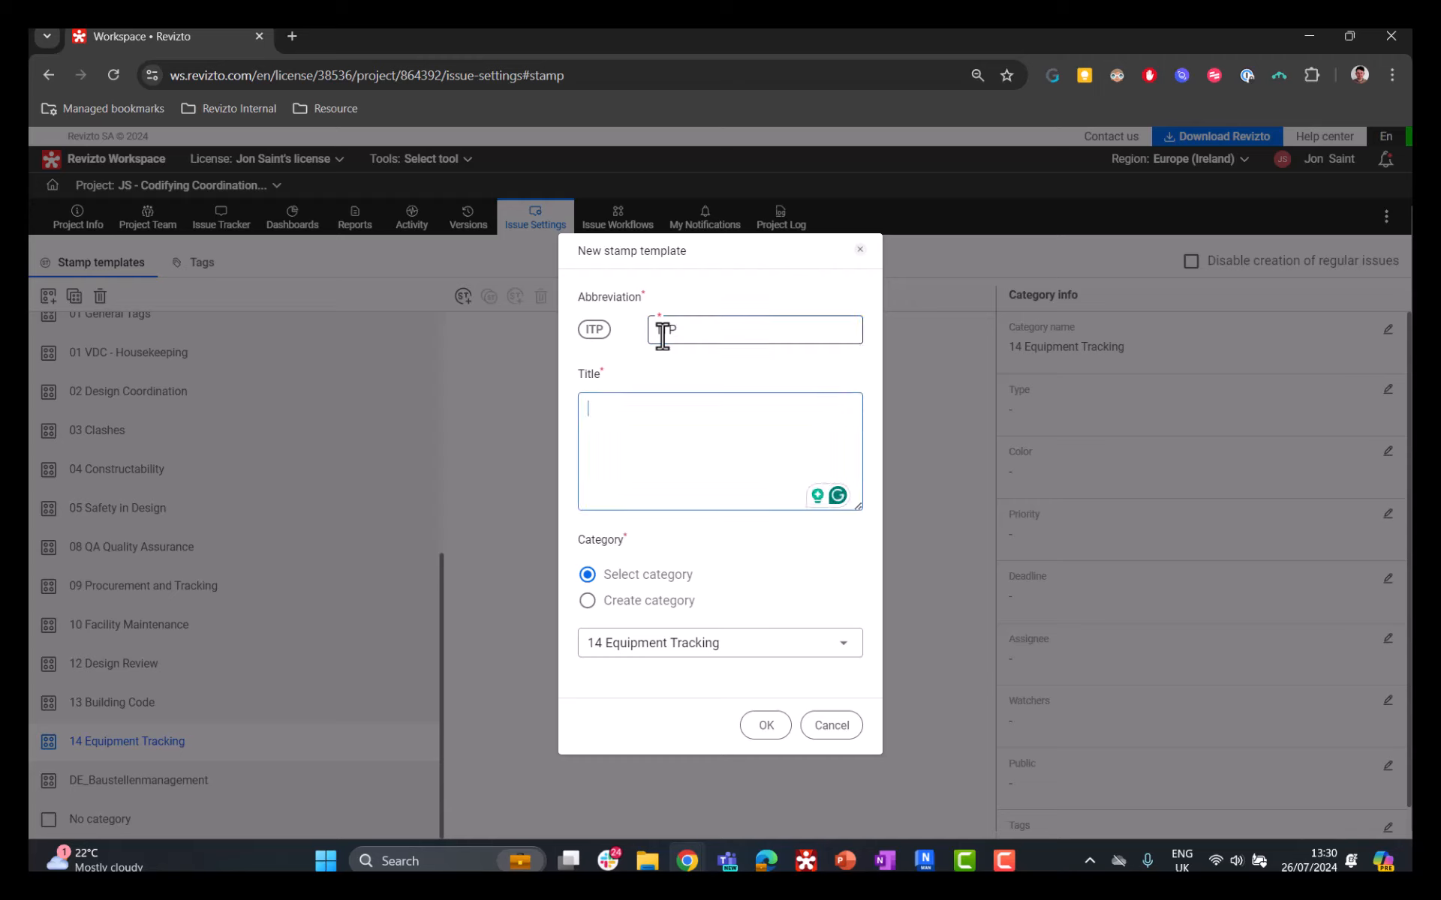
{"action": "type", "text": "Is"}
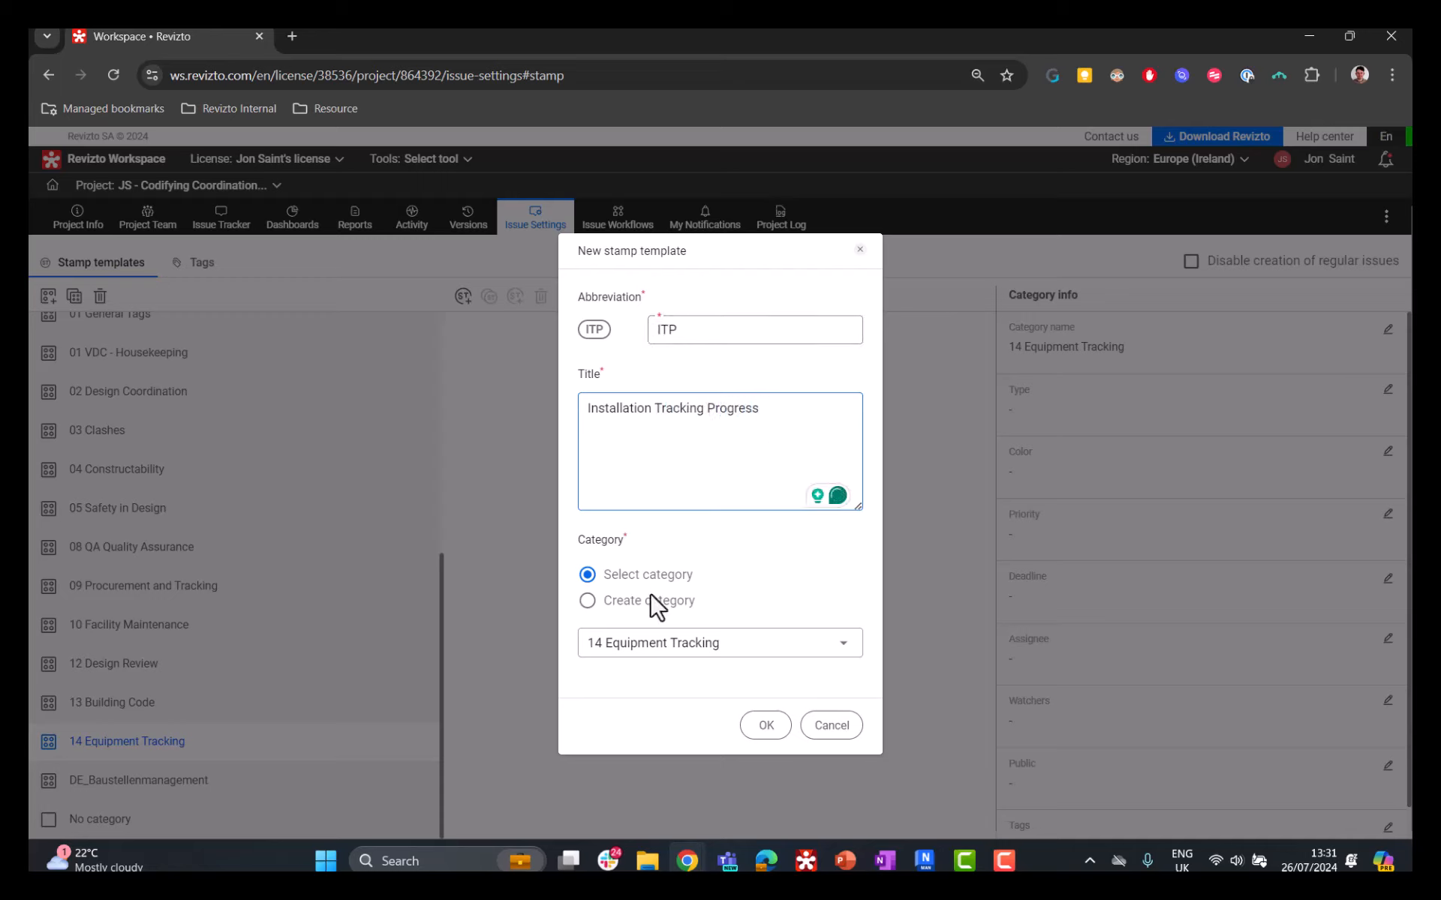
Step: Review the category options for the new stamp, keep the existing category 14 Equipment Tracking and save the template
{"action": "left_click", "coordinate": [683, 645]}
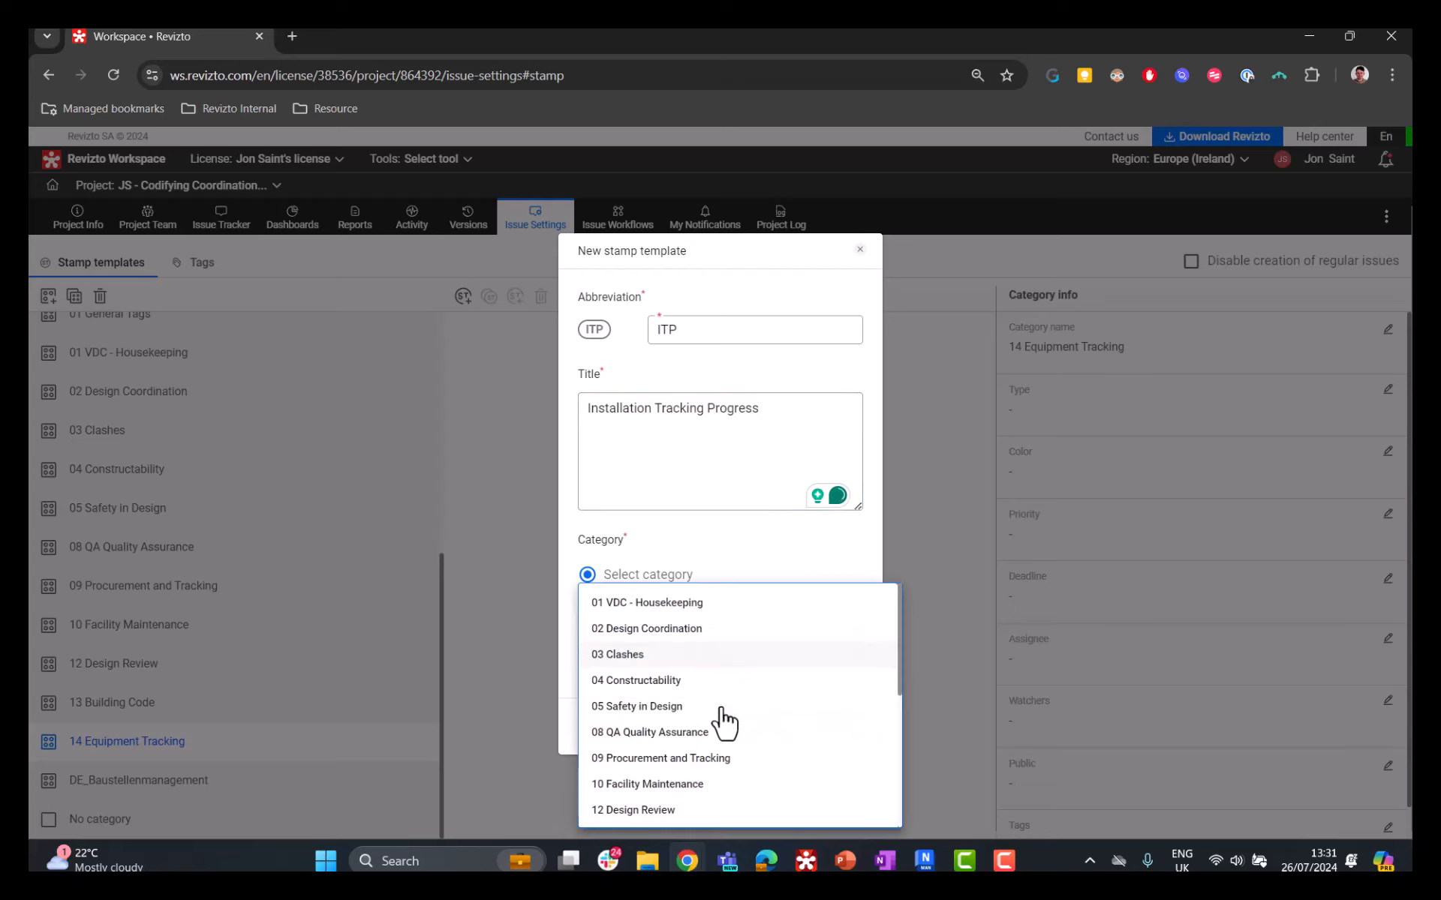
{"action": "scroll", "coordinate": [717, 721], "scroll_direction": "down", "scroll_amount": 3}
{"action": "scroll", "coordinate": [711, 733], "scroll_direction": "up", "scroll_amount": 3}
{"action": "left_click", "coordinate": [704, 553]}
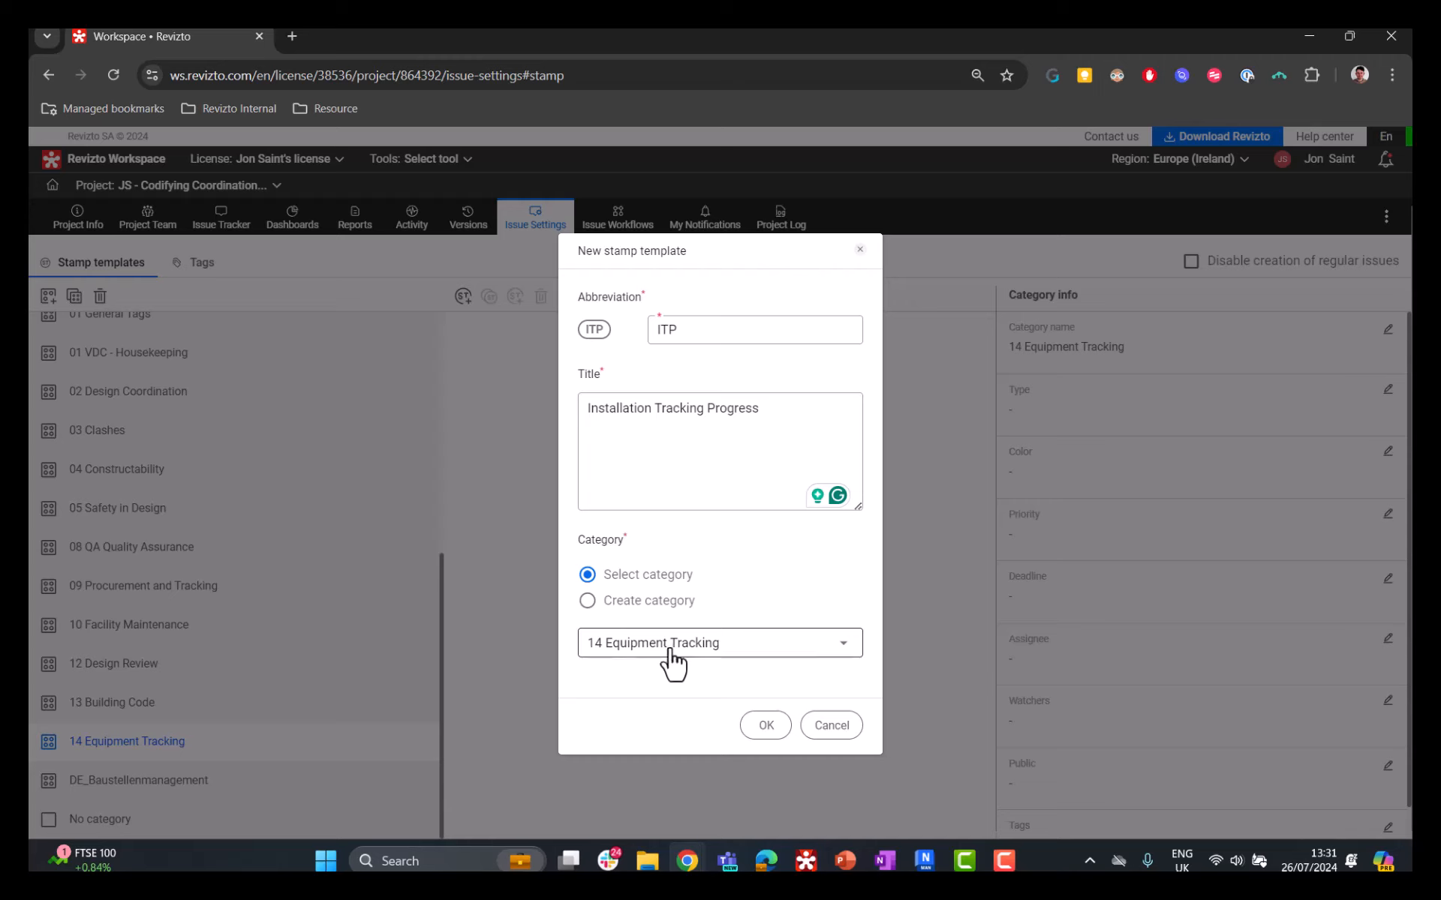
{"action": "left_click", "coordinate": [622, 605]}
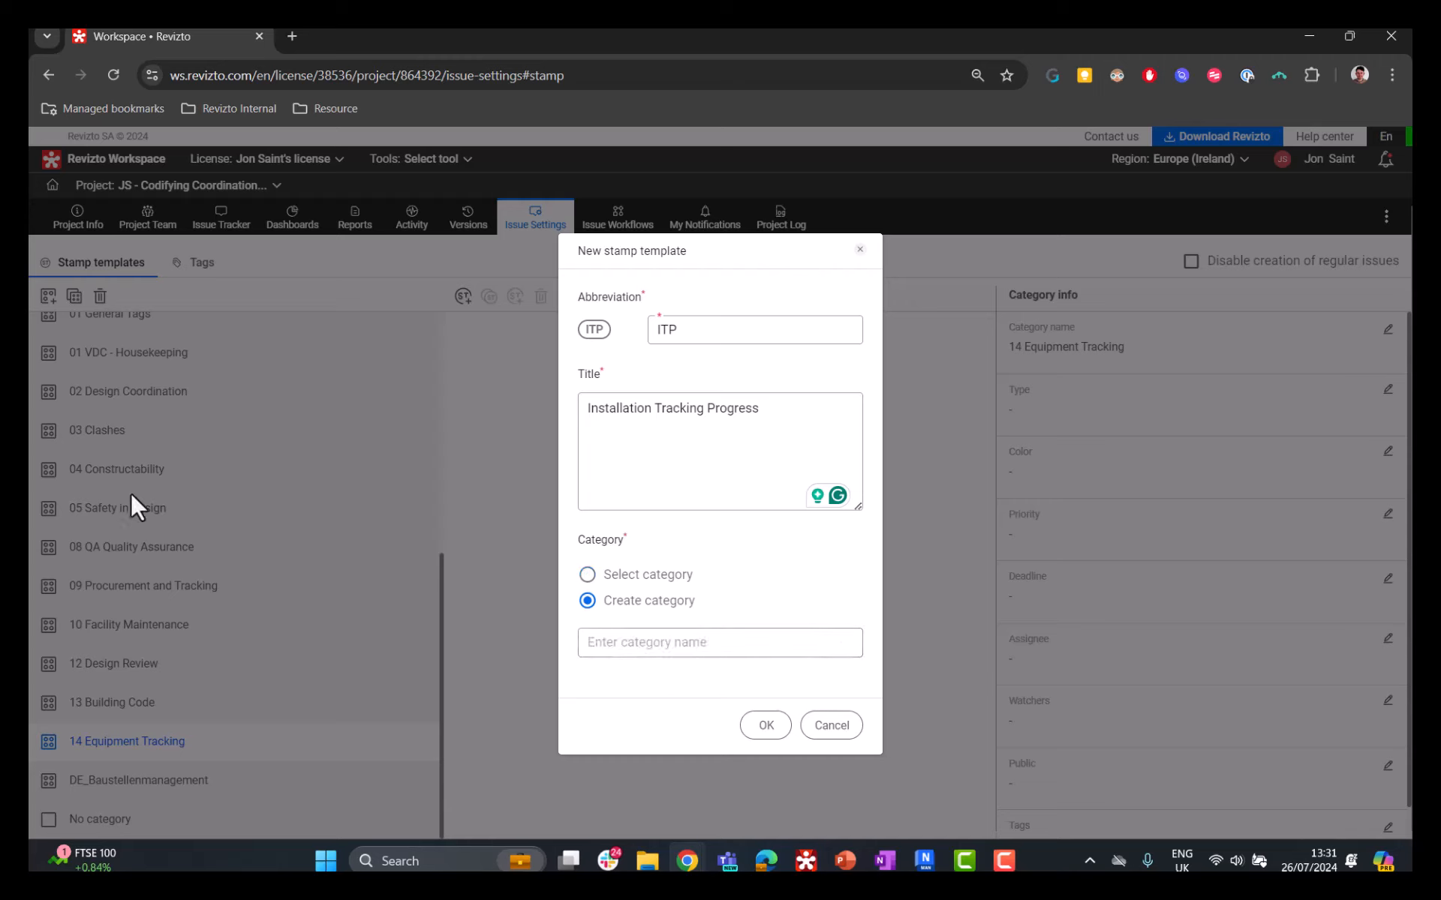
{"action": "left_click", "coordinate": [679, 575]}
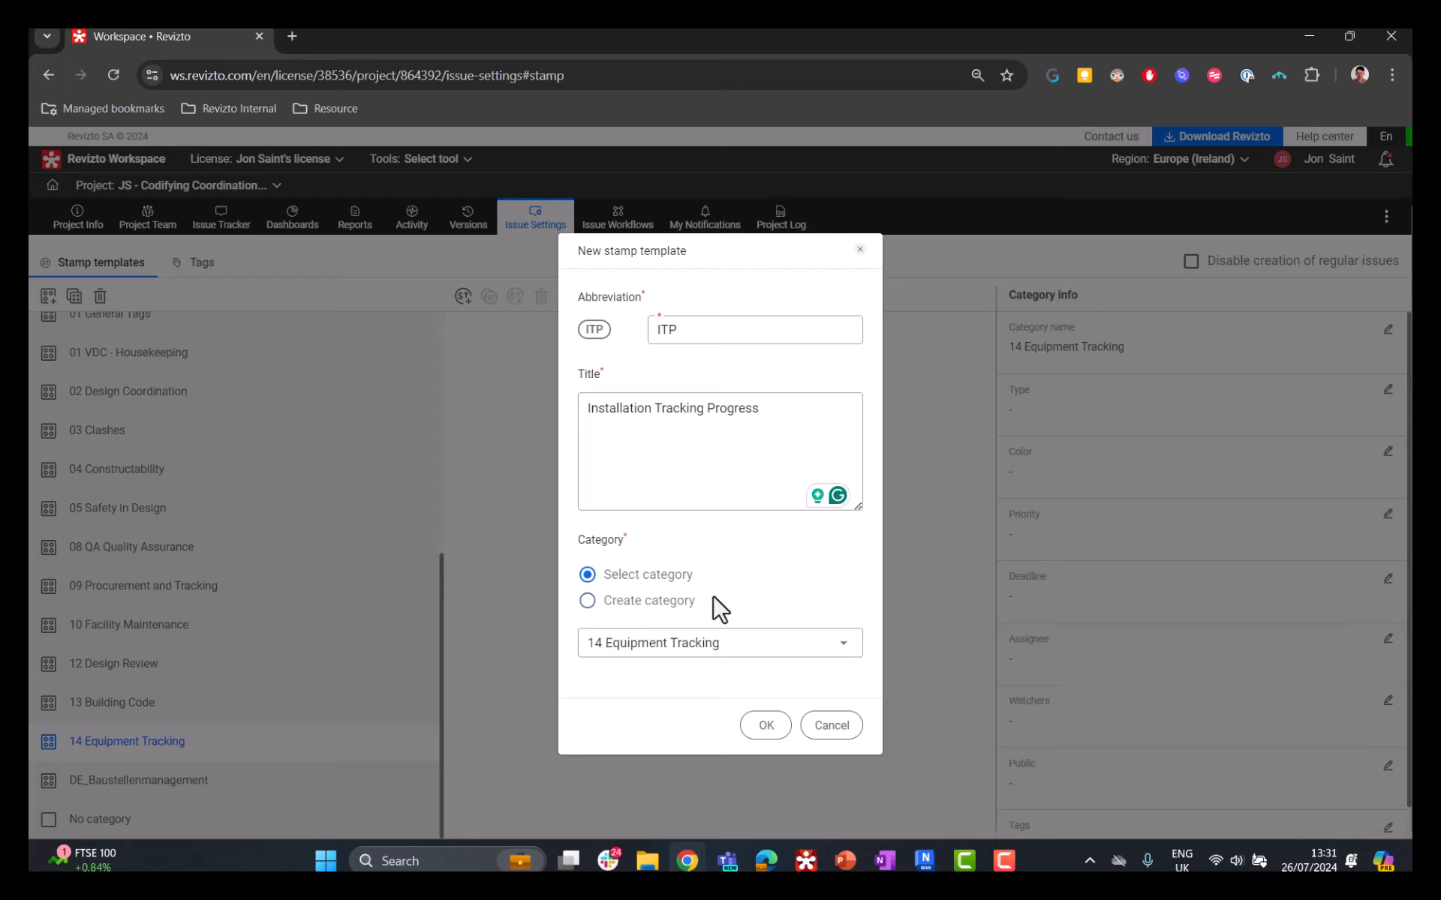
{"action": "left_click", "coordinate": [762, 726]}
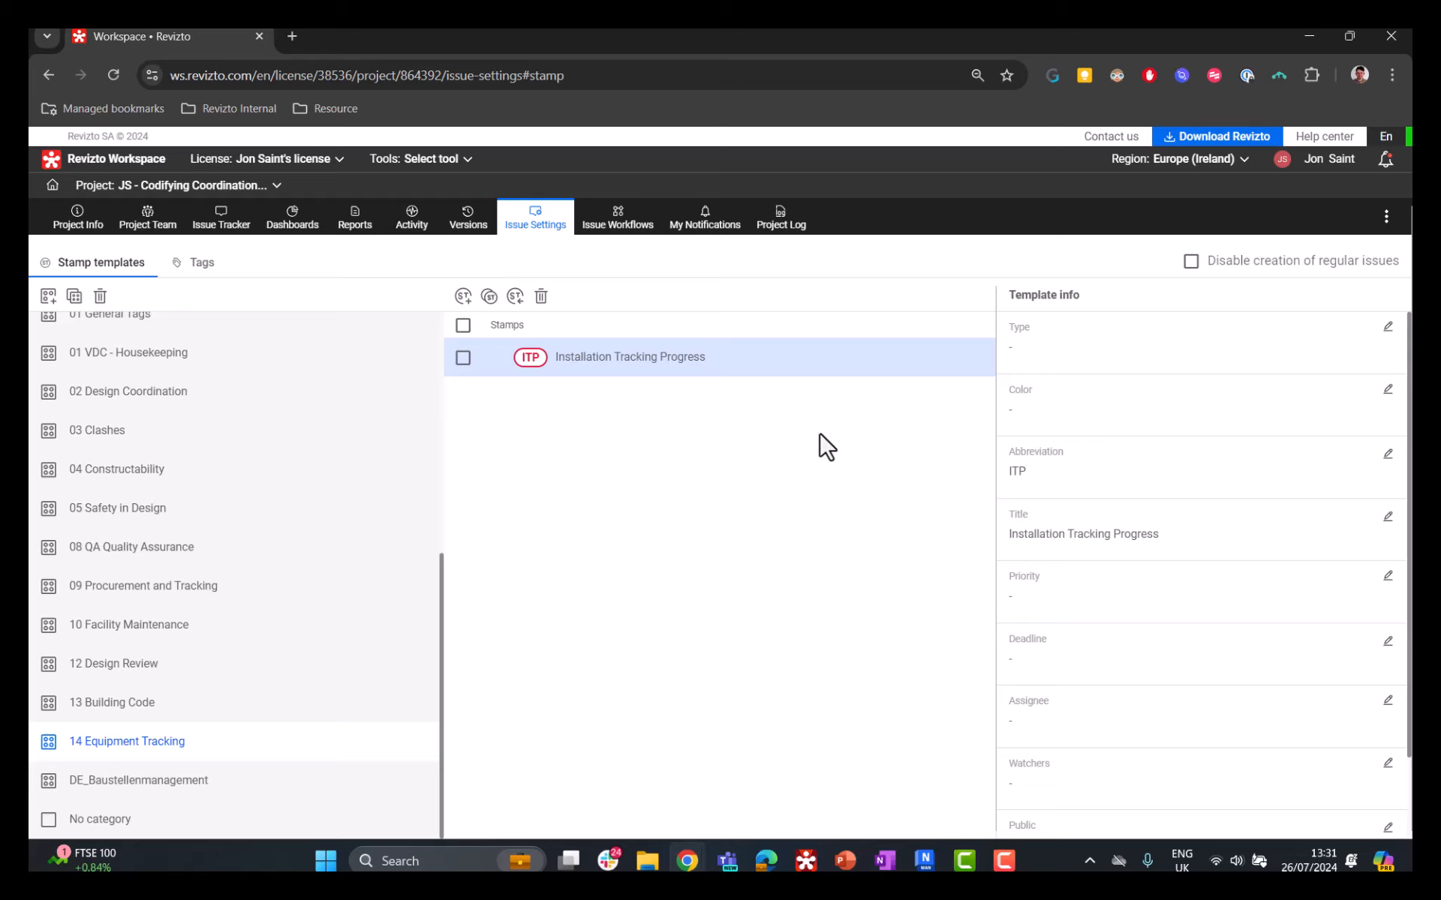
Step: Set the Installation Tracking Progress stamp's type to Installation Progress and its color to light green
{"action": "scroll", "coordinate": [1093, 498], "scroll_direction": "down", "scroll_amount": 2}
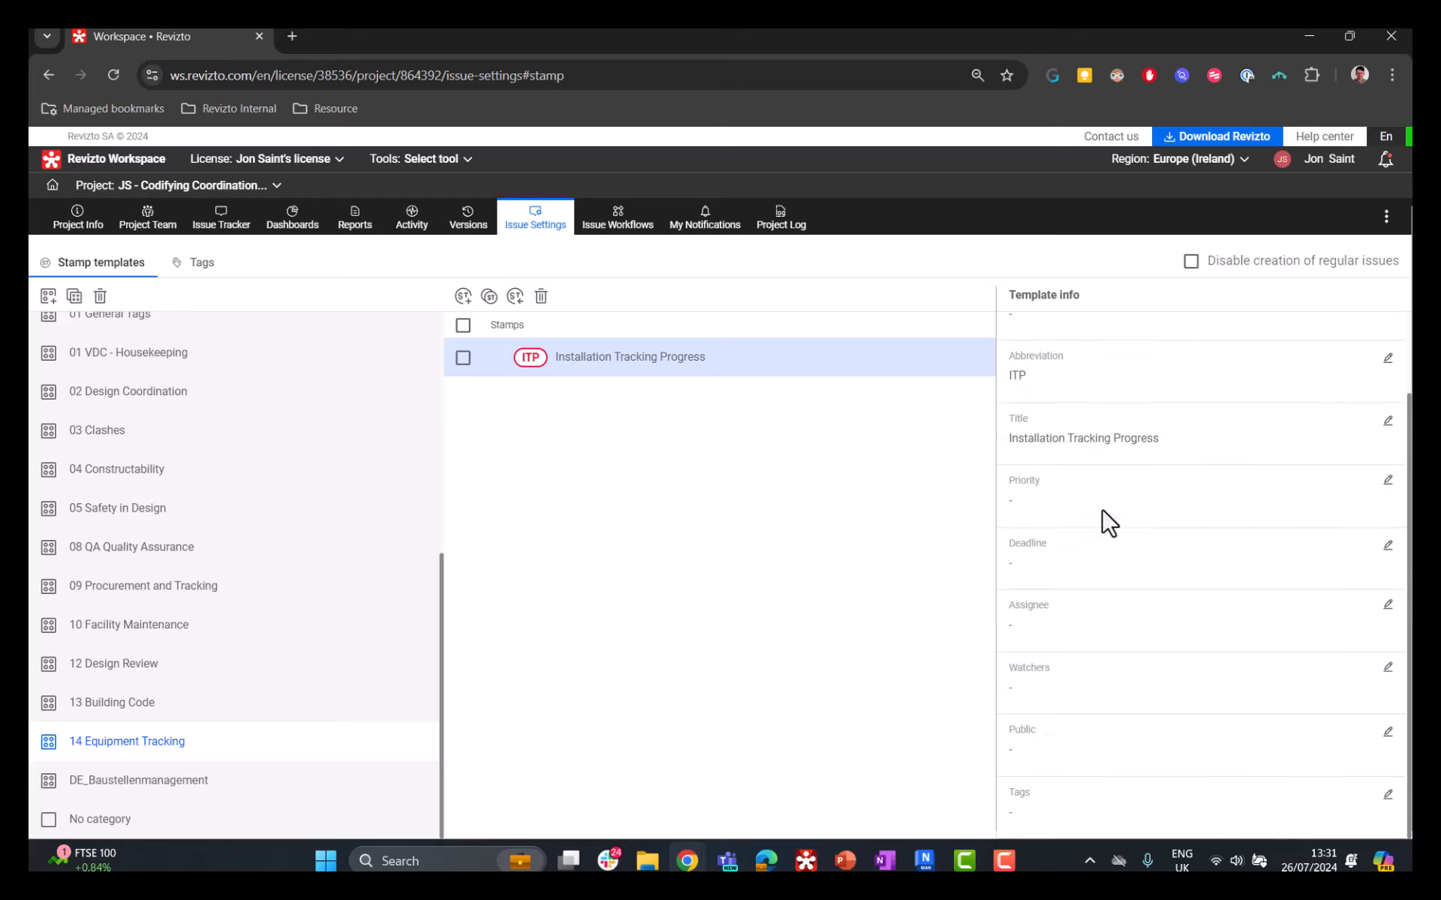
{"action": "scroll", "coordinate": [1107, 525], "scroll_direction": "up", "scroll_amount": 2}
{"action": "scroll", "coordinate": [1231, 466], "scroll_direction": "down", "scroll_amount": 2}
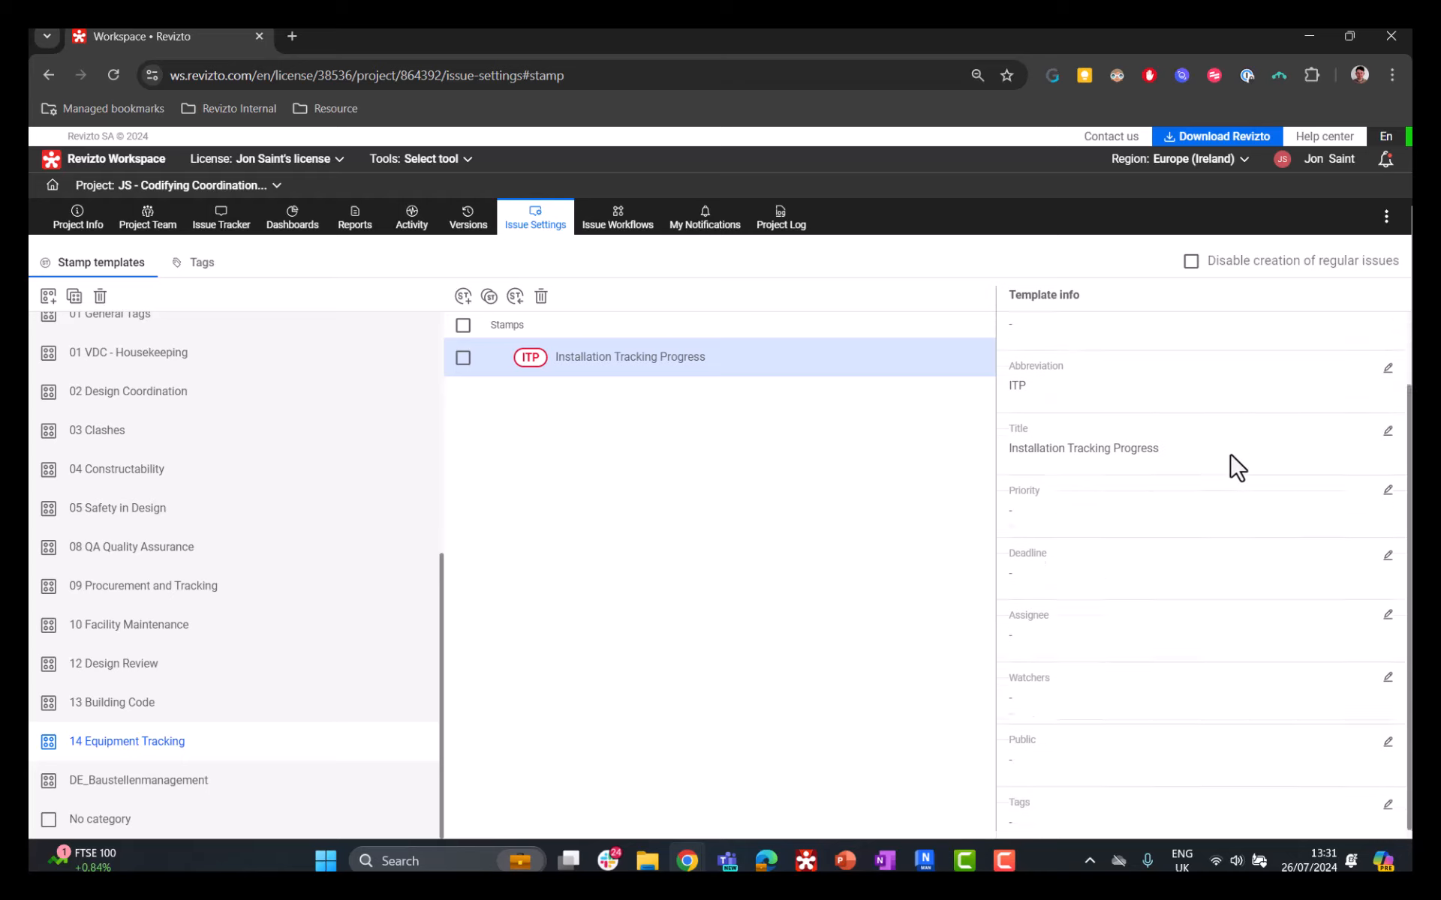
{"action": "scroll", "coordinate": [1232, 466], "scroll_direction": "up", "scroll_amount": 2}
{"action": "scroll", "coordinate": [1214, 455], "scroll_direction": "down", "scroll_amount": 2}
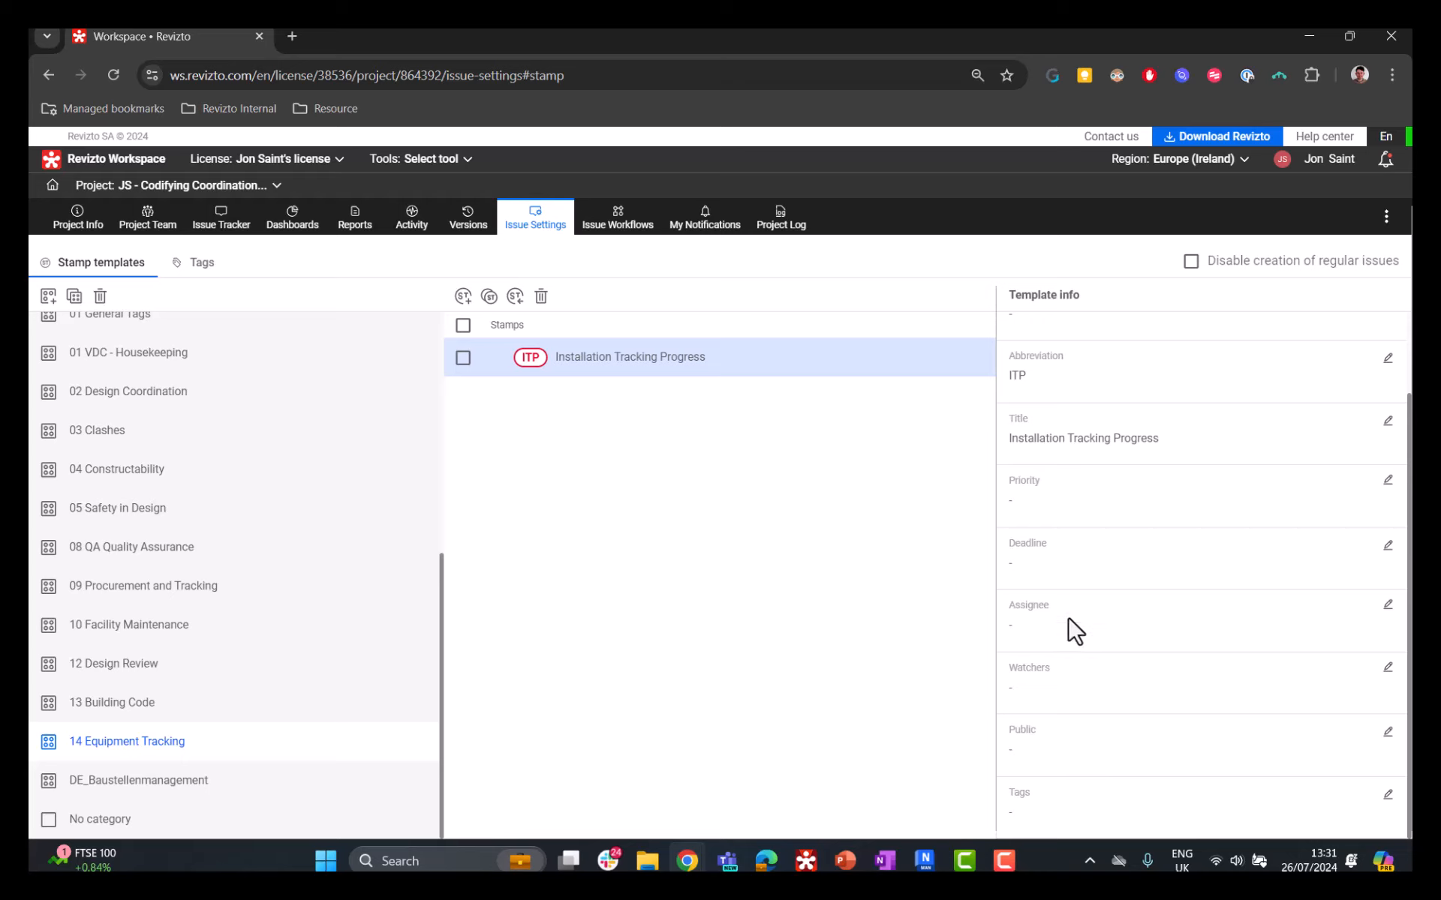
{"action": "scroll", "coordinate": [1126, 548], "scroll_direction": "up", "scroll_amount": 2}
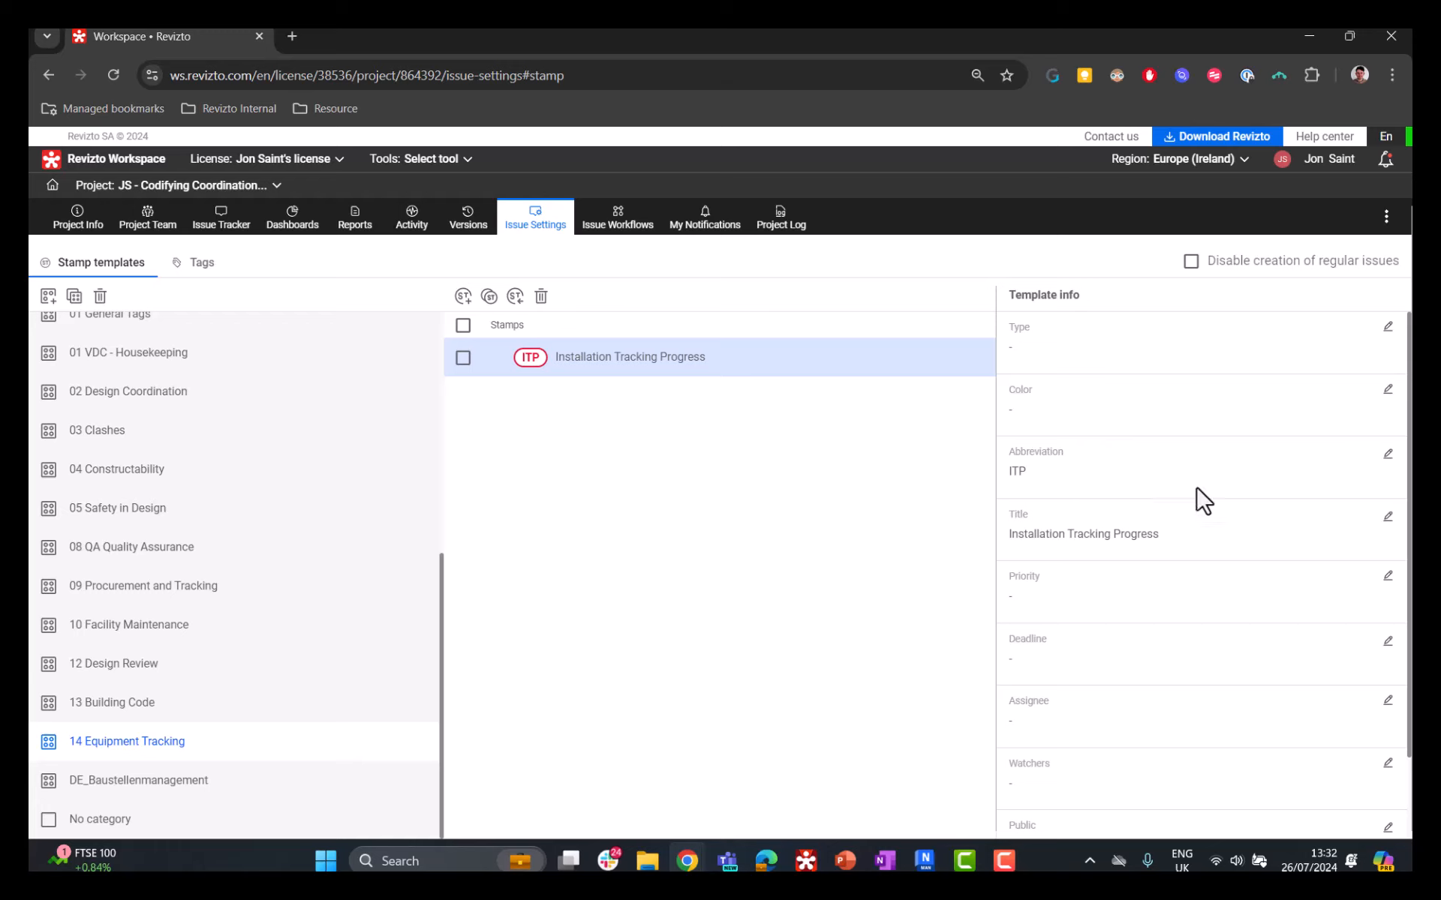
{"action": "left_click", "coordinate": [1387, 326]}
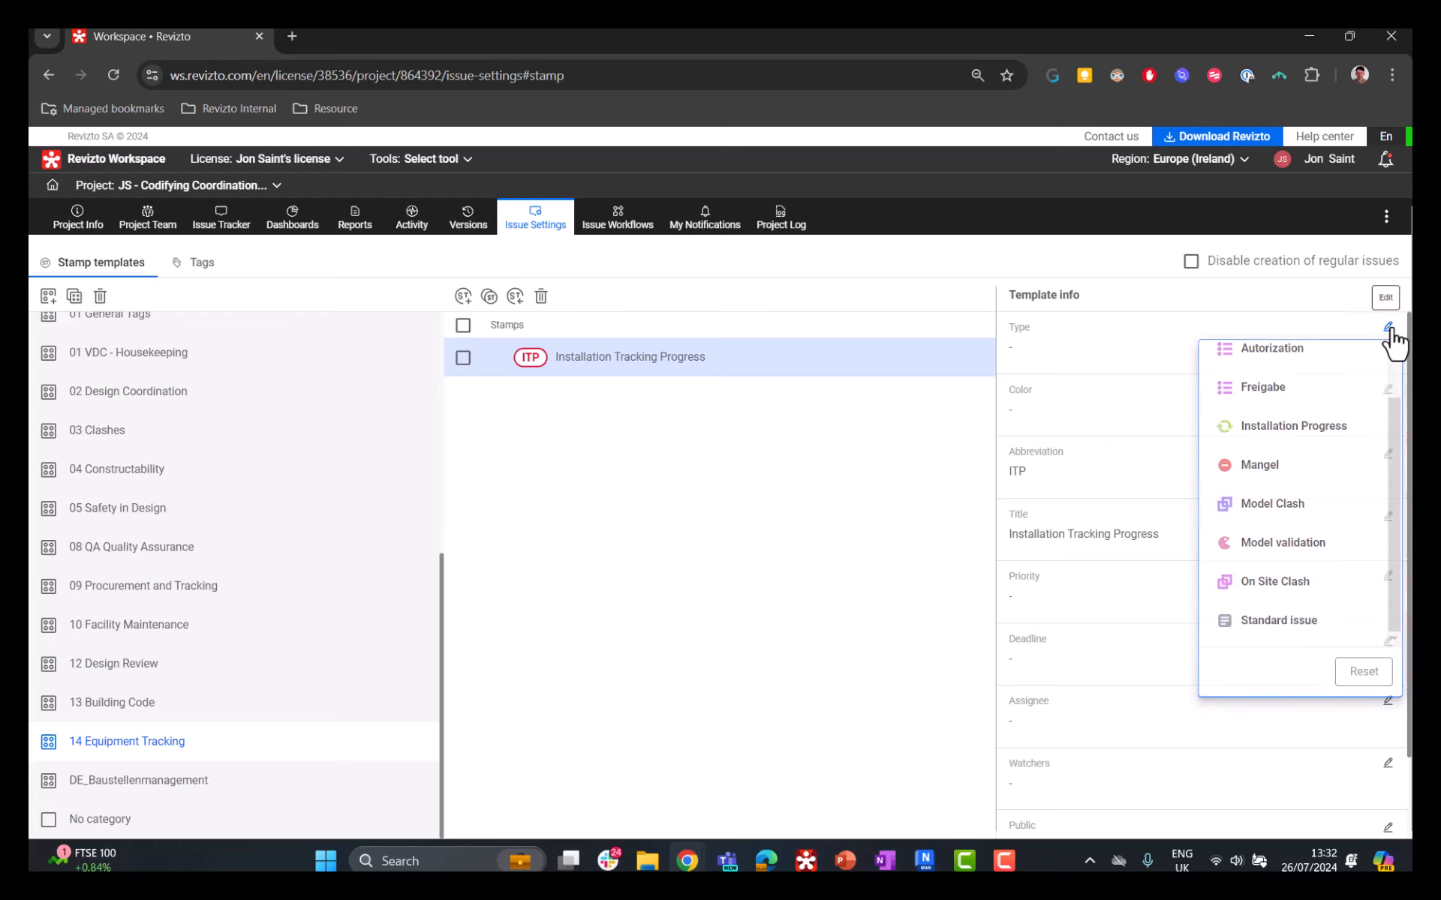
{"action": "left_click", "coordinate": [1332, 438]}
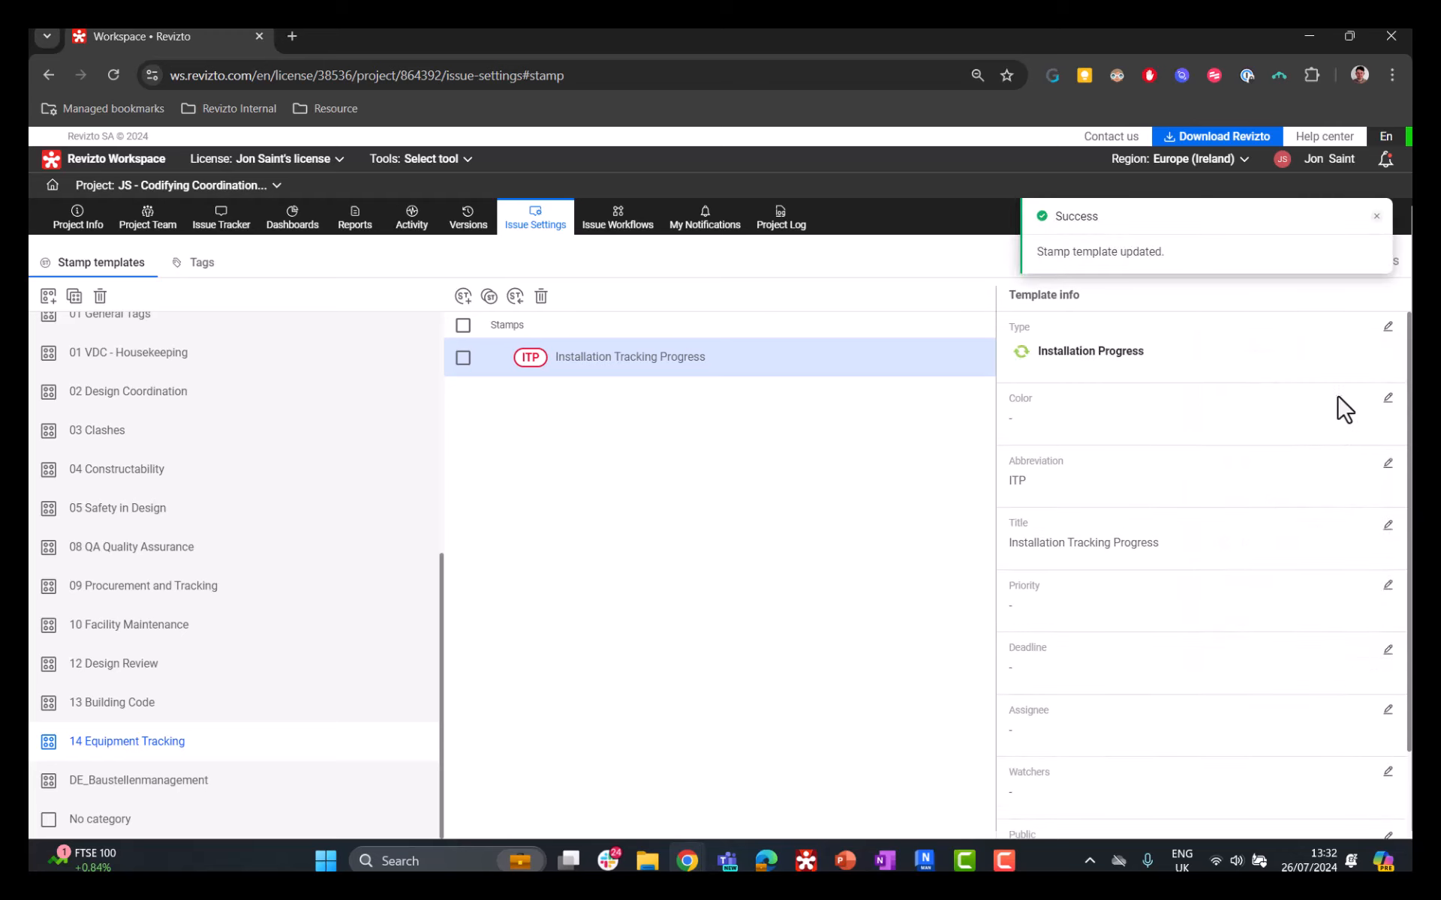
{"action": "left_click", "coordinate": [1387, 398]}
{"action": "left_click", "coordinate": [1276, 546]}
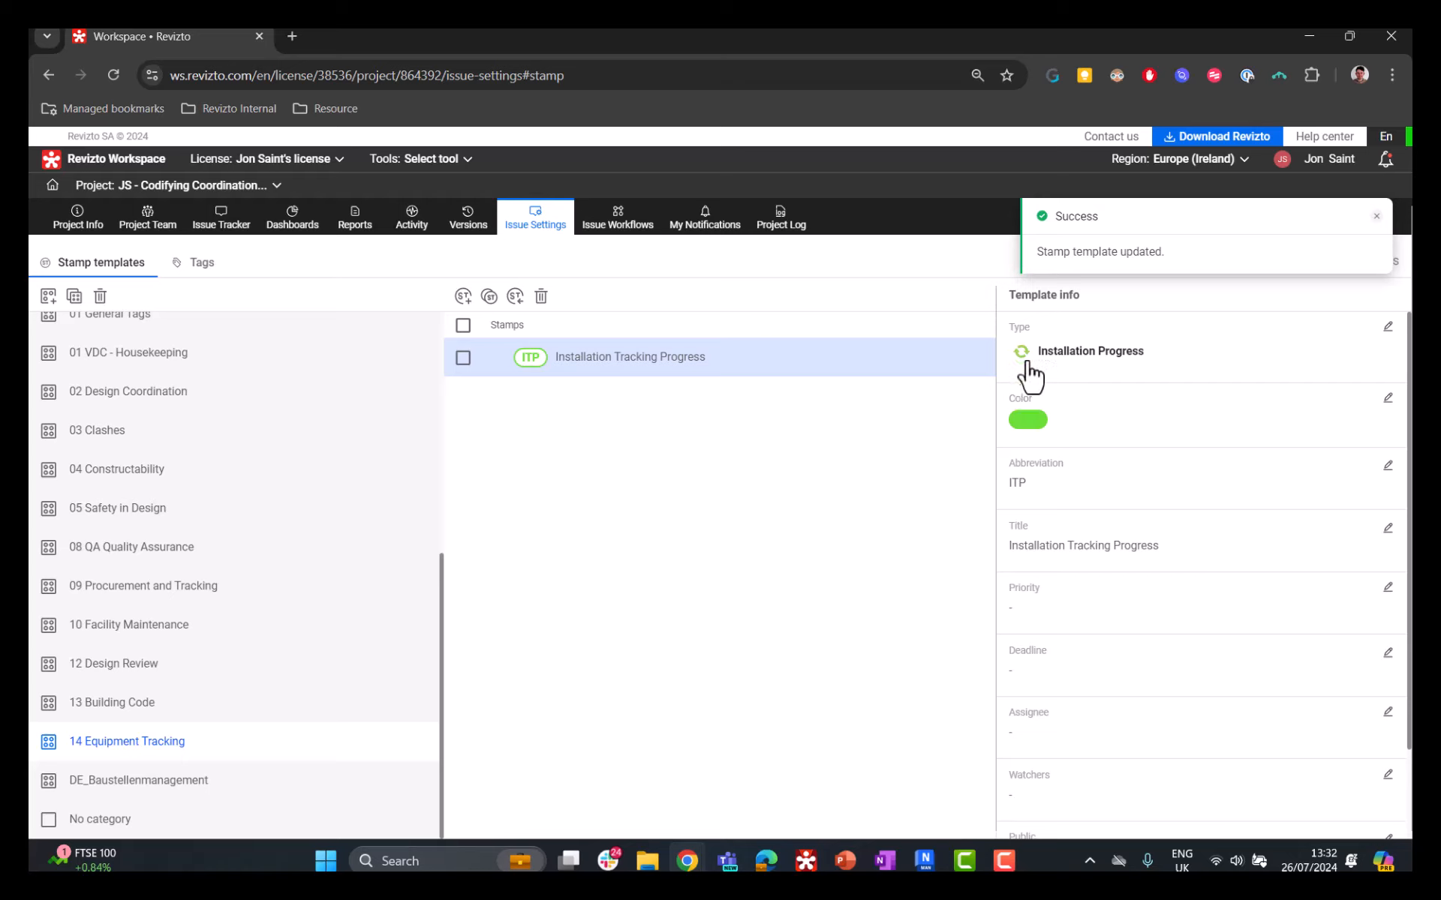
Step: Review the stamp's priority, deadline, assignee, watchers, public and tags settings, leaving them unset
{"action": "scroll", "coordinate": [1088, 435], "scroll_direction": "down", "scroll_amount": 2}
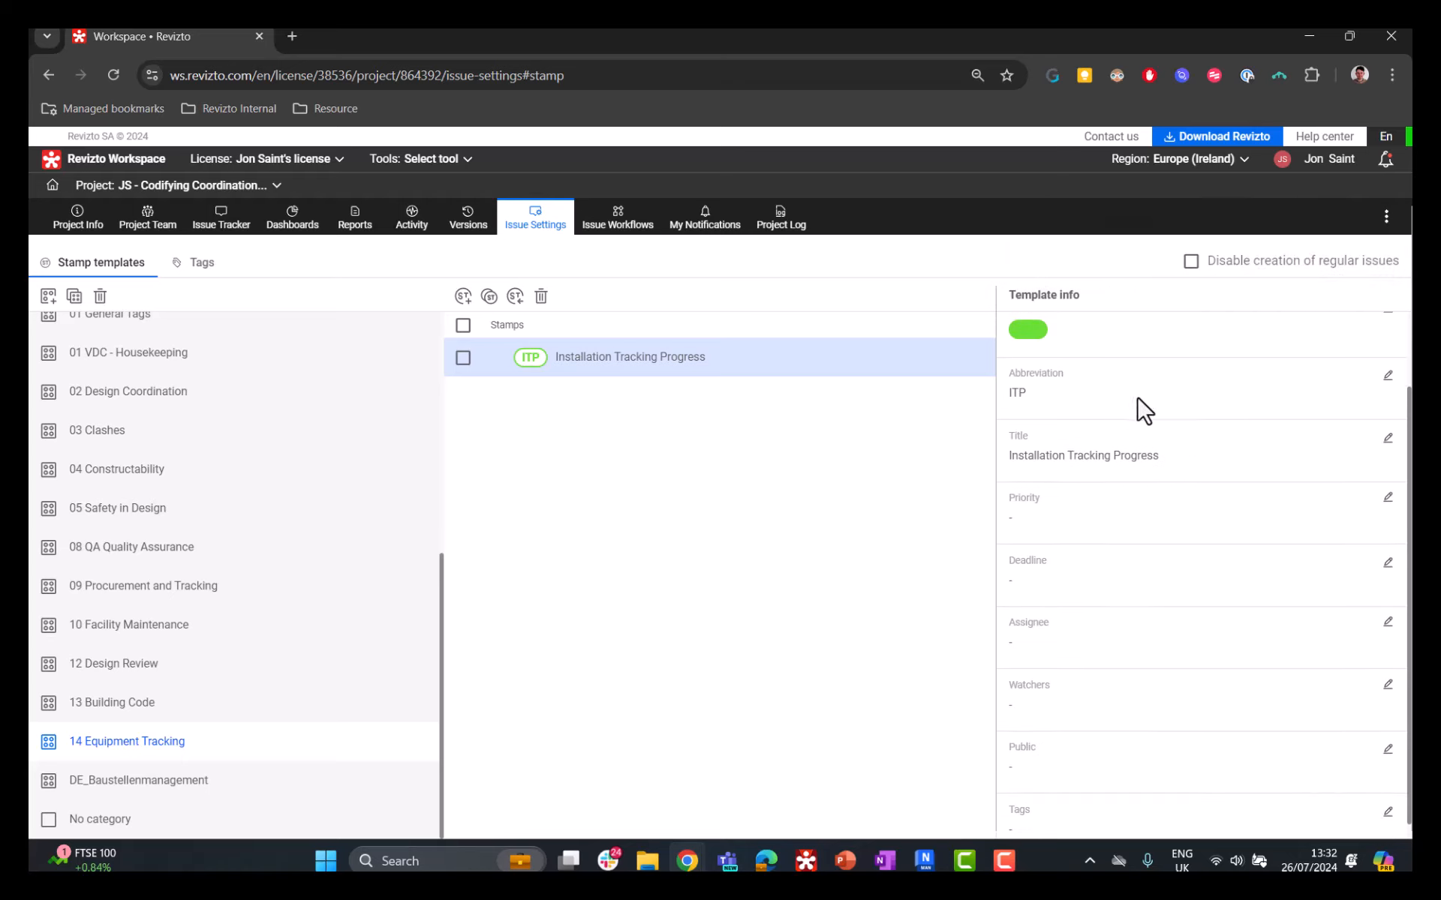
{"action": "left_click", "coordinate": [1388, 499]}
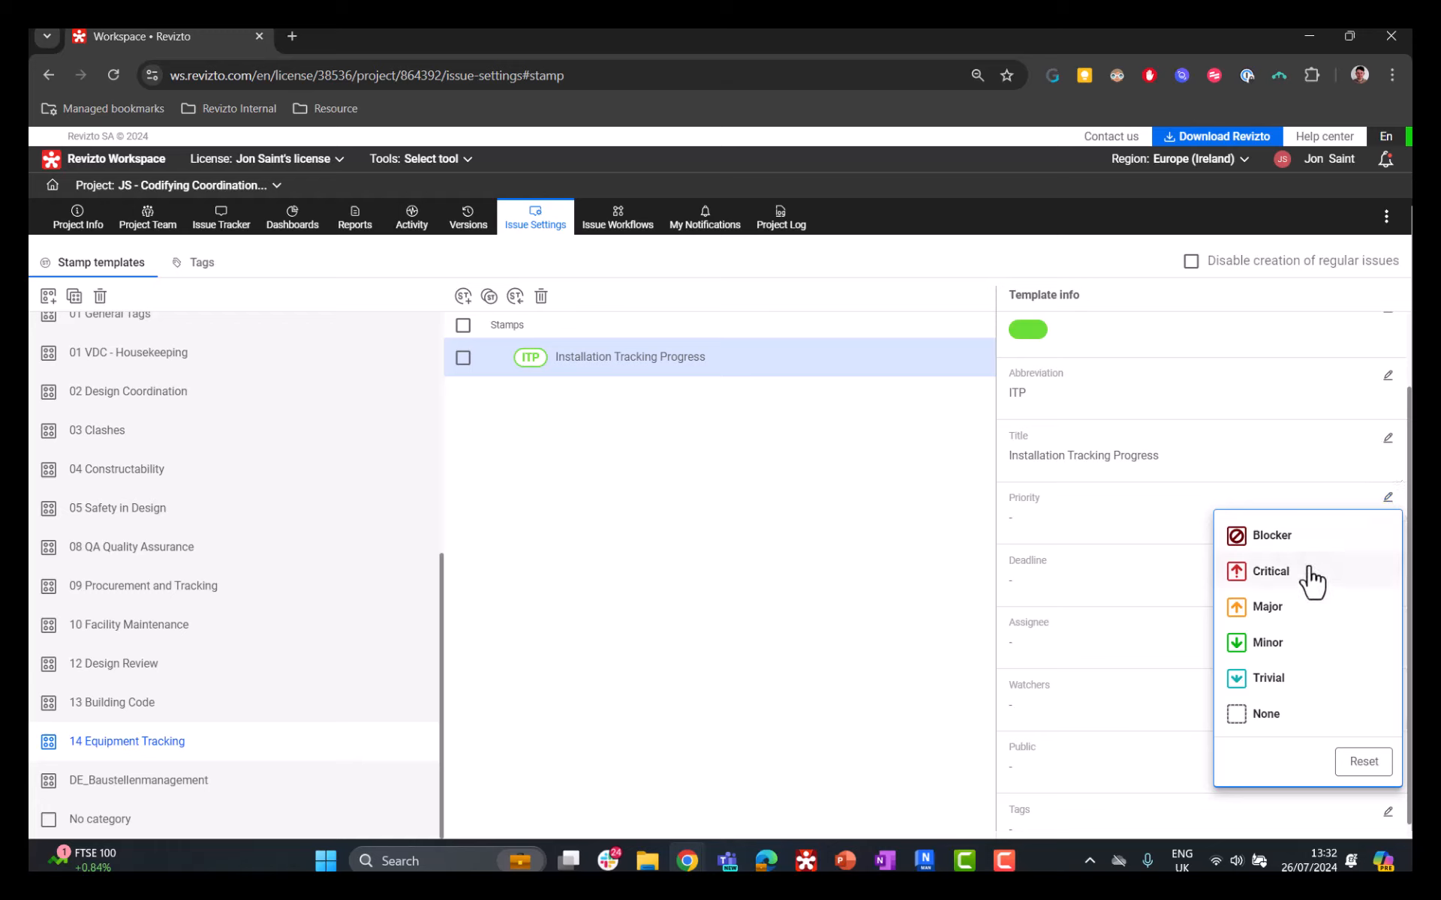
{"action": "left_click", "coordinate": [1151, 531]}
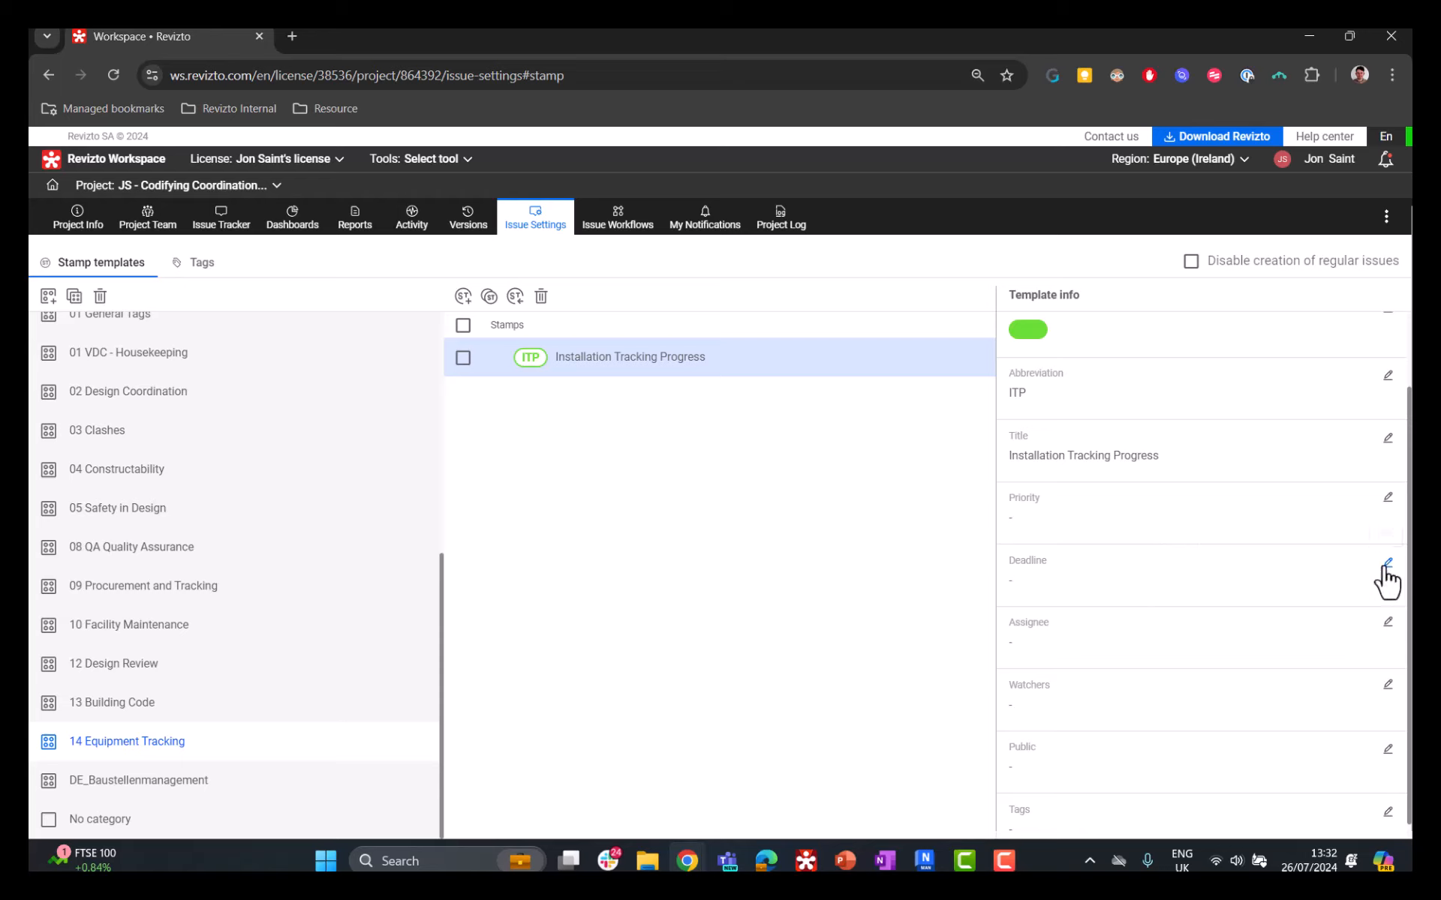
{"action": "scroll", "coordinate": [1230, 593], "scroll_direction": "down", "scroll_amount": 1}
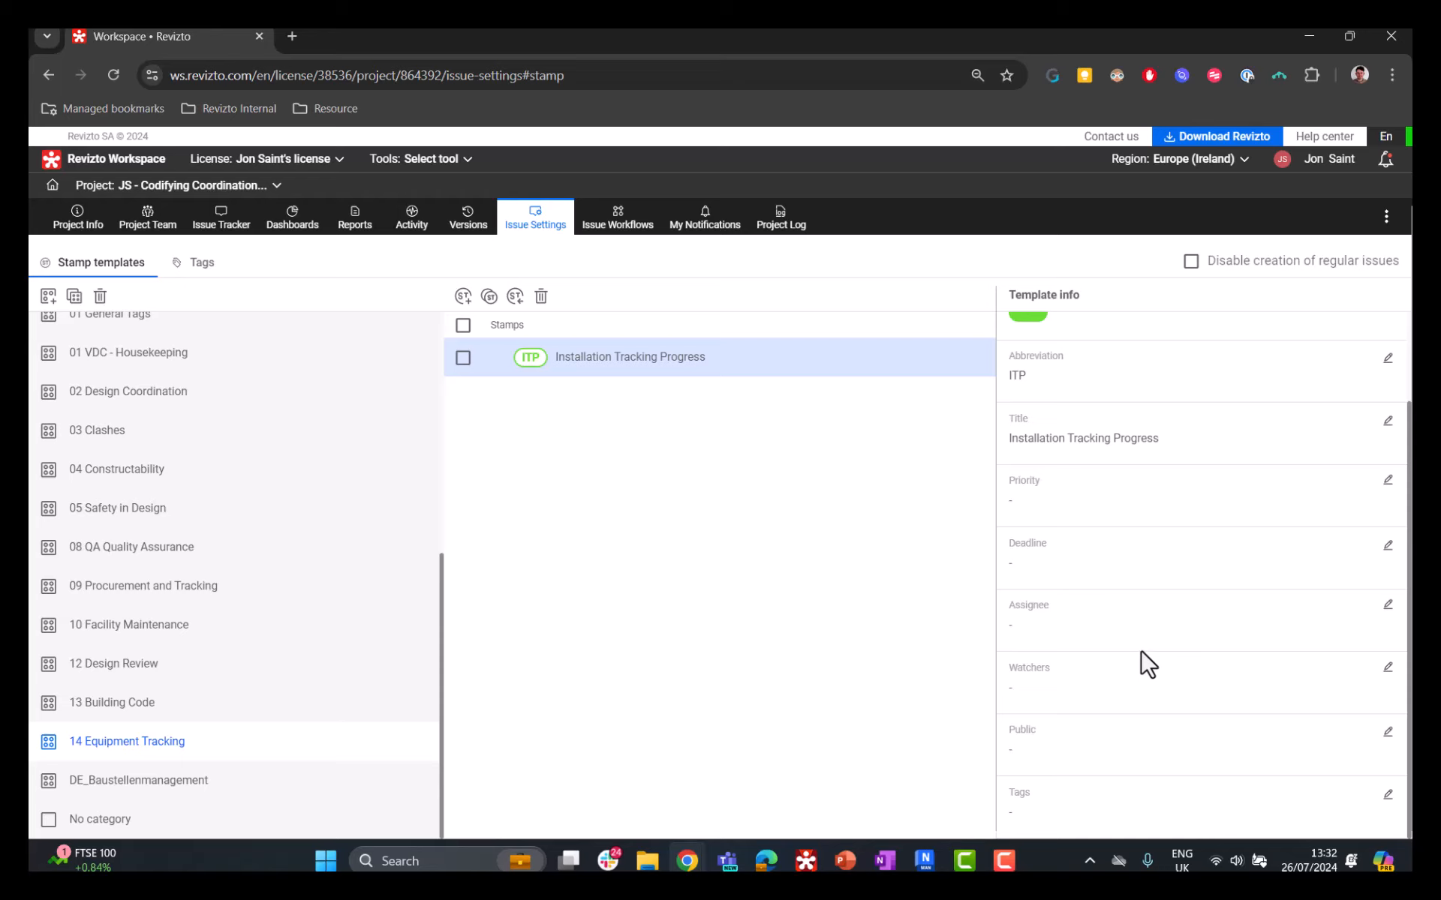
{"action": "left_click", "coordinate": [1388, 734]}
{"action": "left_click", "coordinate": [1379, 731]}
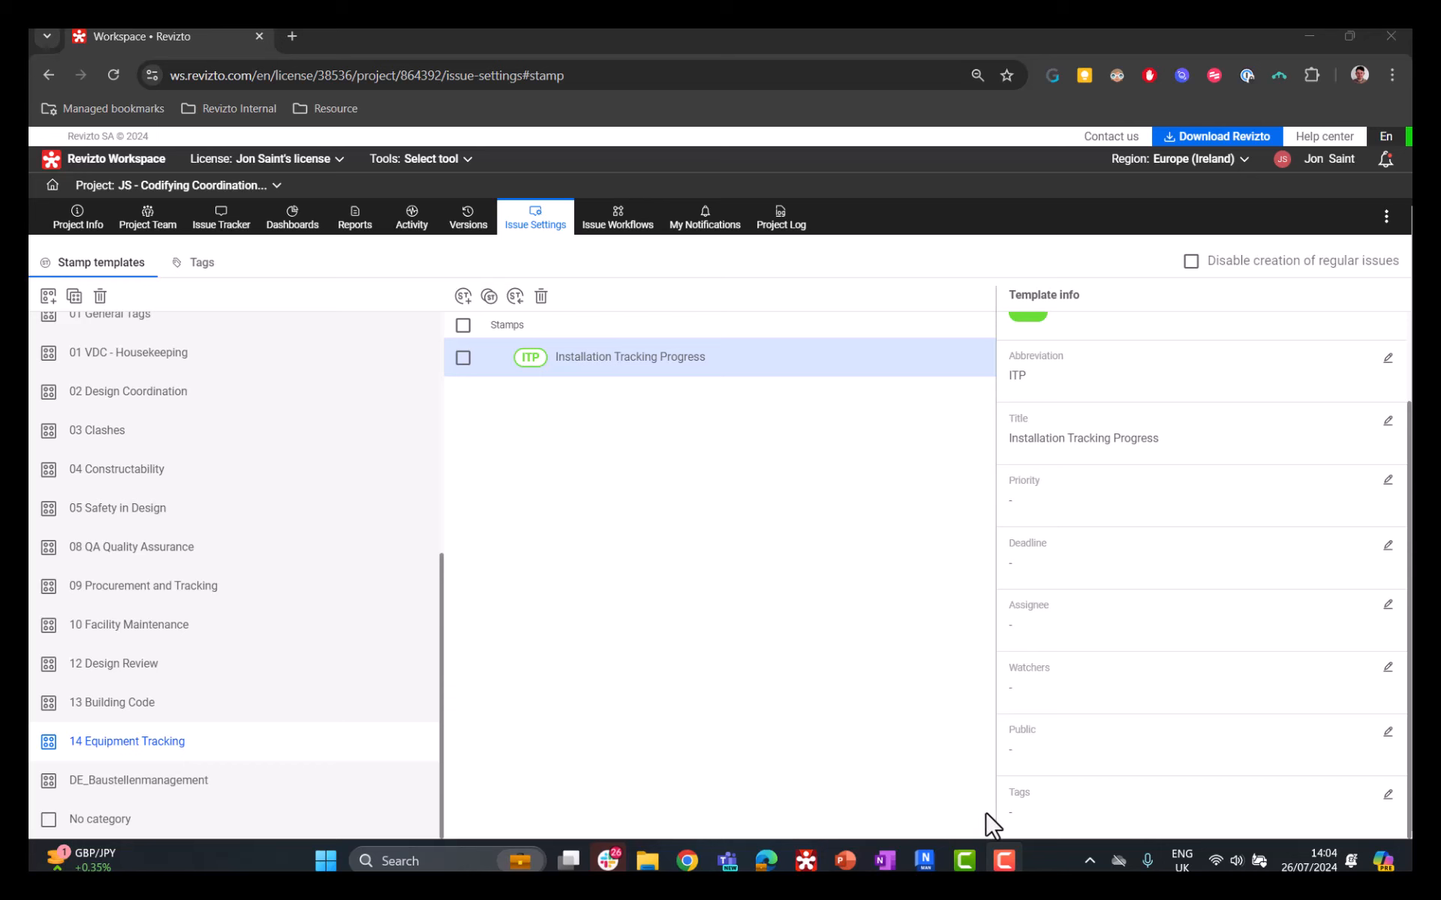
Step: Switch to the Revizto desktop application and locate the ITP stamp under 14 Equipment Tracking in Stamp Mode
{"action": "left_click", "coordinate": [807, 861]}
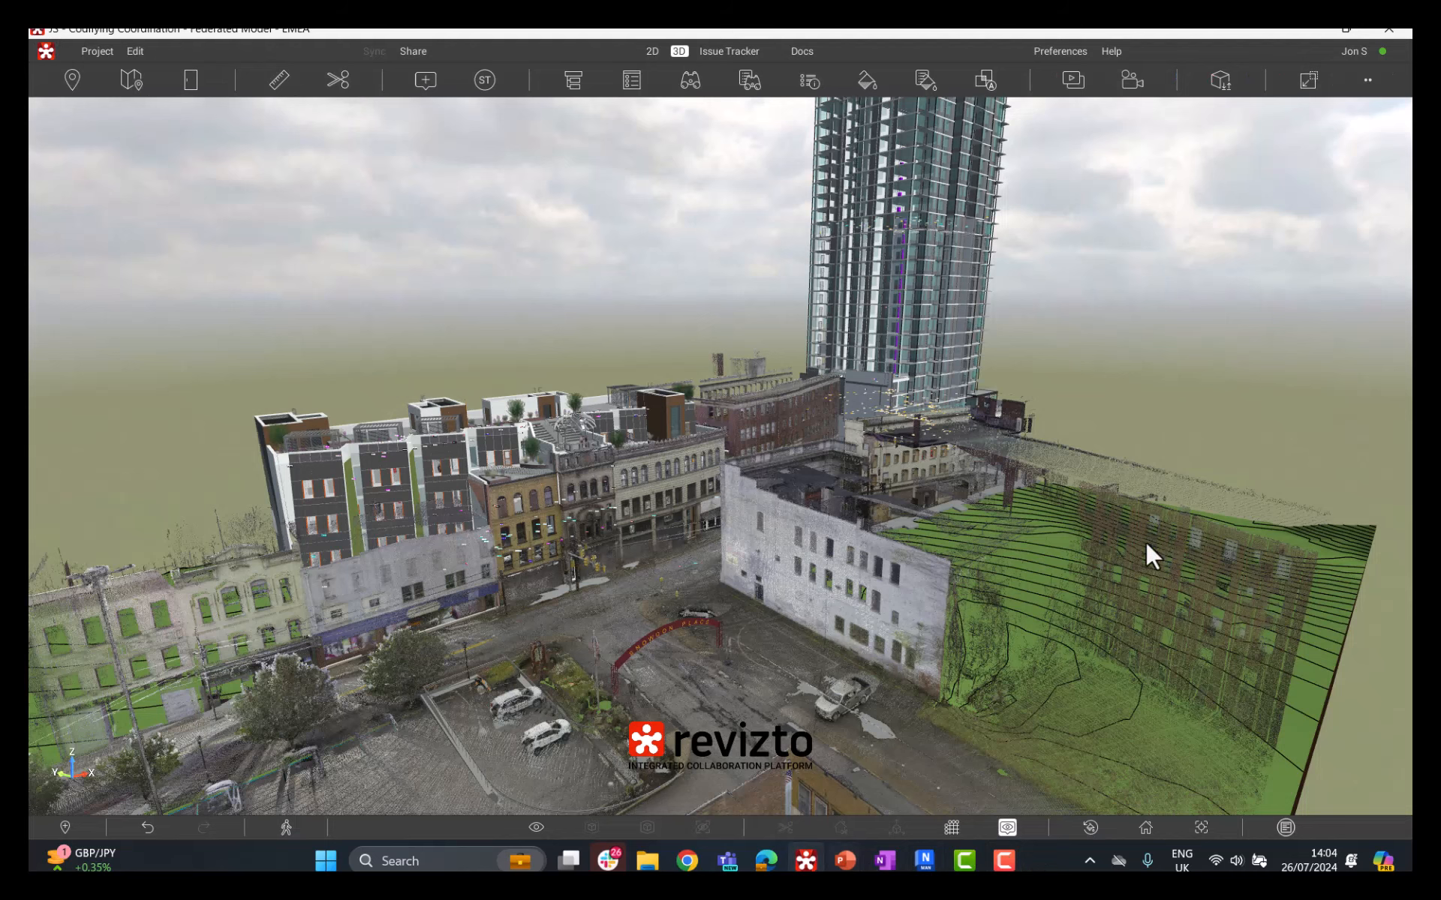
{"action": "scroll", "coordinate": [632, 475], "scroll_direction": "down", "scroll_amount": 2}
{"action": "left_click_drag", "start_coordinate": [669, 473], "coordinate": [597, 466]}
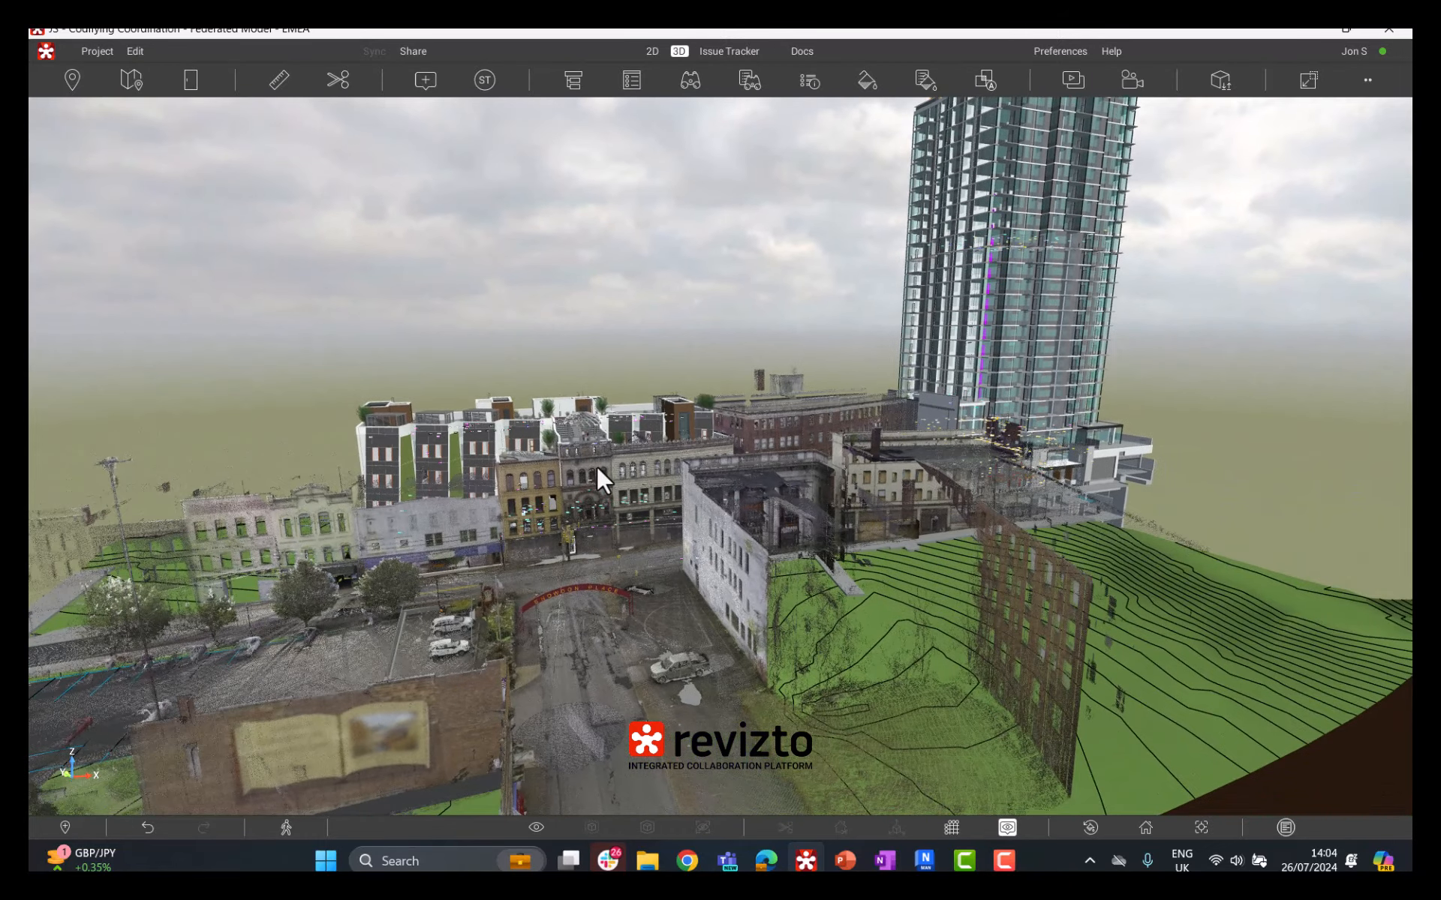
{"action": "left_click_drag", "start_coordinate": [596, 466], "coordinate": [648, 473]}
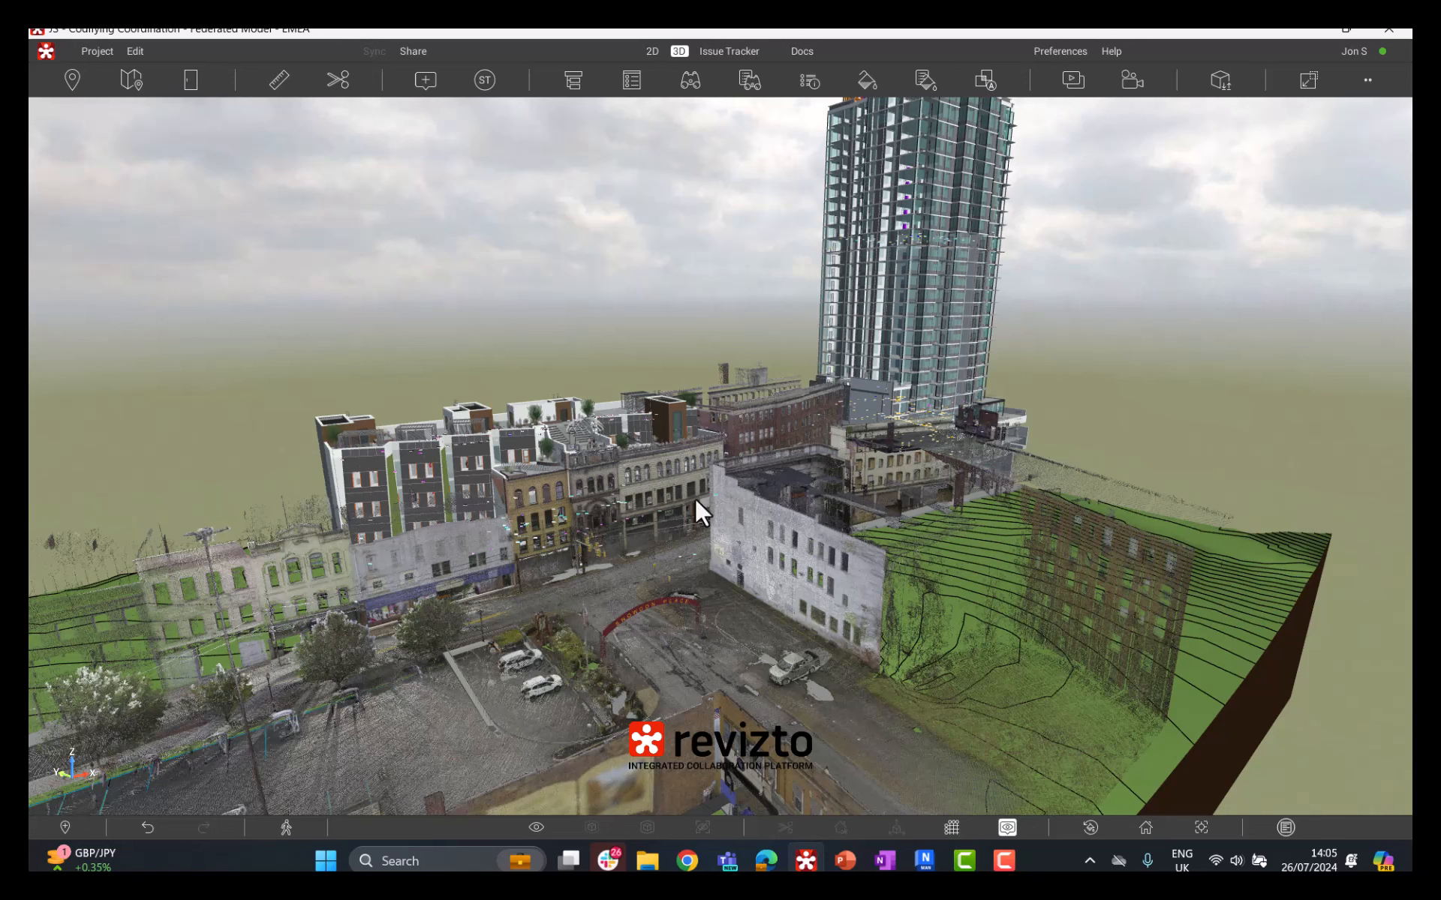
{"action": "left_click", "coordinate": [484, 79]}
{"action": "scroll", "coordinate": [188, 341], "scroll_direction": "down", "scroll_amount": 10}
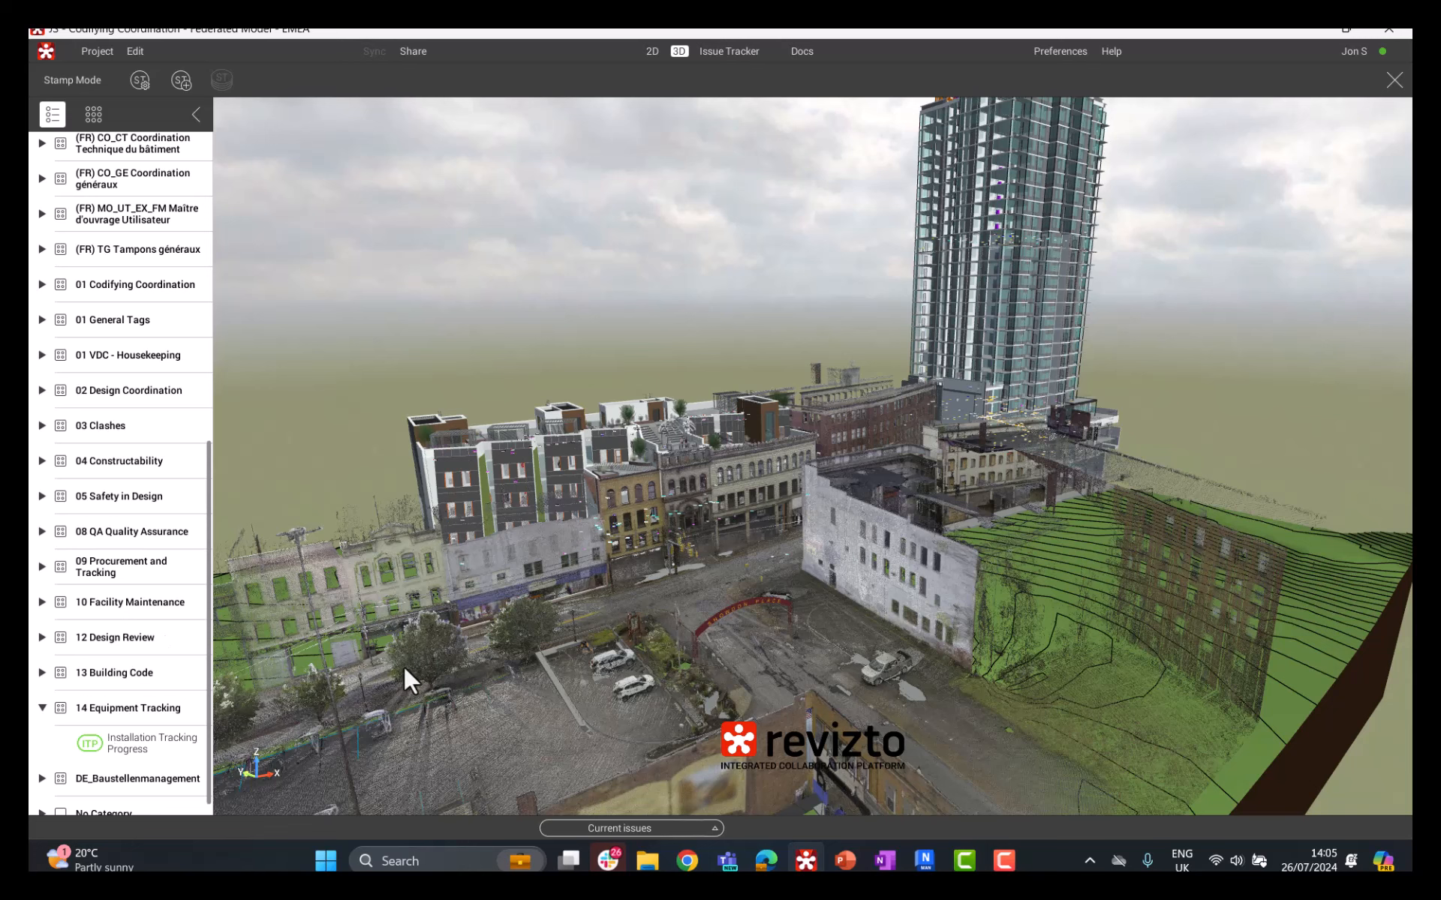
{"action": "mouse_move", "coordinate": [655, 436]}
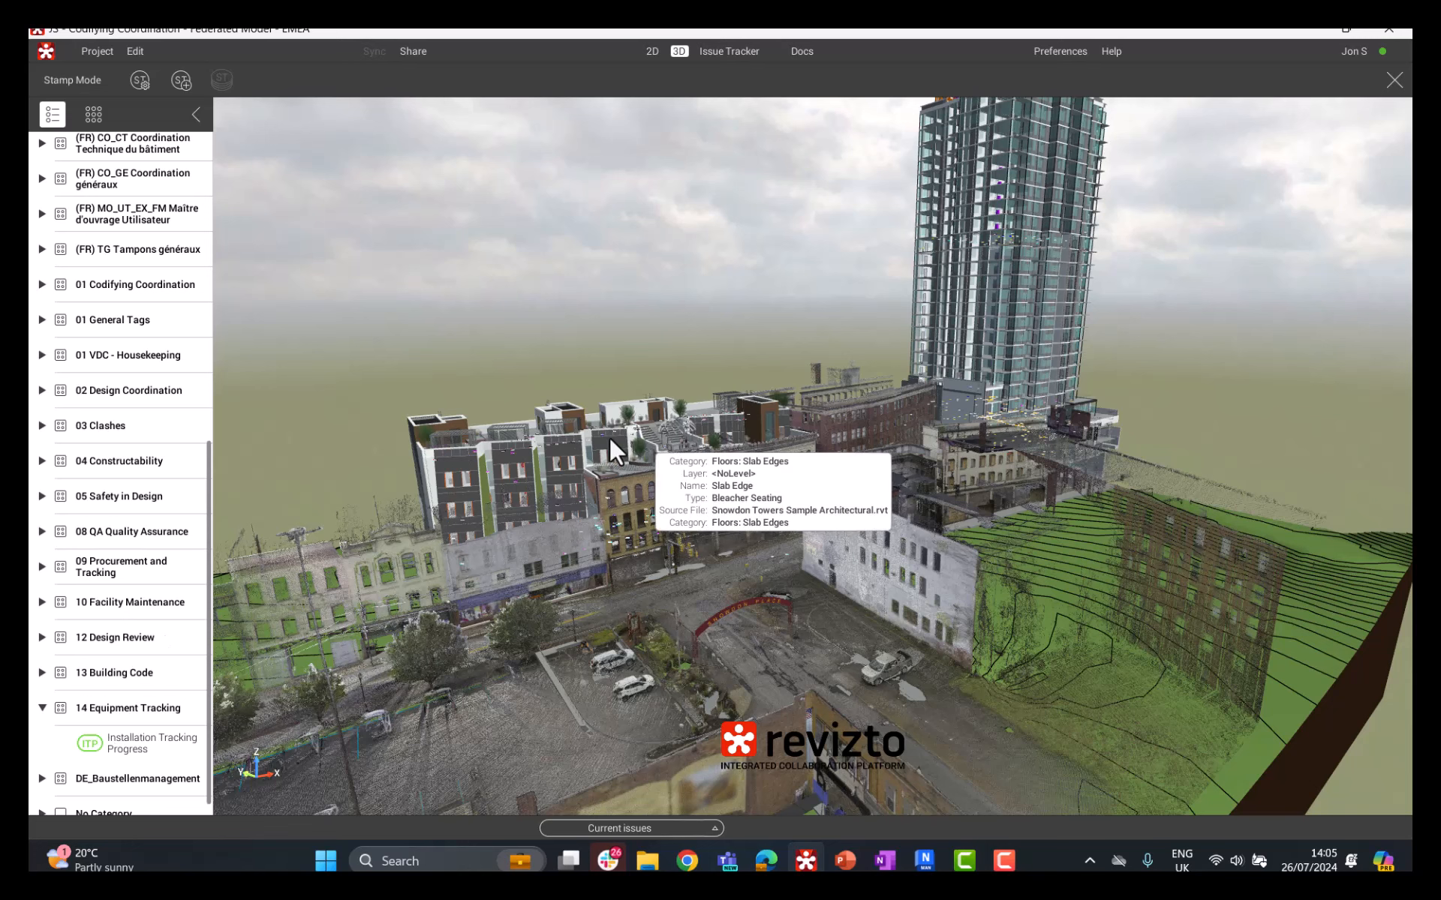
{"action": "left_click_drag", "start_coordinate": [610, 439], "coordinate": [526, 441]}
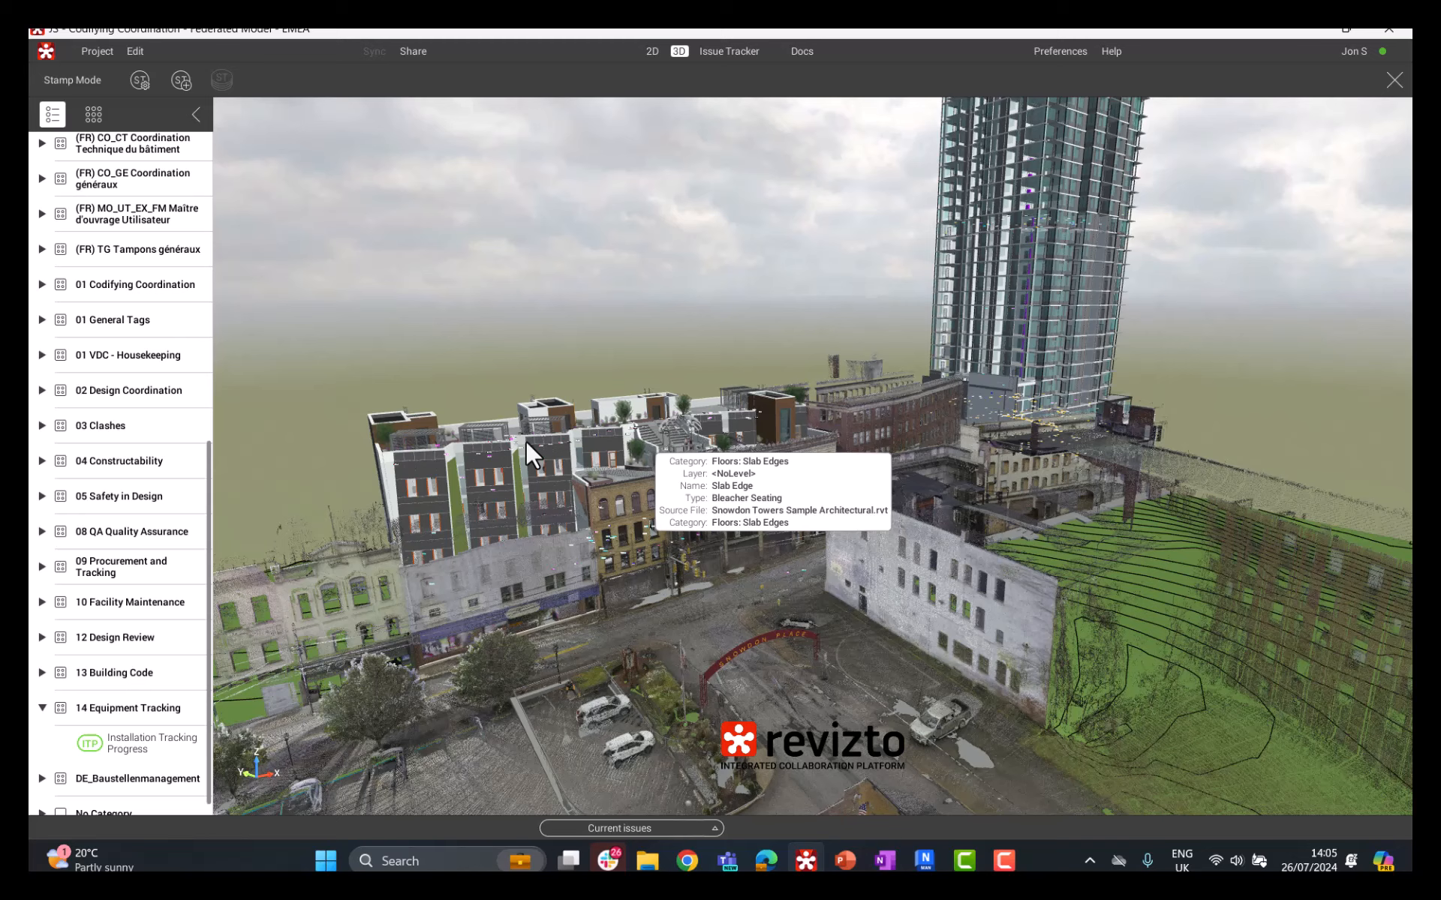
Step: Examine the ITP stamp template and its type options in the stamp manager, keeping Installation Progress as its type
{"action": "left_click", "coordinate": [139, 81]}
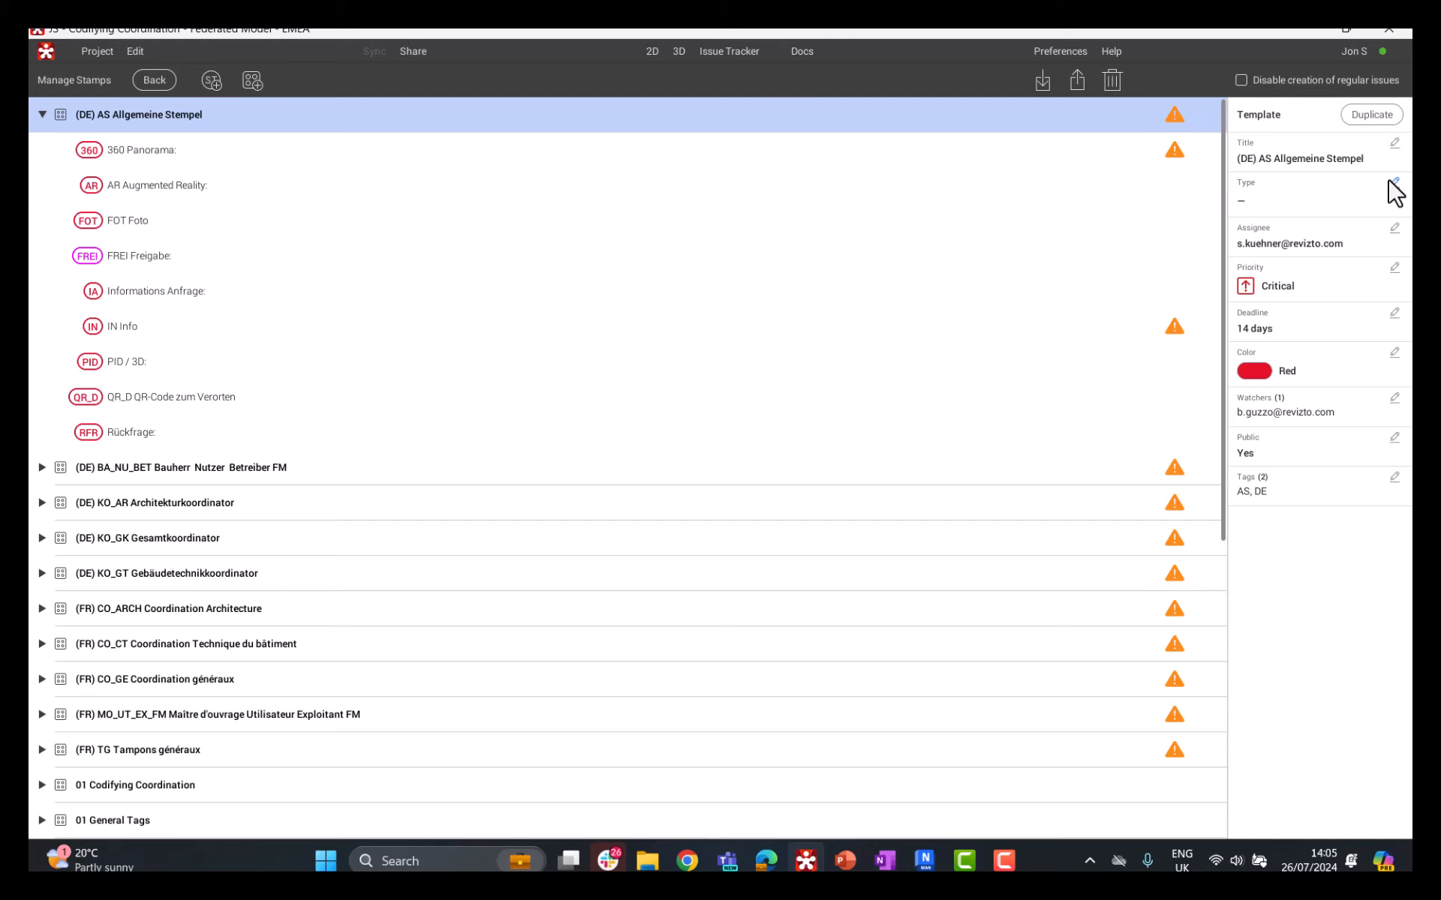
{"action": "scroll", "coordinate": [390, 458], "scroll_direction": "down", "scroll_amount": 5}
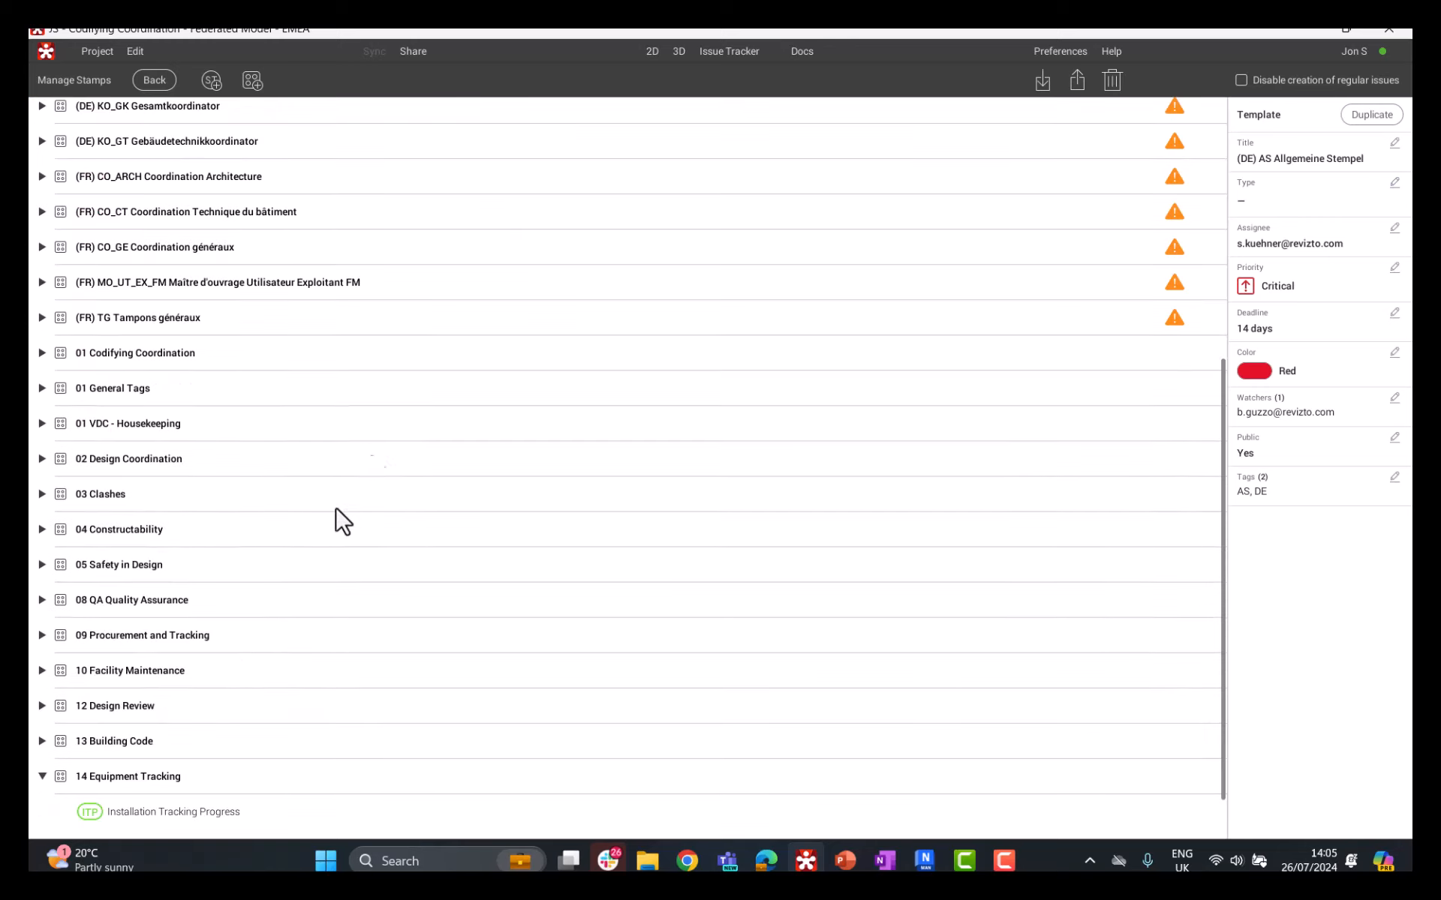
{"action": "left_click", "coordinate": [51, 773]}
{"action": "left_click", "coordinate": [44, 810]}
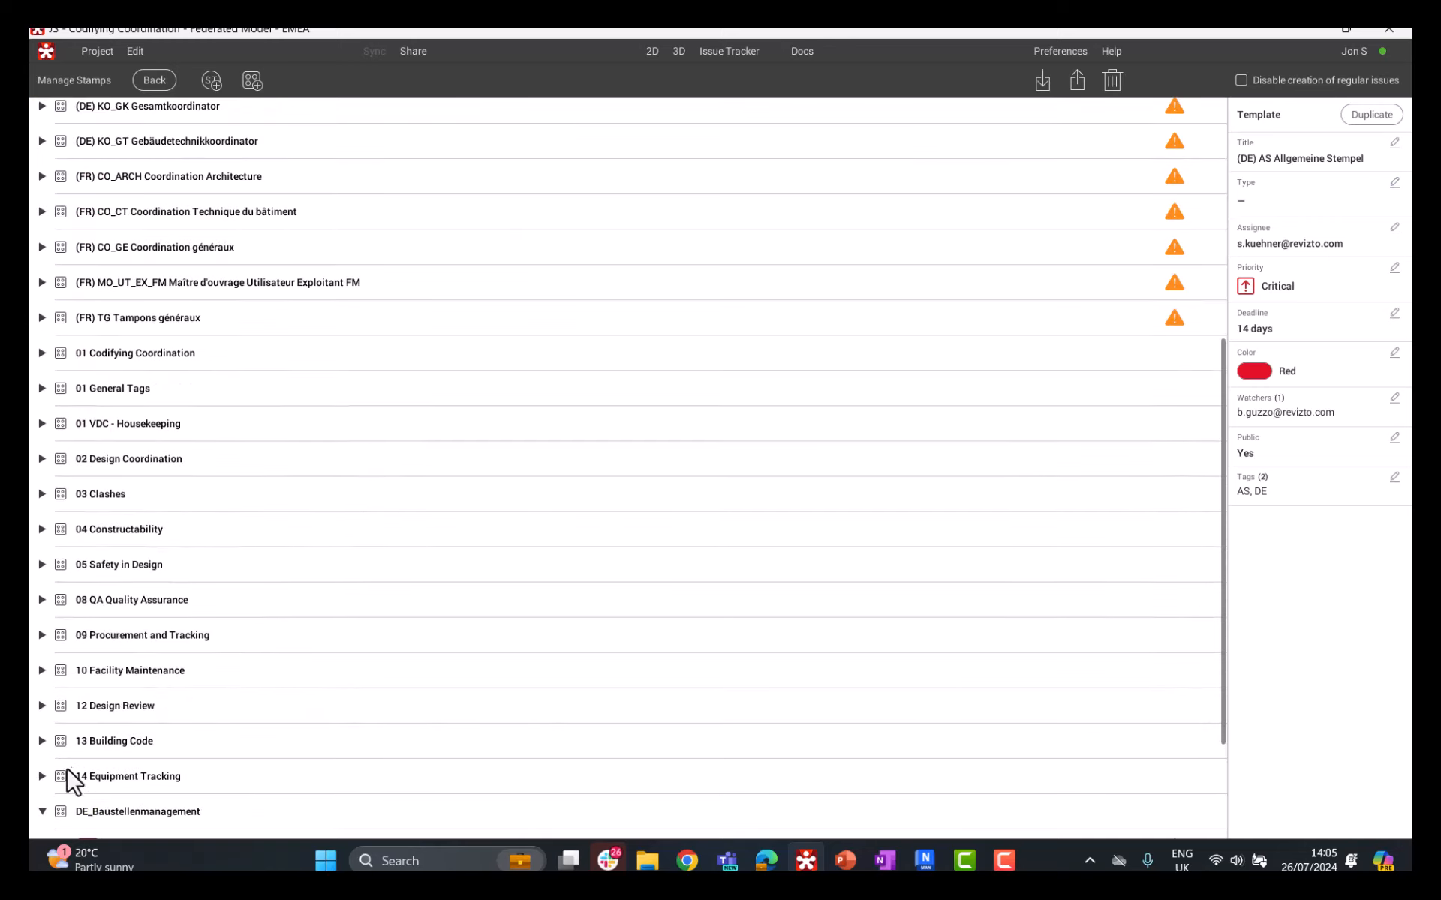
{"action": "left_click", "coordinate": [42, 776]}
{"action": "scroll", "coordinate": [143, 772], "scroll_direction": "down", "scroll_amount": 2}
{"action": "left_click", "coordinate": [174, 671]}
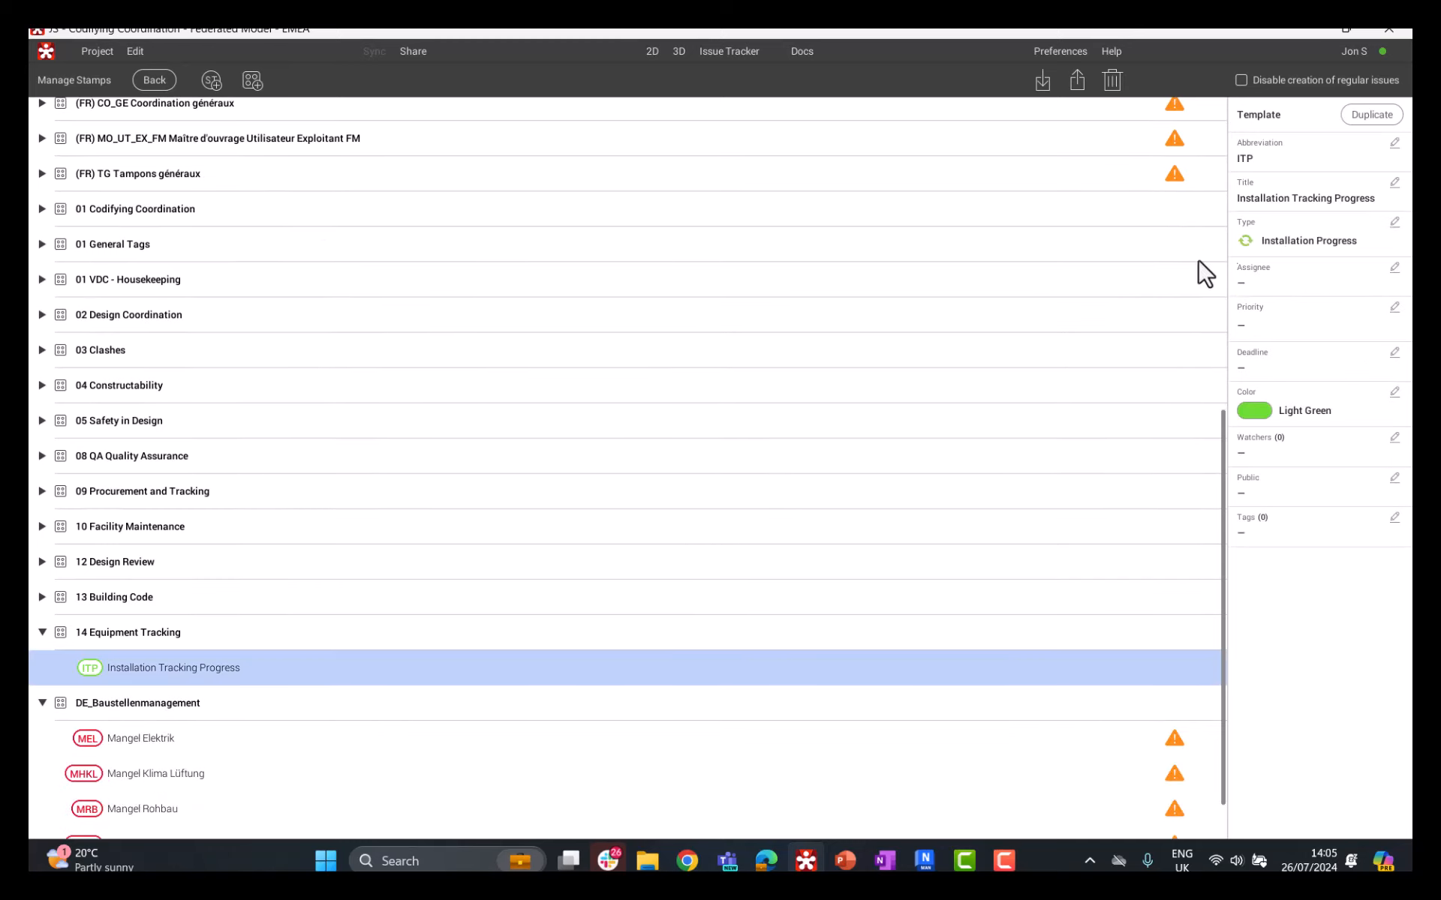
{"action": "left_click", "coordinate": [1394, 222]}
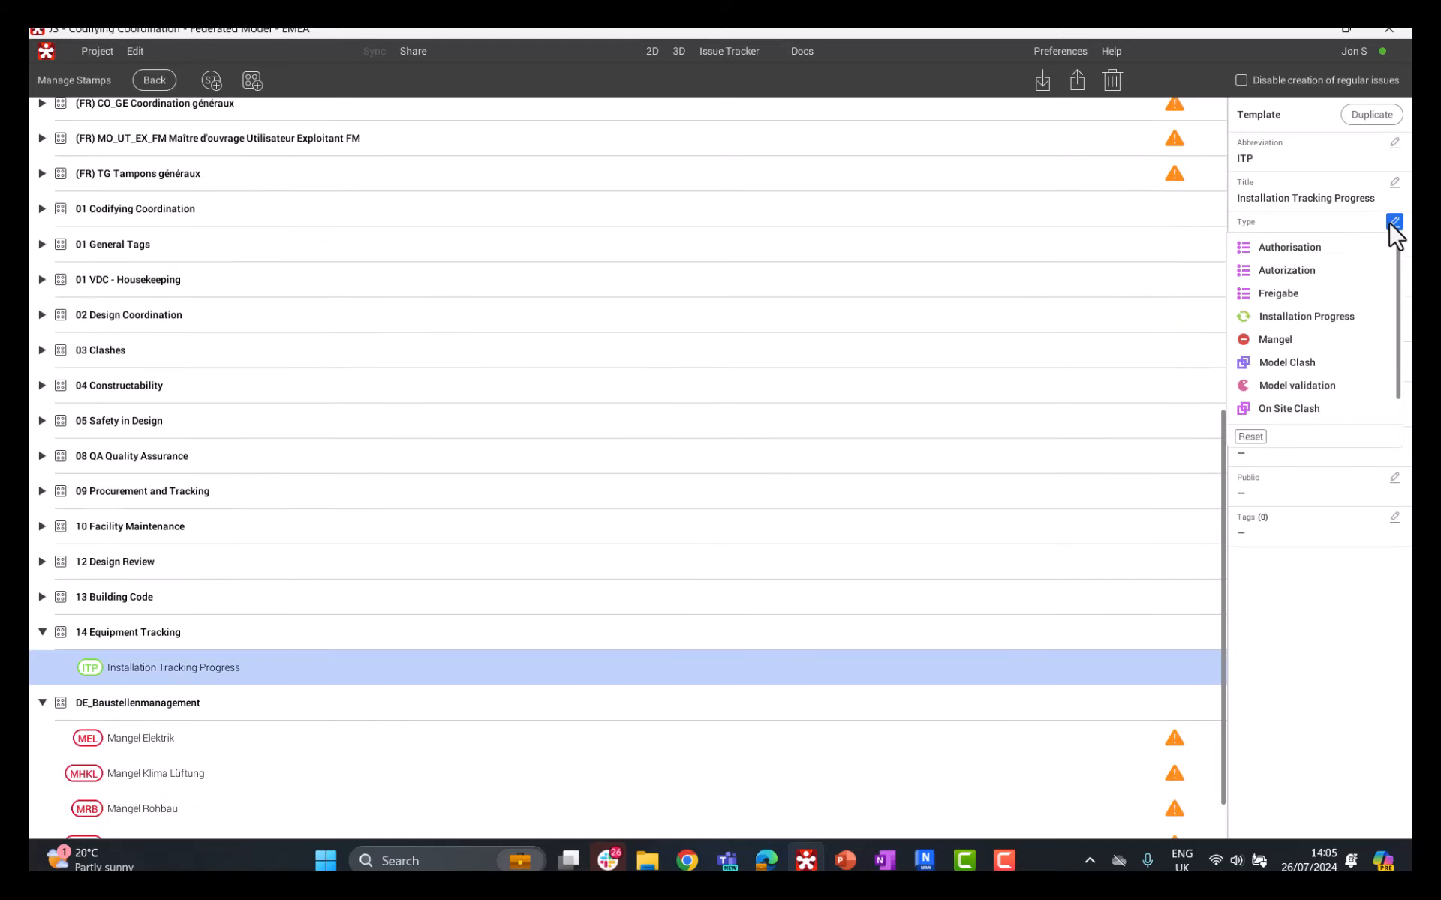
{"action": "left_click", "coordinate": [1308, 654]}
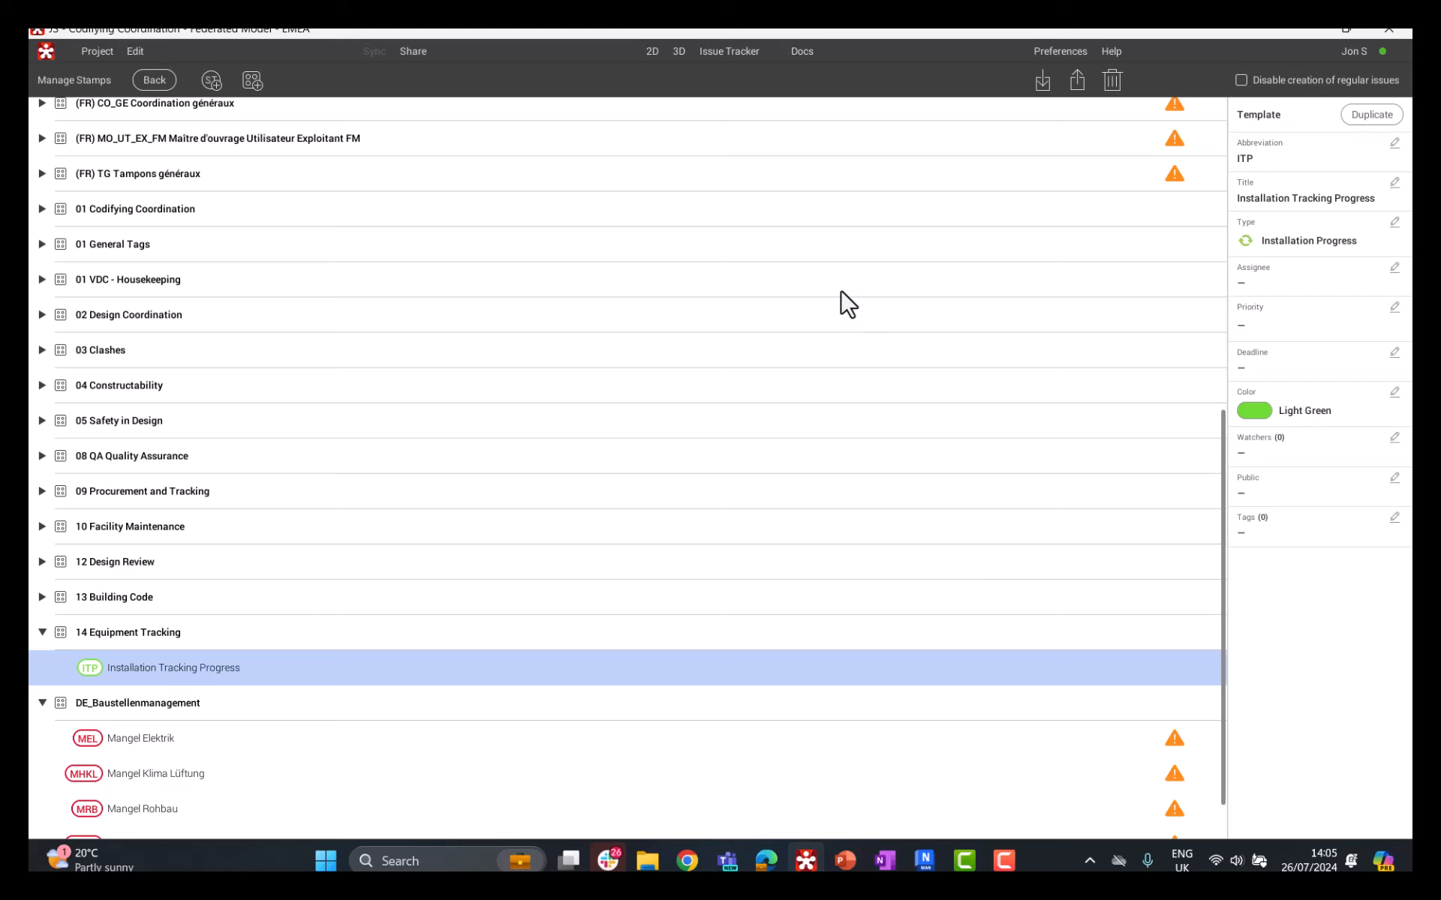
Step: Return to the 3D view and isolate the Snowdon Towers Sample HVAC.rvt model from the object tree
{"action": "left_click", "coordinate": [679, 51]}
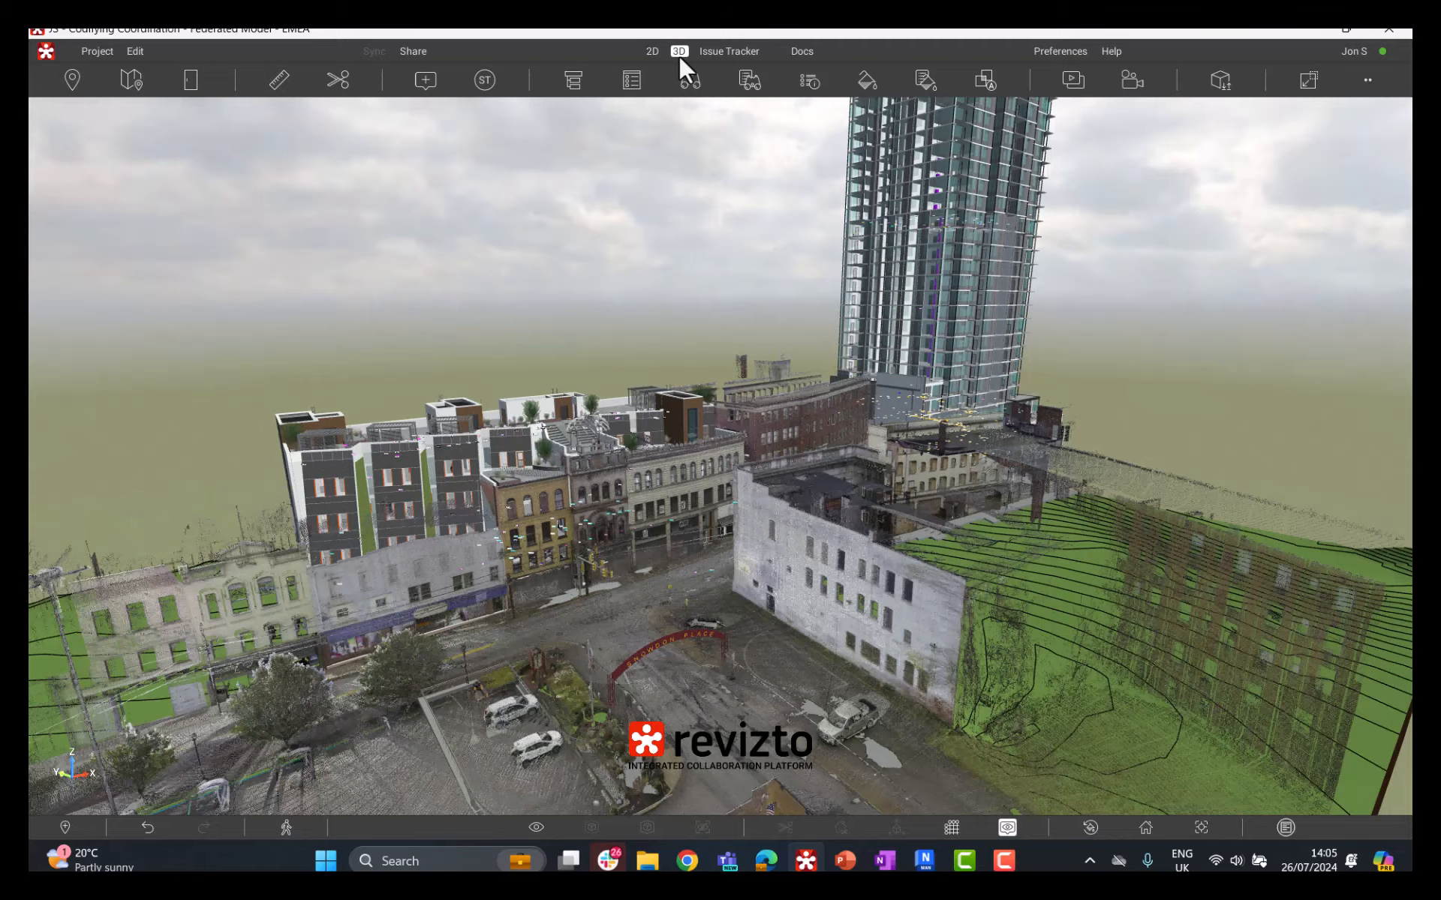
{"action": "scroll", "coordinate": [660, 432], "scroll_direction": "up", "scroll_amount": 5}
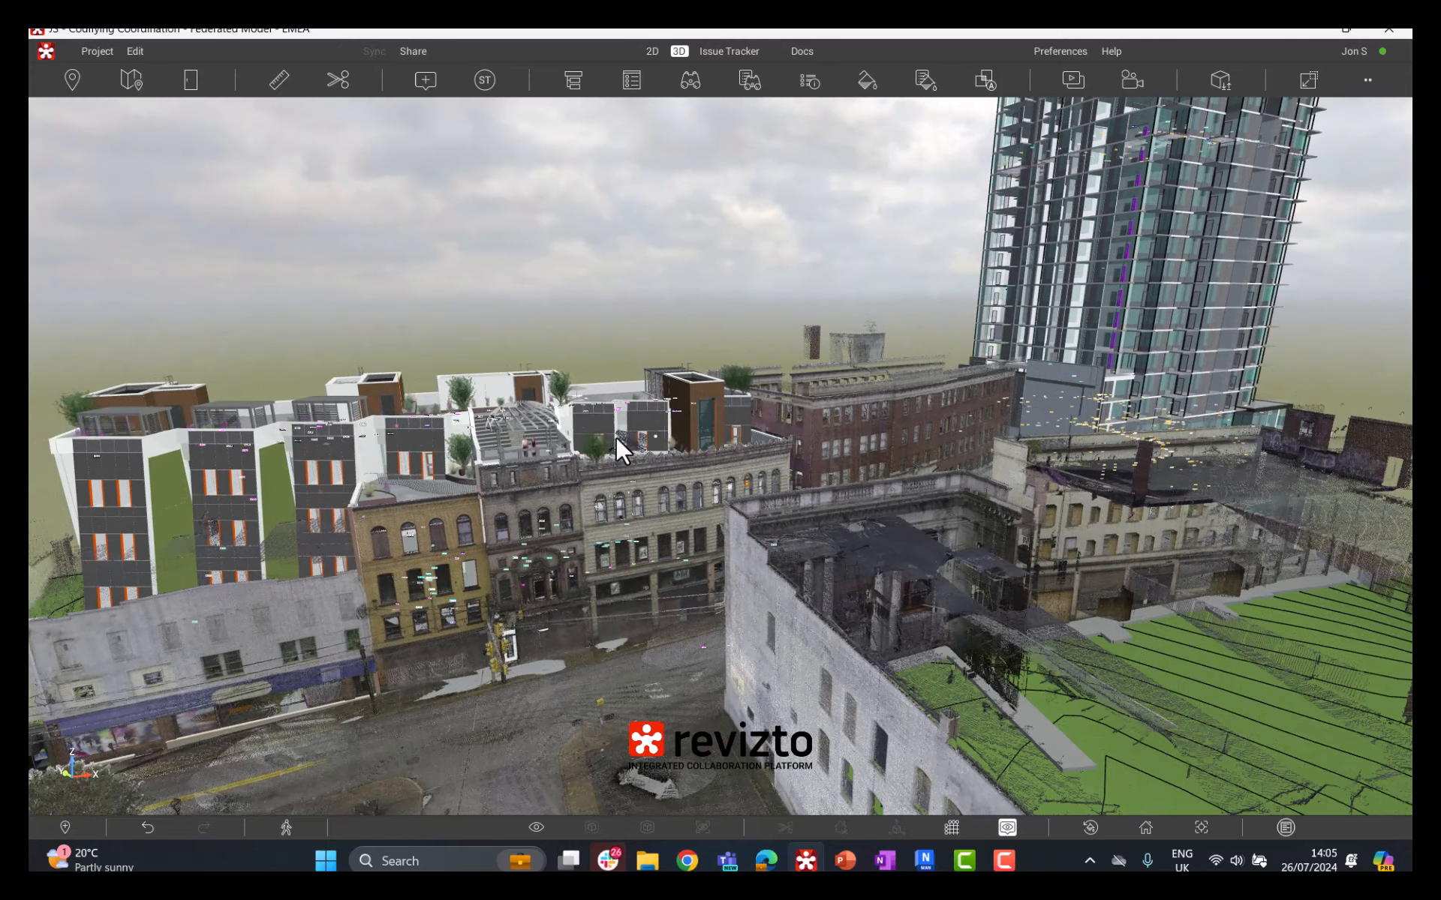
{"action": "middle_click_drag", "start_coordinate": [615, 436], "coordinate": [620, 438]}
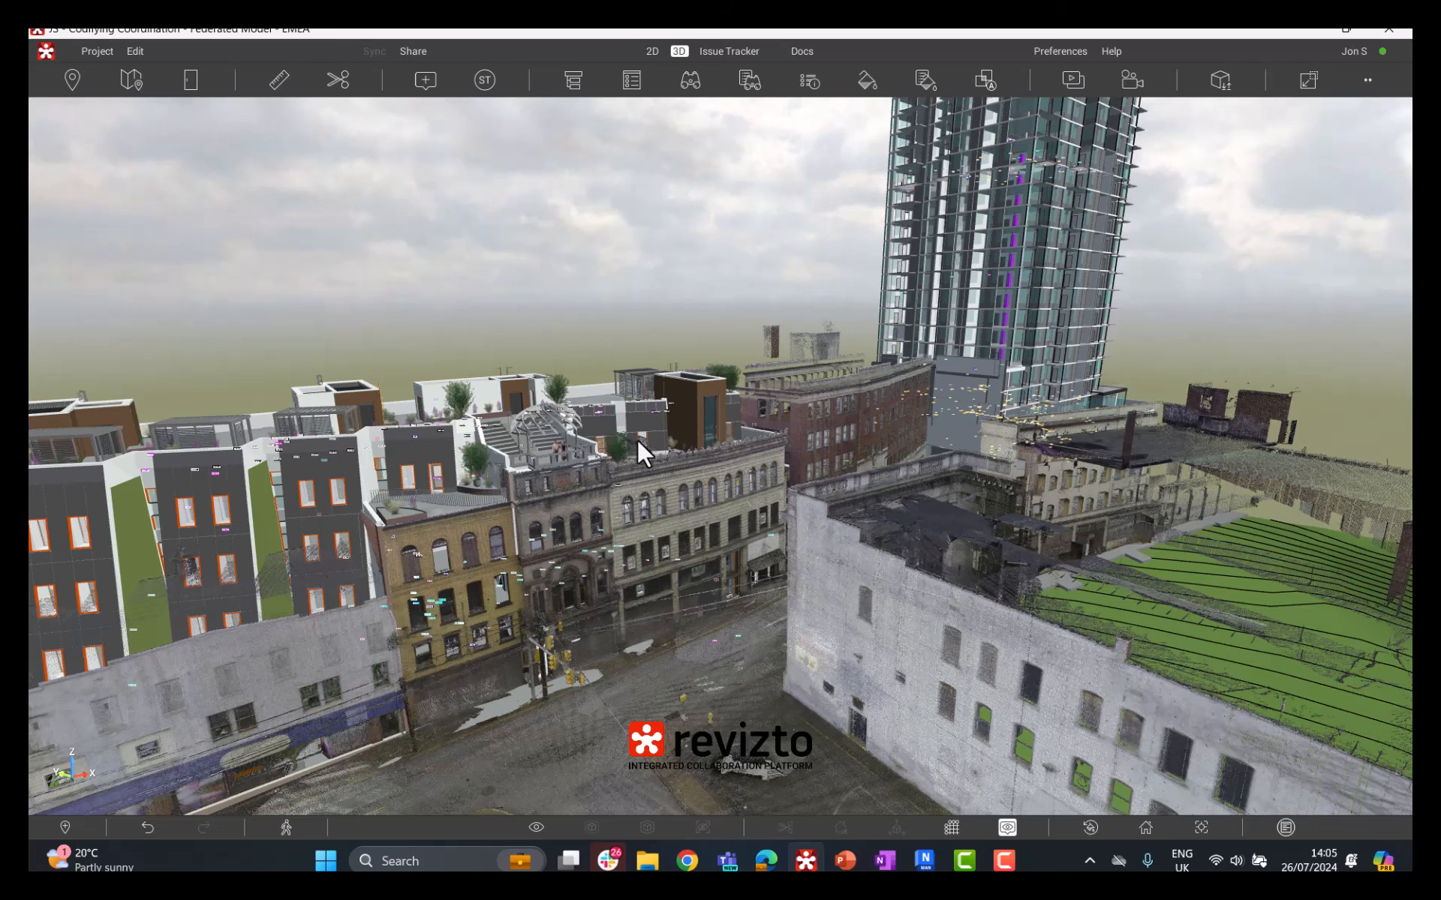
{"action": "middle_click_drag", "start_coordinate": [644, 440], "coordinate": [641, 439]}
{"action": "left_click", "coordinate": [572, 80]}
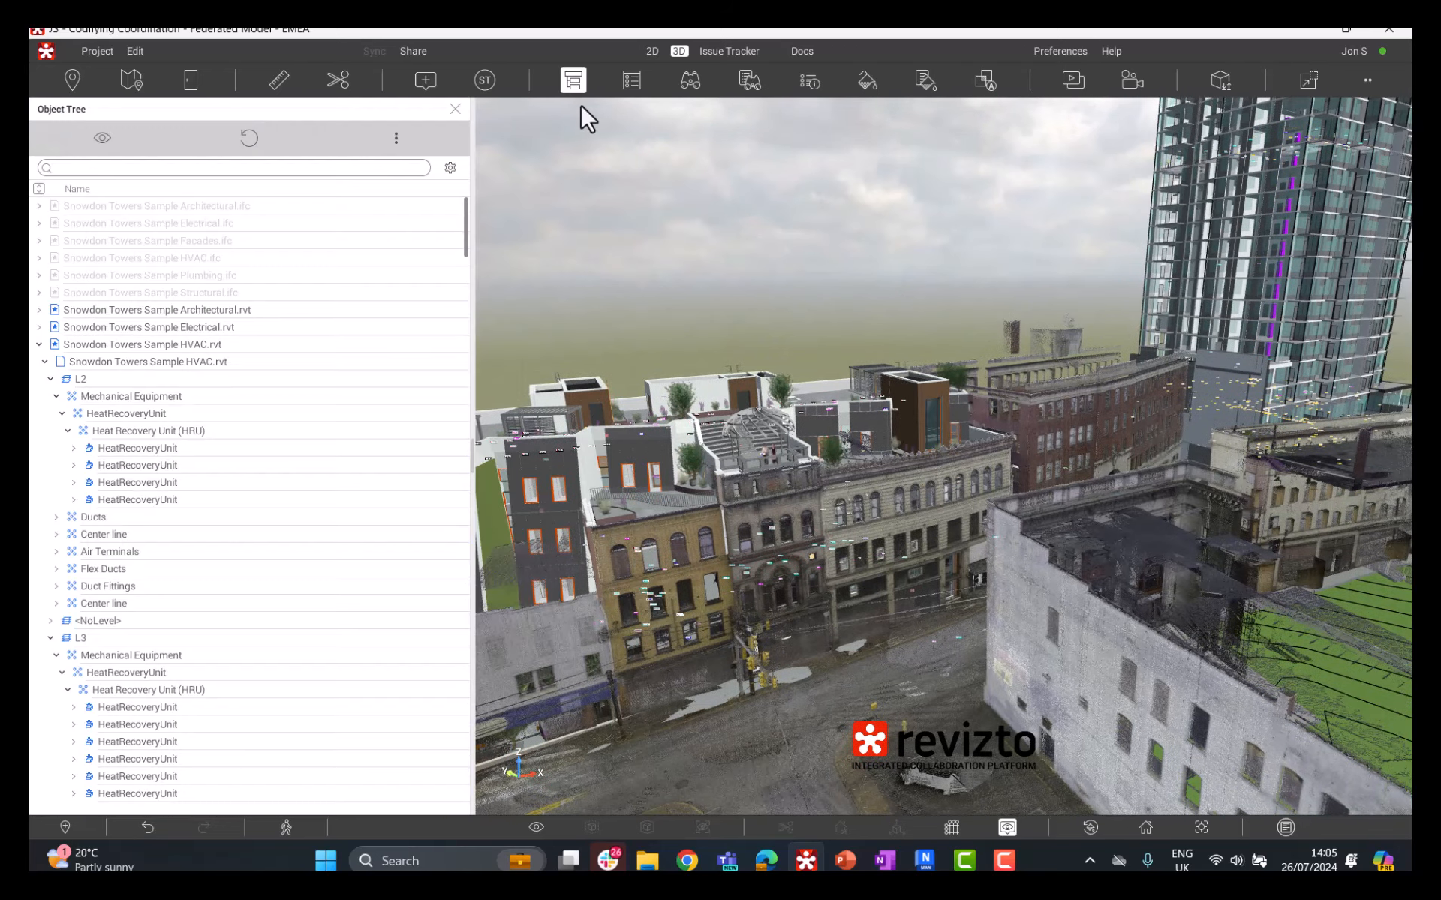
{"action": "left_click", "coordinate": [145, 413]}
{"action": "left_click", "coordinate": [230, 349]}
{"action": "right_click", "coordinate": [786, 367]}
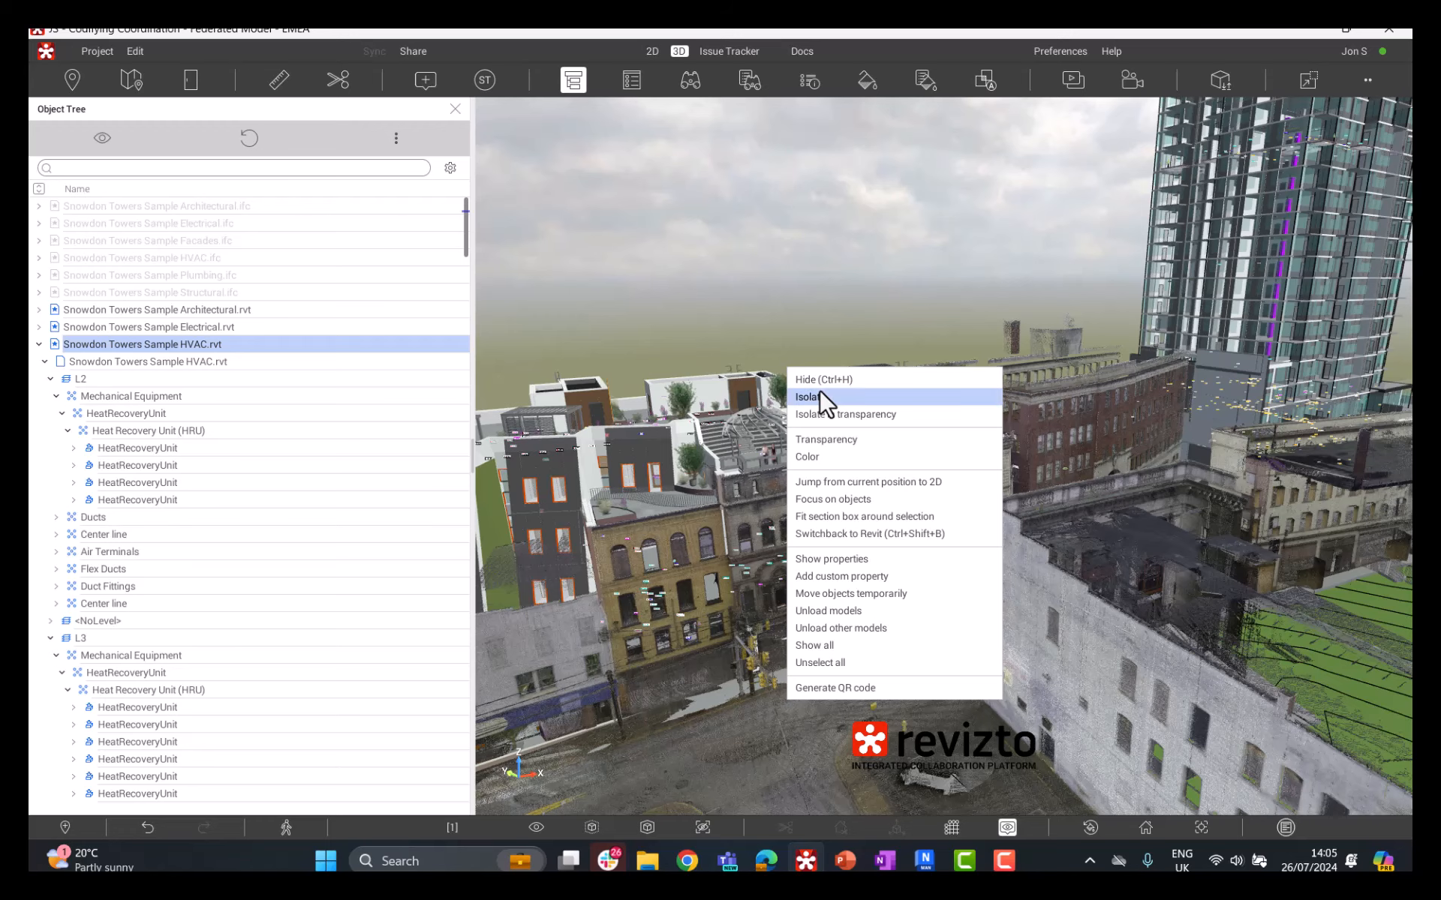
{"action": "left_click", "coordinate": [819, 389]}
Step: Select a heat recovery unit on L4 in the isolated HVAC model, show its properties and close the object tree
{"action": "middle_click_drag", "start_coordinate": [740, 453], "coordinate": [1148, 406]}
{"action": "scroll", "coordinate": [1125, 411], "scroll_direction": "up", "scroll_amount": 3}
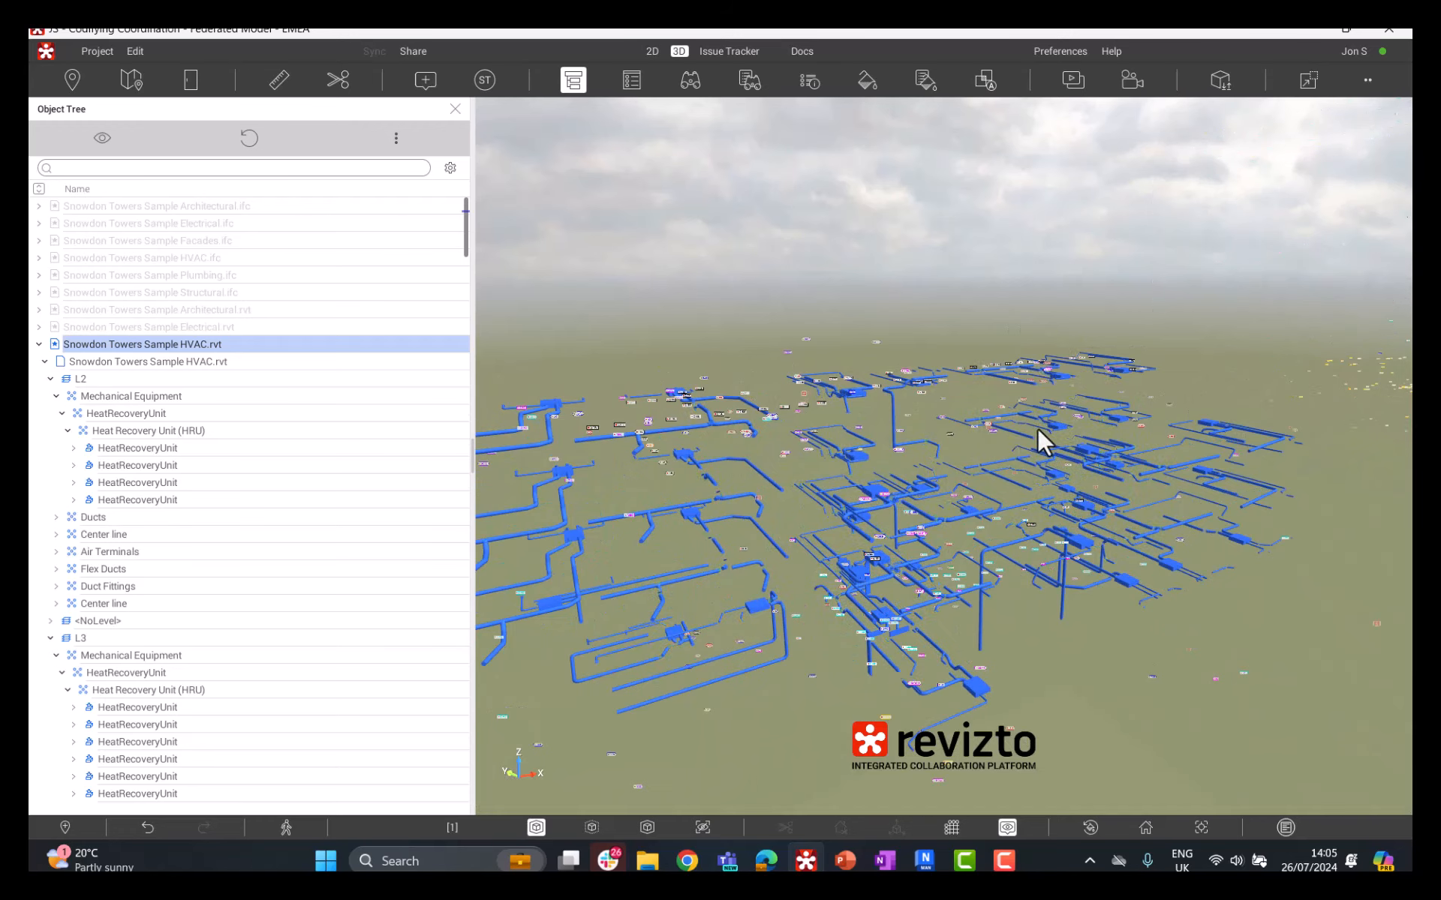
{"action": "scroll", "coordinate": [875, 448], "scroll_direction": "up", "scroll_amount": 4}
{"action": "left_click", "coordinate": [873, 467]}
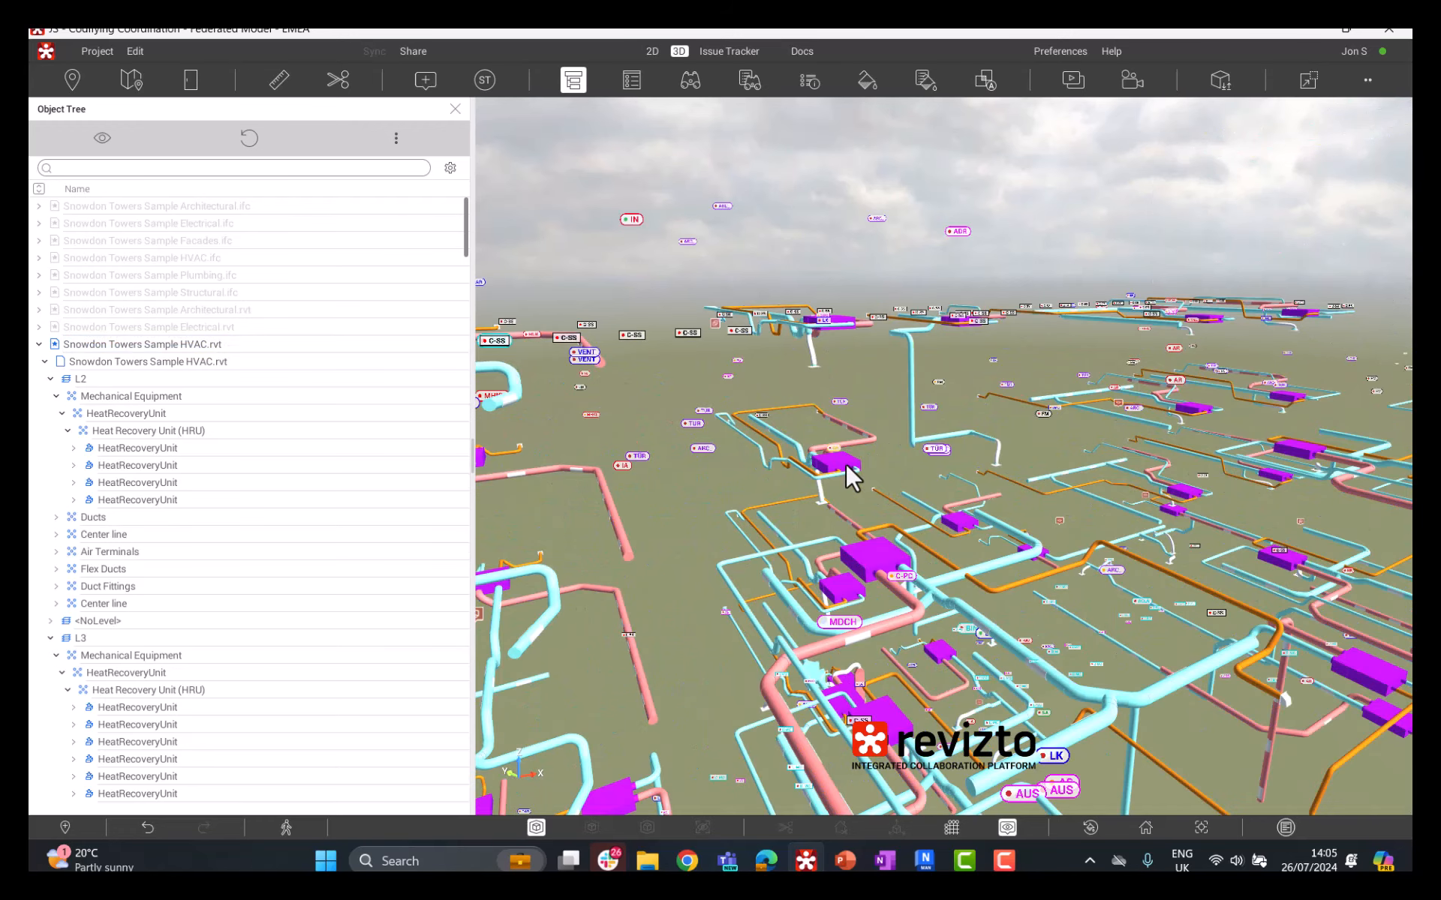
{"action": "mouse_move", "coordinate": [850, 476]}
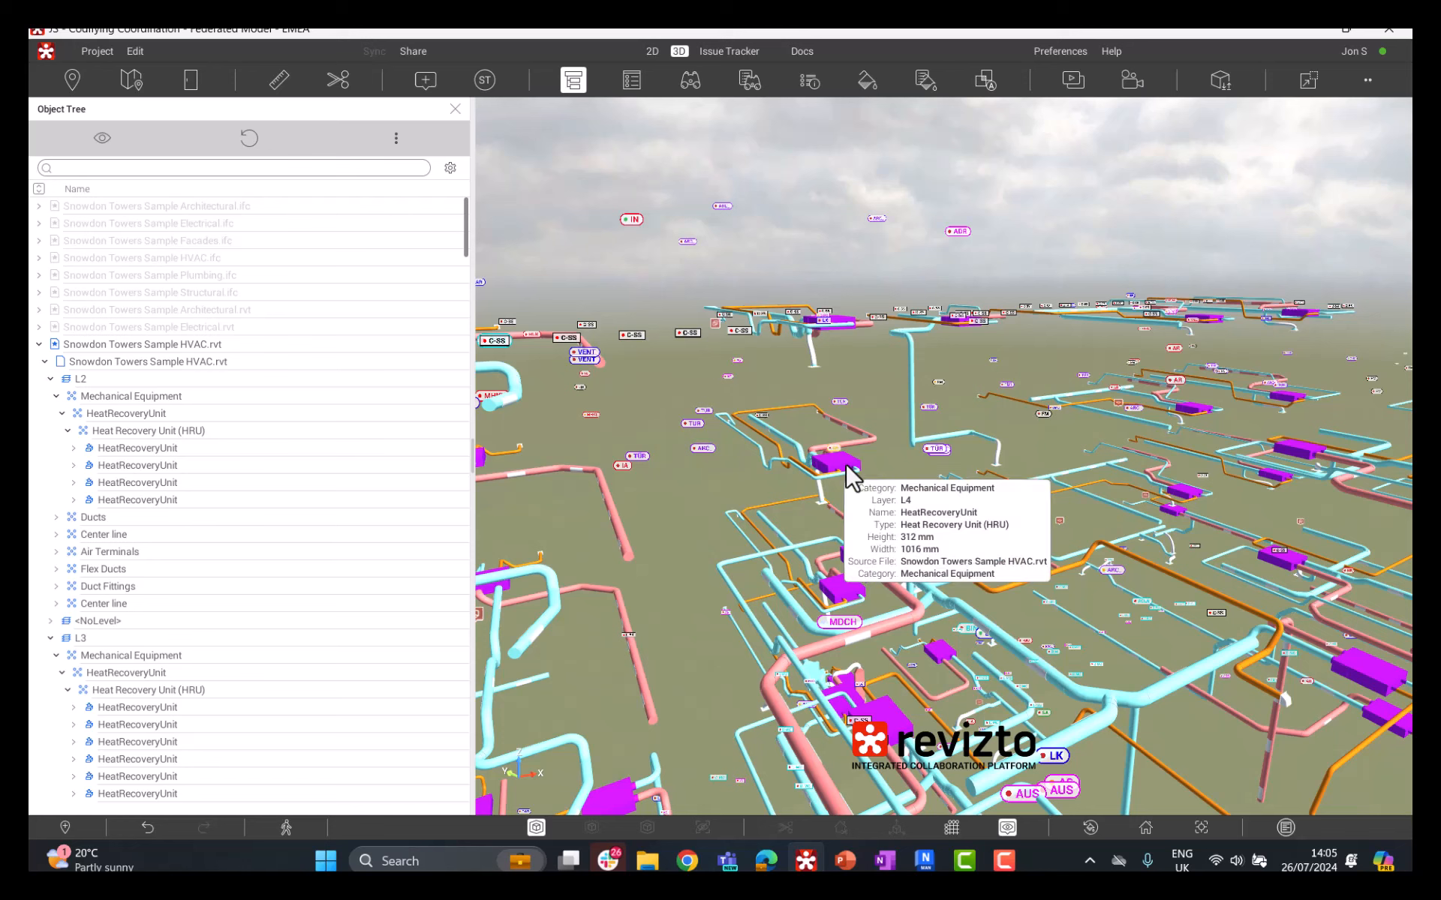
{"action": "left_click", "coordinate": [850, 473]}
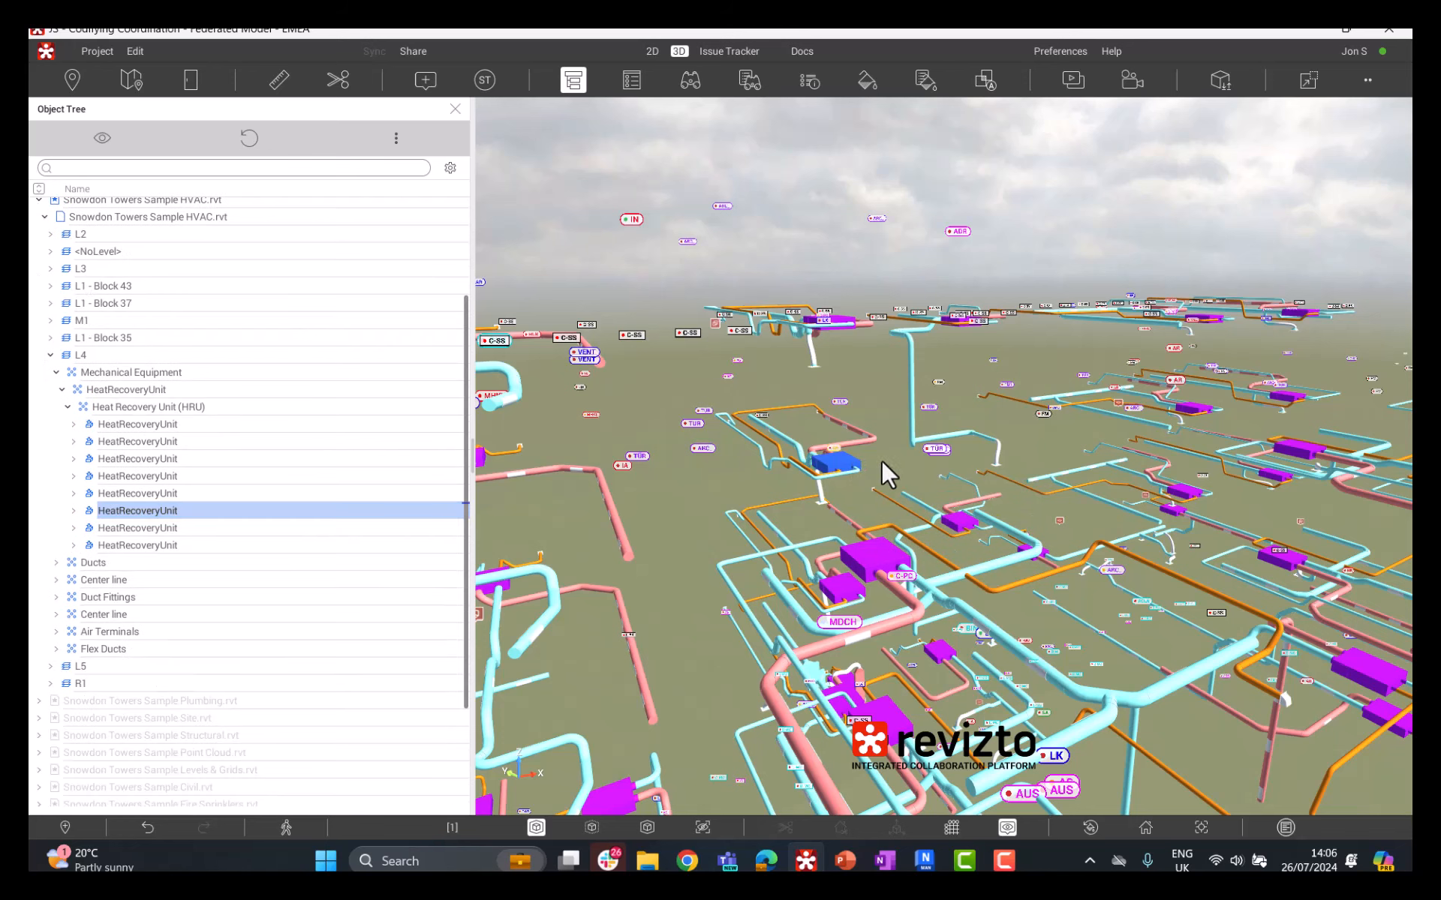
{"action": "left_click", "coordinate": [632, 79]}
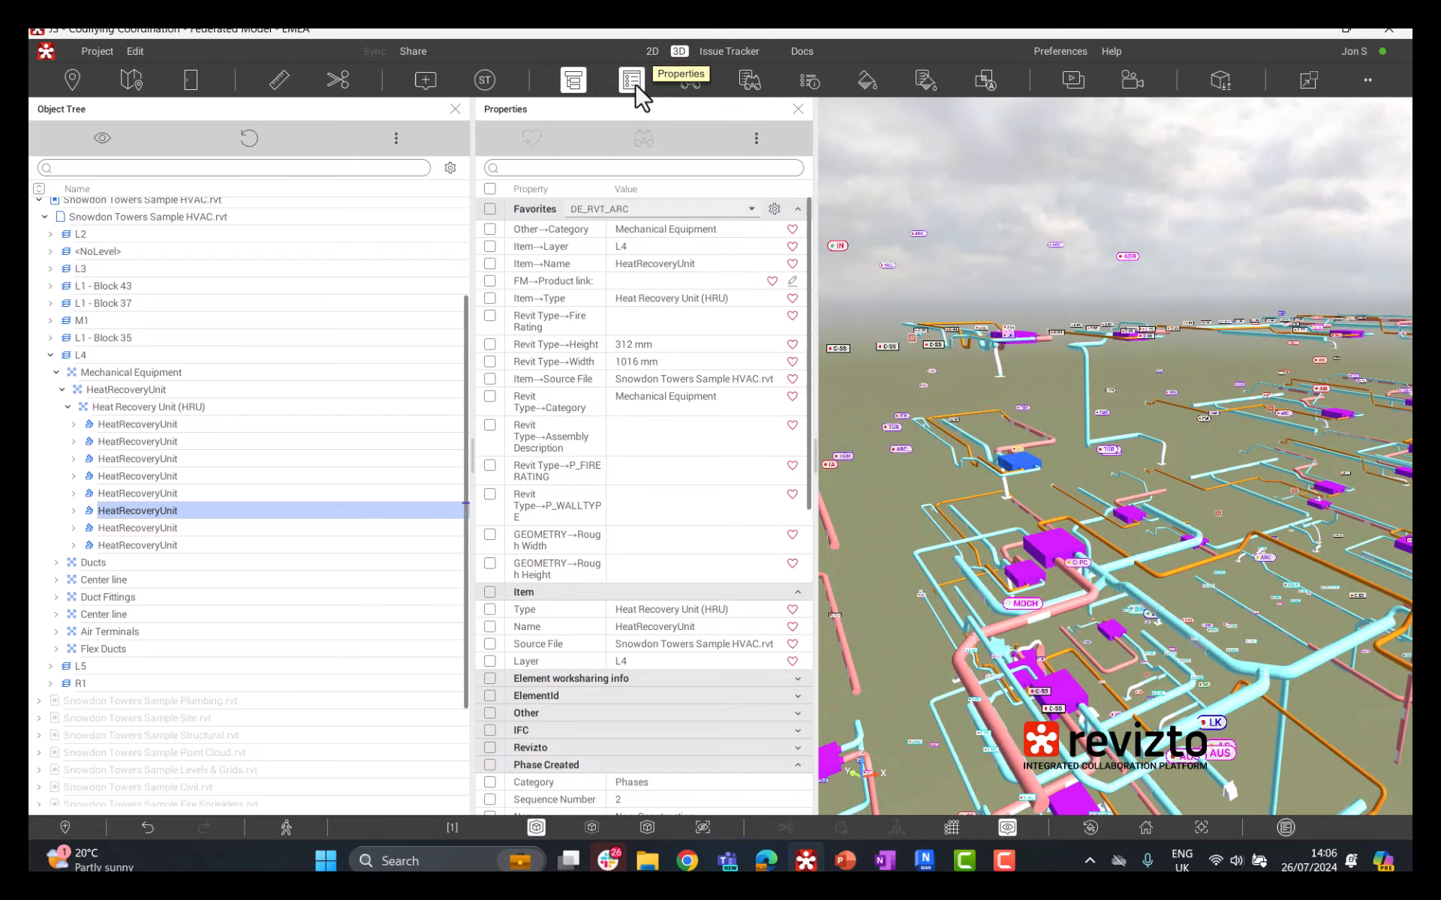
{"action": "left_click", "coordinate": [455, 110]}
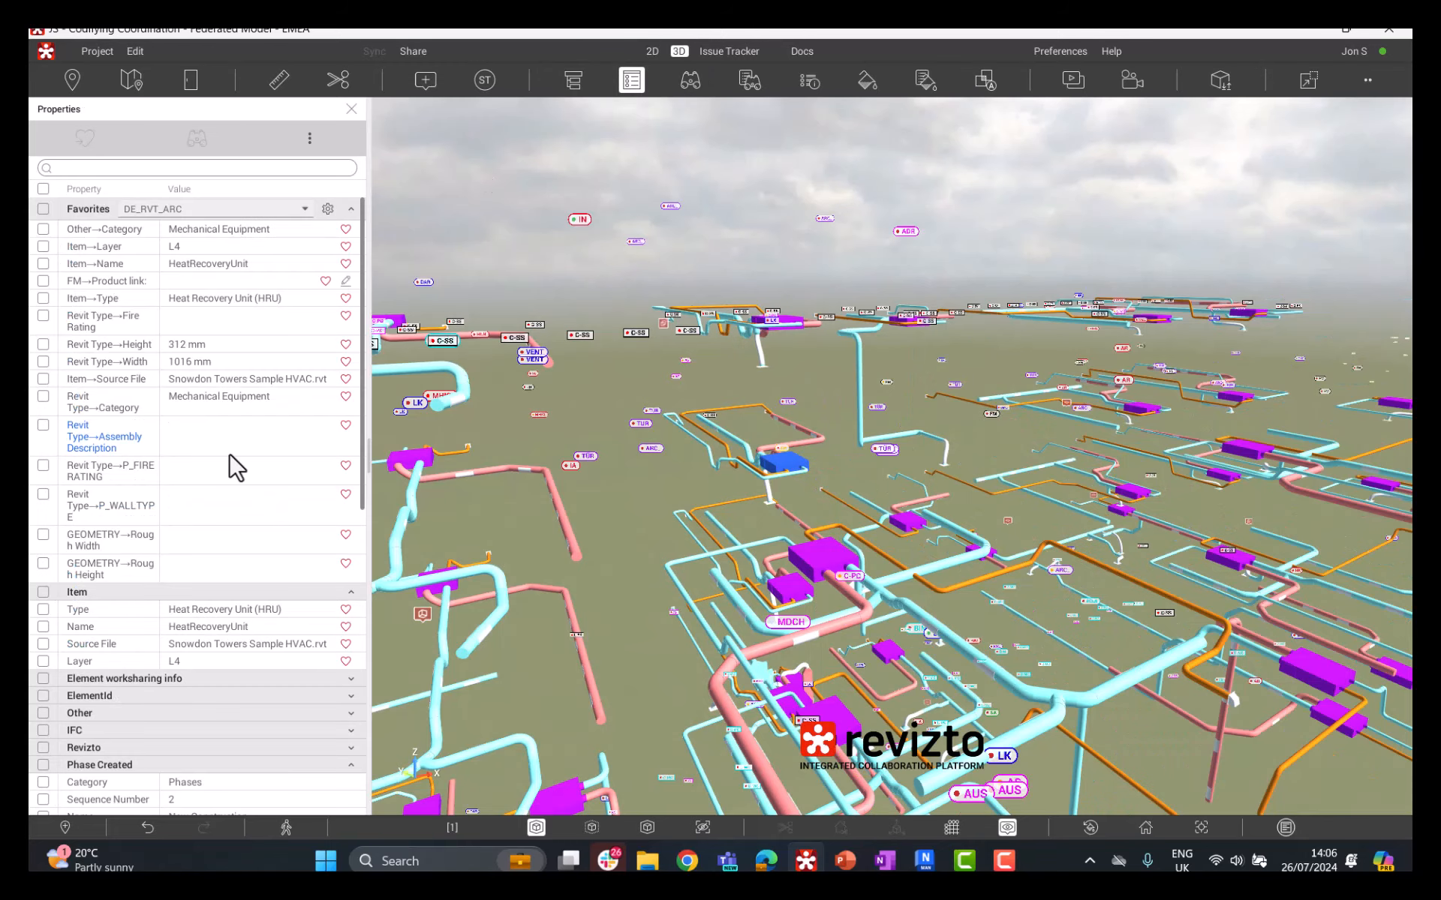
Step: Open Find Objects together with the Search Sets and clear the existing Mechanical Equipment property condition from the search
{"action": "scroll", "coordinate": [229, 466], "scroll_direction": "down", "scroll_amount": 3}
{"action": "scroll", "coordinate": [230, 458], "scroll_direction": "down", "scroll_amount": 4}
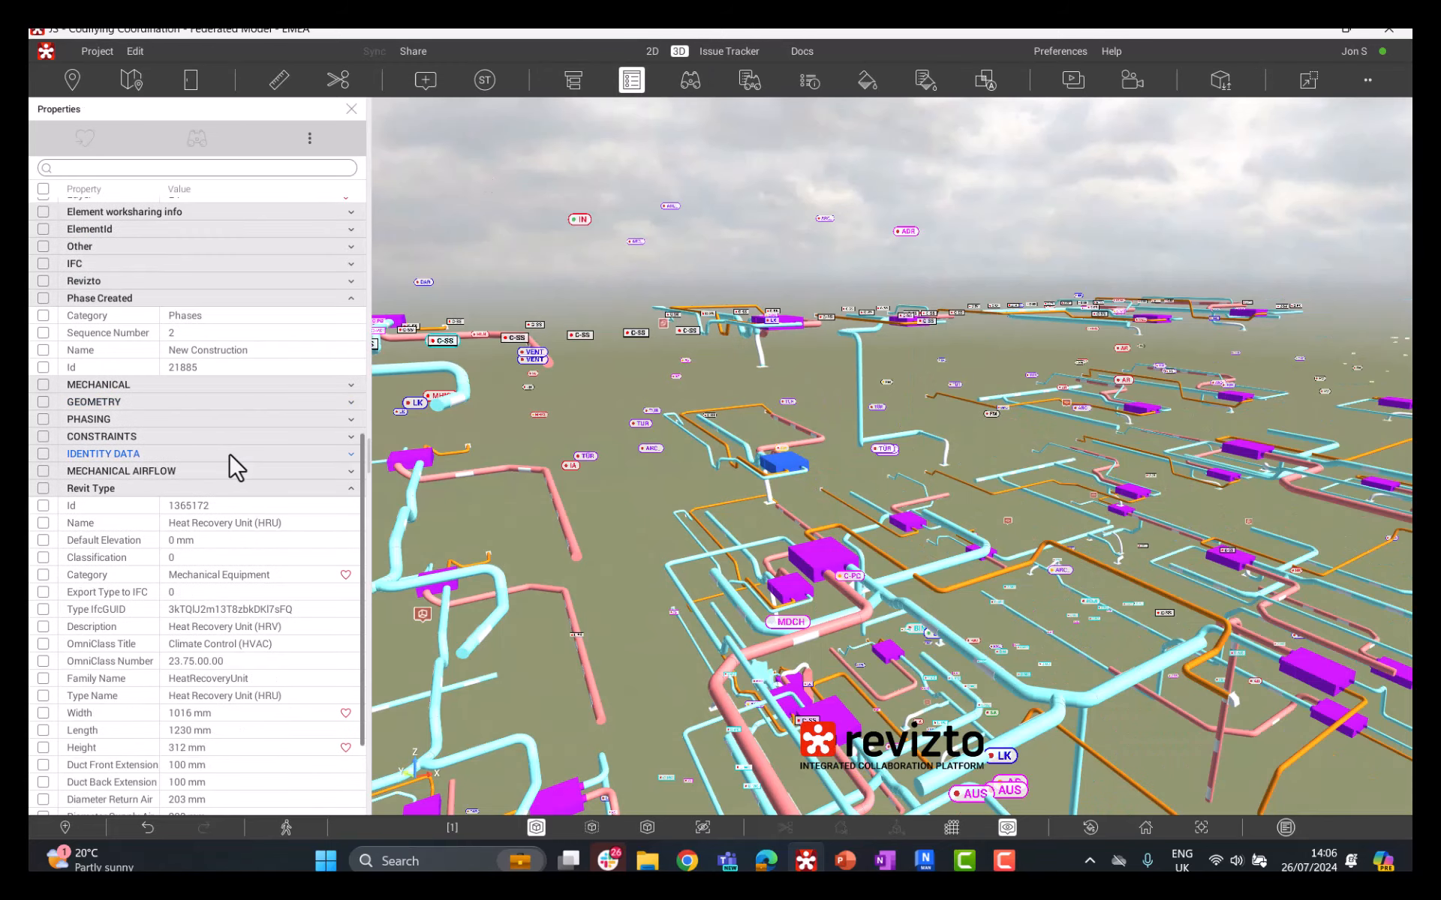
{"action": "left_click", "coordinate": [700, 80]}
{"action": "left_click", "coordinate": [745, 80]}
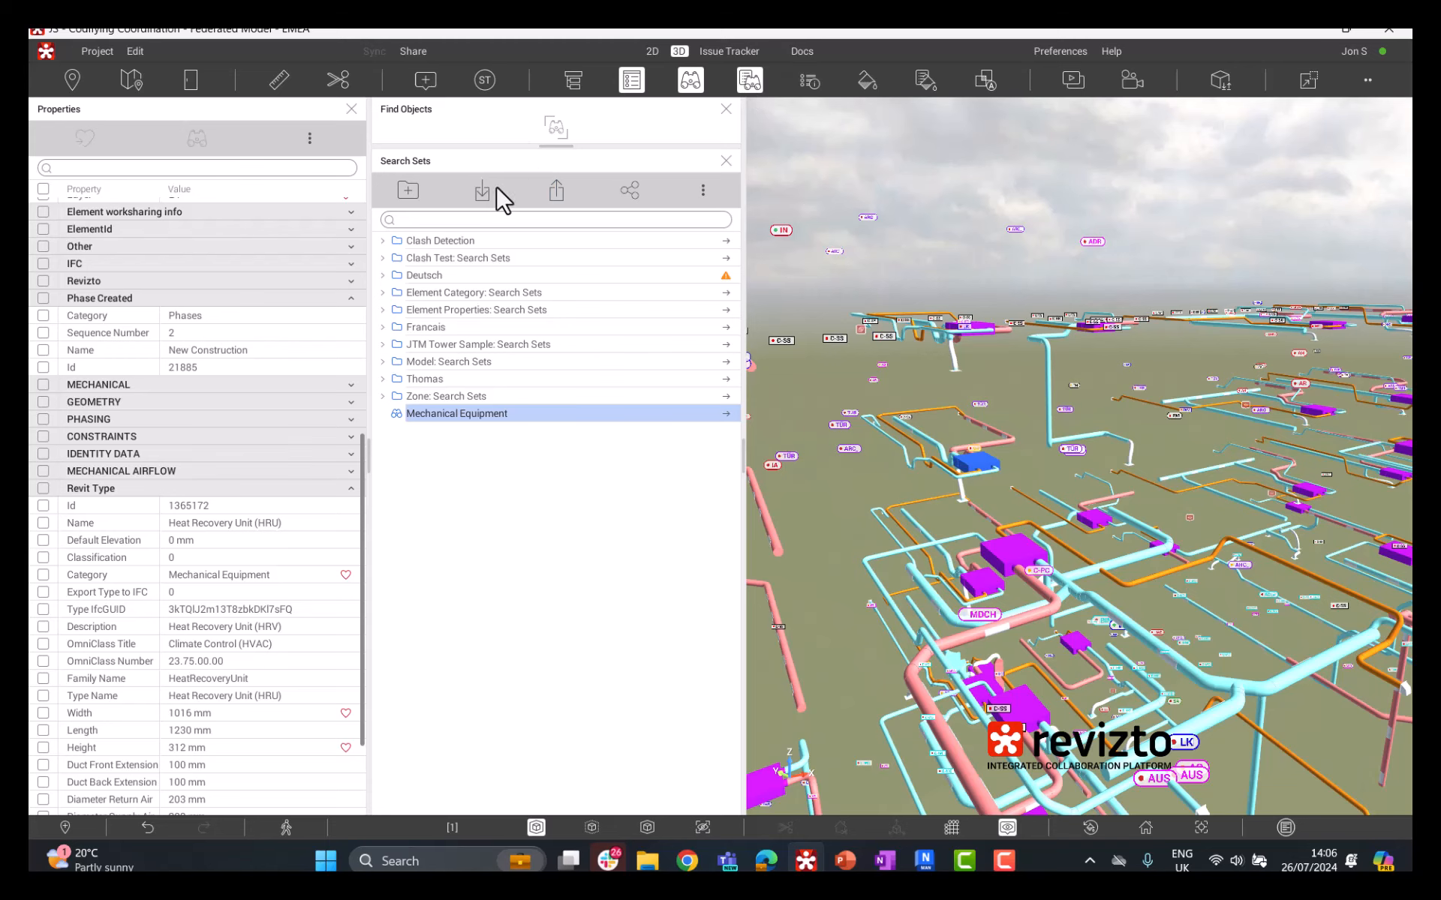
{"action": "left_click_drag", "start_coordinate": [555, 143], "coordinate": [505, 444]}
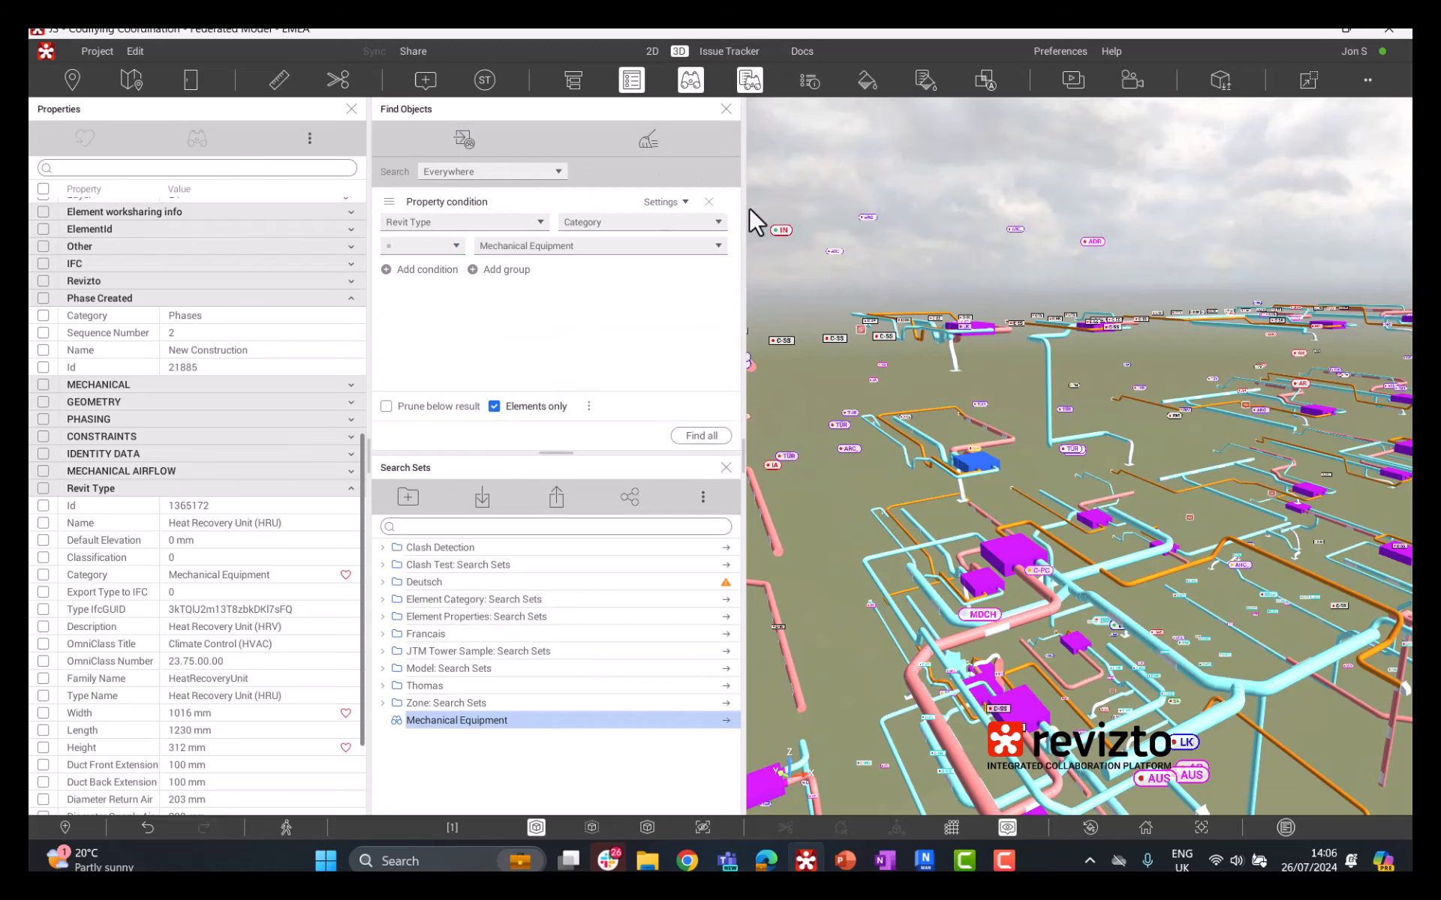
{"action": "left_click", "coordinate": [642, 135]}
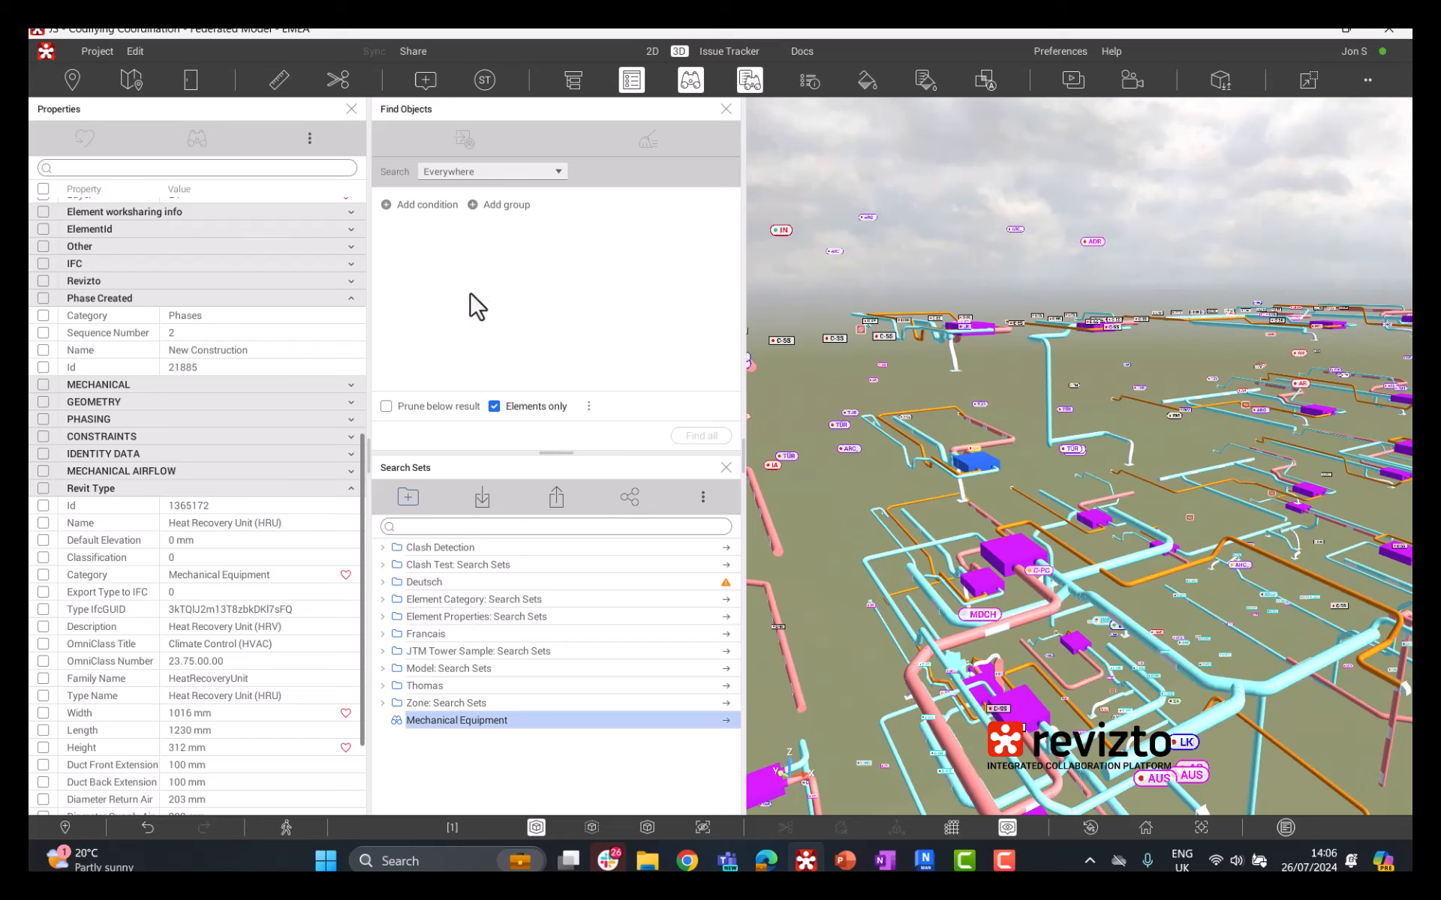
Step: Add the selected unit's Revit Type Name, Heat Recovery Unit (HRU), as a condition to the current search
{"action": "left_click_drag", "start_coordinate": [1048, 451], "coordinate": [1069, 452]}
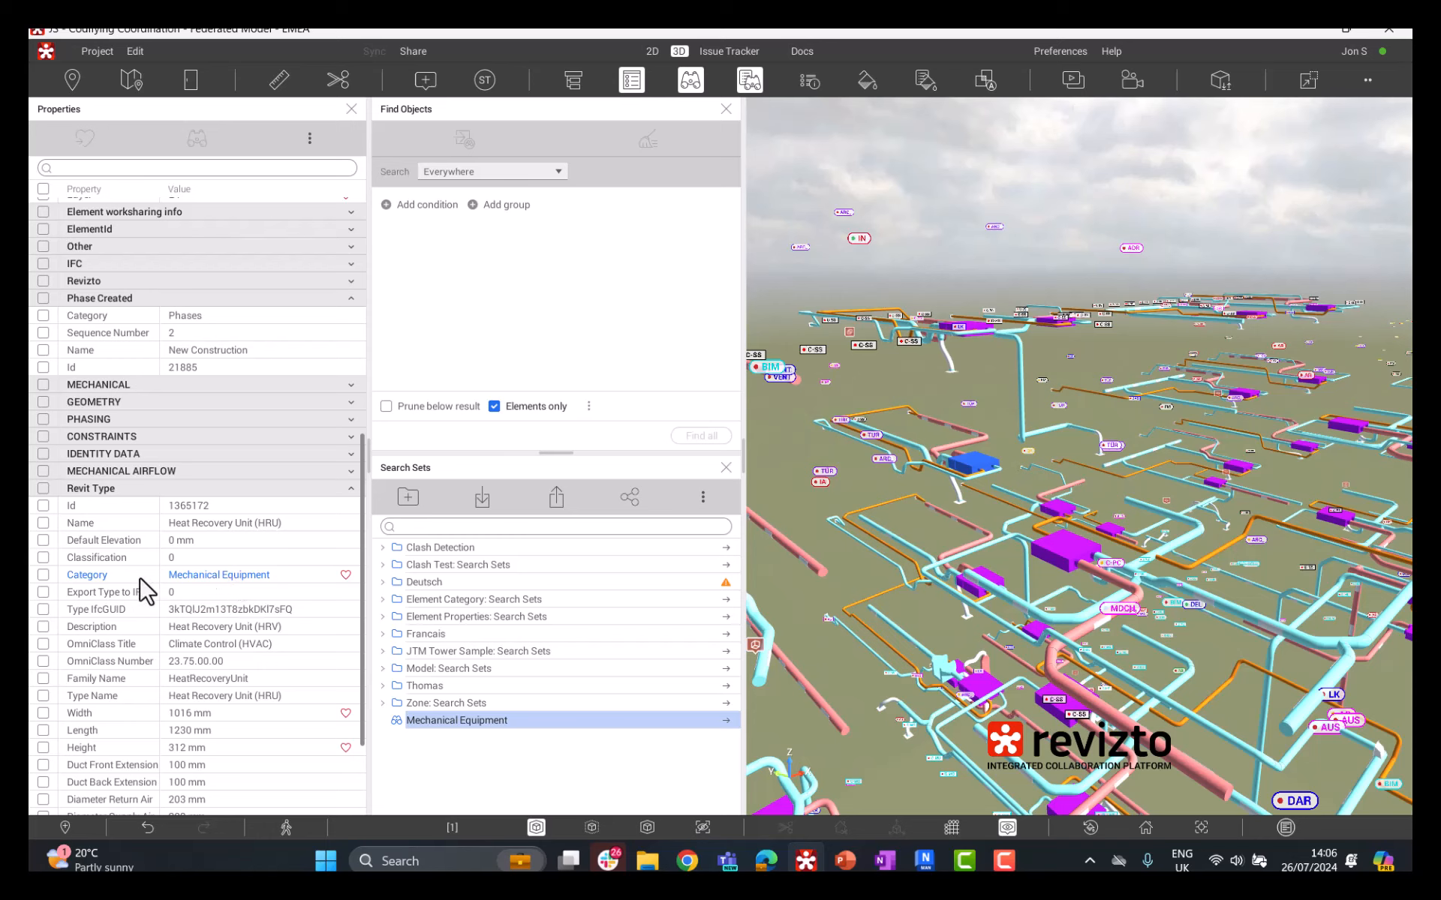
{"action": "left_click", "coordinate": [247, 523]}
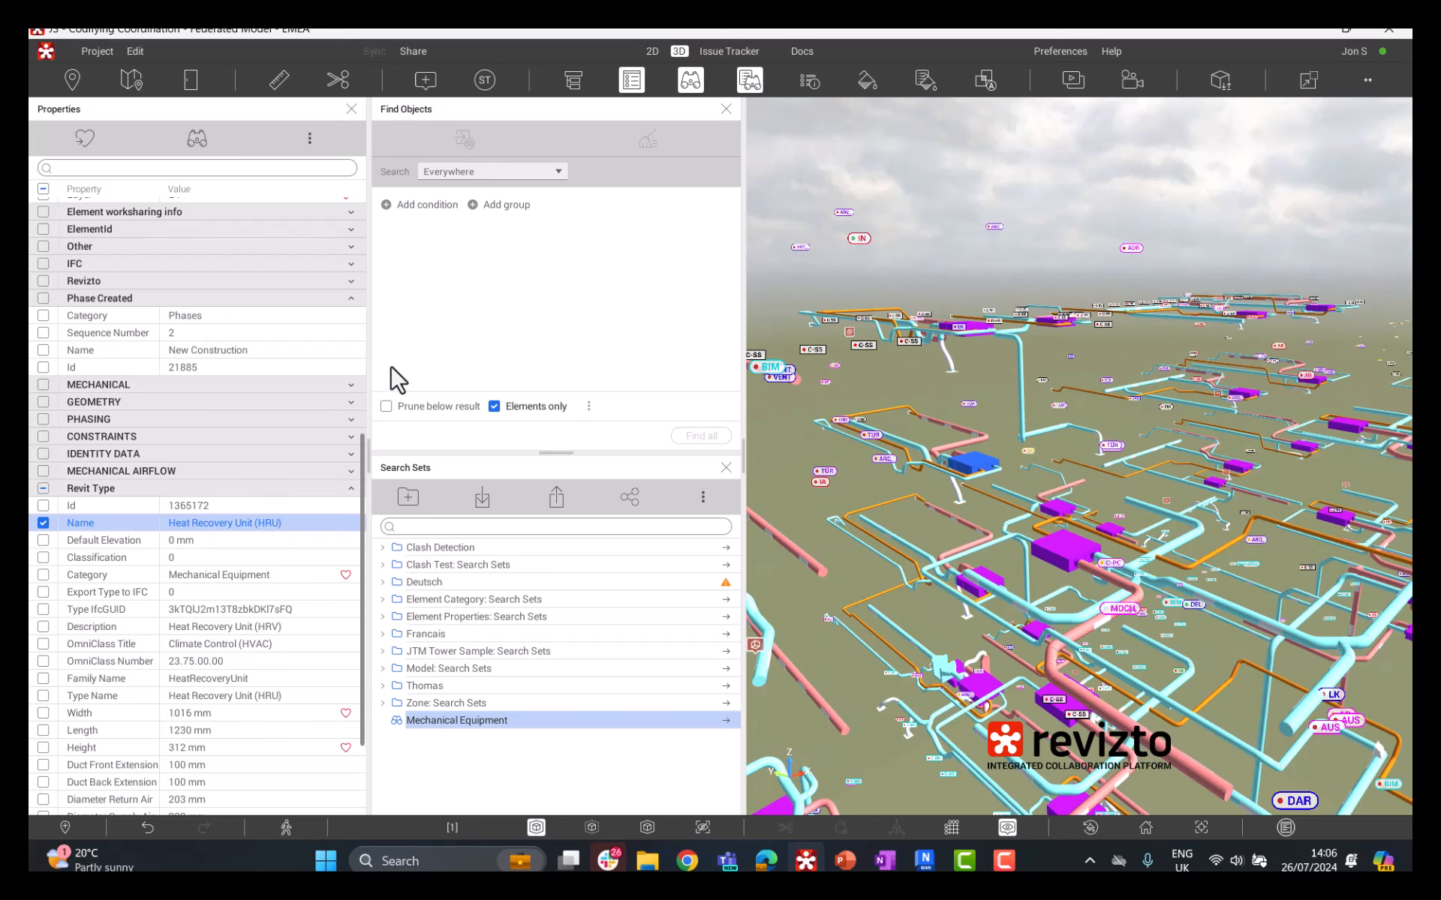
{"action": "left_click", "coordinate": [425, 205]}
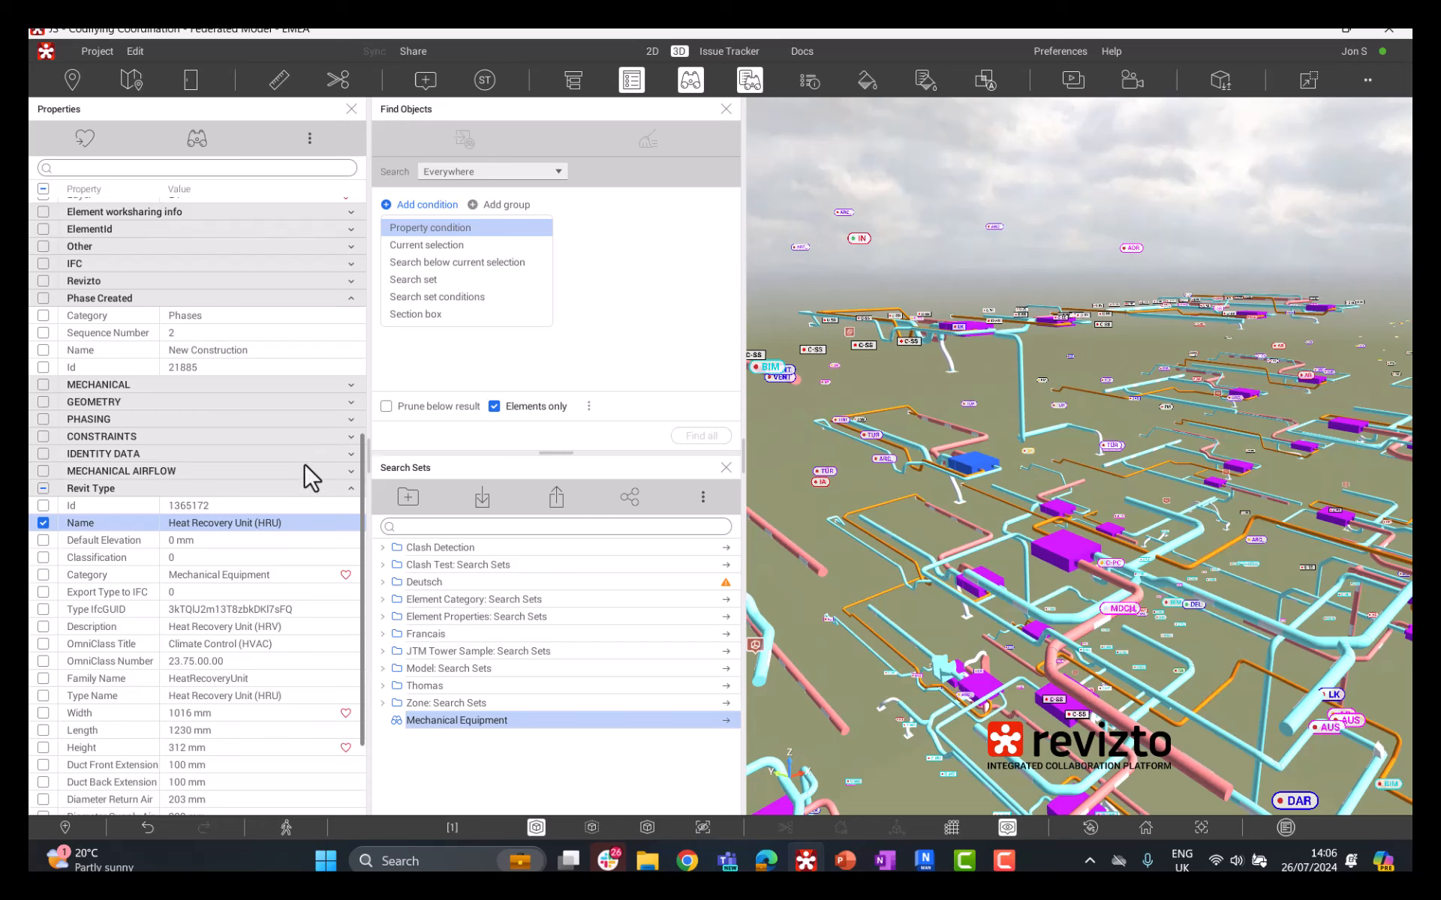
{"action": "right_click", "coordinate": [279, 523]}
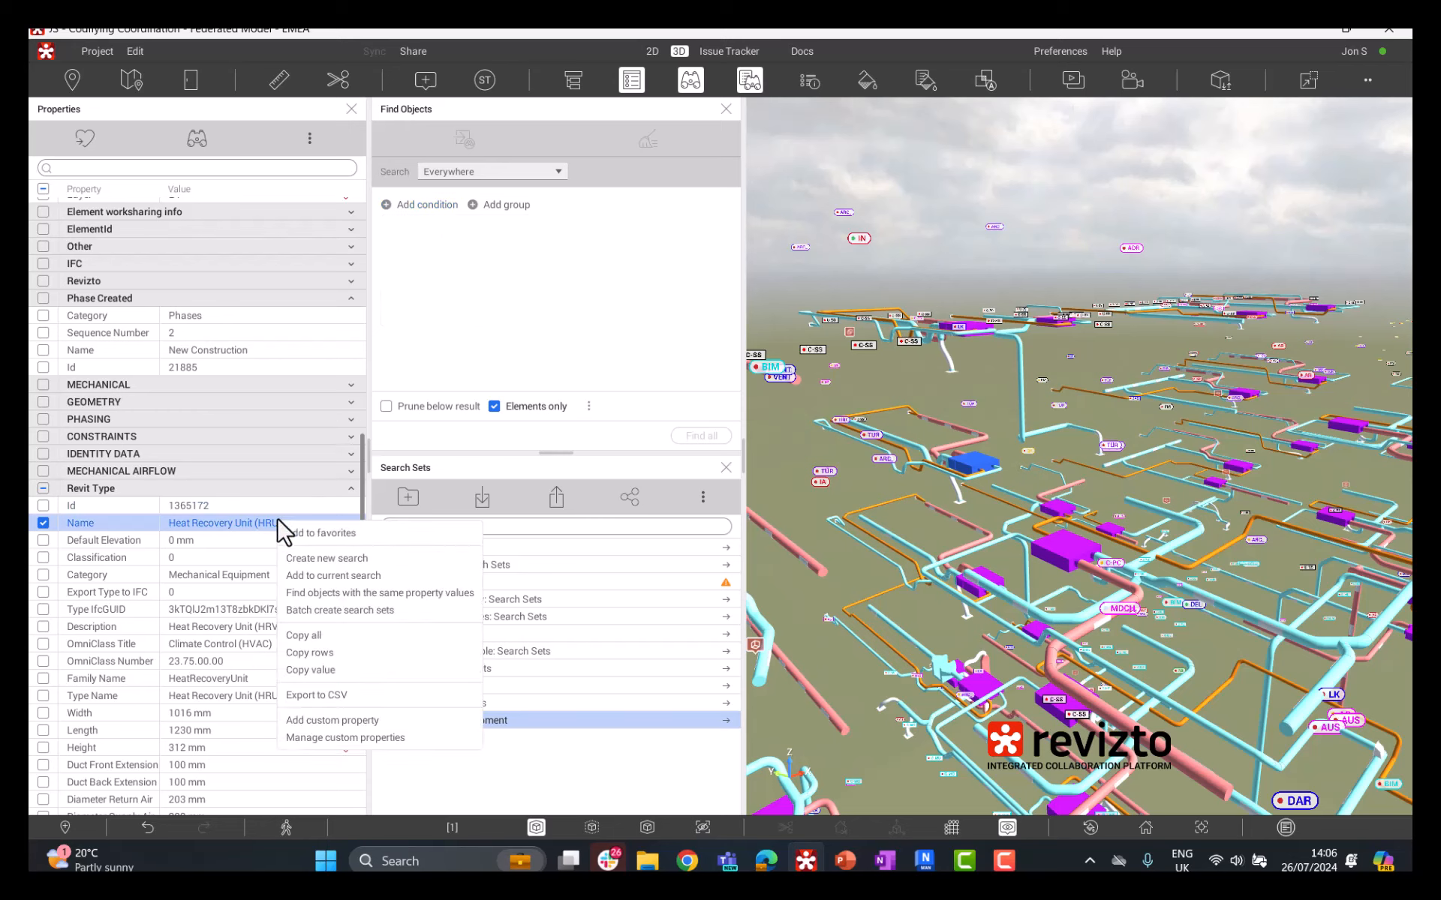
{"action": "left_click", "coordinate": [345, 574]}
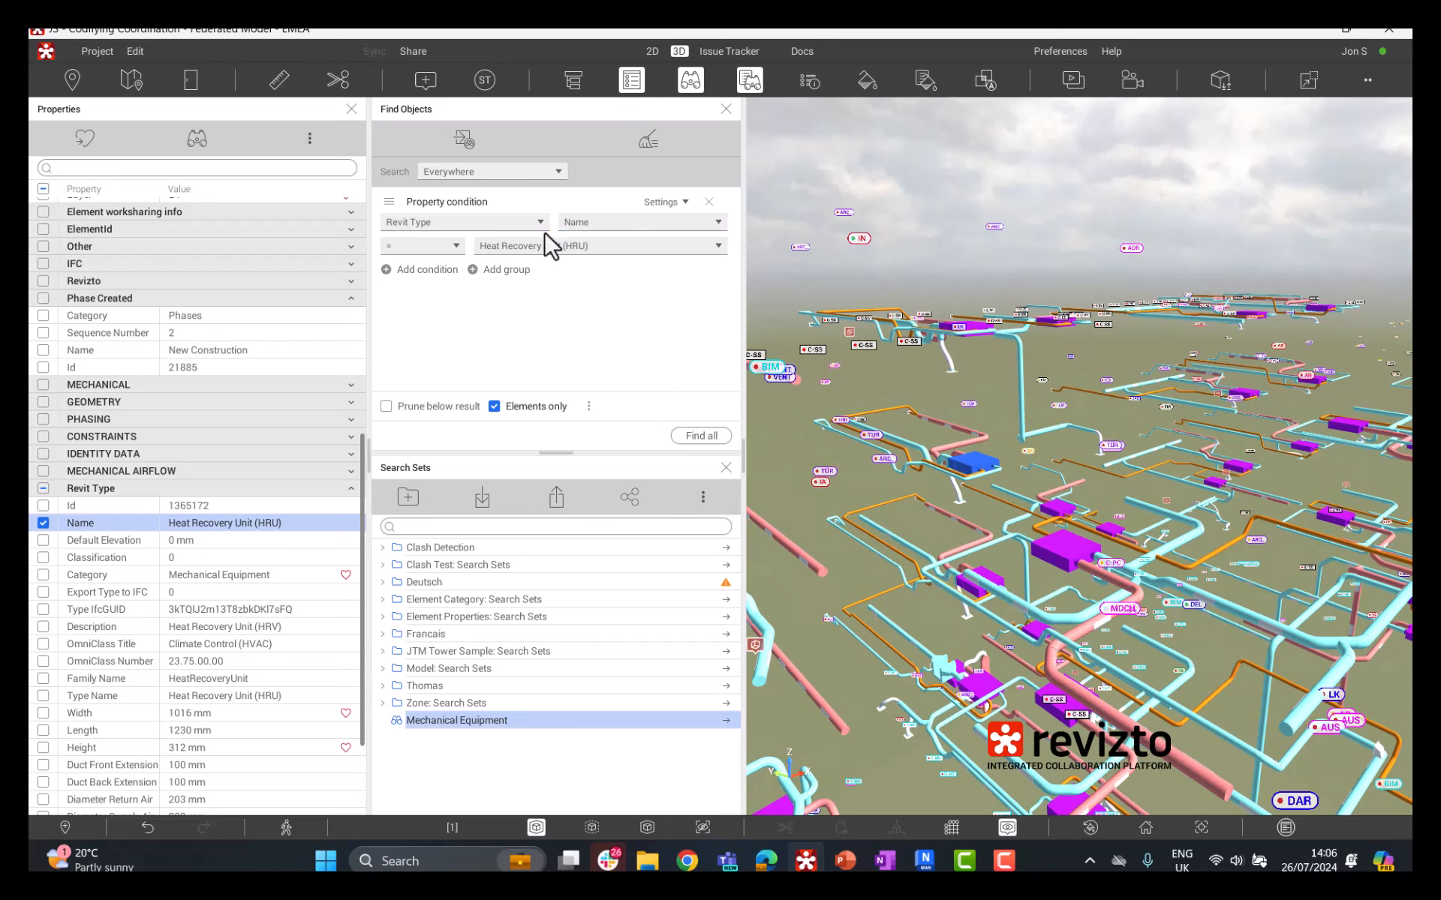
Step: Find all objects matching the Heat Recovery Unit (HRU) condition and isolate them in the 3D view
{"action": "left_click", "coordinate": [702, 435]}
{"action": "middle_click_drag", "start_coordinate": [1119, 502], "coordinate": [1082, 510]}
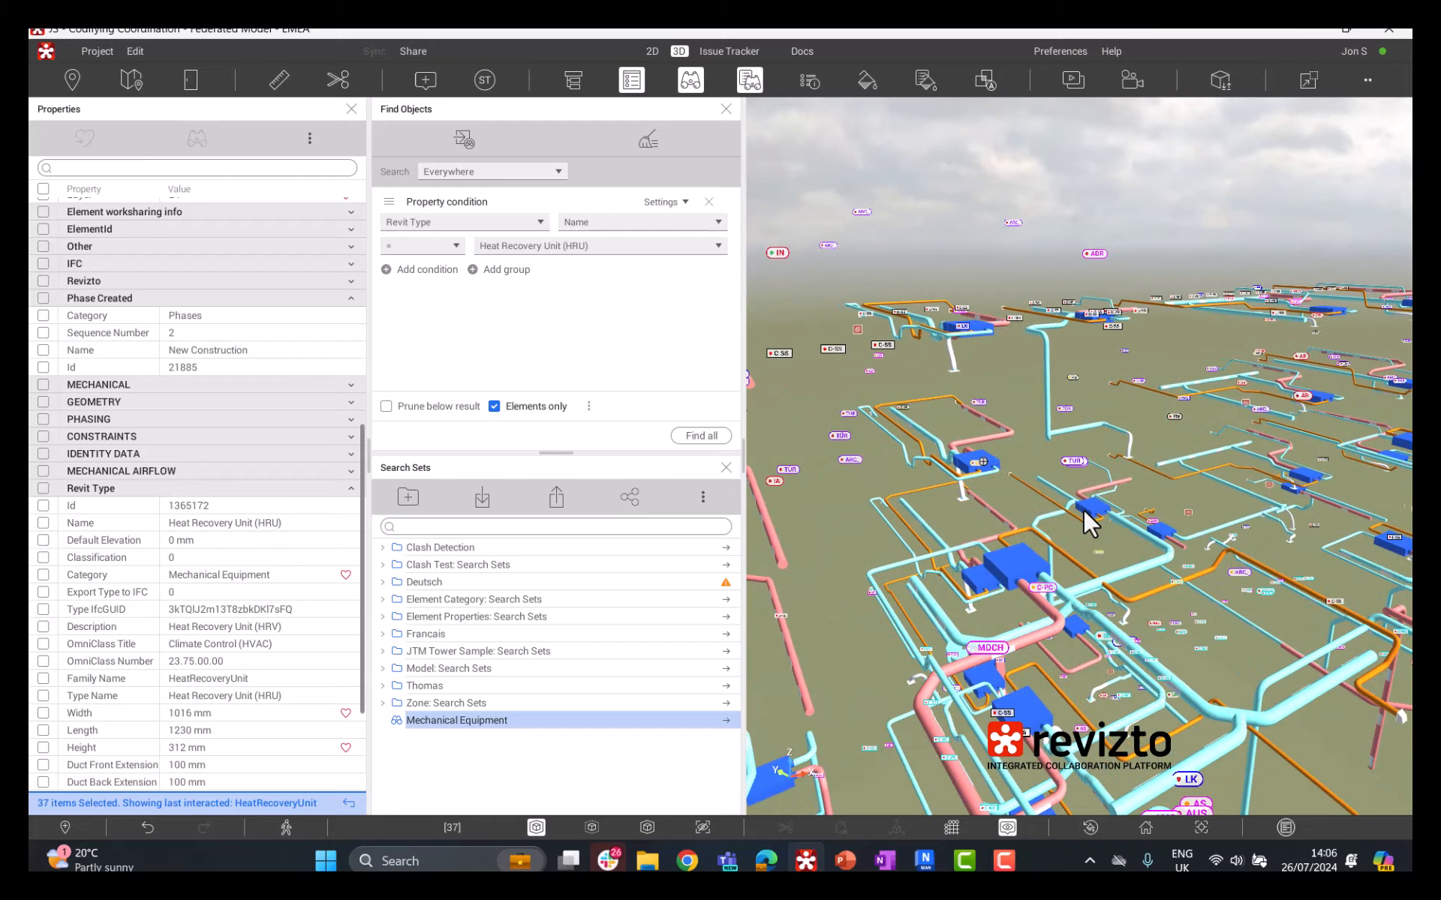
{"action": "right_click", "coordinate": [1084, 510]}
{"action": "left_click", "coordinate": [1125, 525]}
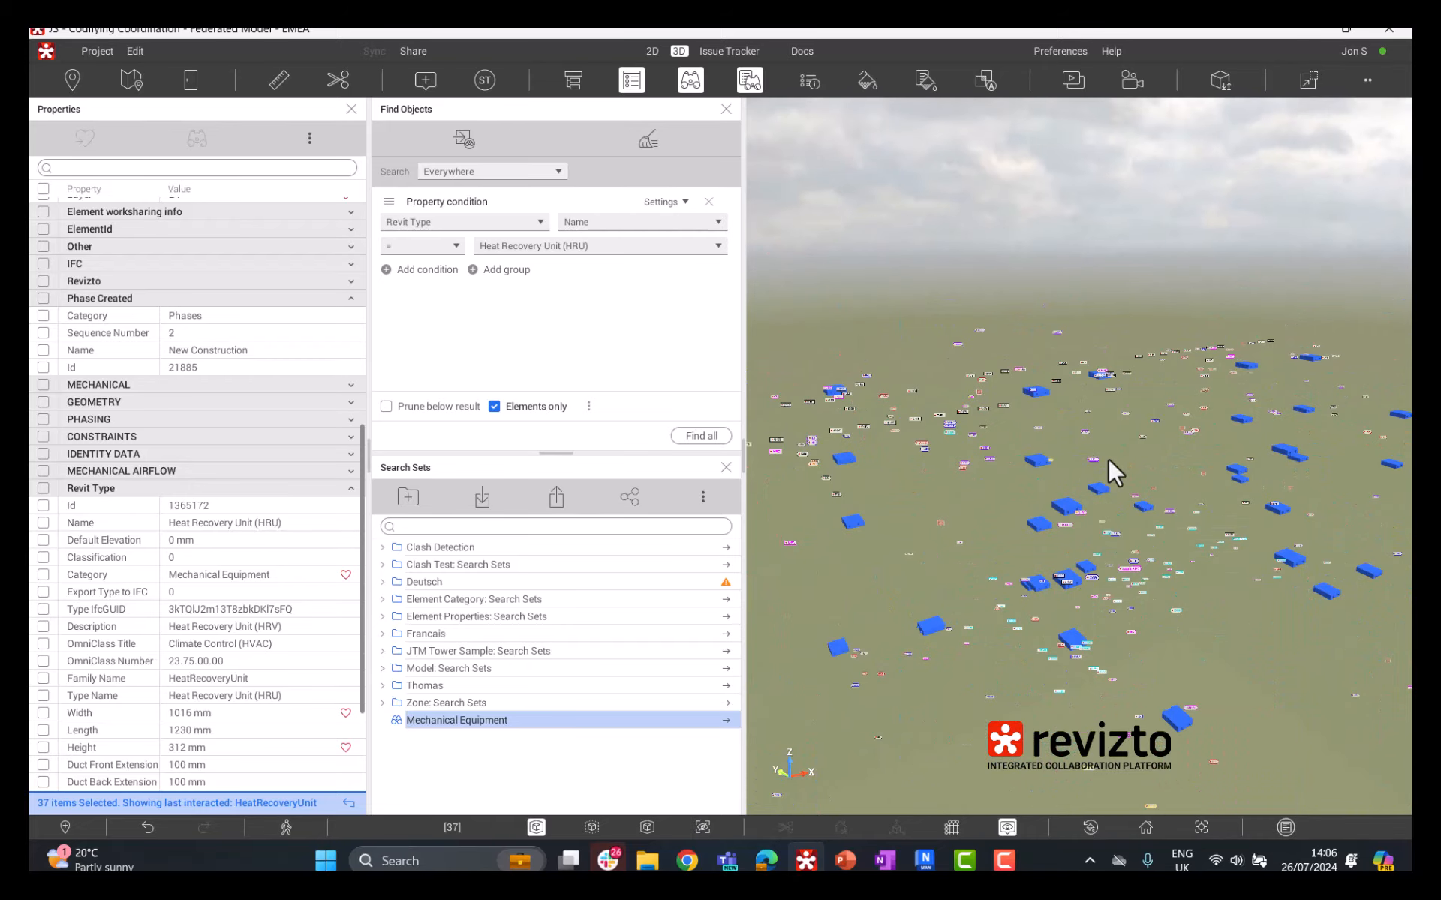
{"action": "mouse_move", "coordinate": [1109, 460]}
{"action": "middle_mouse_down"}
{"action": "mouse_move", "coordinate": [1231, 466]}
{"action": "mouse_move", "coordinate": [1106, 466]}
{"action": "middle_mouse_up"}
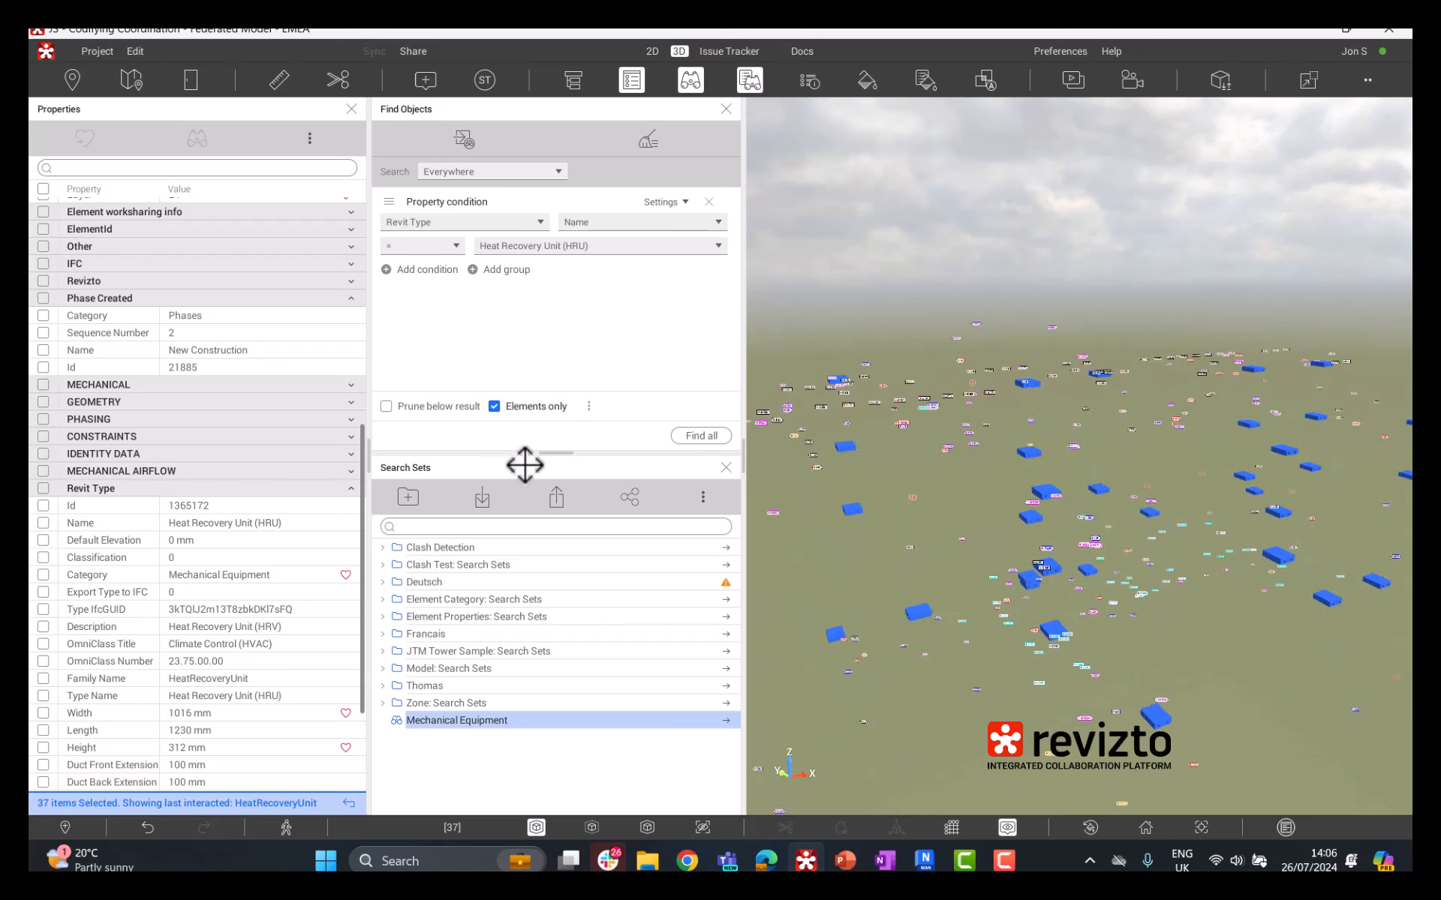
Step: Save the current search as a new search set named HRUs in the root folder
{"action": "left_click", "coordinate": [464, 142]}
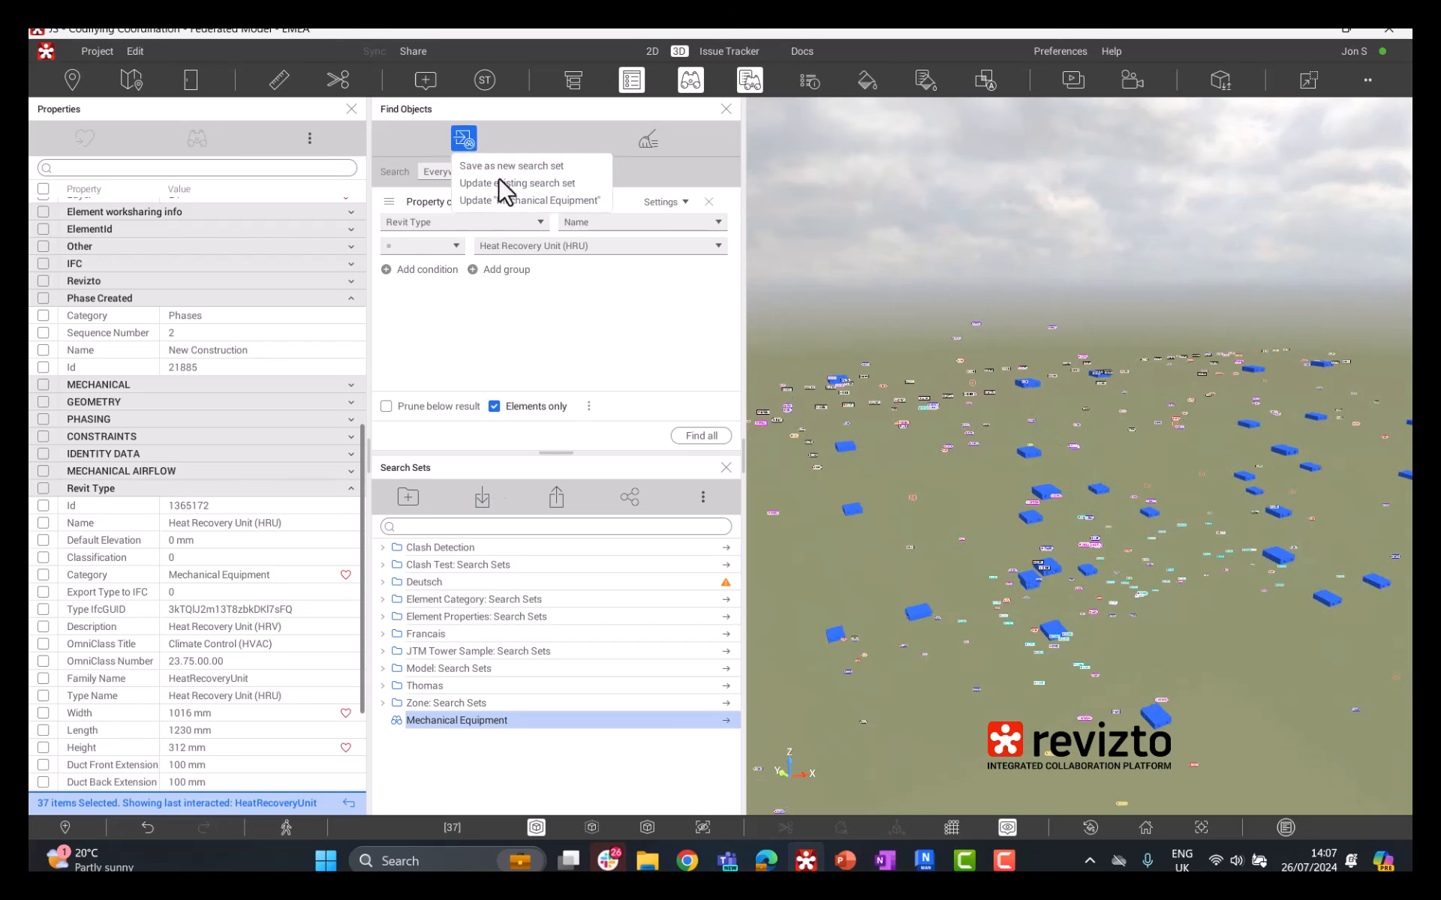
{"action": "left_click", "coordinate": [519, 165]}
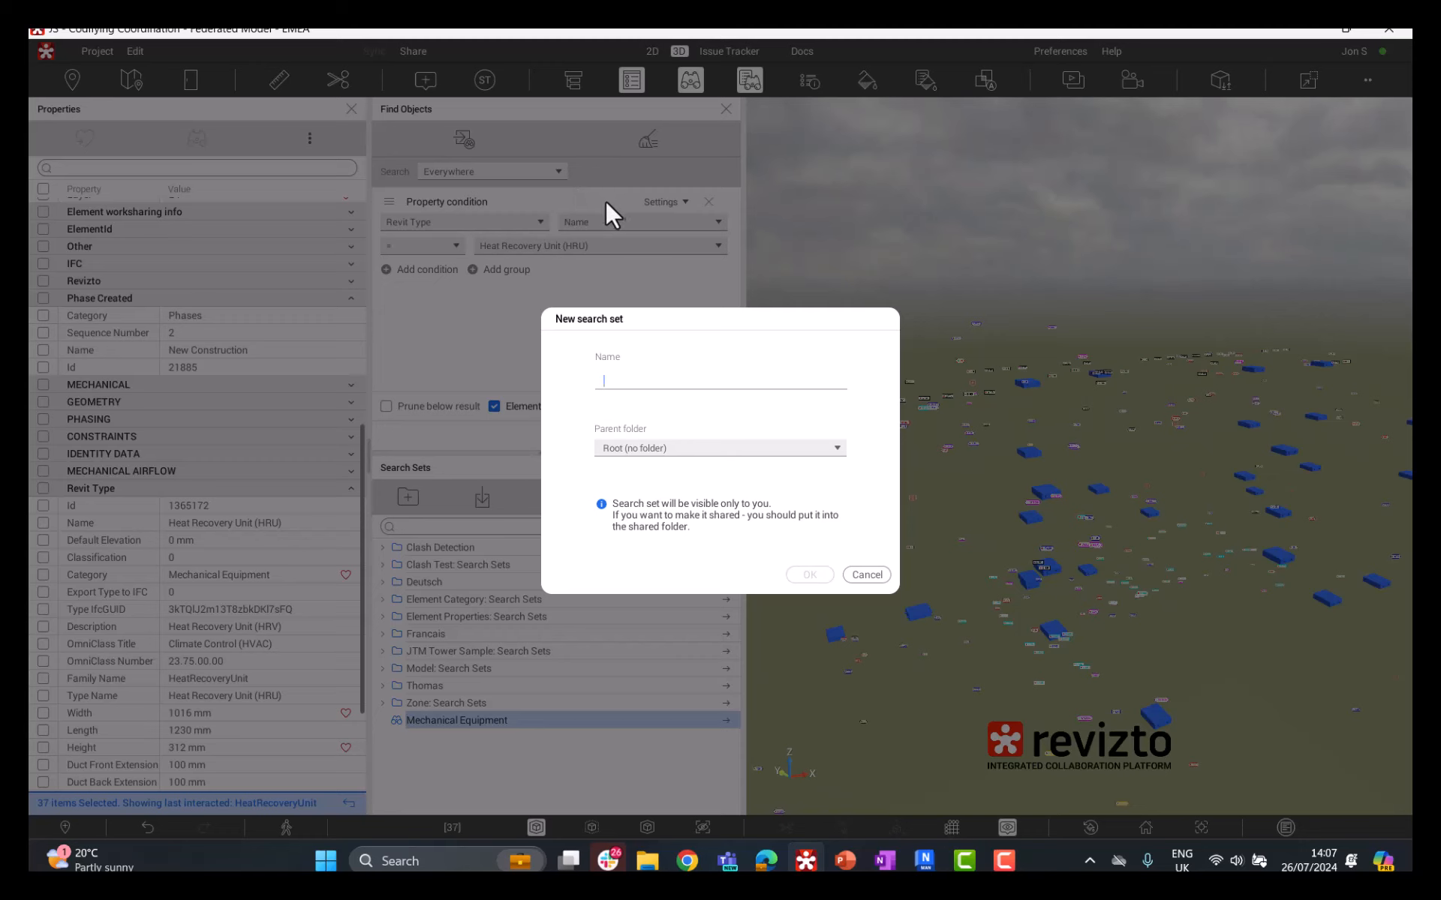
{"action": "type", "text": "HRUs"}
{"action": "left_click", "coordinate": [808, 574]}
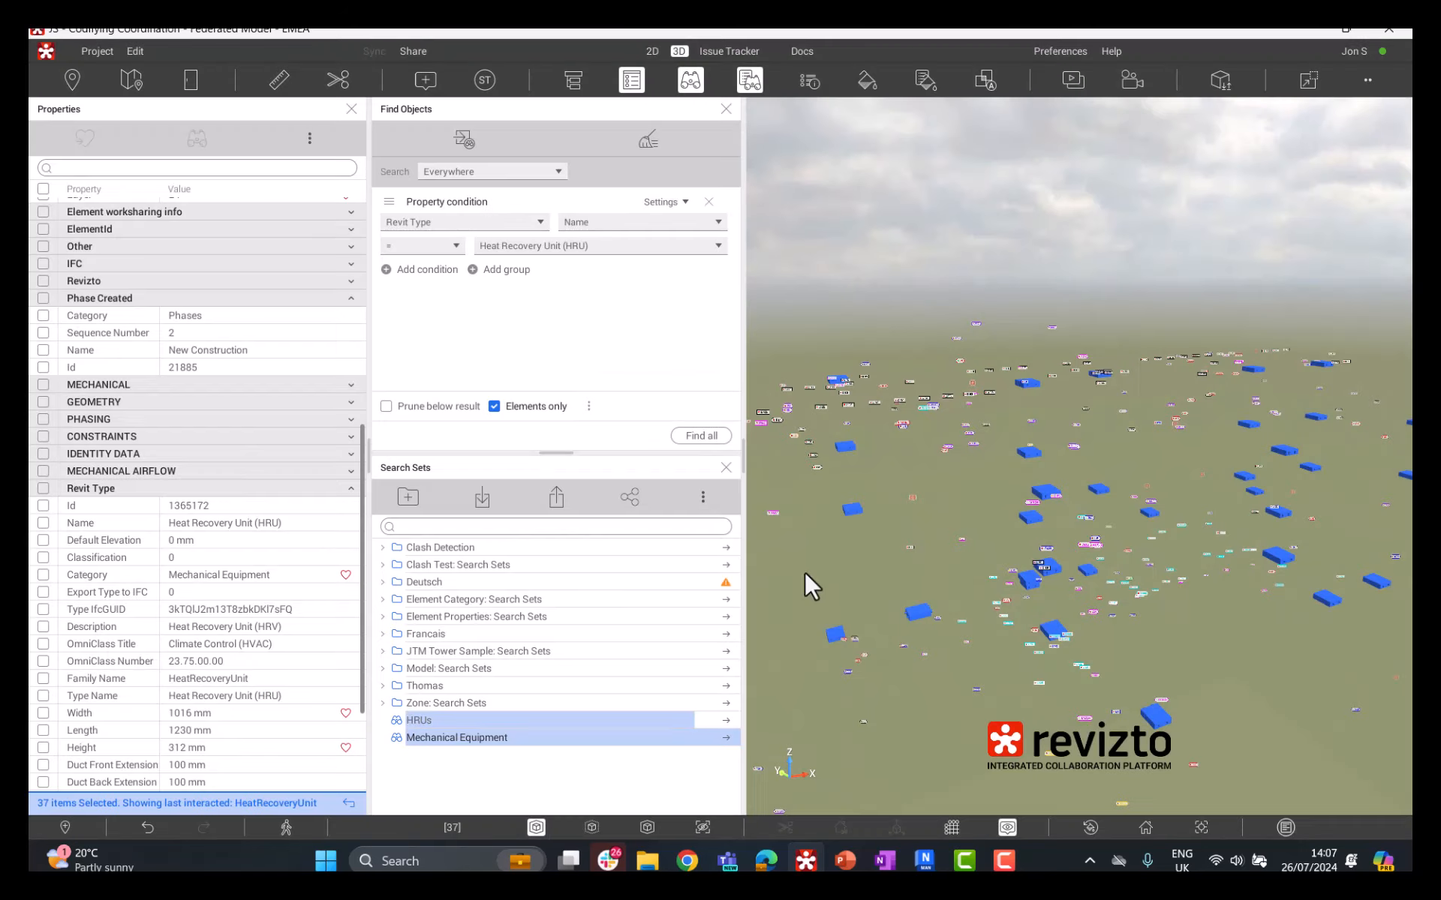
Step: Restore the full model view, select the units with the HRUs search set and isolate them
{"action": "left_click", "coordinate": [443, 720]}
{"action": "left_click", "coordinate": [1150, 828]}
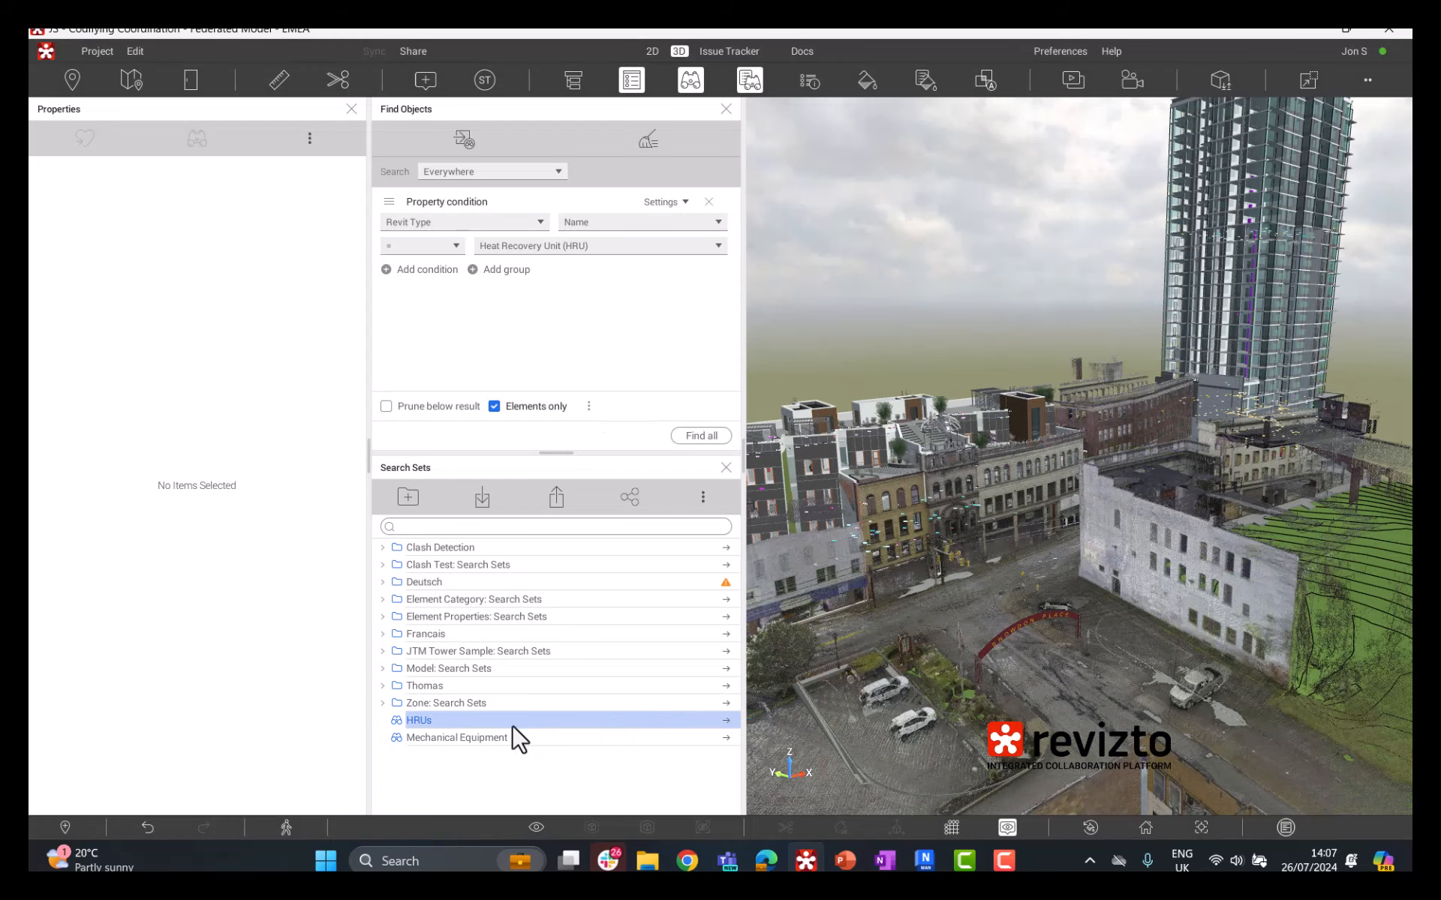
{"action": "left_click", "coordinate": [553, 722]}
{"action": "right_click", "coordinate": [983, 496]}
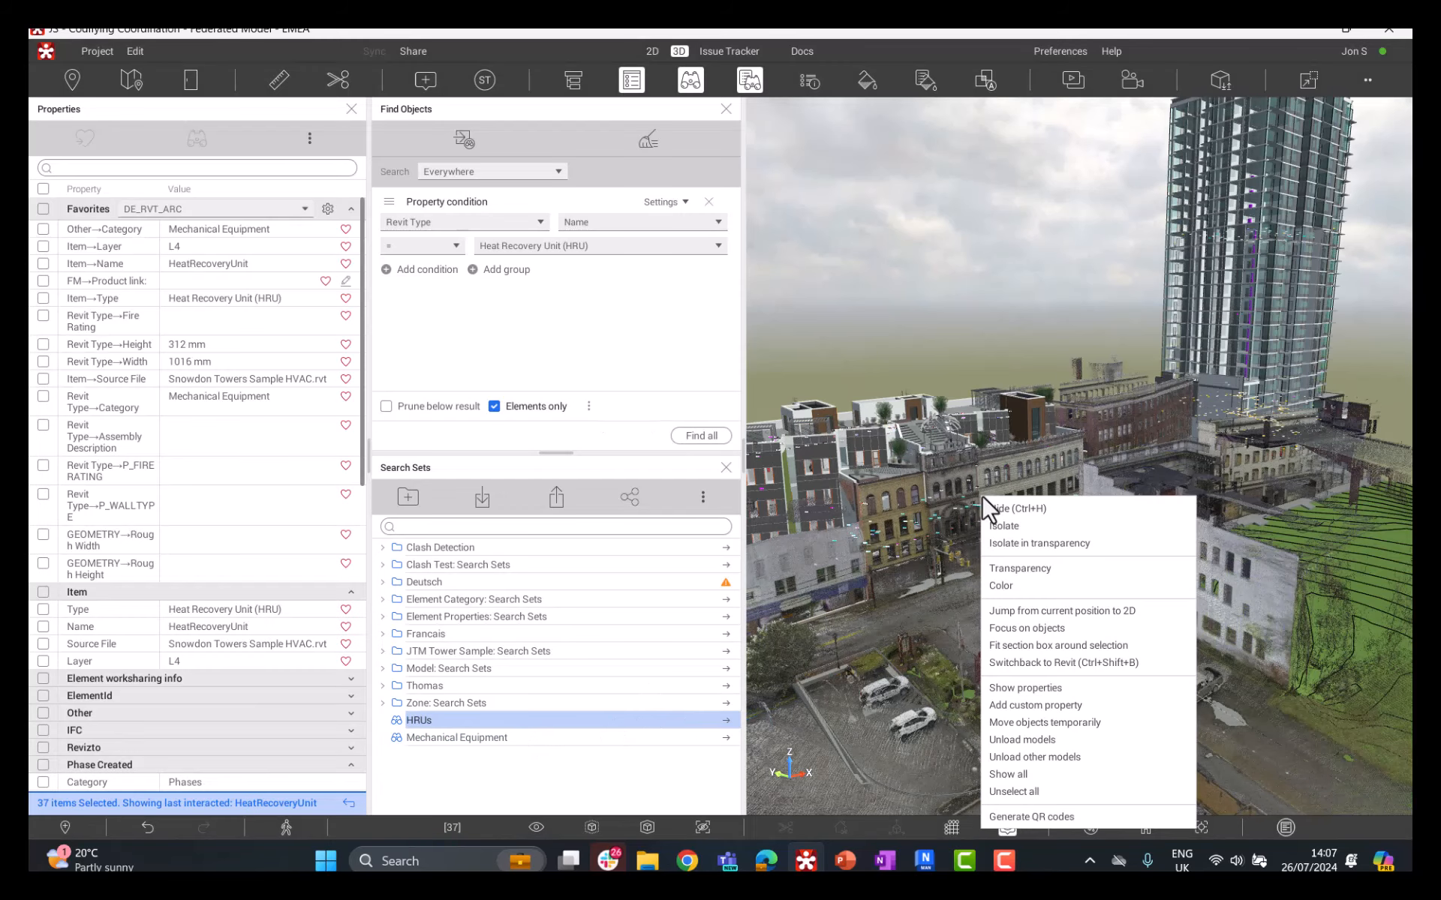
{"action": "left_click", "coordinate": [1015, 525]}
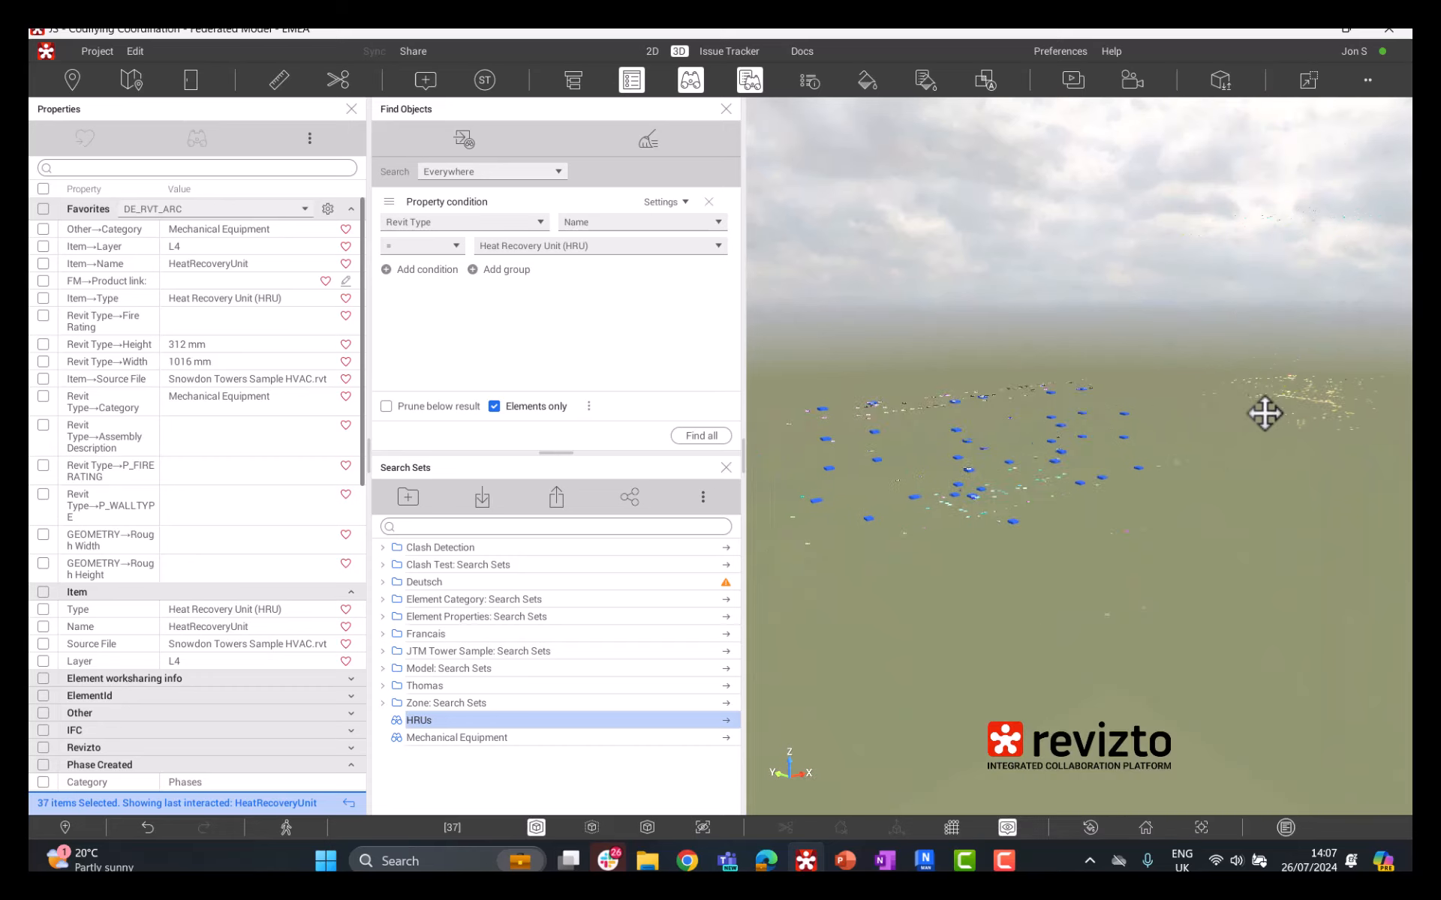
Step: List the isolated heat recovery units in the Selection Inspector
{"action": "scroll", "coordinate": [979, 448], "scroll_direction": "up", "scroll_amount": 3}
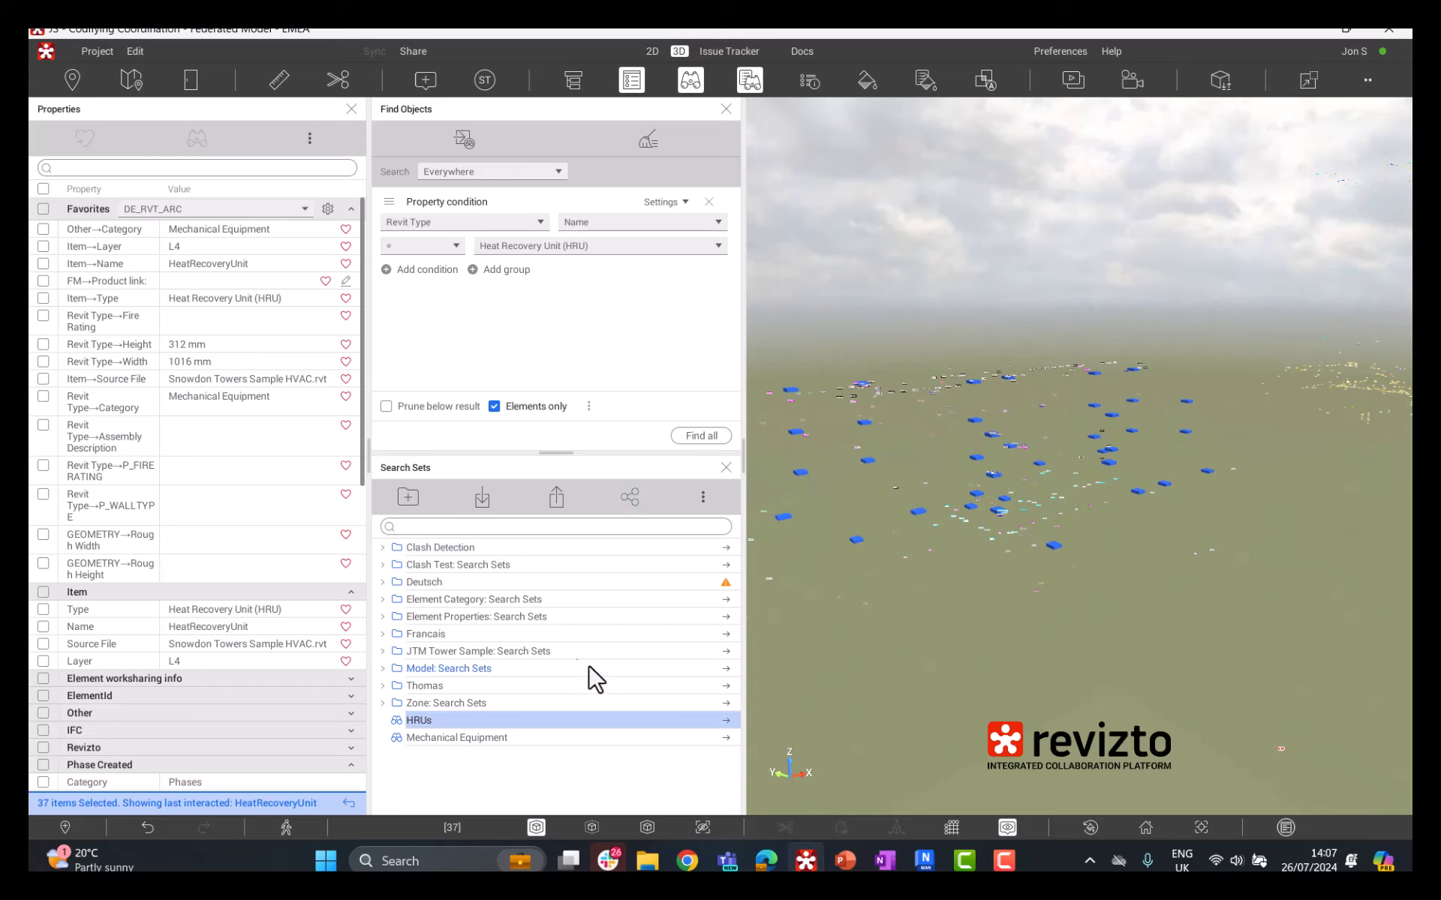
{"action": "left_click_drag", "start_coordinate": [971, 500], "coordinate": [953, 462]}
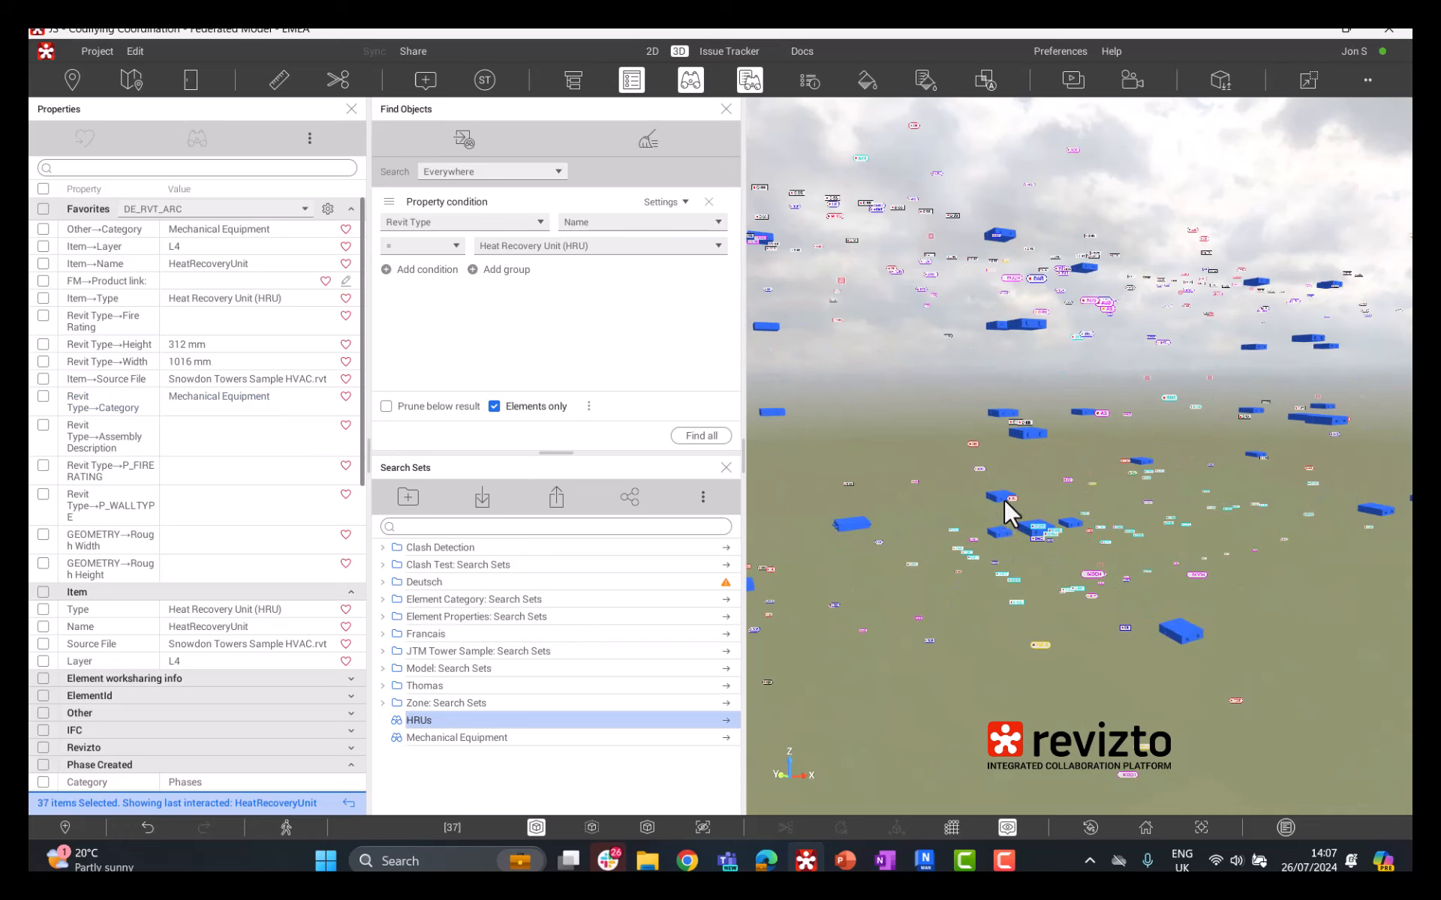
{"action": "scroll", "coordinate": [1003, 495], "scroll_direction": "up", "scroll_amount": 3}
{"action": "left_click", "coordinate": [808, 79]}
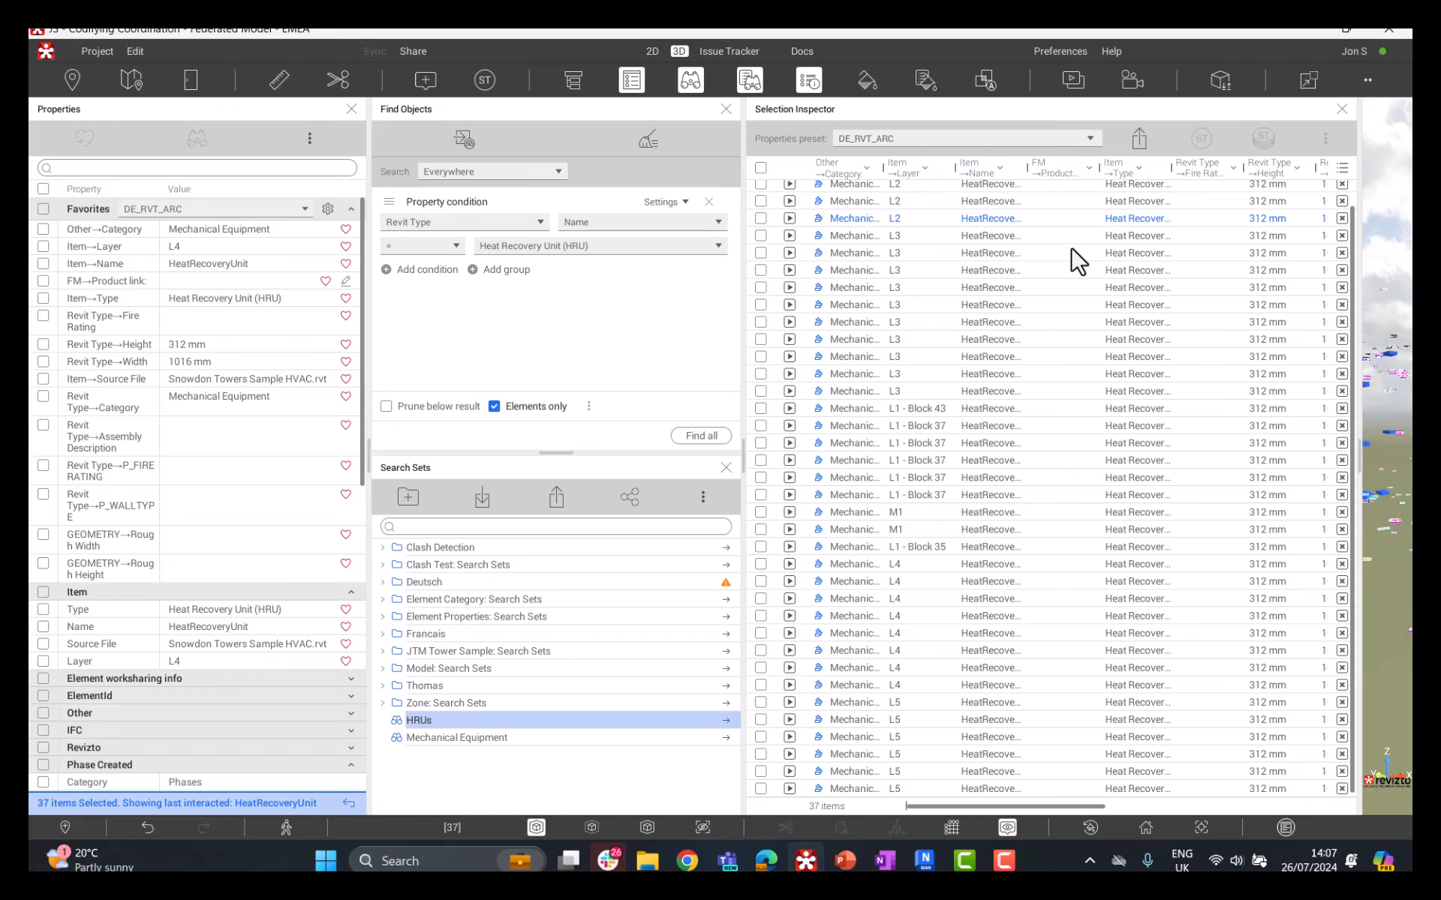
{"action": "scroll", "coordinate": [1080, 315], "scroll_direction": "up", "scroll_amount": 1}
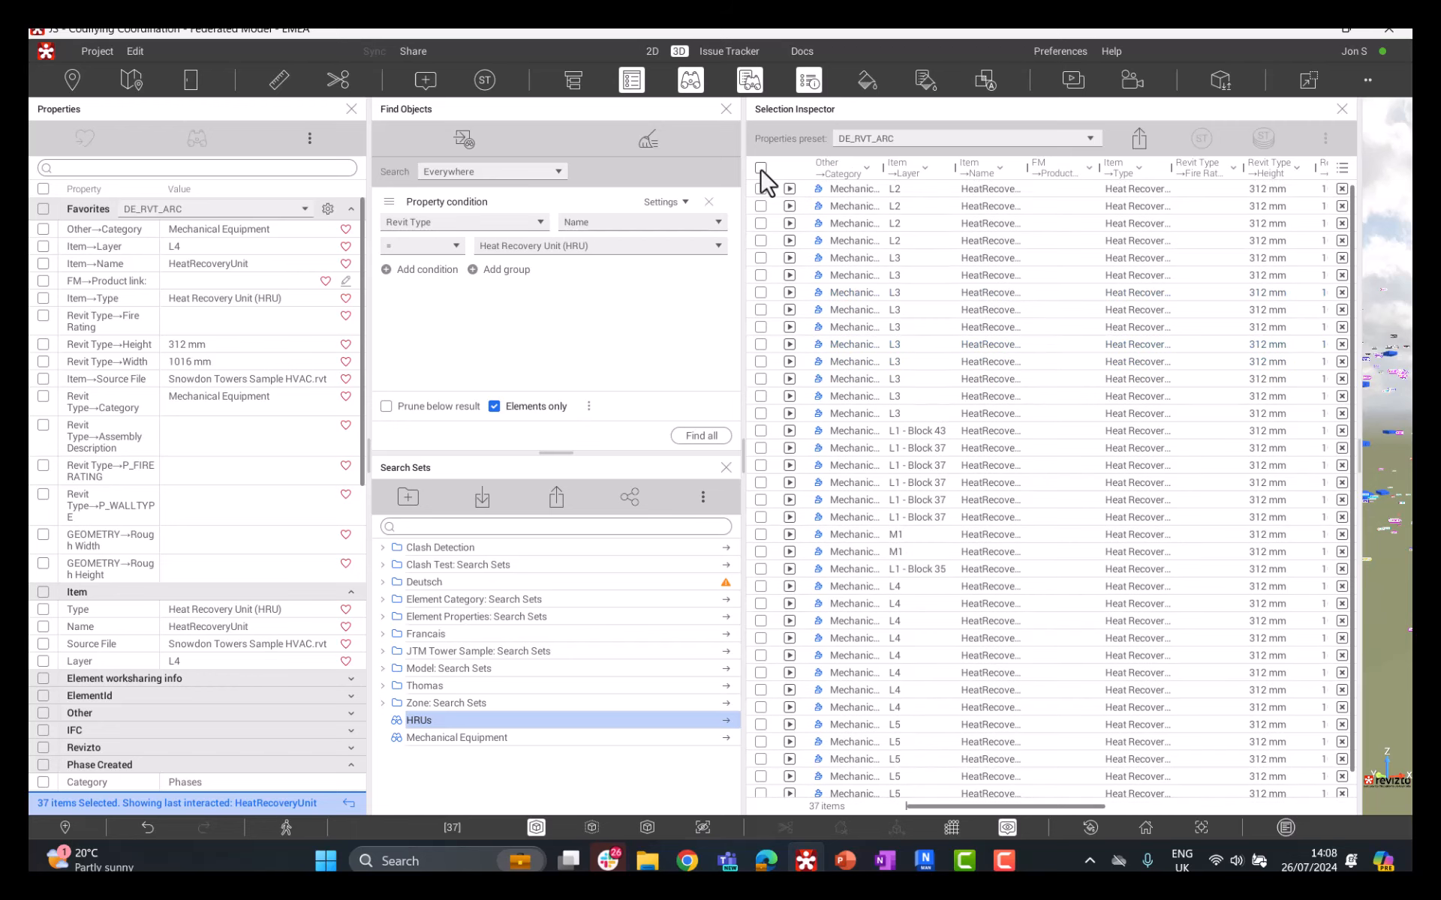
{"action": "left_click", "coordinate": [760, 168]}
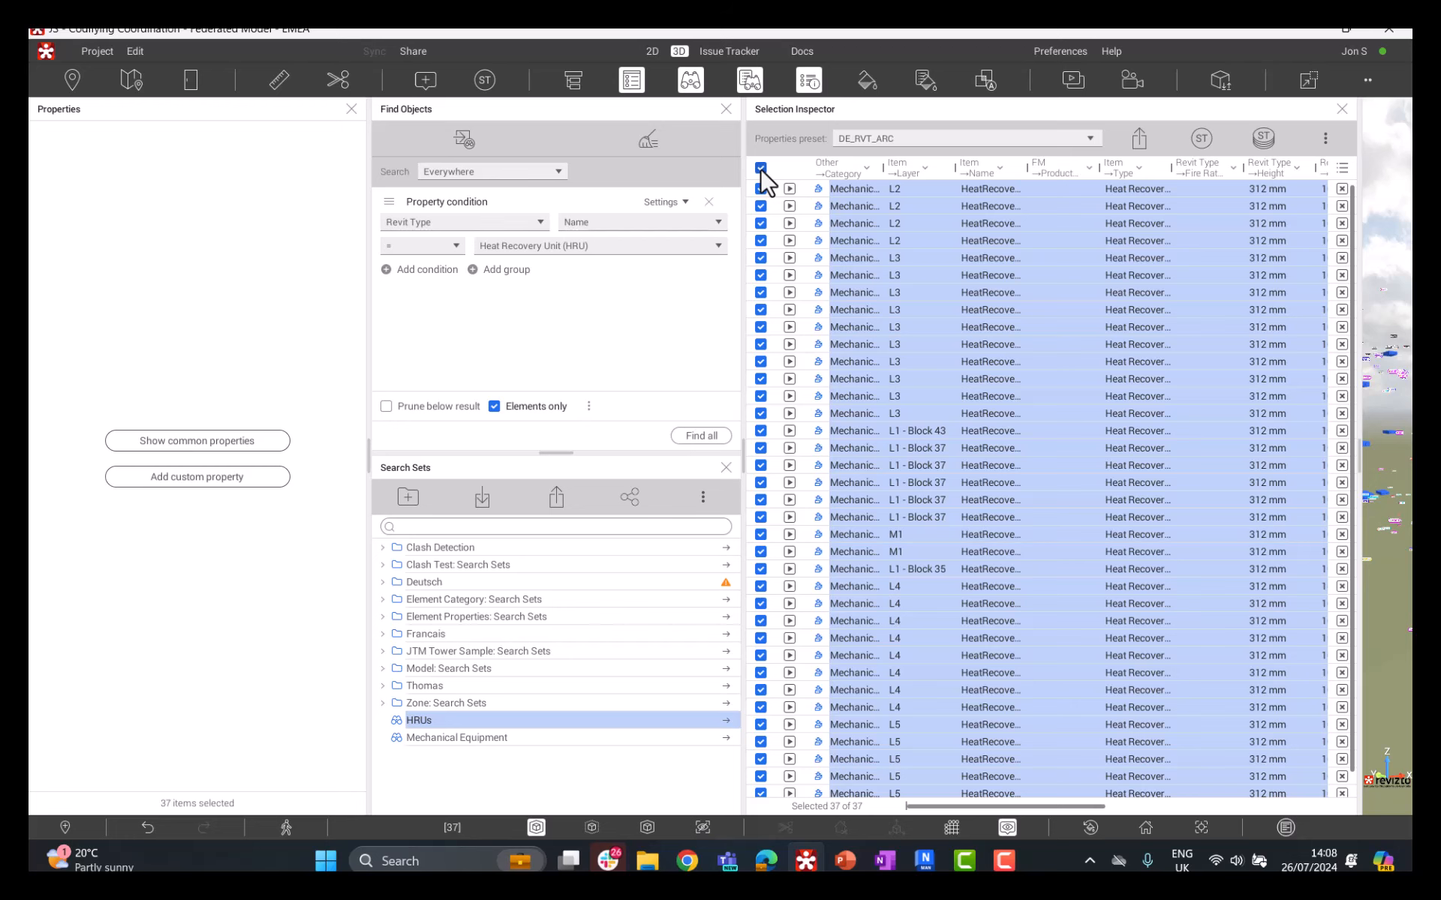
{"action": "left_click", "coordinate": [760, 168]}
{"action": "left_click", "coordinate": [761, 188]}
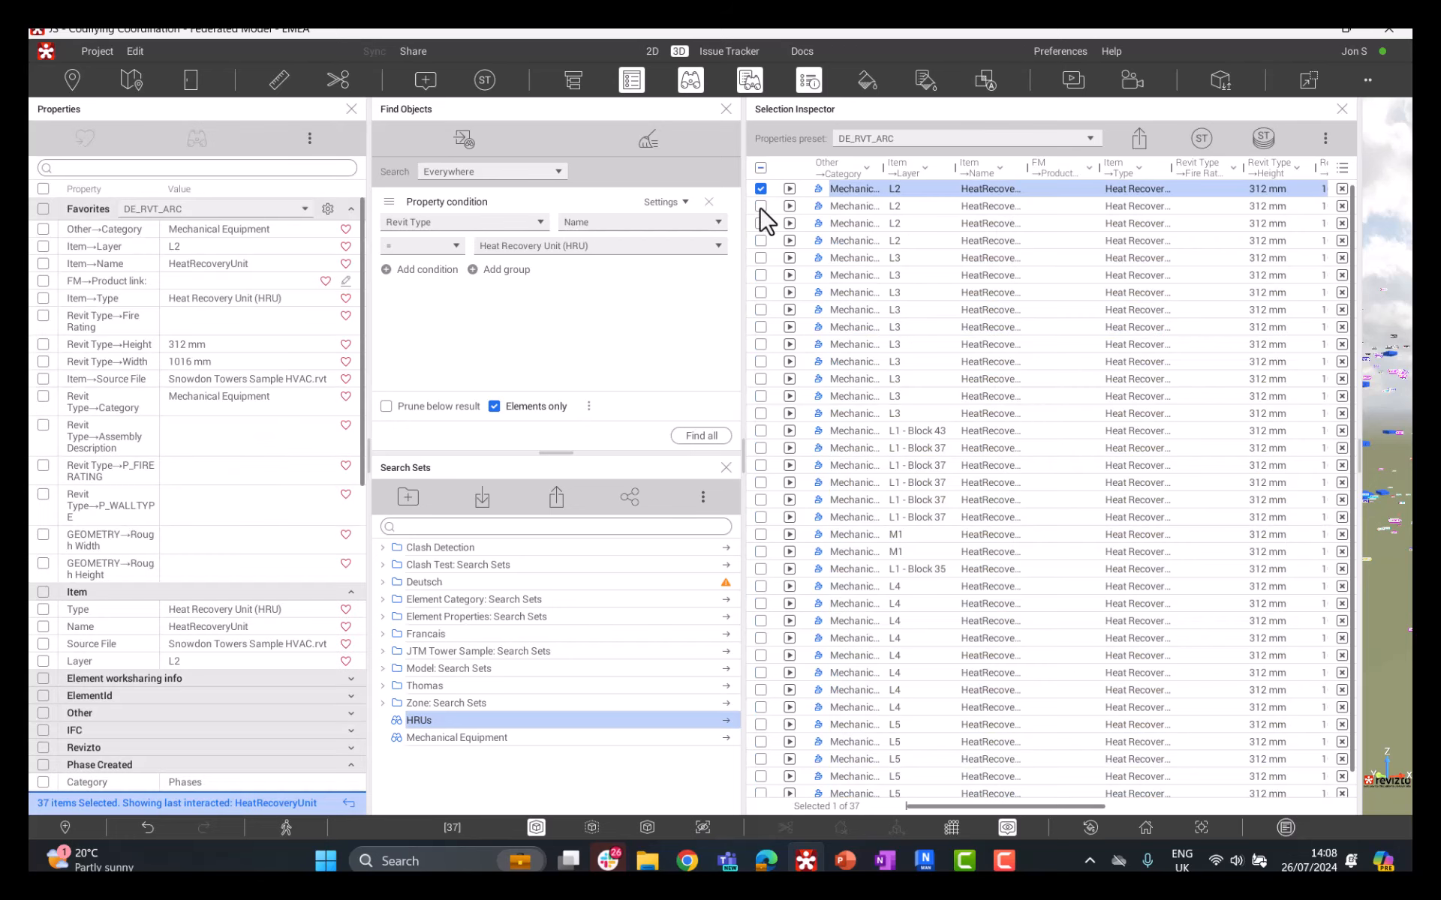
{"action": "left_click", "coordinate": [760, 206]}
{"action": "left_click", "coordinate": [760, 205]}
{"action": "left_click", "coordinate": [761, 188]}
Step: Select every listed heat recovery unit and create an ITP Installation Tracking Progress stamp from 14 Equipment Tracking for each one
{"action": "left_click", "coordinate": [761, 168]}
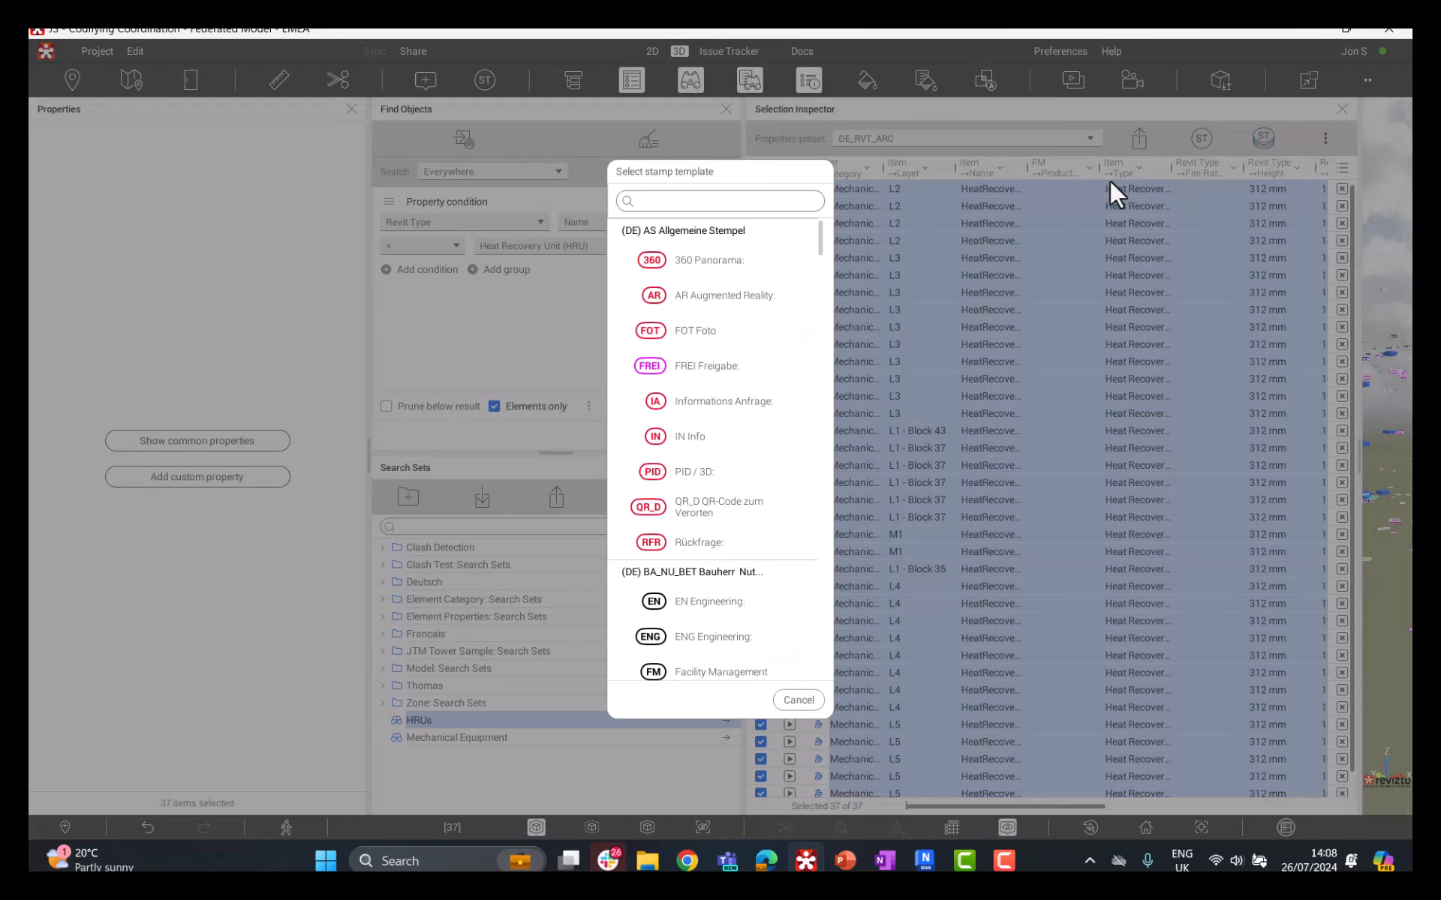
{"action": "left_click", "coordinate": [1264, 141]}
{"action": "scroll", "coordinate": [781, 349], "scroll_direction": "down", "scroll_amount": 6}
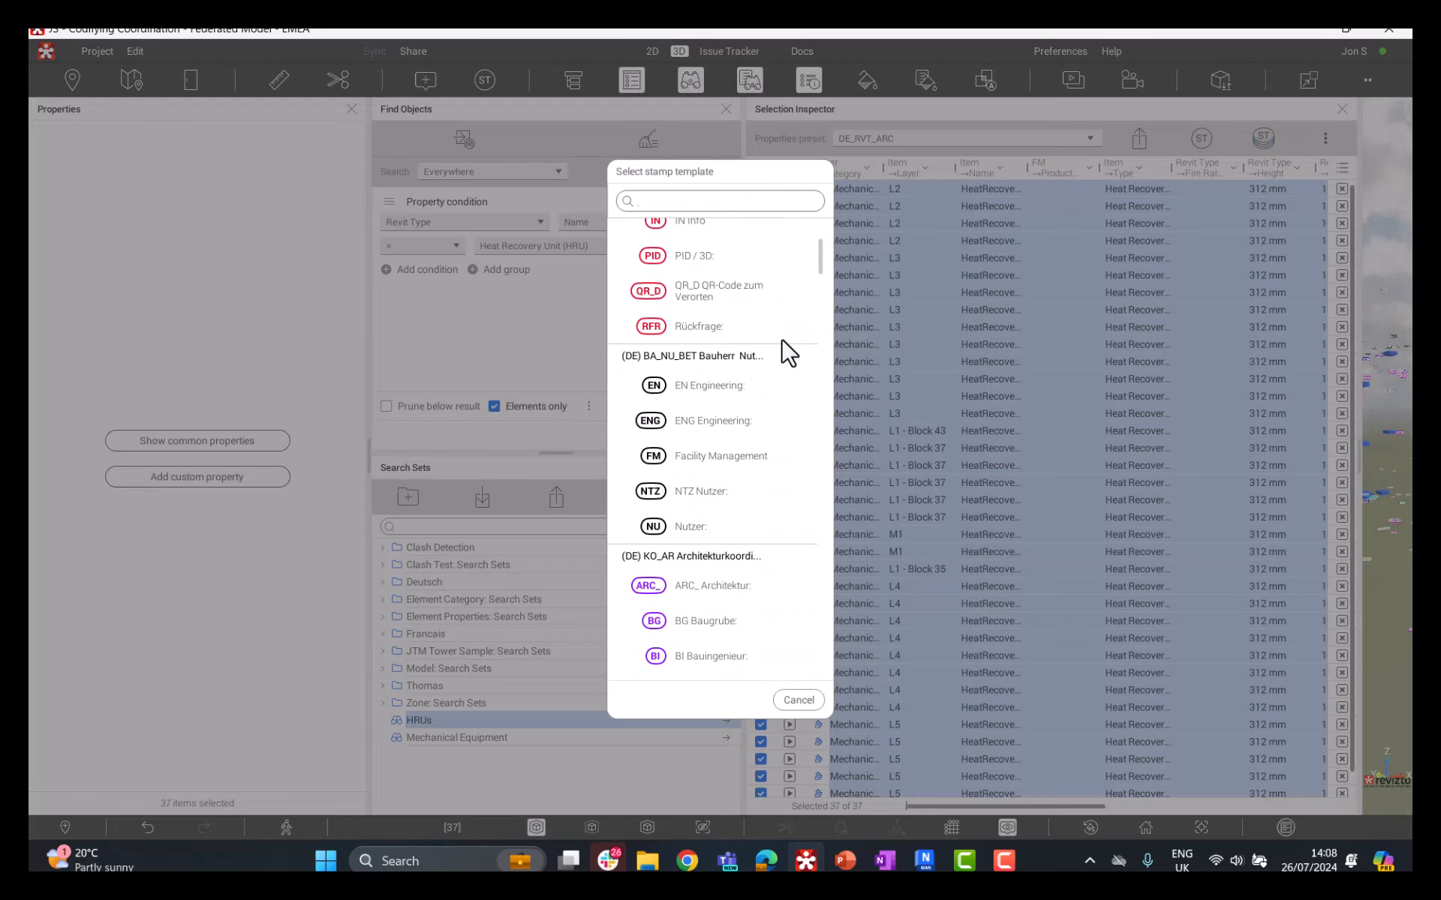
{"action": "scroll", "coordinate": [785, 349], "scroll_direction": "up", "scroll_amount": 6}
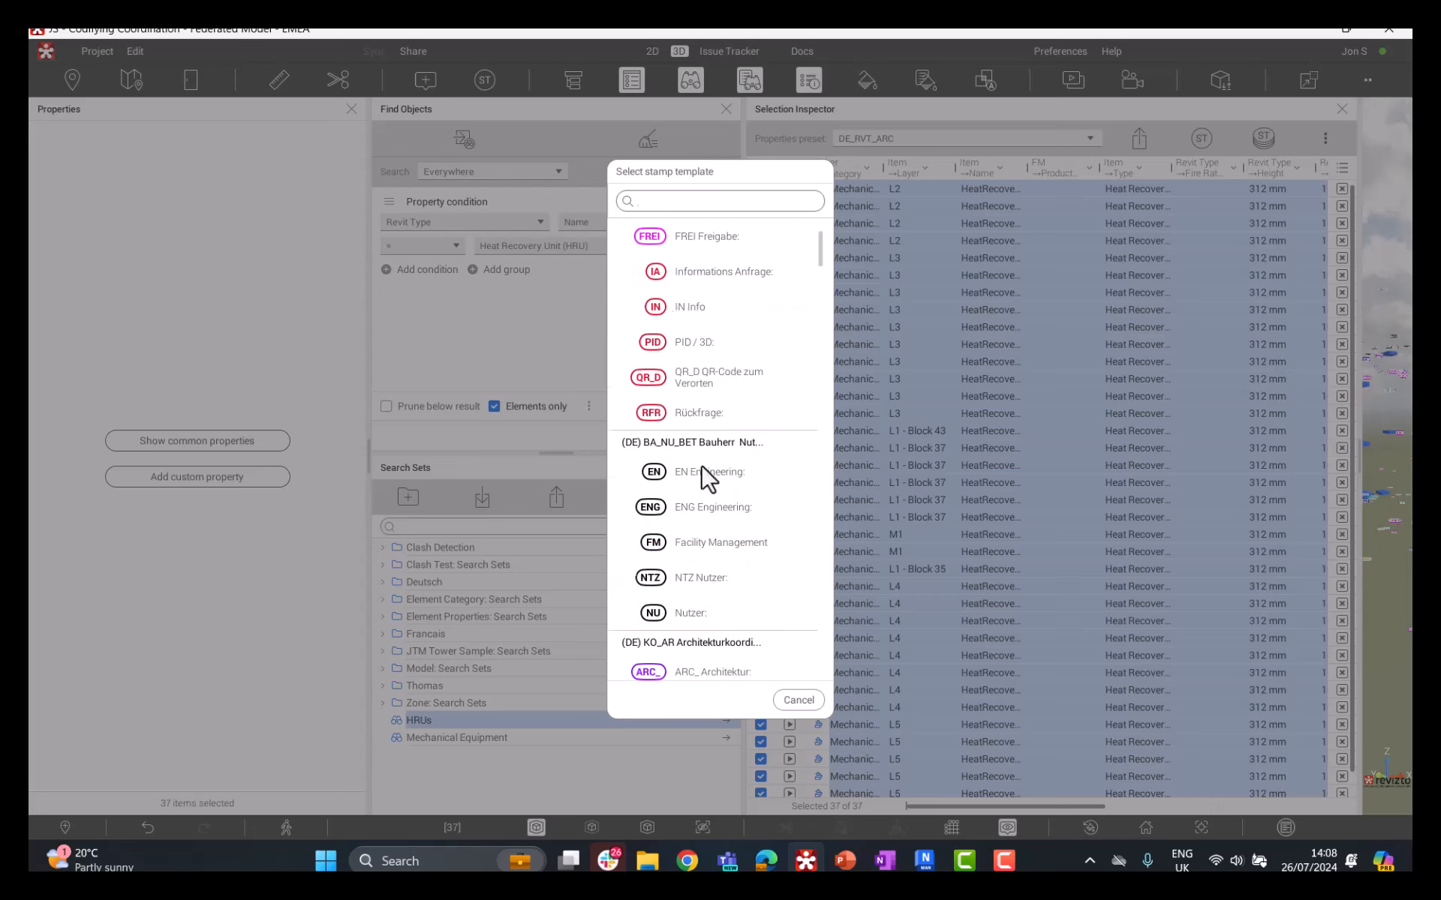
{"action": "scroll", "coordinate": [705, 478], "scroll_direction": "down", "scroll_amount": 15}
{"action": "scroll", "coordinate": [708, 478], "scroll_direction": "down", "scroll_amount": 5}
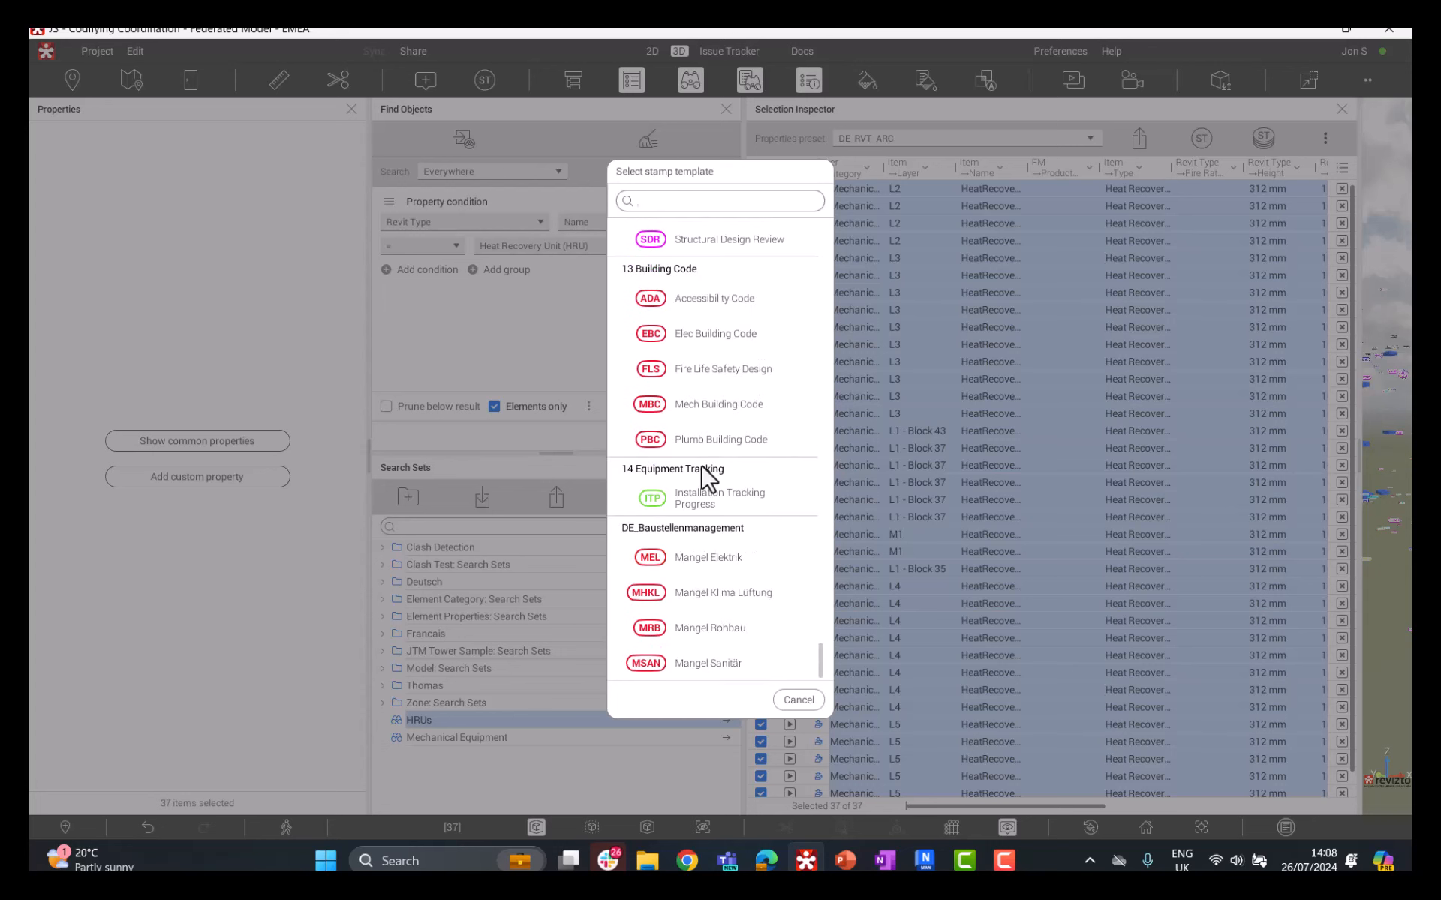
{"action": "left_click", "coordinate": [719, 498]}
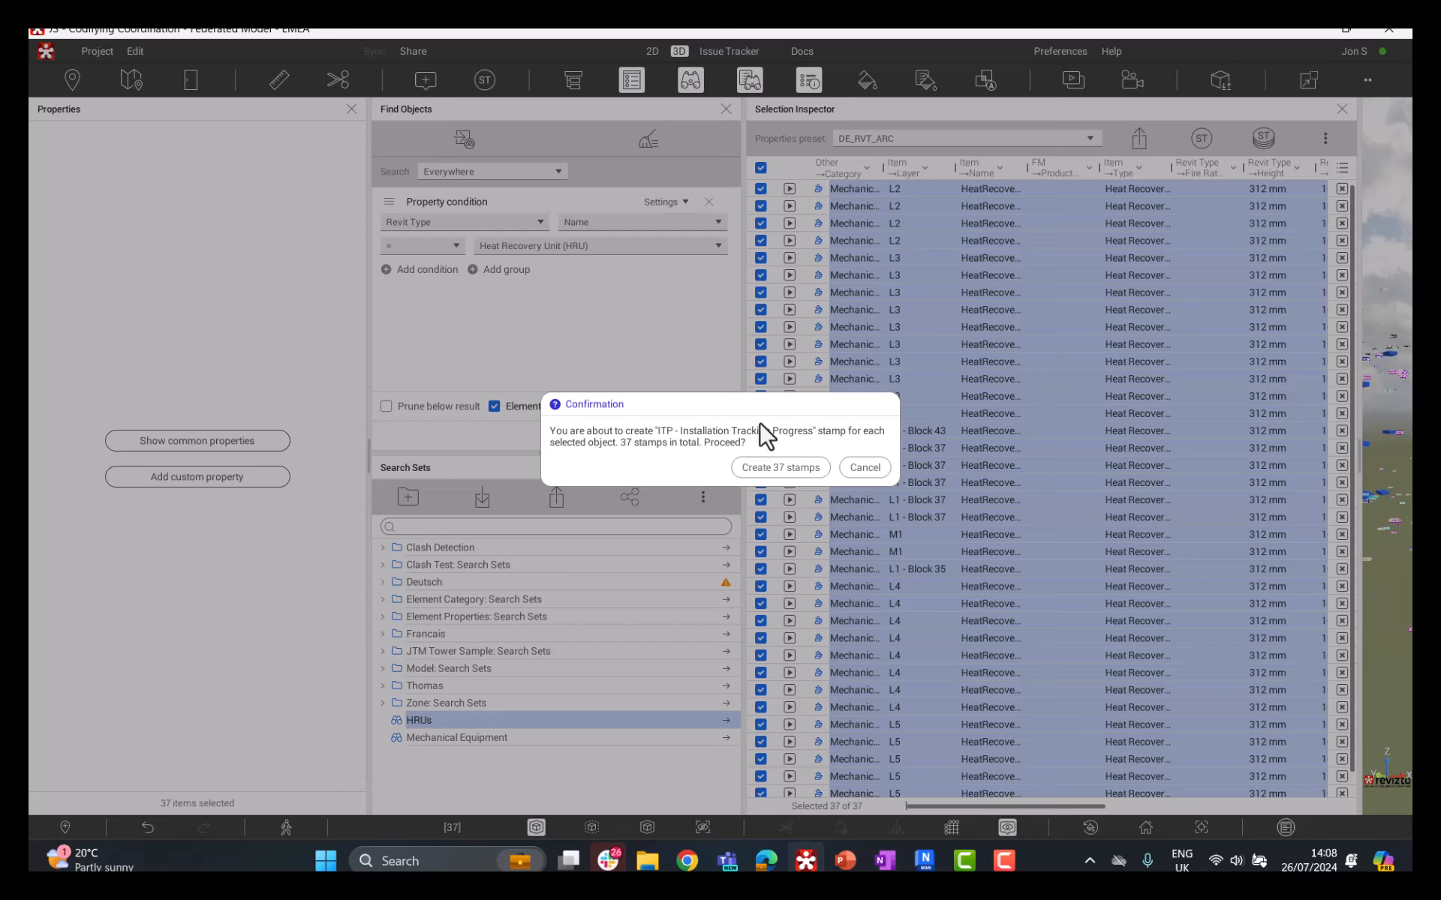
{"action": "left_click", "coordinate": [802, 474]}
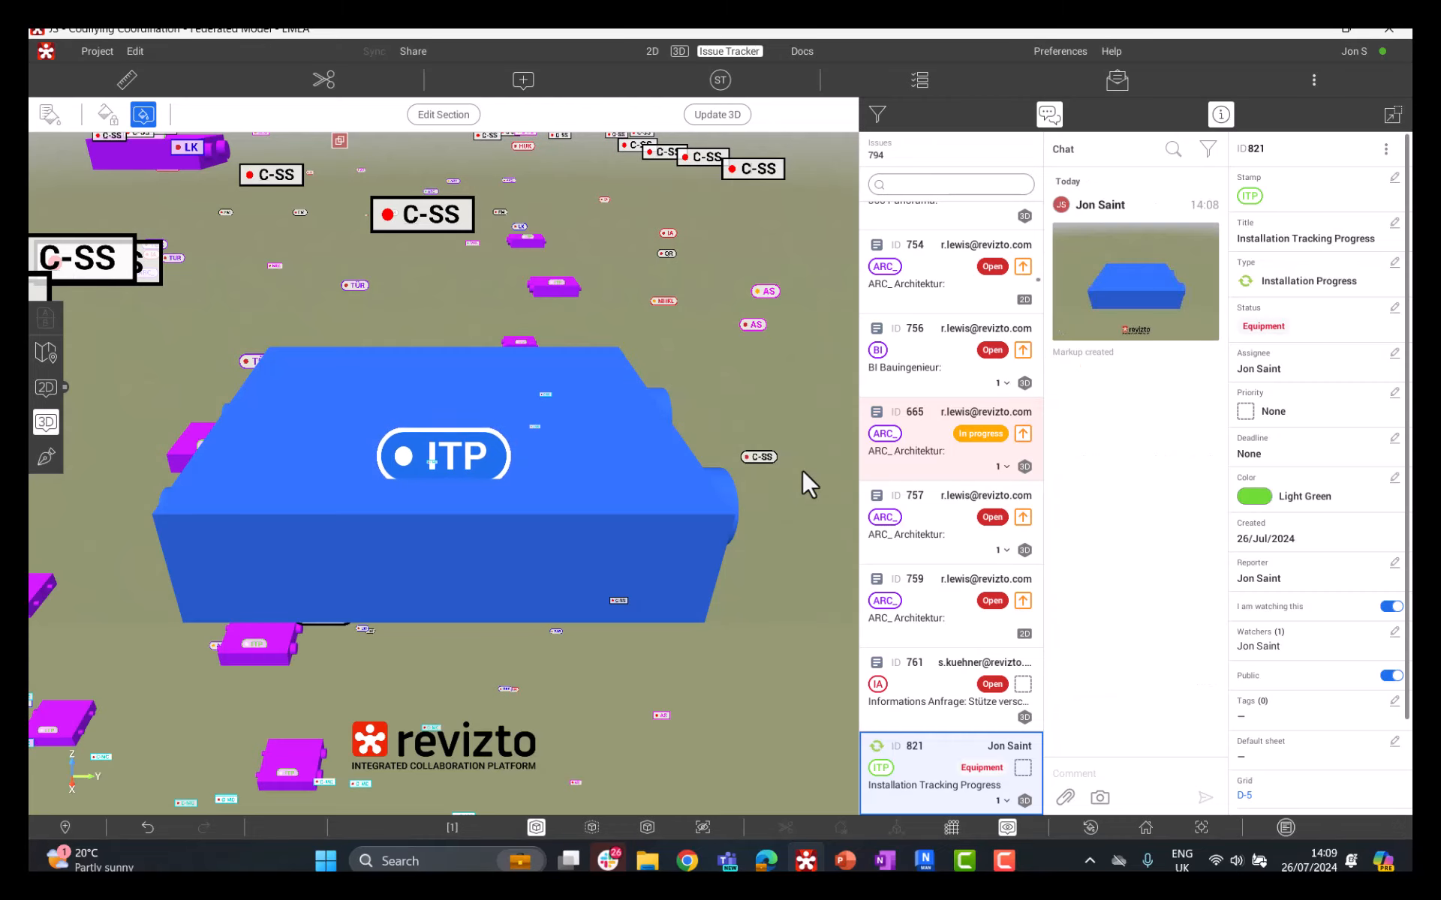
Step: Open the issue filters in the Issue Tracker and remove the By status category filter
{"action": "scroll", "coordinate": [641, 454], "scroll_direction": "down", "scroll_amount": 10}
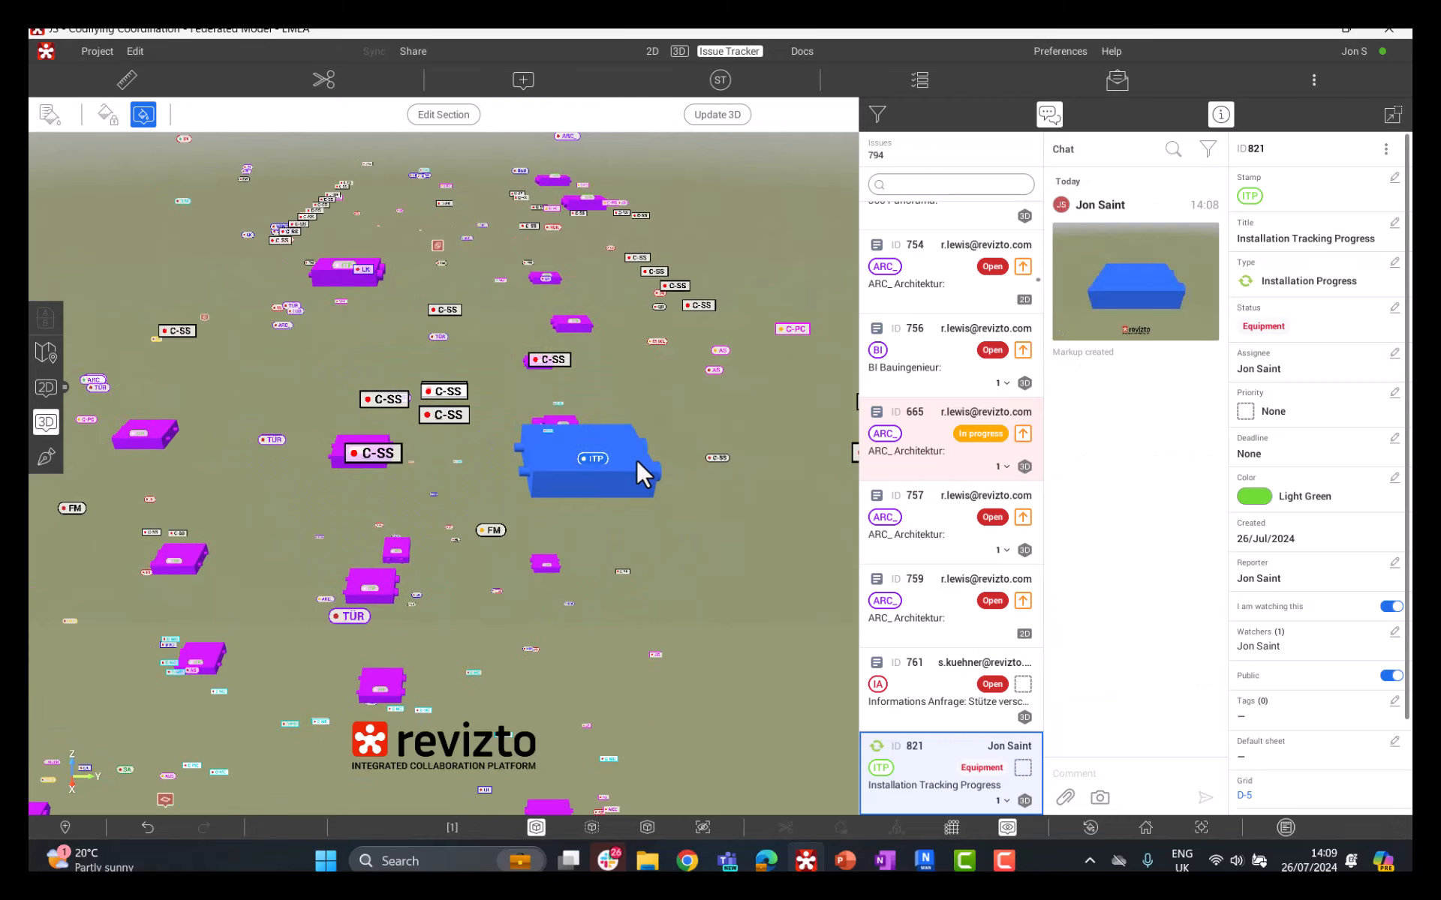
{"action": "left_click_drag", "start_coordinate": [498, 399], "coordinate": [635, 405]}
{"action": "scroll", "coordinate": [636, 462], "scroll_direction": "up", "scroll_amount": 3}
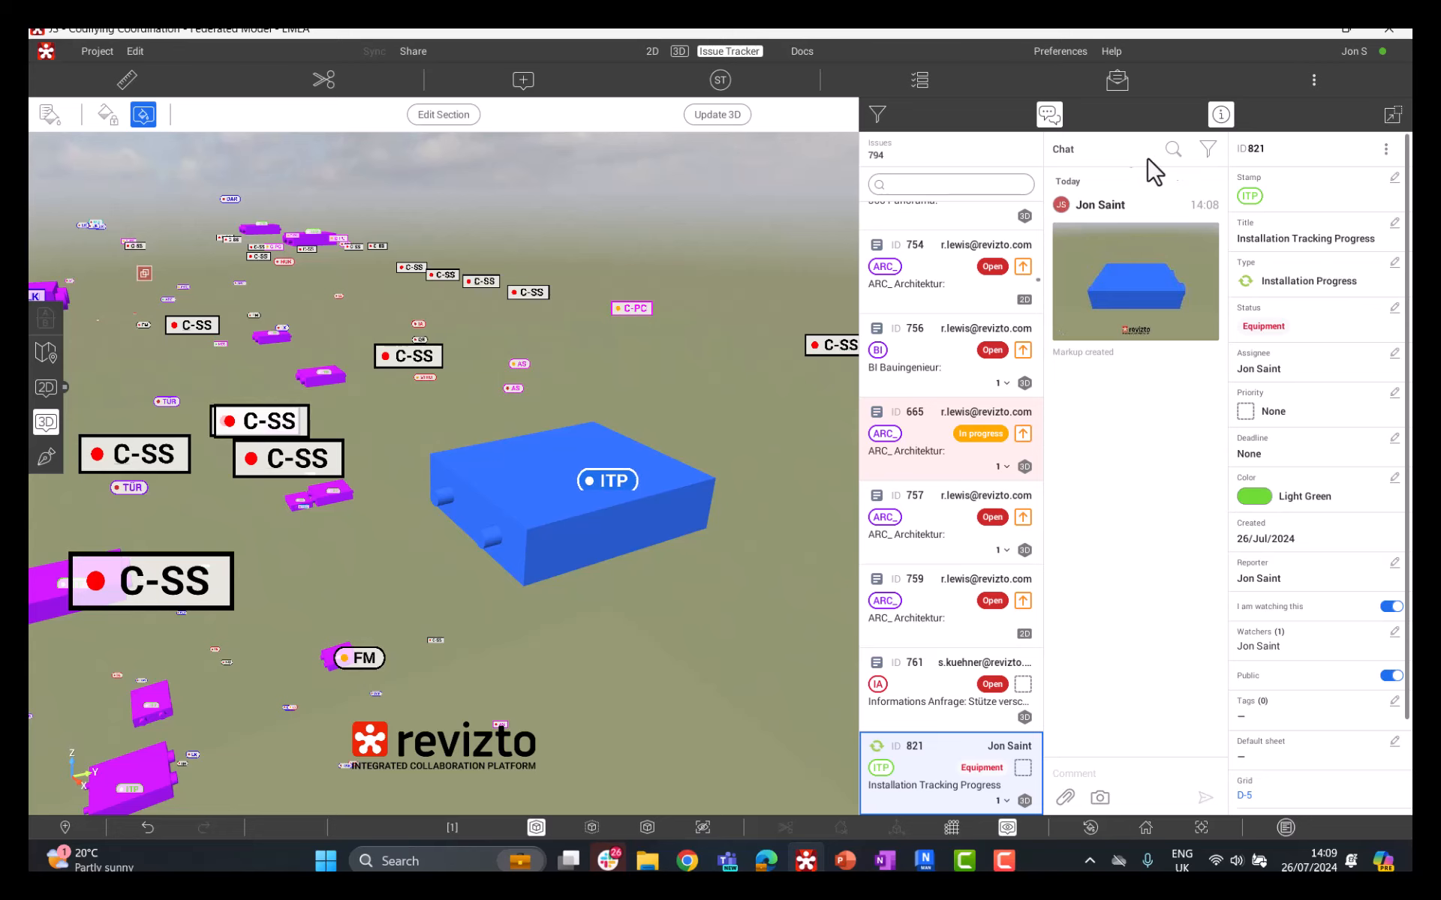
{"action": "left_click", "coordinate": [1207, 149]}
{"action": "left_click", "coordinate": [1210, 150]}
{"action": "left_click", "coordinate": [875, 115]}
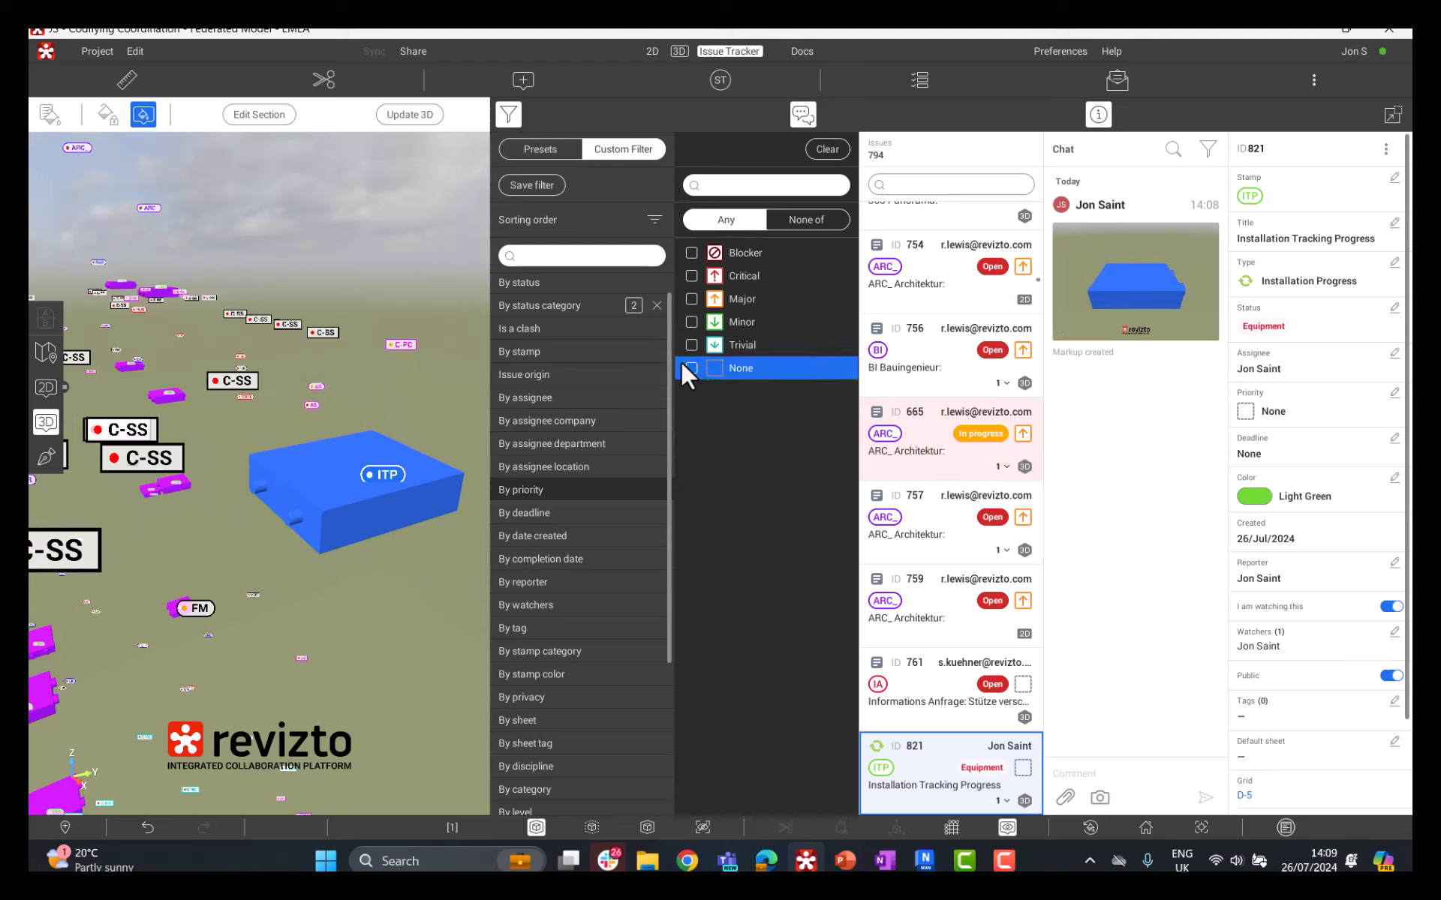
{"action": "left_click", "coordinate": [657, 306]}
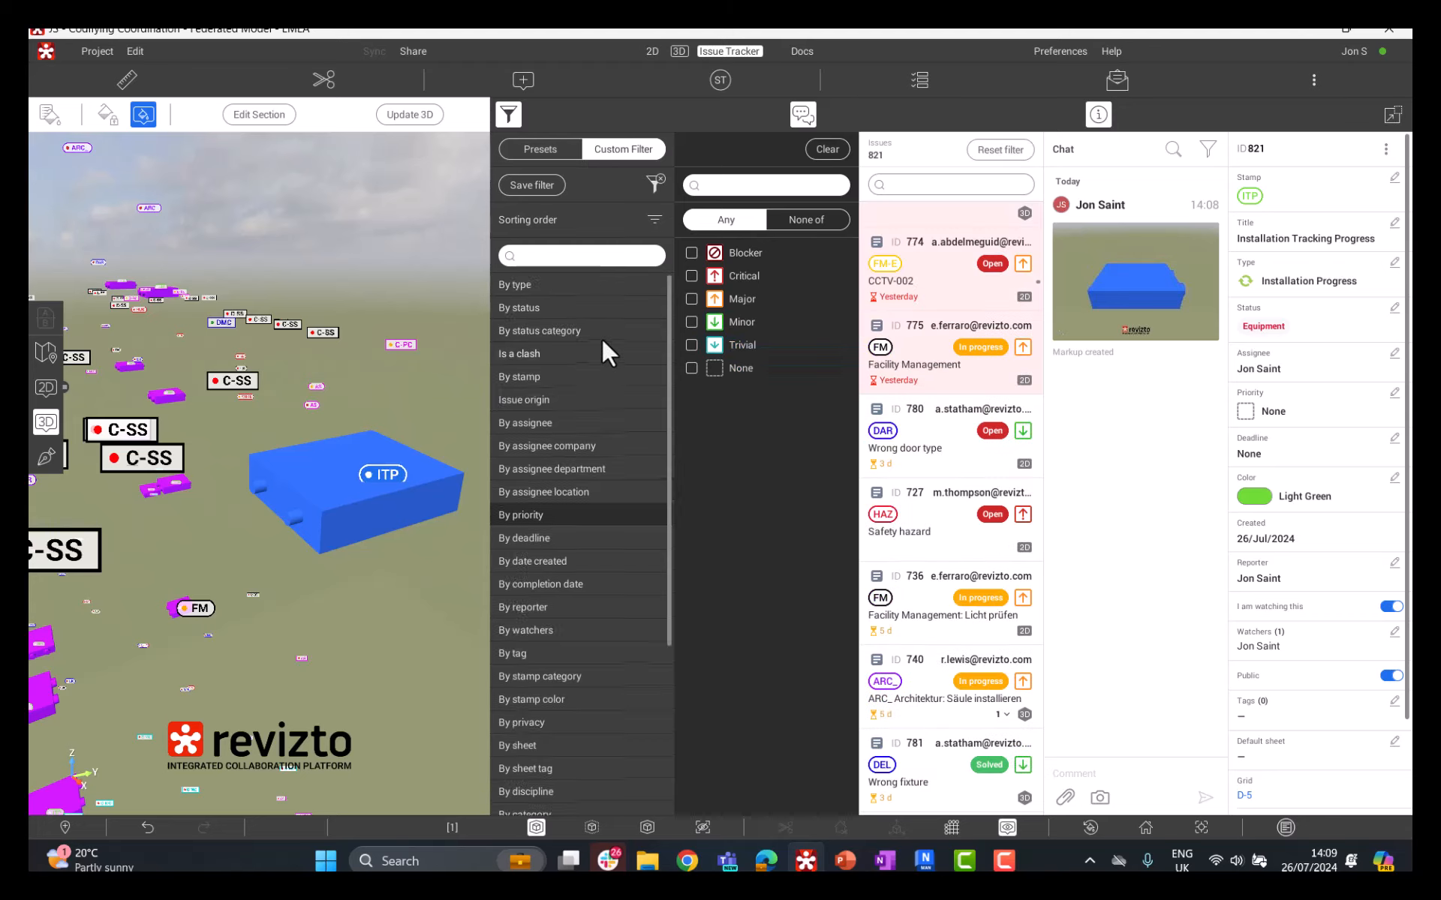
Step: Filter the issues by stamp to show only those with the ITP Installation Tracking Progress stamp
{"action": "left_click", "coordinate": [543, 376]}
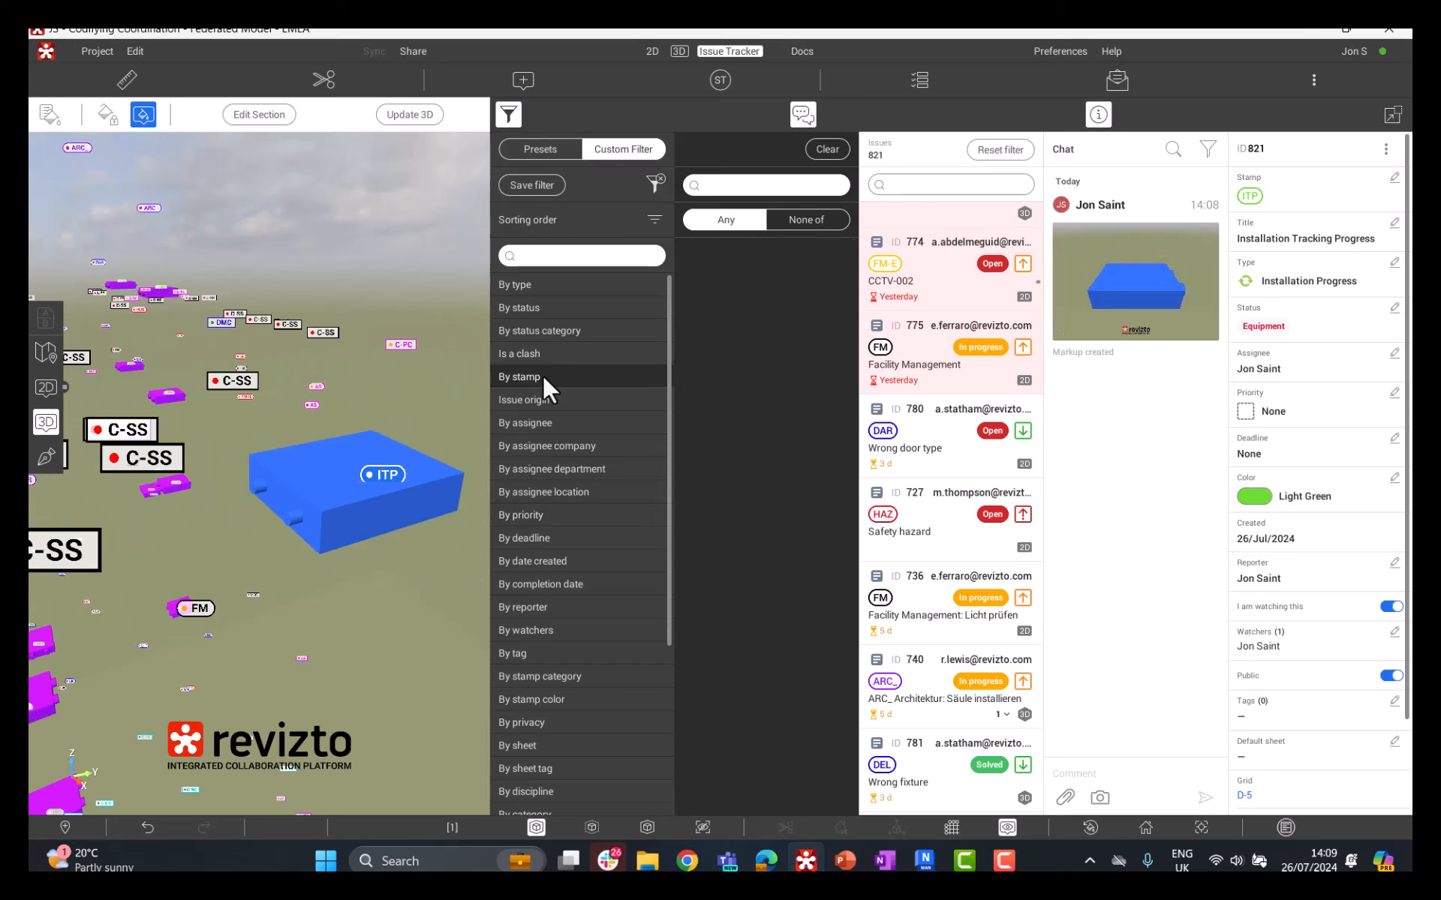
{"action": "left_click", "coordinate": [763, 188]}
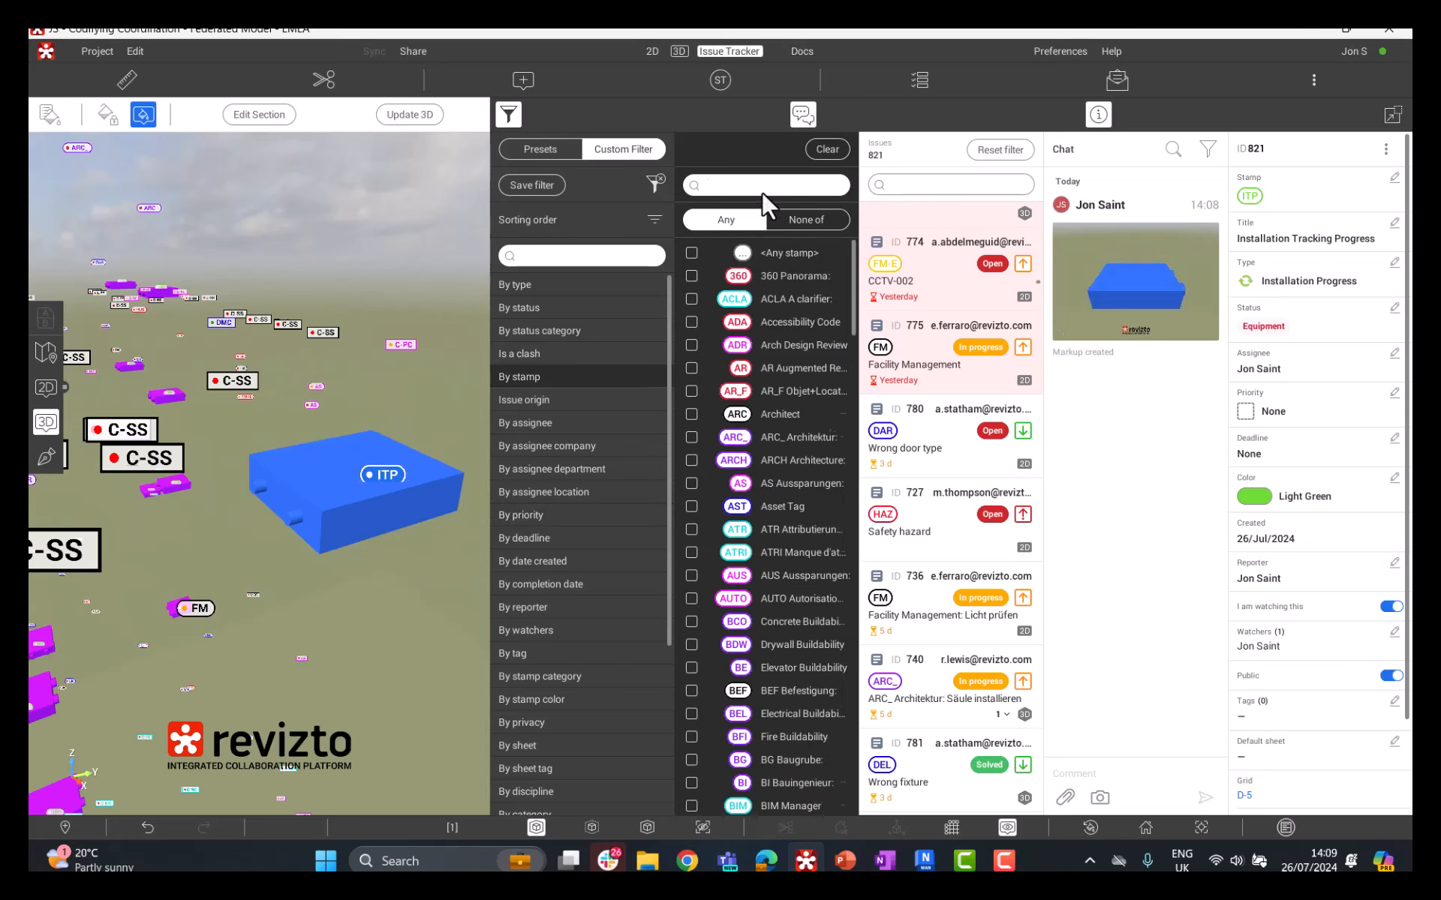
{"action": "type", "text": "Ins"}
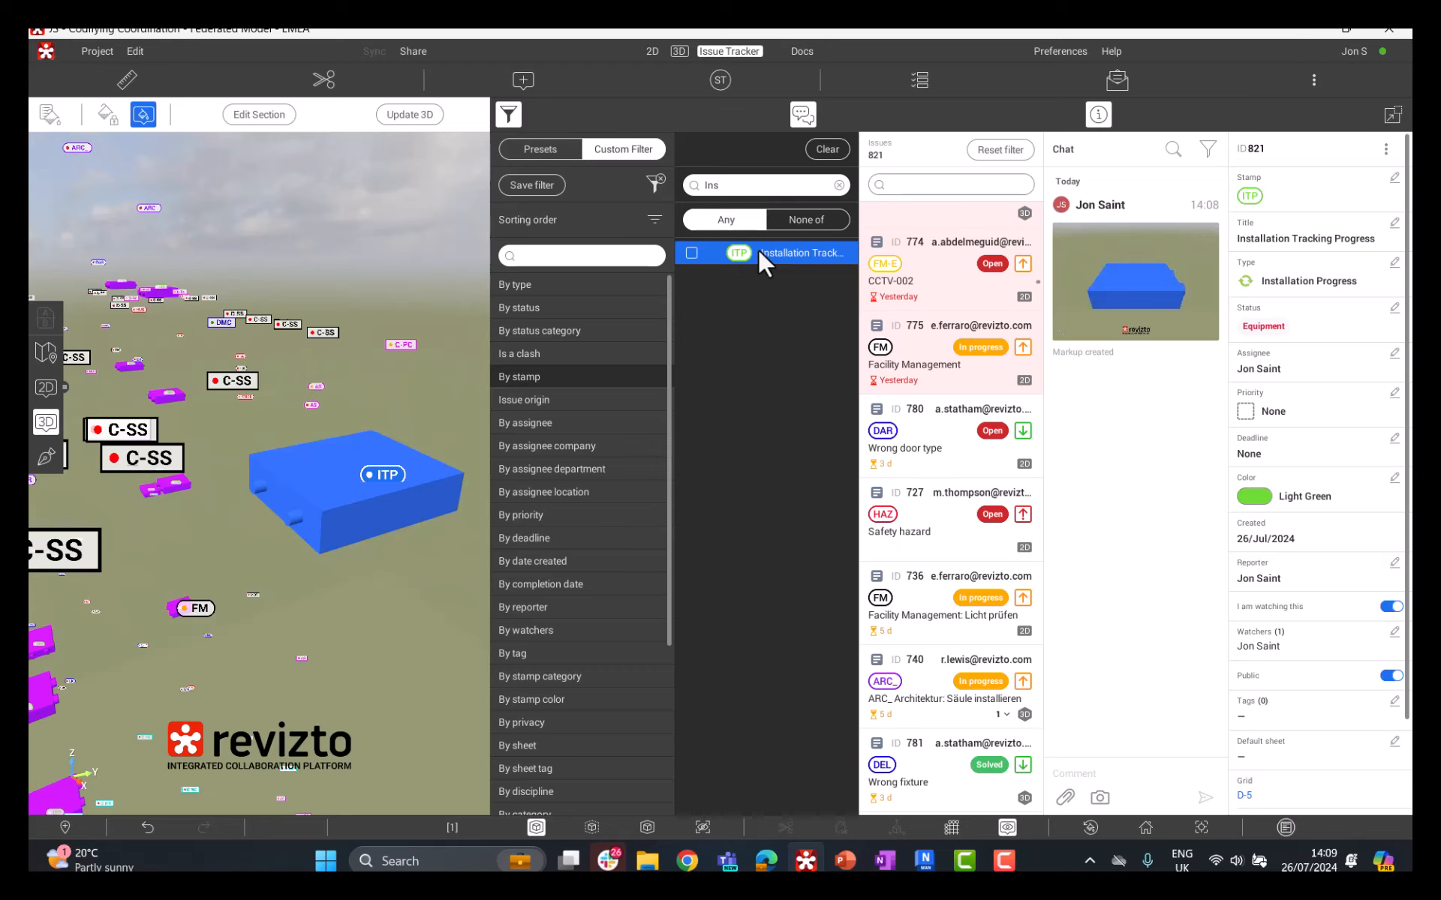
{"action": "left_click", "coordinate": [691, 253]}
{"action": "scroll", "coordinate": [878, 339], "scroll_direction": "down", "scroll_amount": 5}
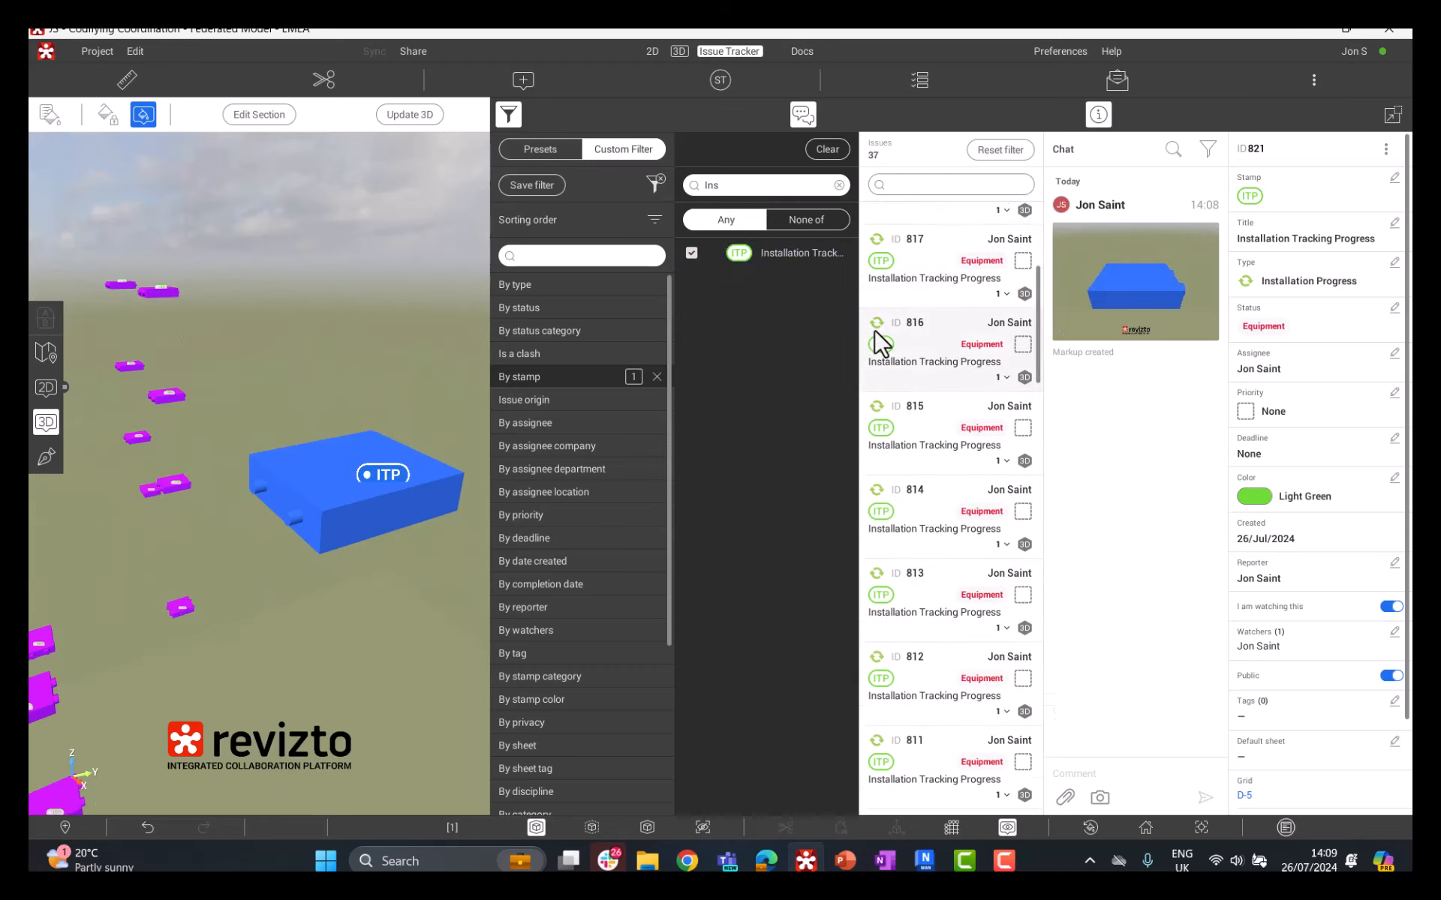
{"action": "scroll", "coordinate": [878, 337], "scroll_direction": "down", "scroll_amount": 5}
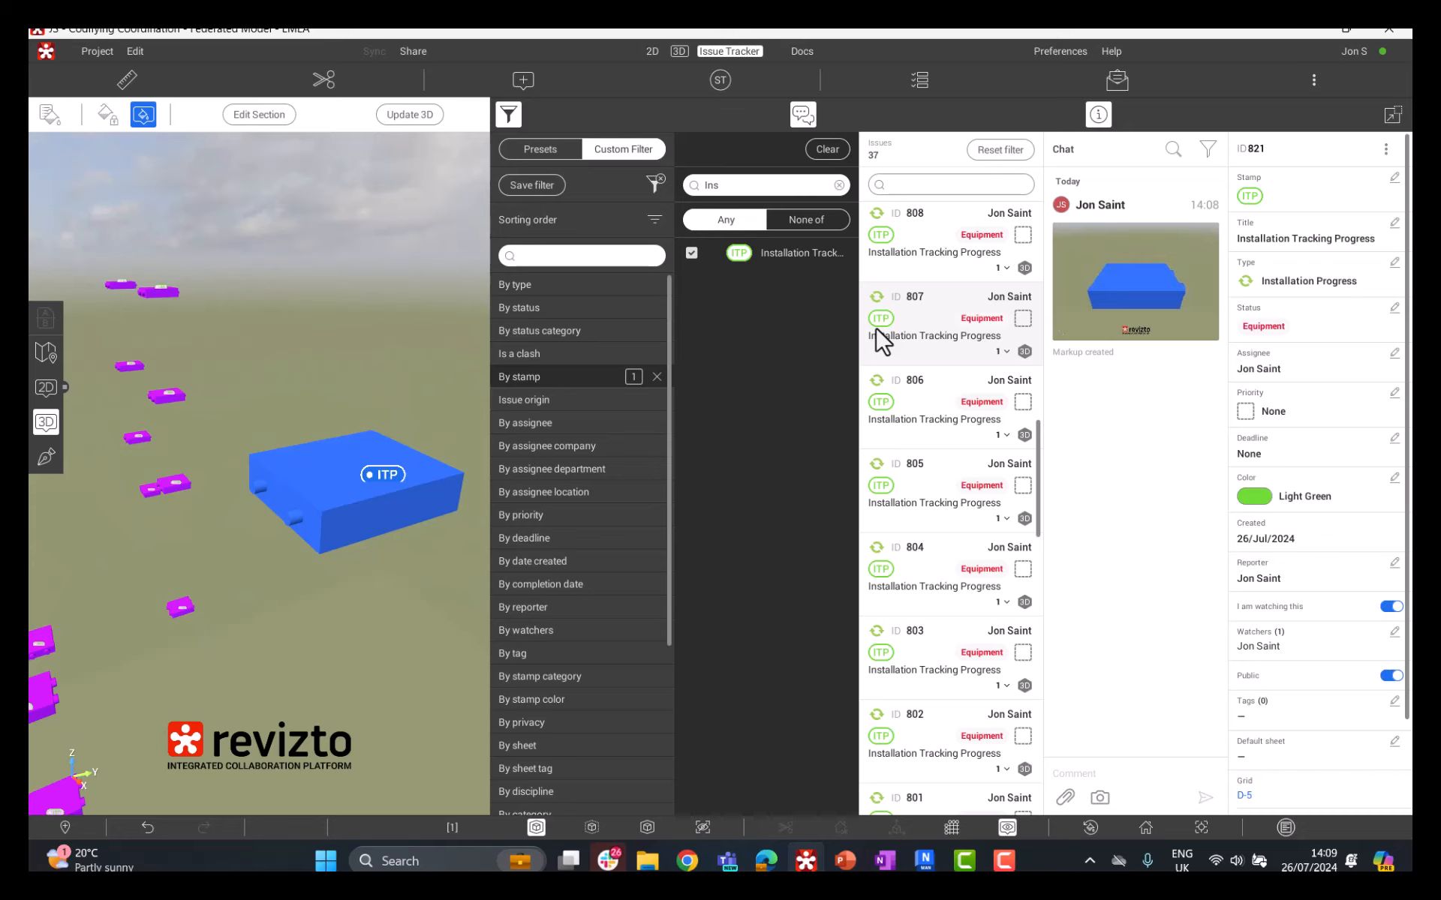
{"action": "mouse_move", "coordinate": [313, 466]}
{"action": "left_mouse_down"}
{"action": "mouse_move", "coordinate": [168, 457]}
{"action": "mouse_move", "coordinate": [317, 462]}
{"action": "left_mouse_up"}
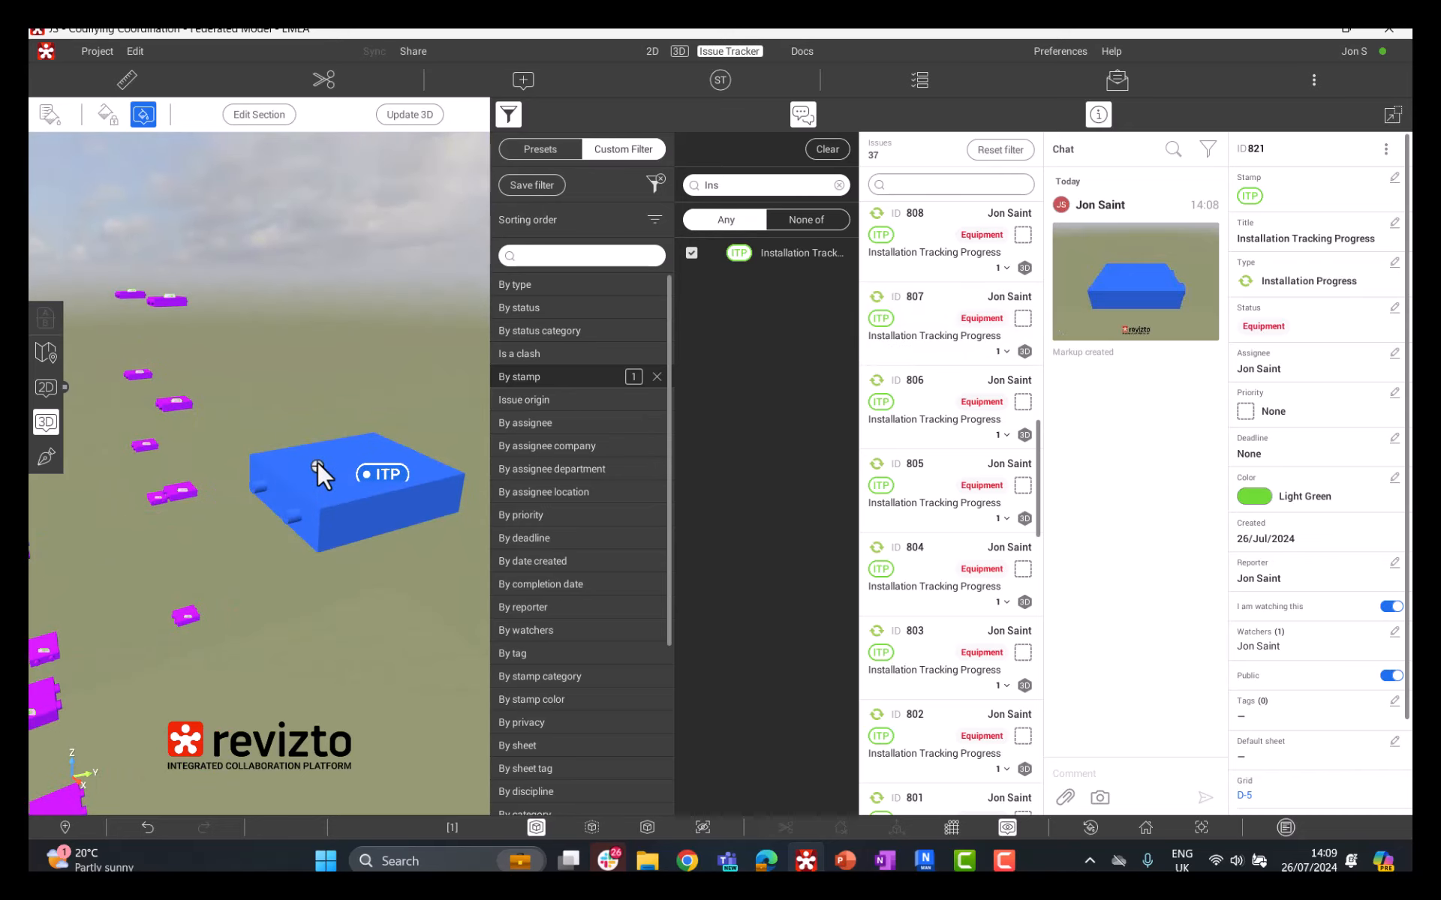
Step: Save the current stamp filter as a new preset named Installation Tracking
{"action": "left_click", "coordinate": [534, 186]}
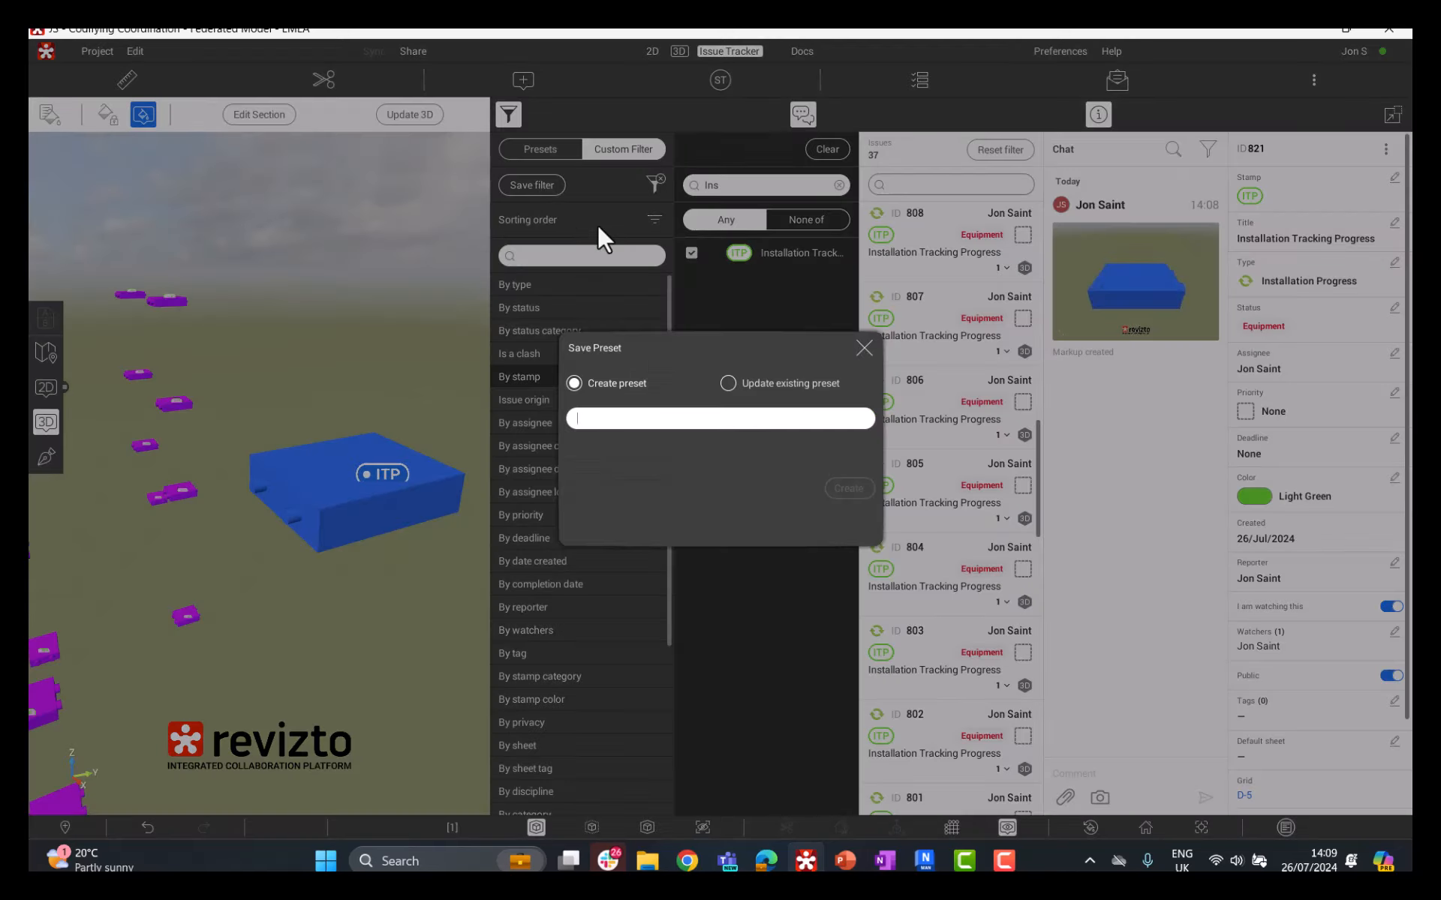
{"action": "type", "text": "Equipmen"}
{"action": "key", "text": "BackSpace"}
{"action": "key", "text": "ctrl+a"}
{"action": "type", "text": "Installation S"}
{"action": "key", "text": "BackSpace"}
{"action": "type", "text": "Tracking"}
{"action": "left_click", "coordinate": [861, 492]}
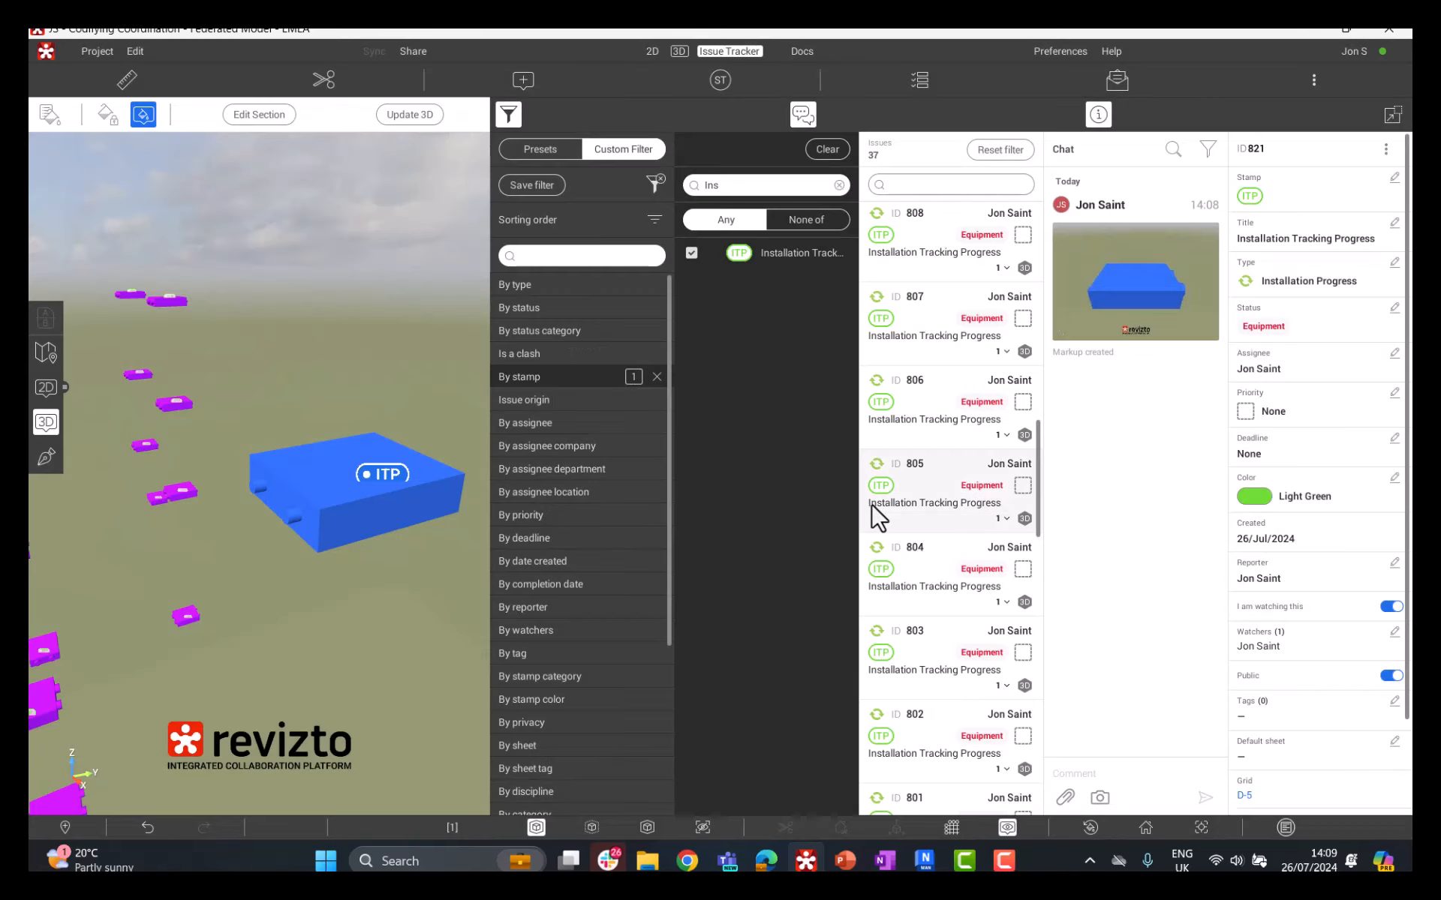
Step: Open the saved filter presets, try the DE_AR Objekt + Verortung preset and apply the Installation Tracking preset
{"action": "left_click", "coordinate": [554, 149]}
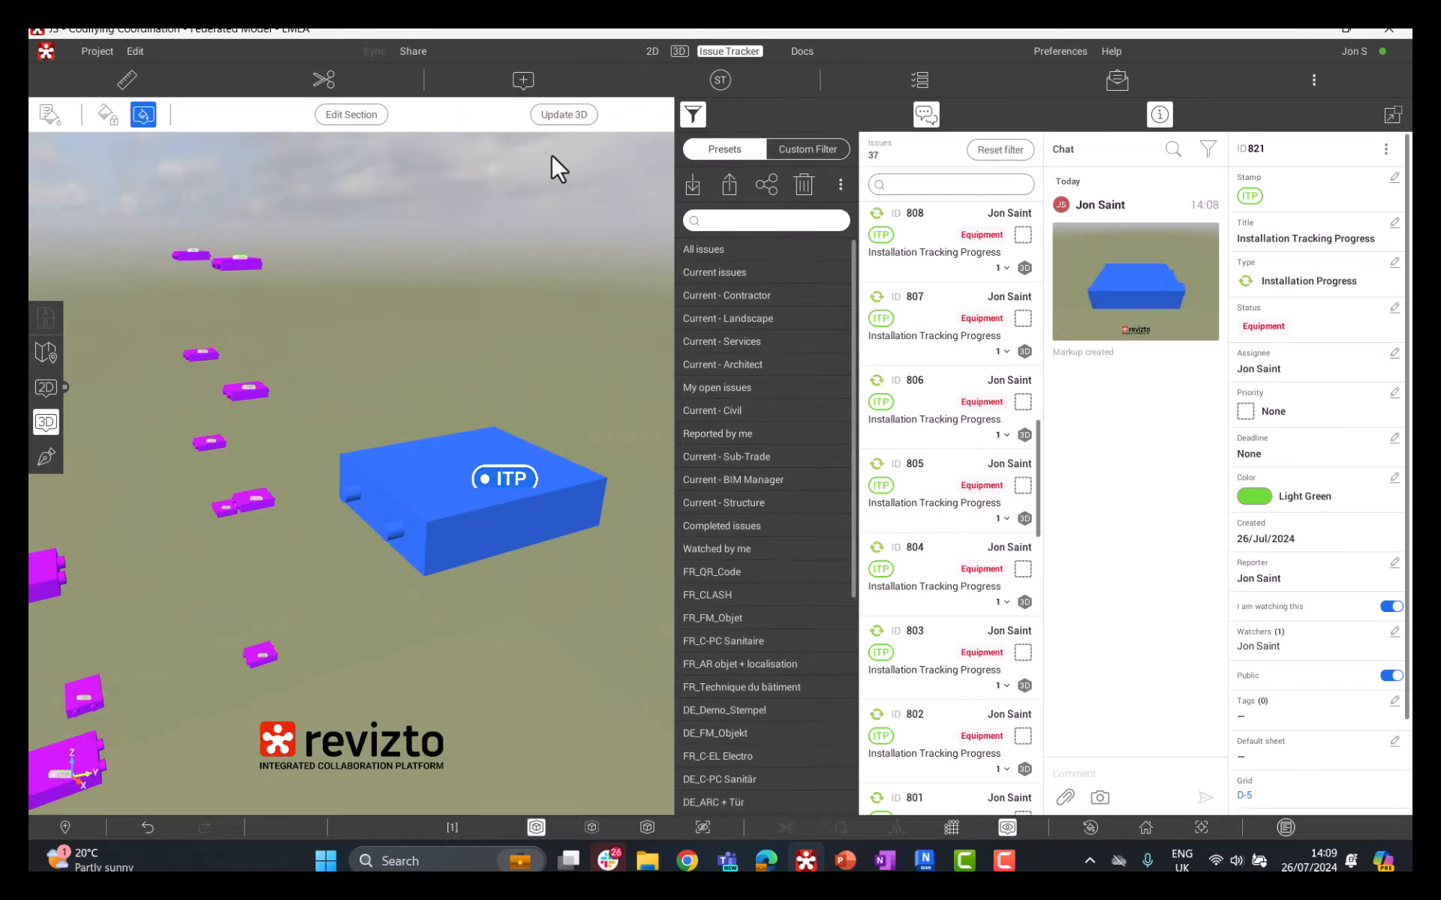
{"action": "scroll", "coordinate": [756, 308], "scroll_direction": "down", "scroll_amount": 10}
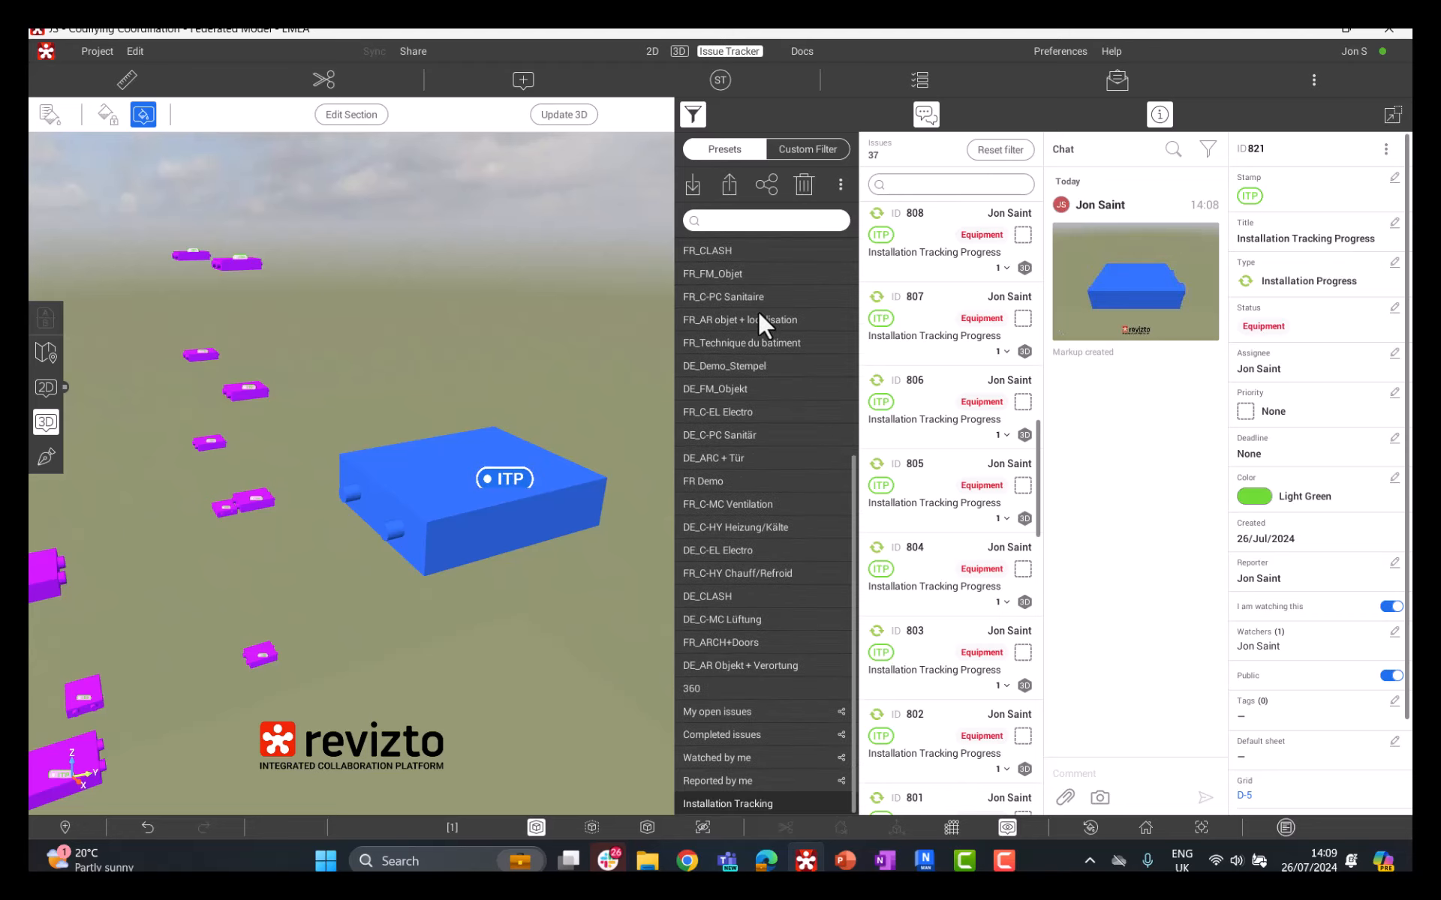
{"action": "scroll", "coordinate": [757, 311], "scroll_direction": "up", "scroll_amount": 5}
{"action": "scroll", "coordinate": [758, 310], "scroll_direction": "up", "scroll_amount": 2}
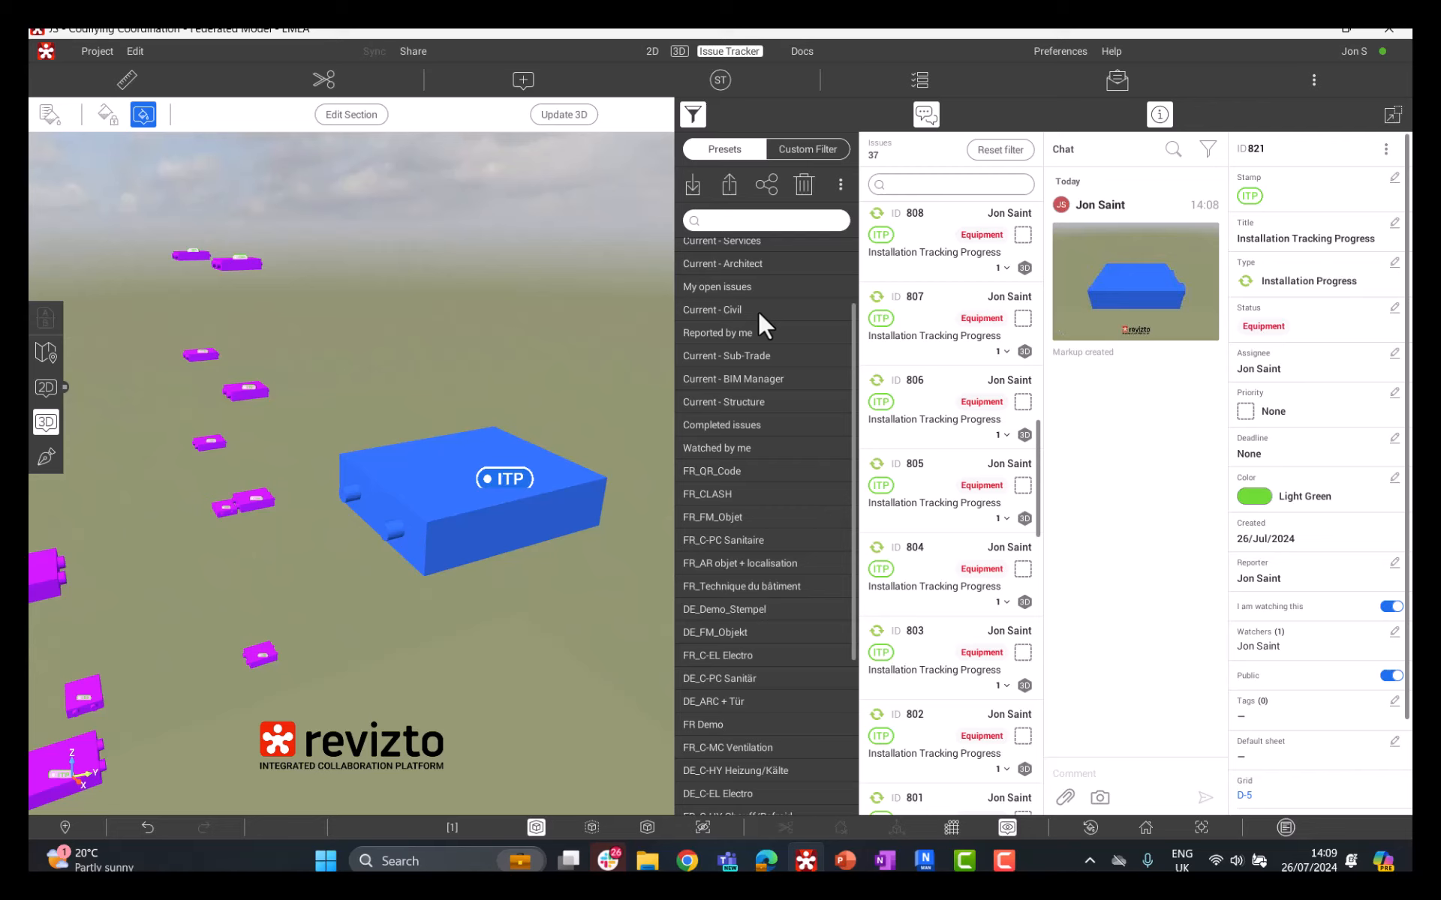
{"action": "scroll", "coordinate": [757, 310], "scroll_direction": "down", "scroll_amount": 10}
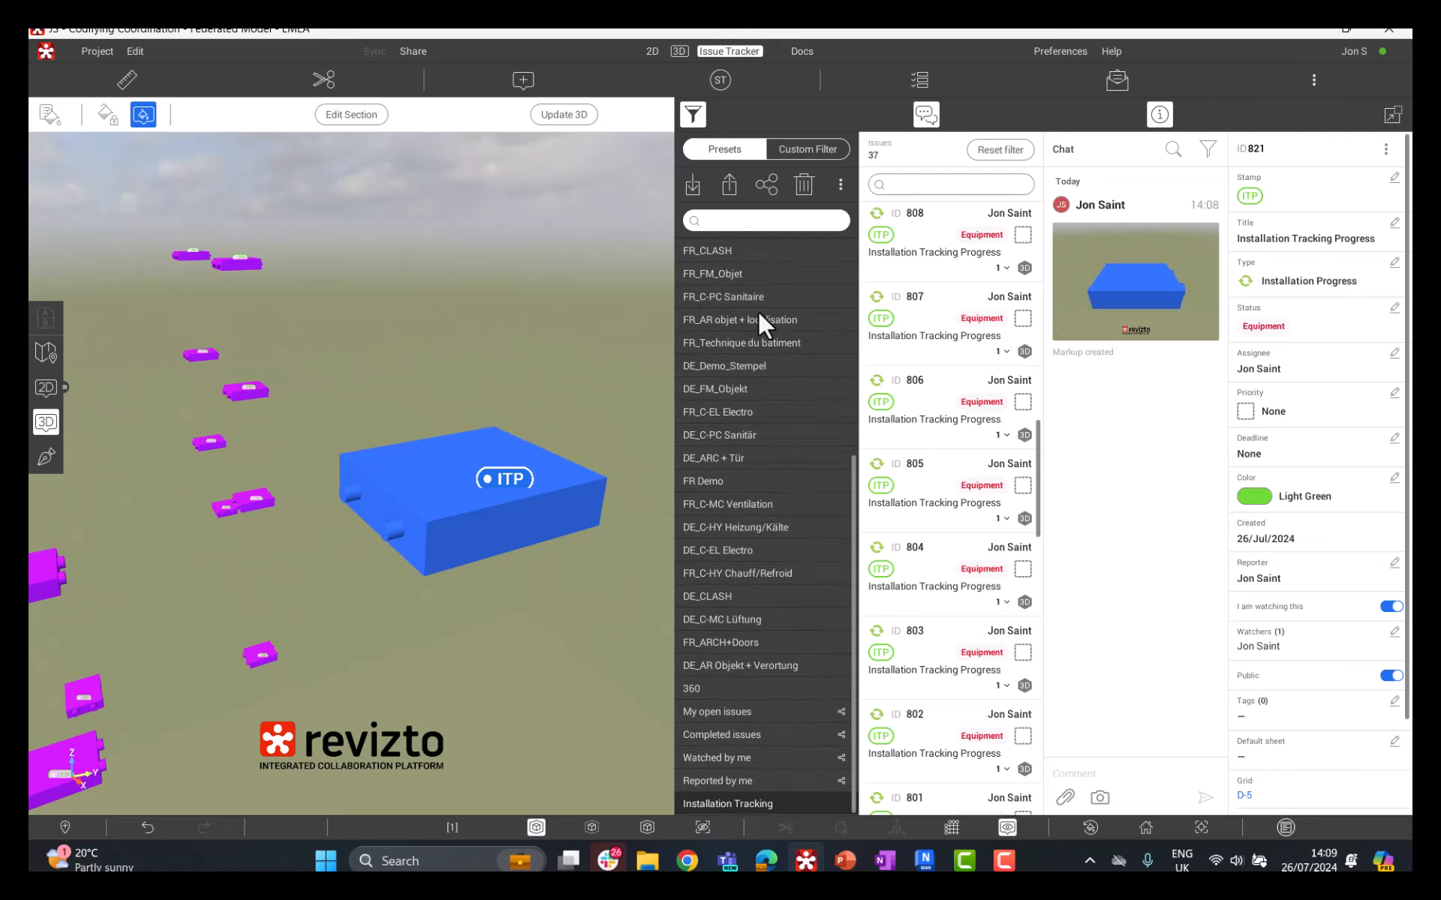
{"action": "left_click", "coordinate": [753, 665]}
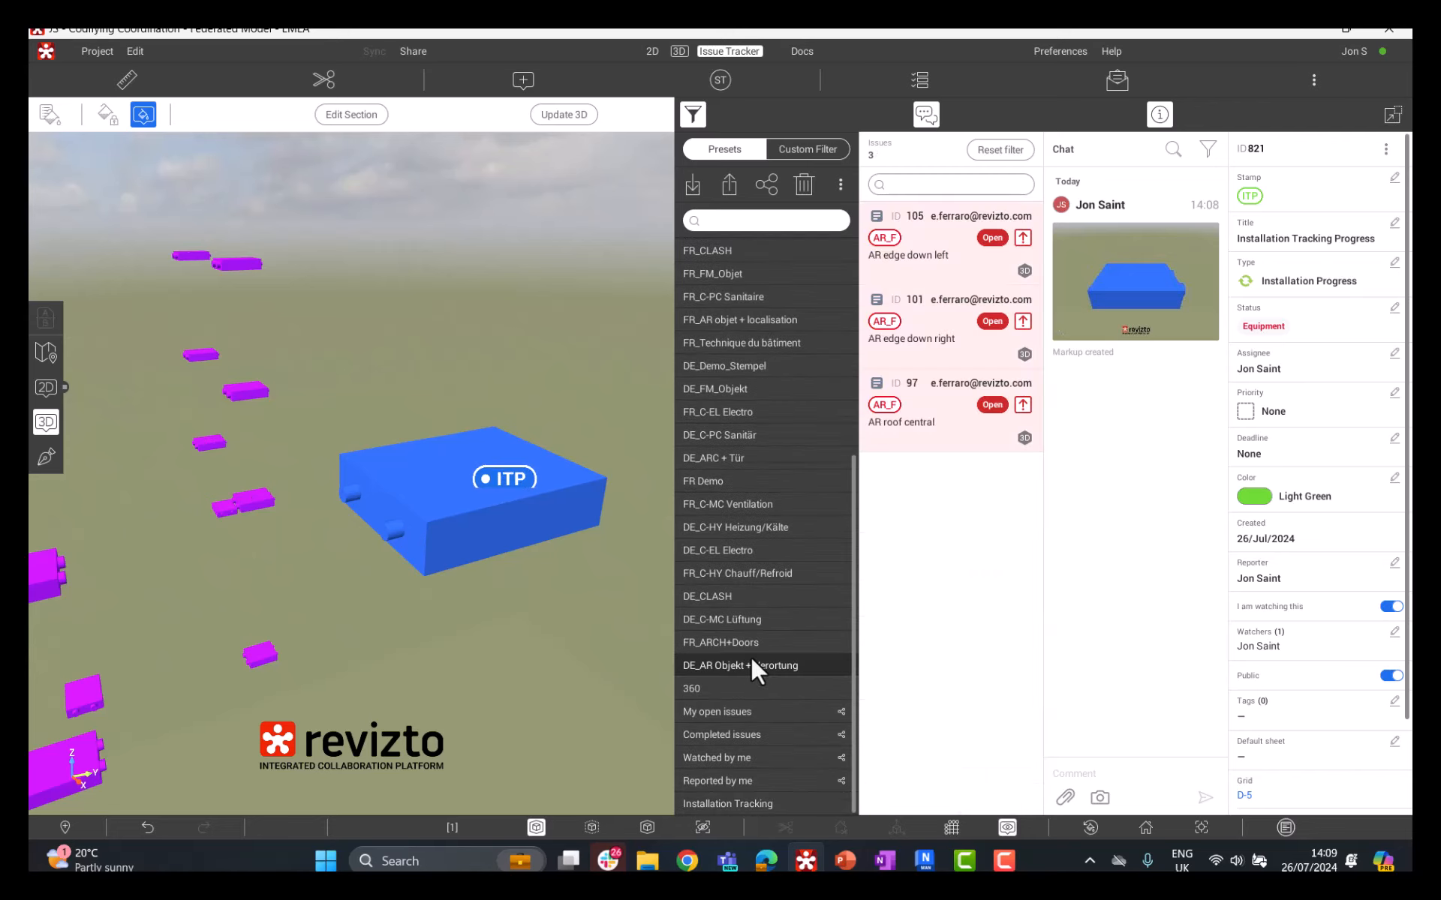
{"action": "left_click", "coordinate": [739, 804]}
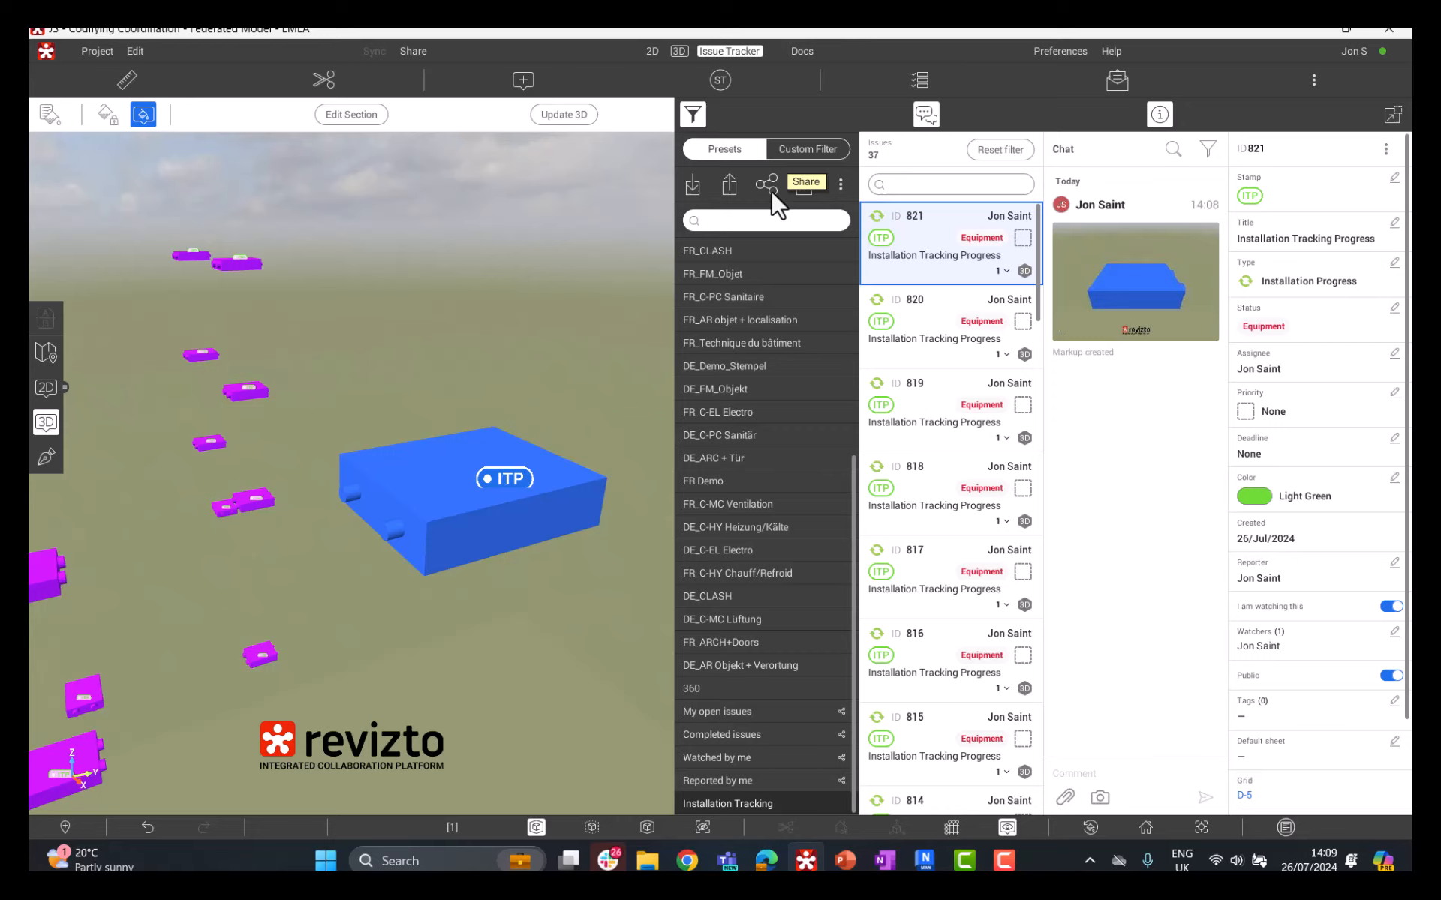
Step: Advance the status of issue 821 to D+S Frozen and on to Manufactured
{"action": "left_click_drag", "start_coordinate": [411, 506], "coordinate": [466, 482]}
{"action": "scroll", "coordinate": [468, 490], "scroll_direction": "up", "scroll_amount": 1}
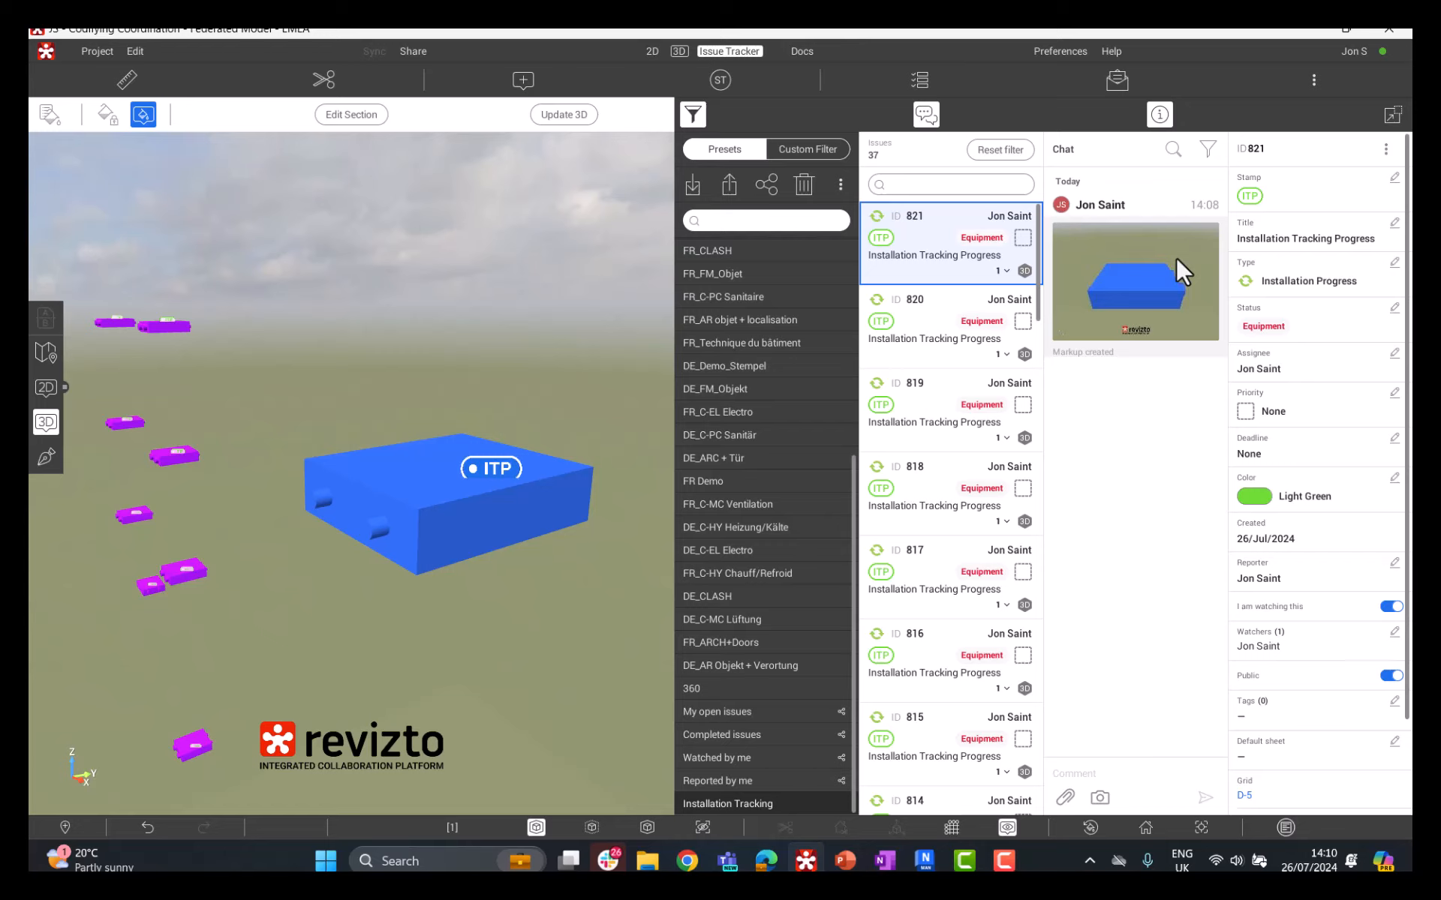
{"action": "left_click_drag", "start_coordinate": [492, 465], "coordinate": [530, 480]}
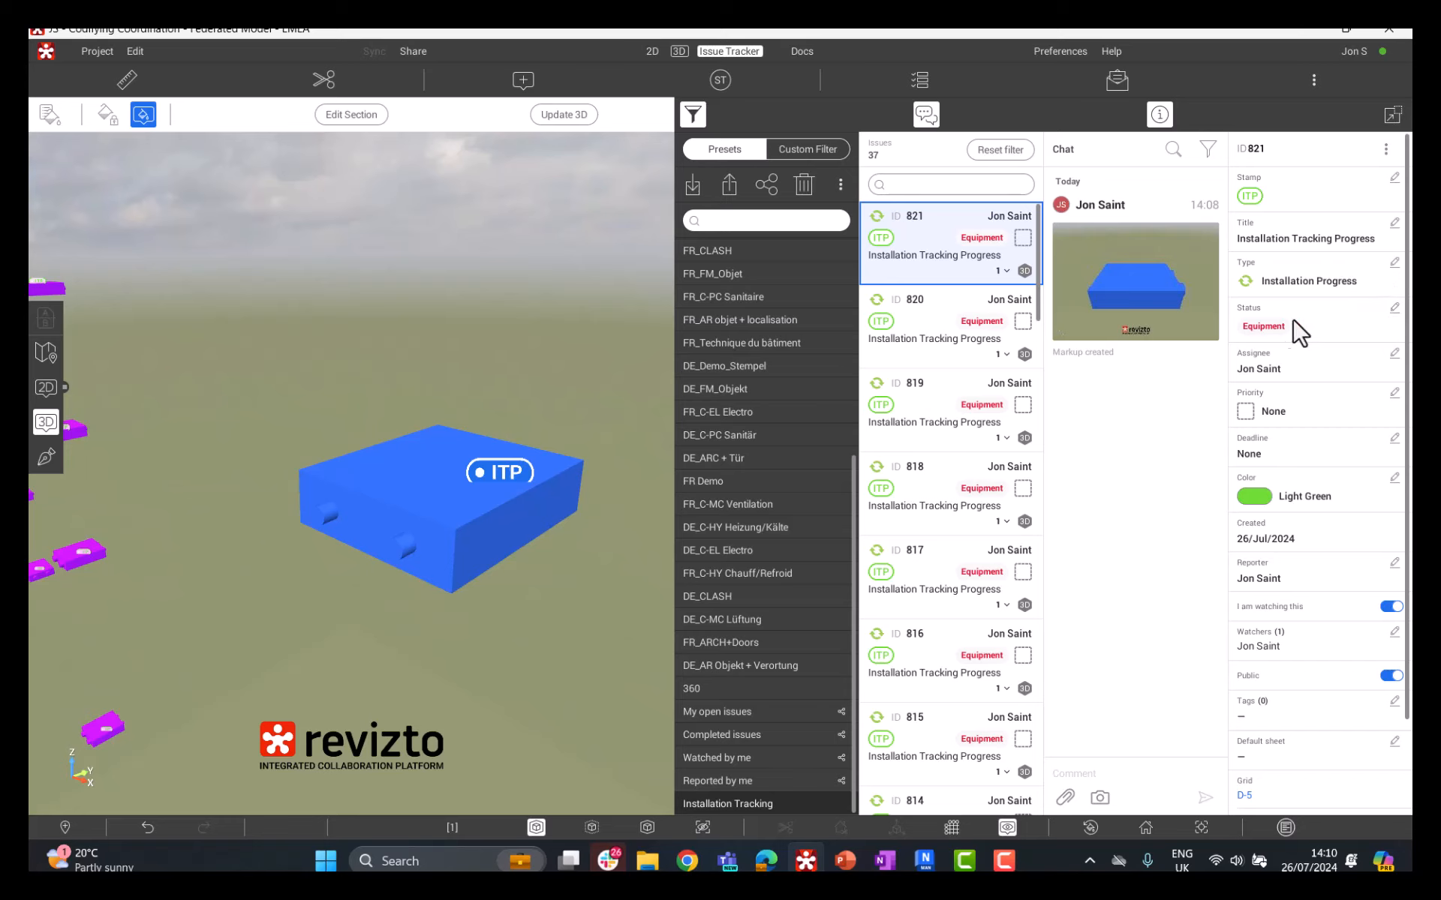
{"action": "left_click", "coordinate": [1391, 307]}
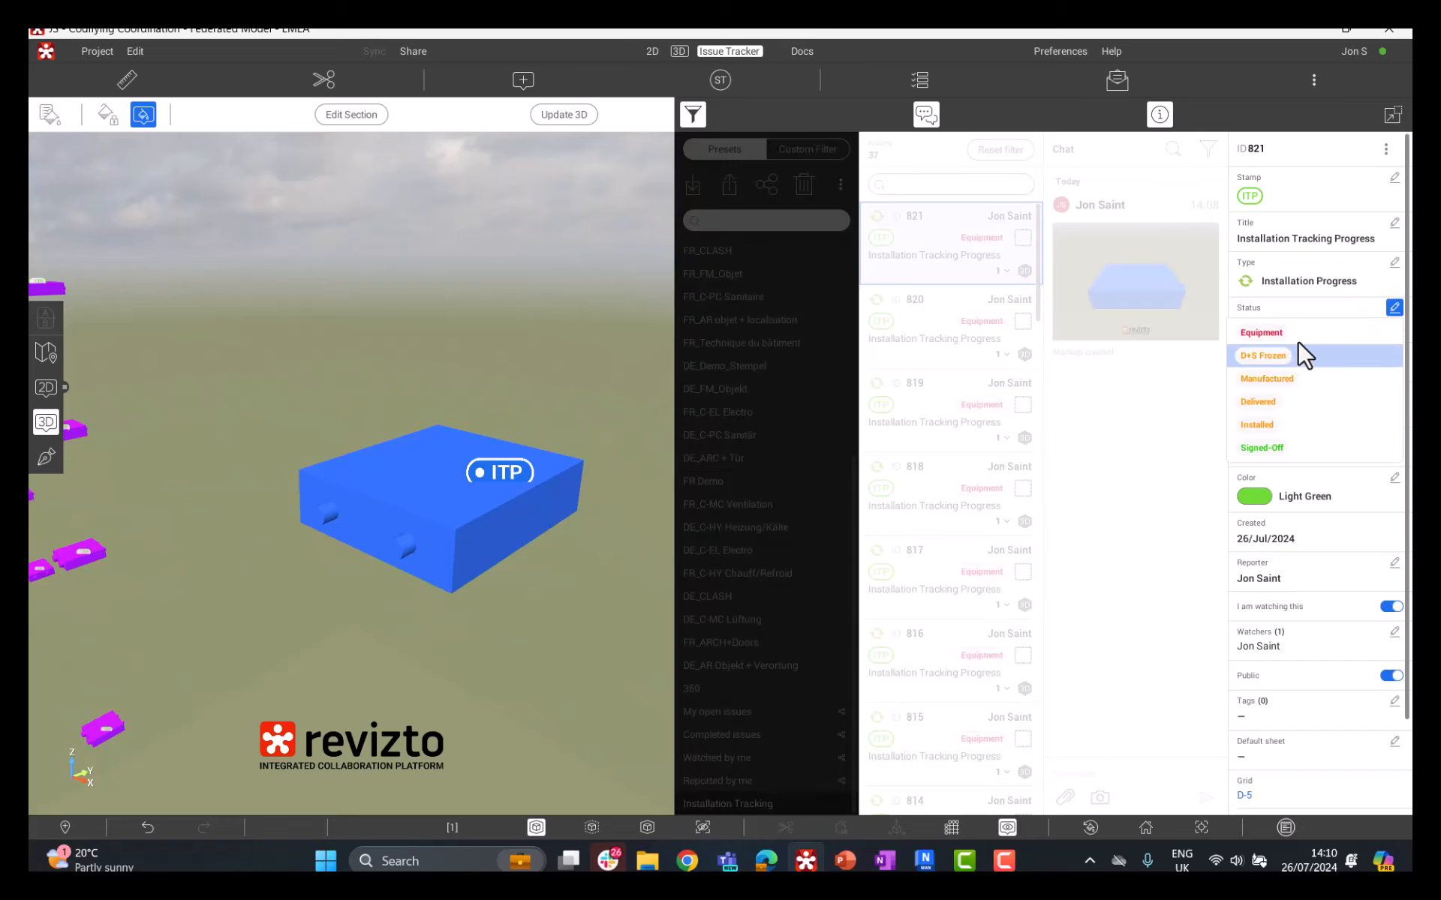
{"action": "left_click", "coordinate": [1292, 360]}
{"action": "left_click", "coordinate": [1393, 307]}
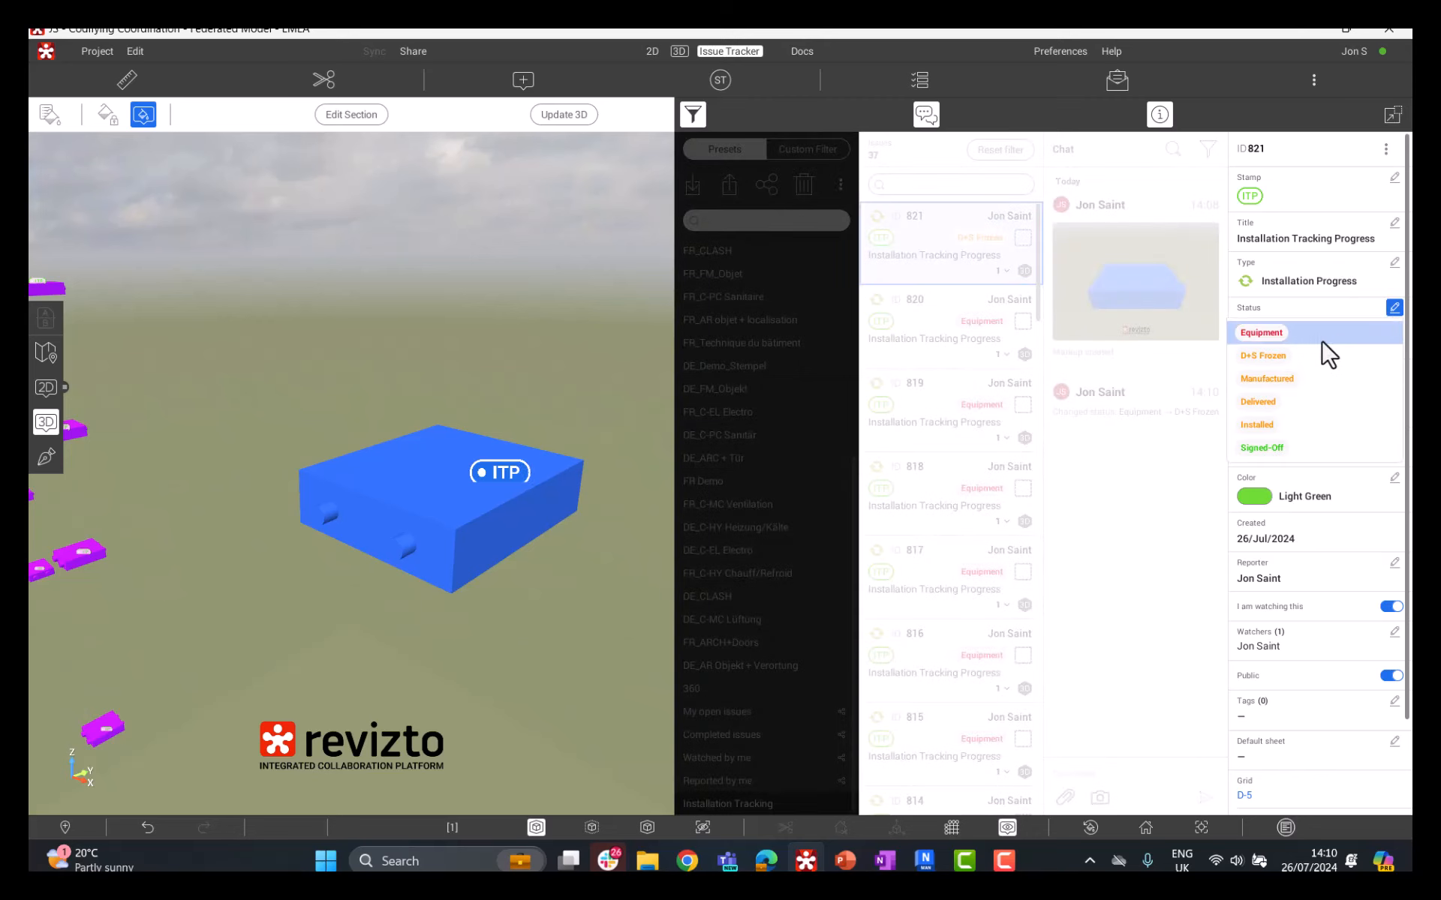
{"action": "left_click", "coordinate": [1309, 384]}
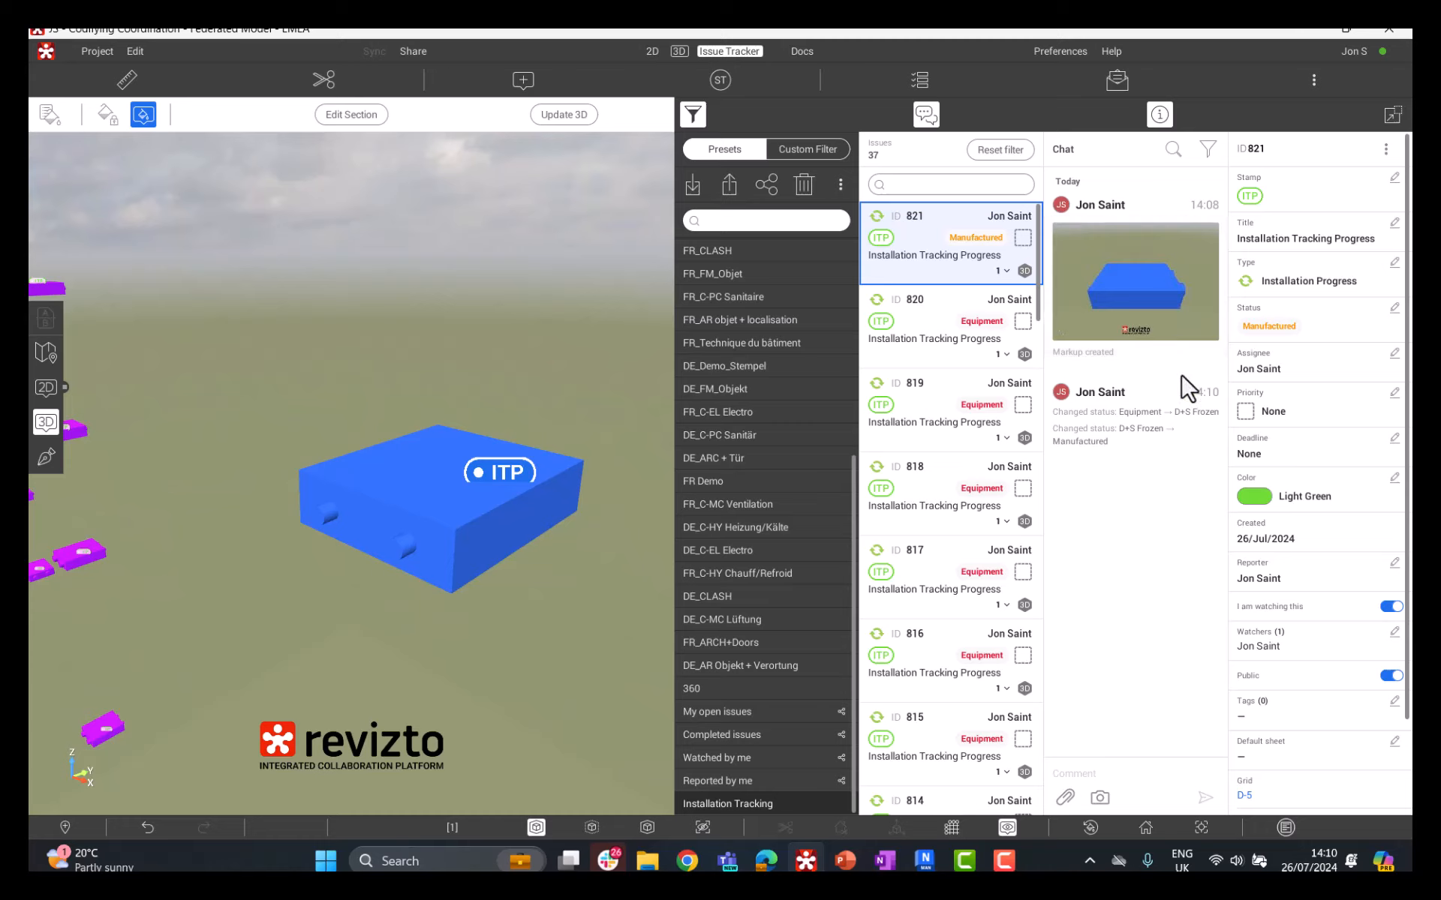
{"action": "left_click", "coordinate": [1142, 780]}
{"action": "mouse_move", "coordinate": [533, 542]}
{"action": "left_mouse_down"}
{"action": "mouse_move", "coordinate": [476, 508]}
{"action": "mouse_move", "coordinate": [408, 502]}
{"action": "mouse_move", "coordinate": [582, 472]}
{"action": "mouse_move", "coordinate": [547, 520]}
{"action": "left_mouse_up"}
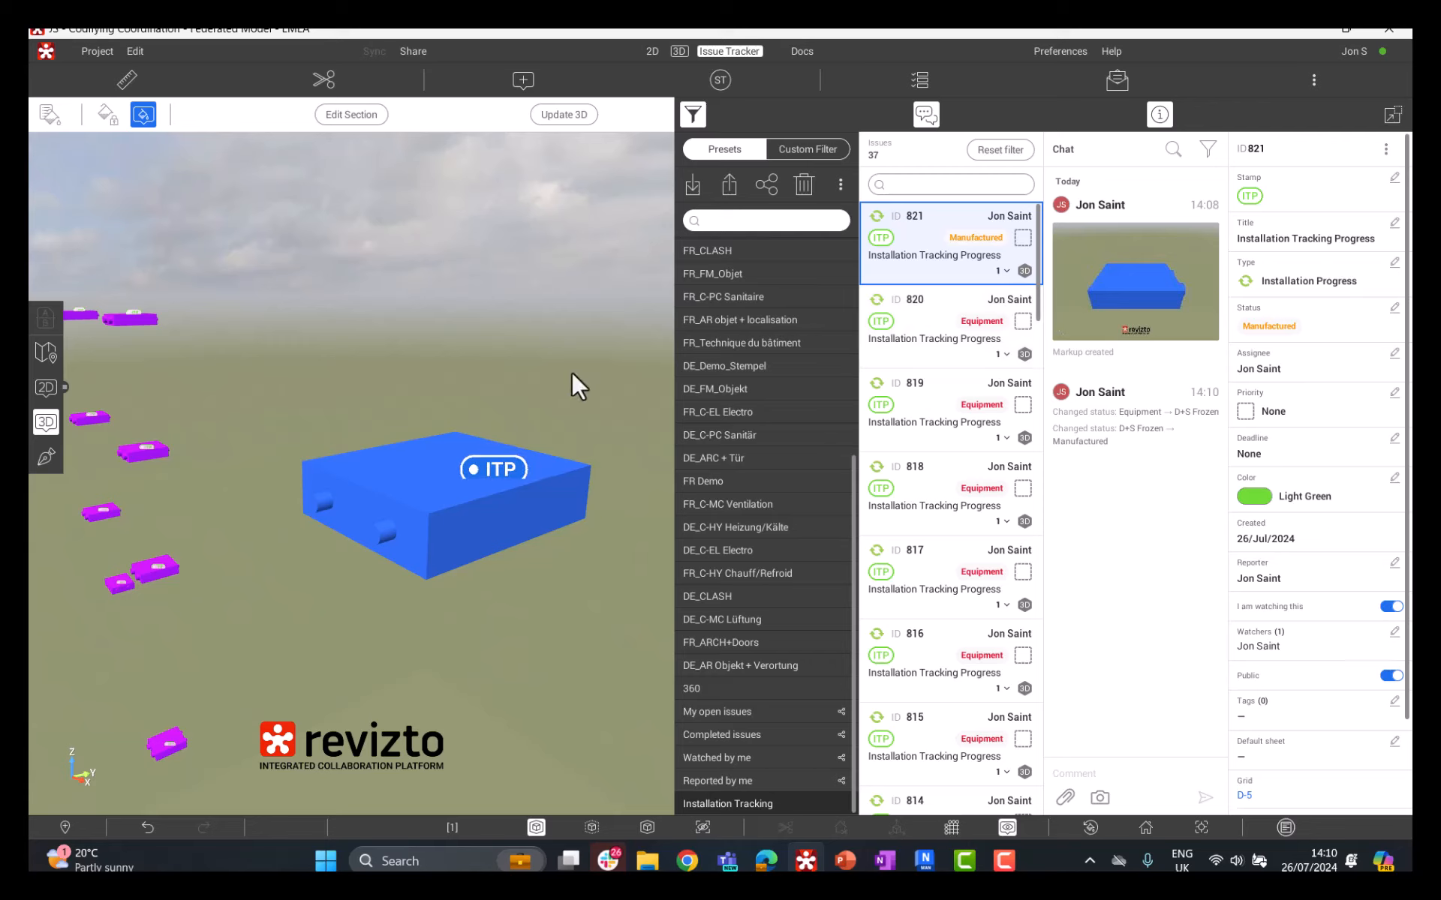
{"action": "left_click_drag", "start_coordinate": [548, 465], "coordinate": [523, 424]}
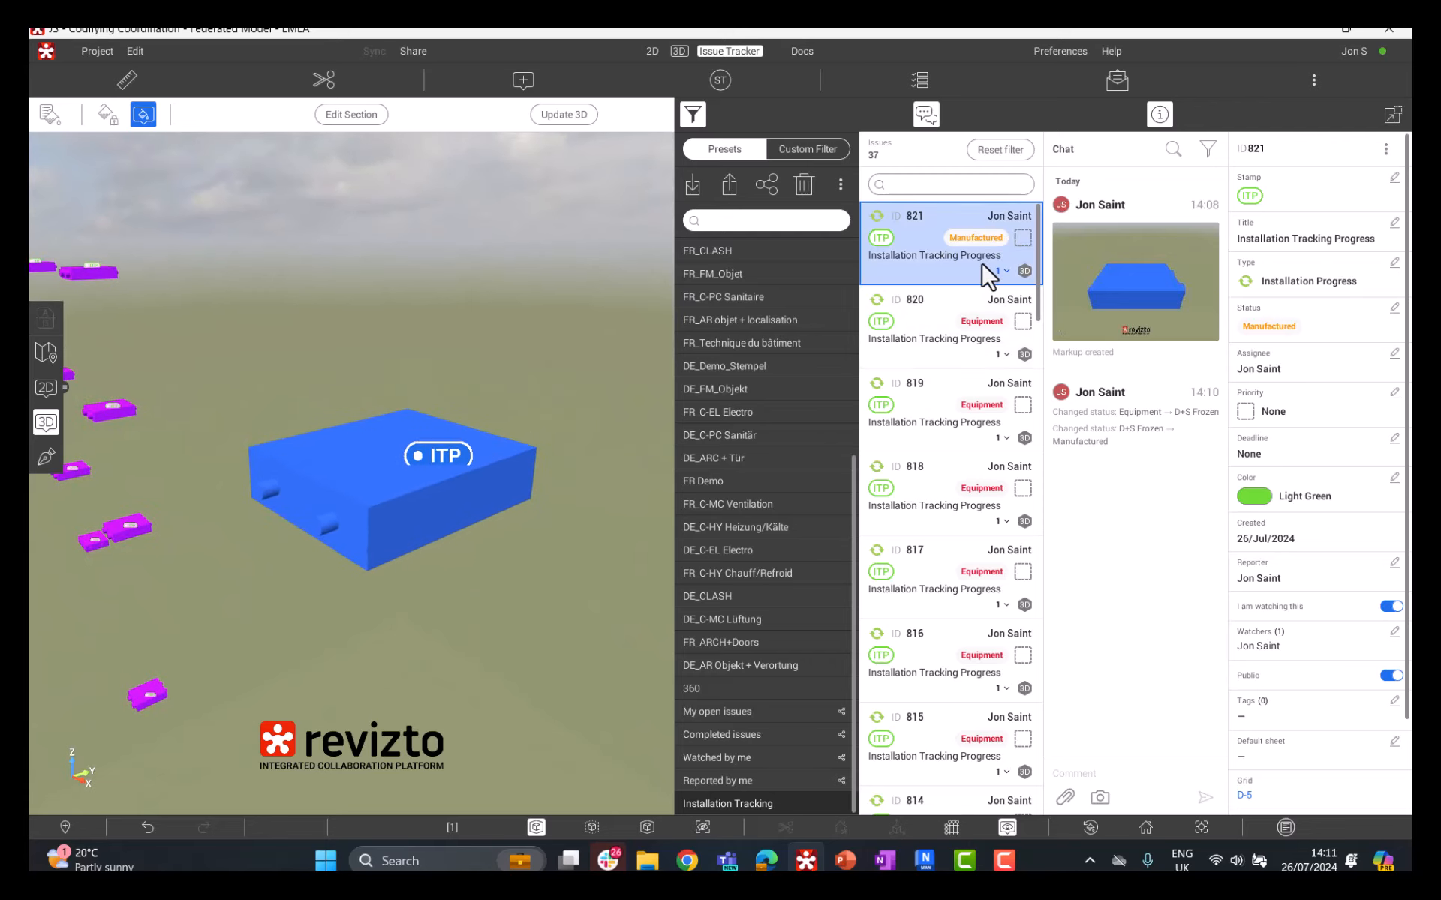
Step: Start generating QR codes and select all filtered installation tracking issues
{"action": "left_click", "coordinate": [1314, 79]}
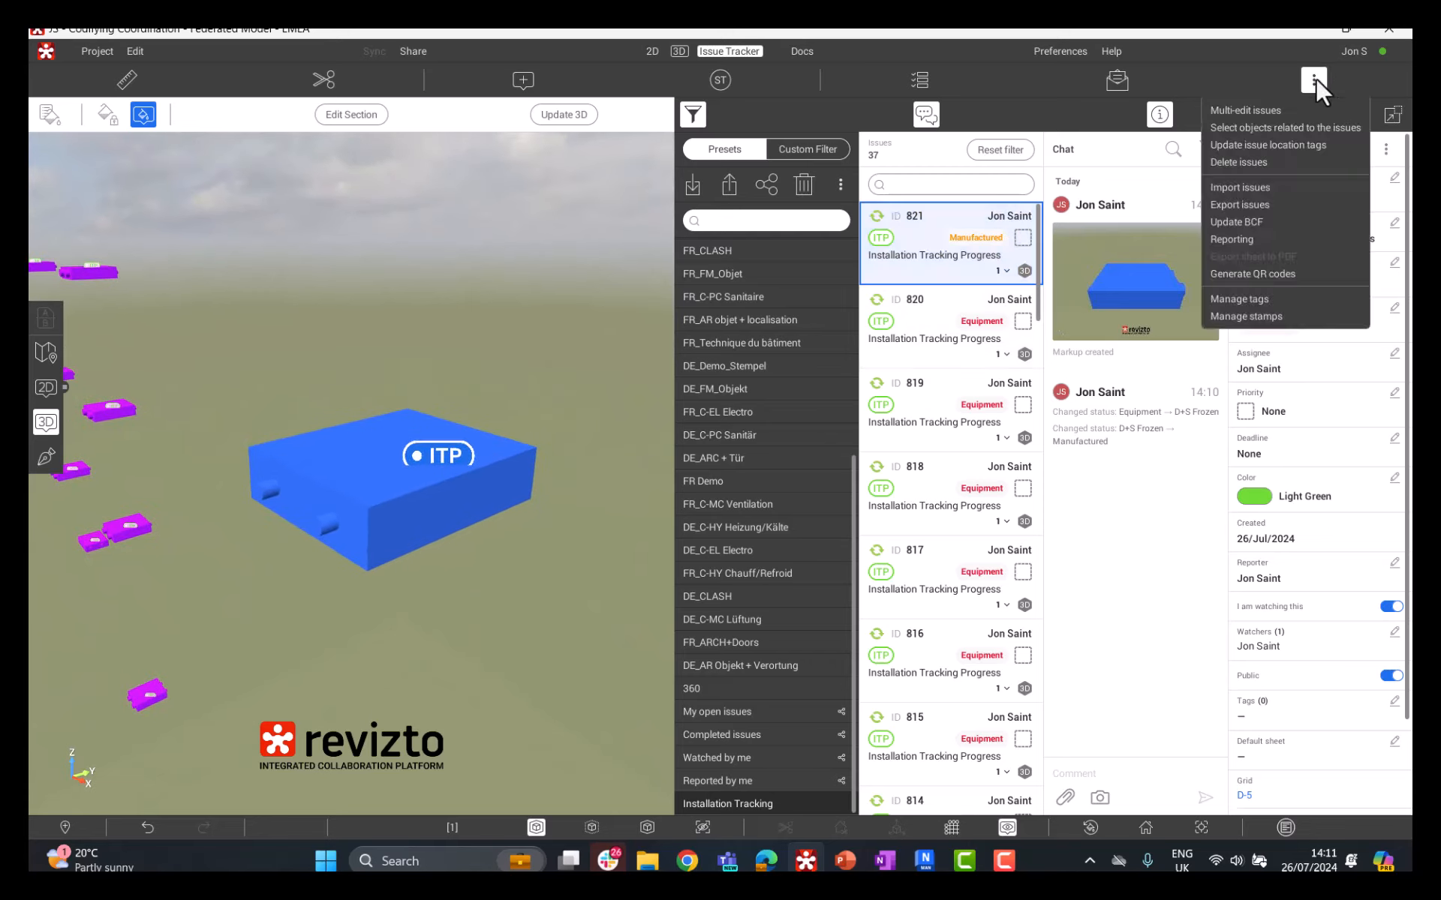
{"action": "left_click", "coordinate": [1301, 272]}
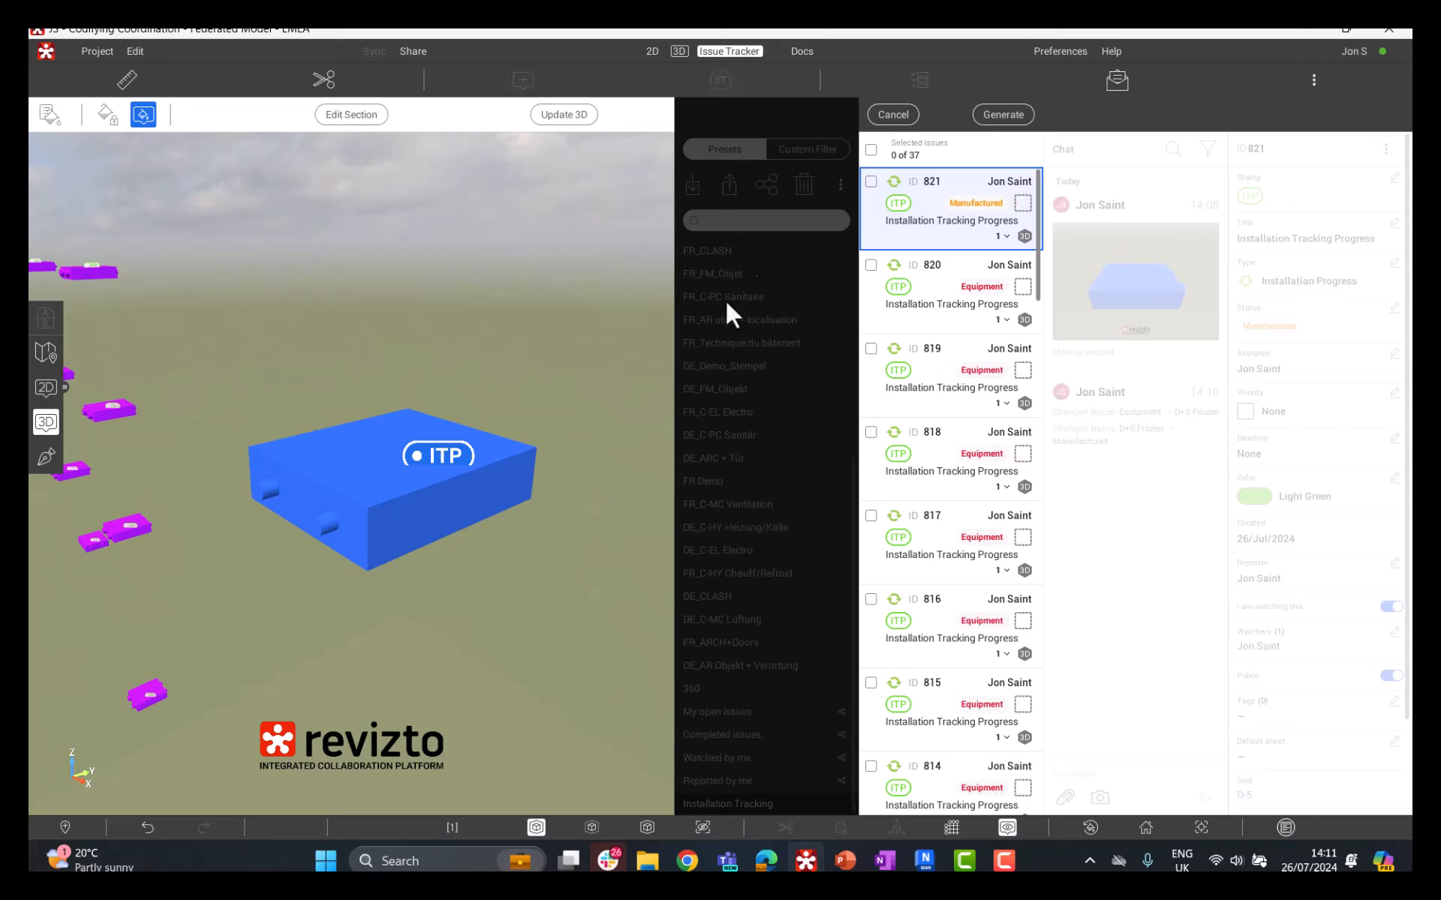
{"action": "left_click", "coordinate": [872, 150]}
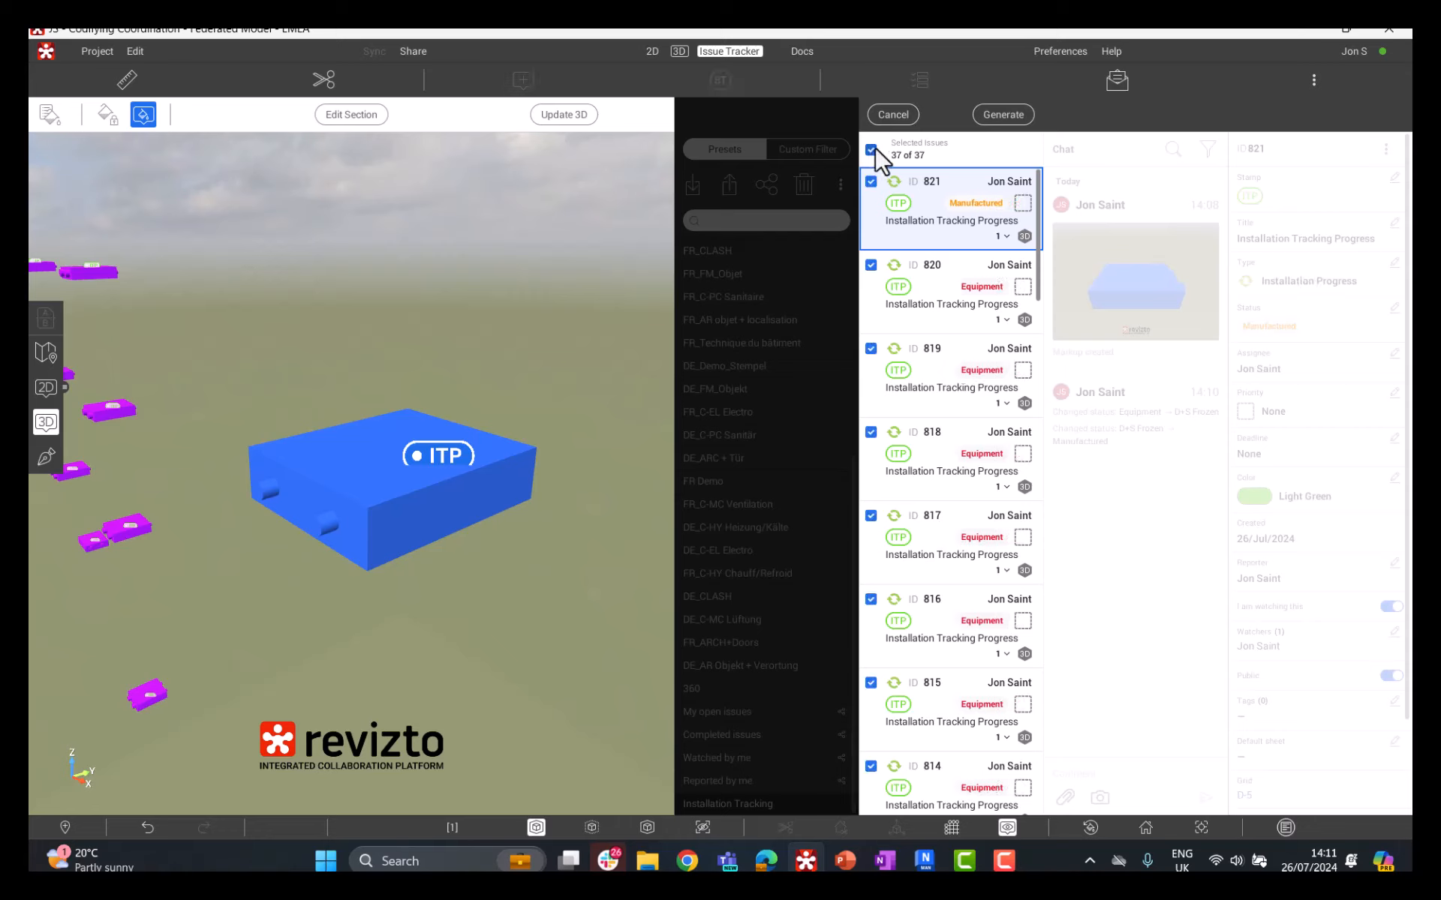
{"action": "scroll", "coordinate": [966, 353], "scroll_direction": "down", "scroll_amount": 9}
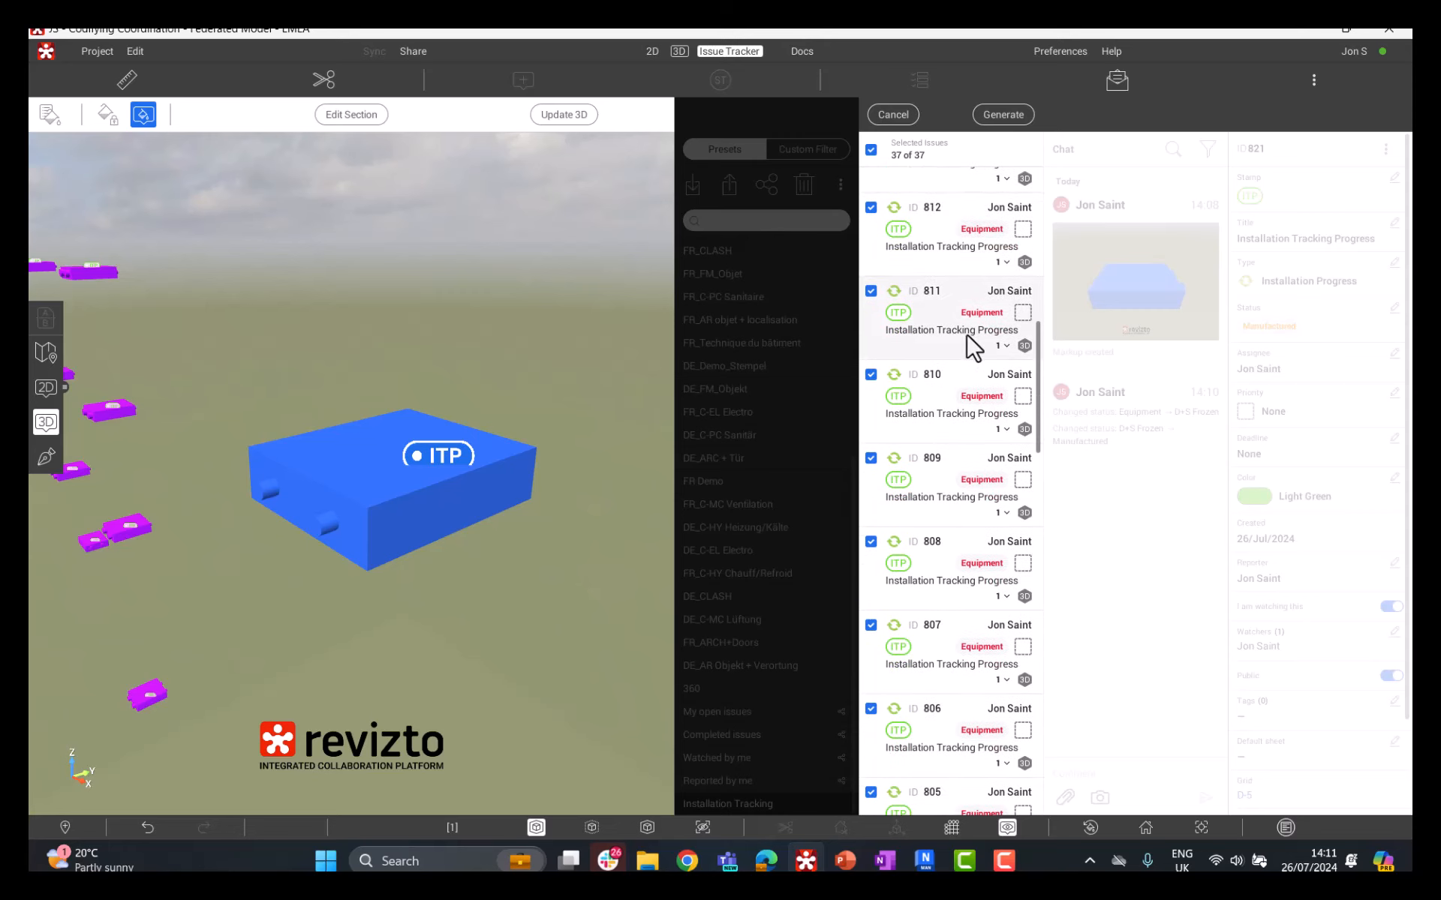
{"action": "scroll", "coordinate": [973, 347], "scroll_direction": "down", "scroll_amount": 4}
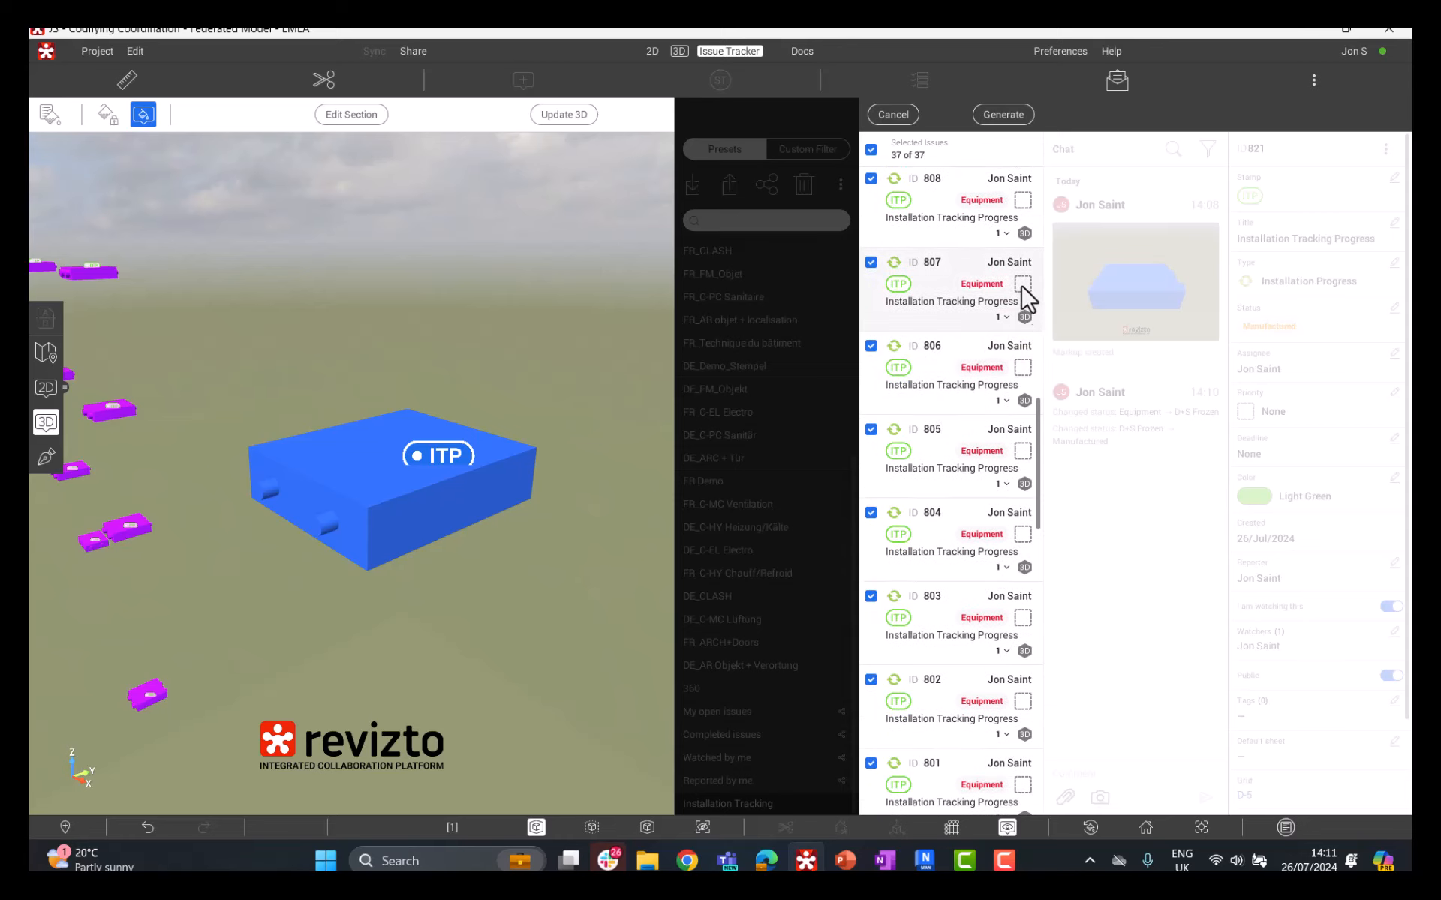
Step: Generate the QR codes for the selected issues, choosing Sticker as the output format
{"action": "left_click", "coordinate": [1010, 117]}
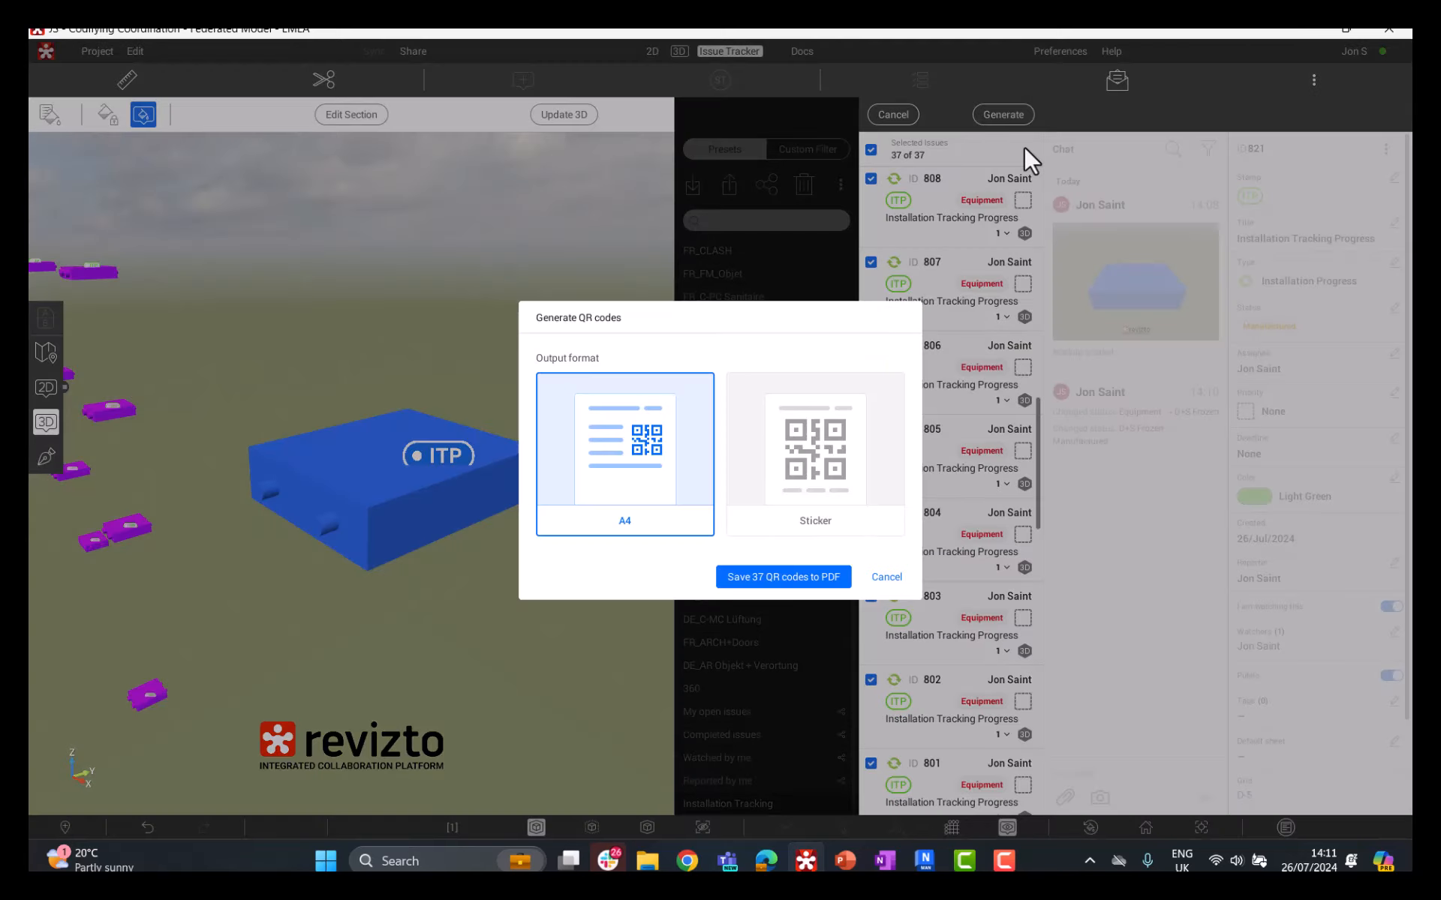
{"action": "left_click", "coordinate": [840, 453]}
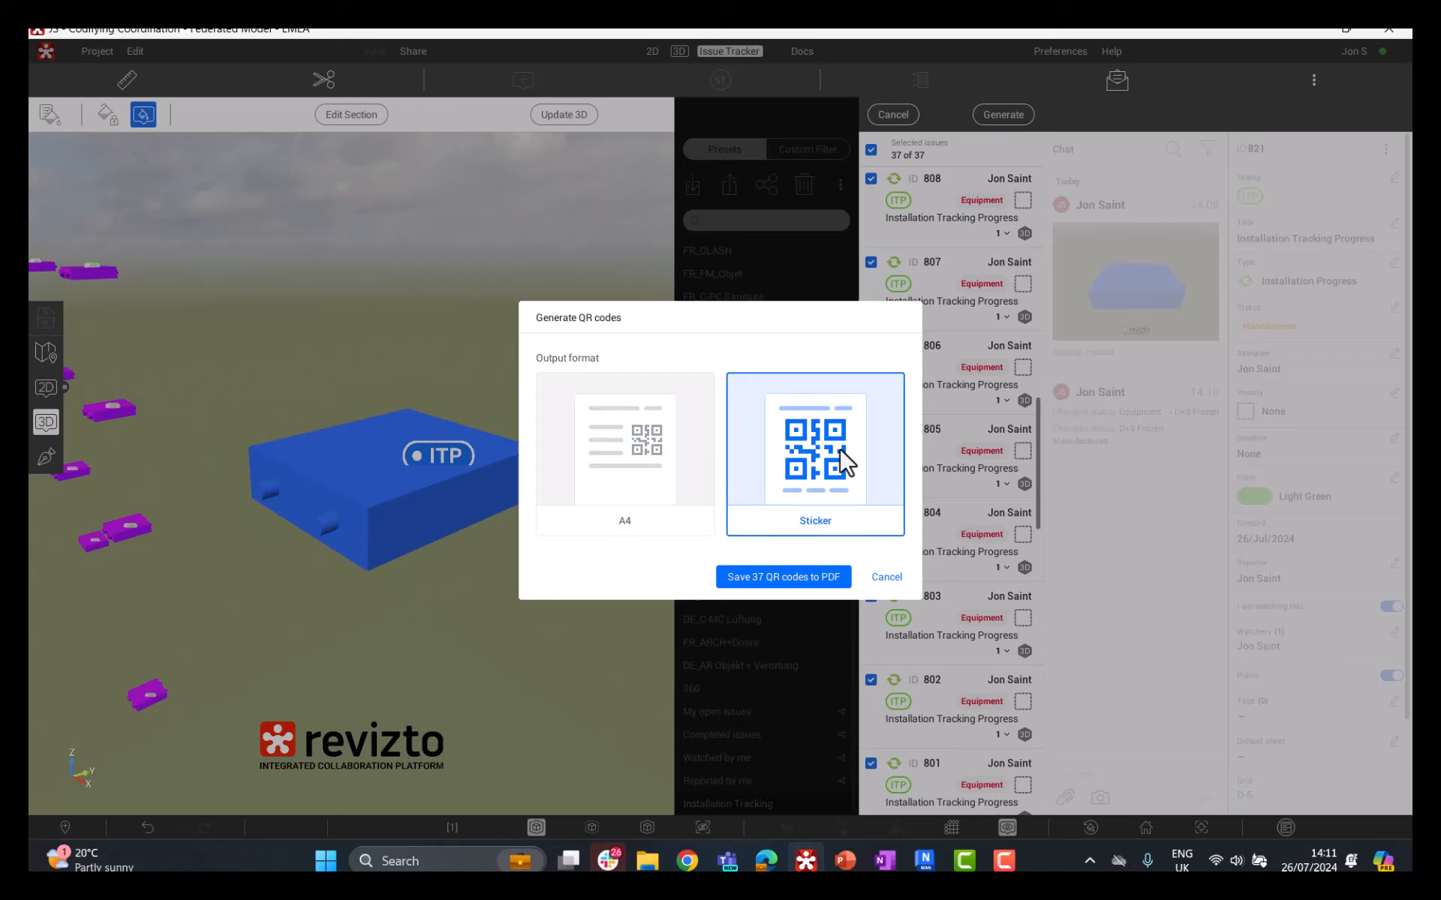
{"action": "left_click", "coordinate": [658, 482]}
{"action": "left_click", "coordinate": [821, 482]}
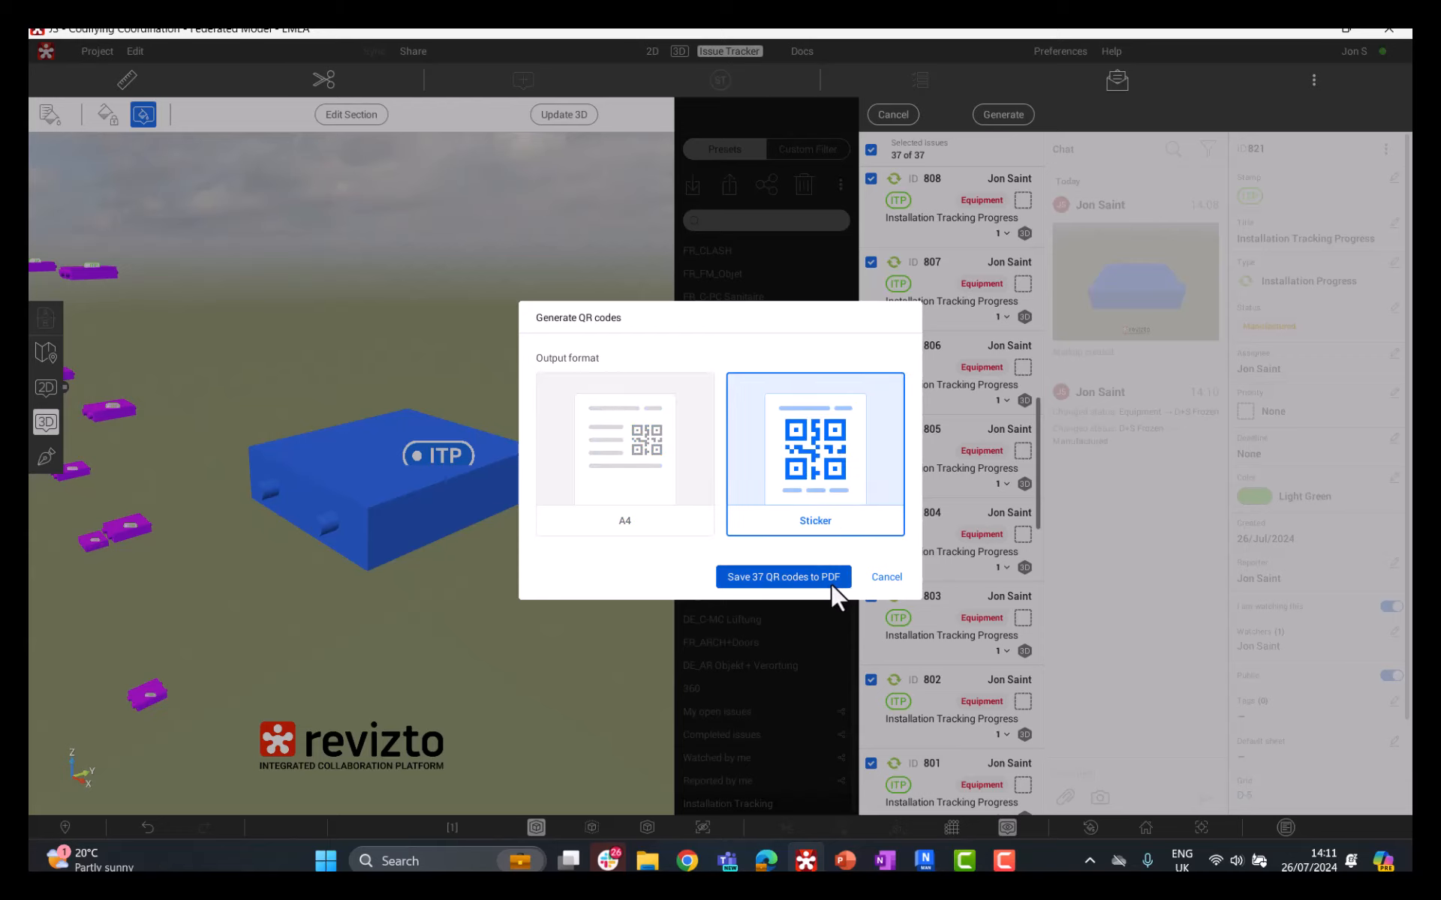
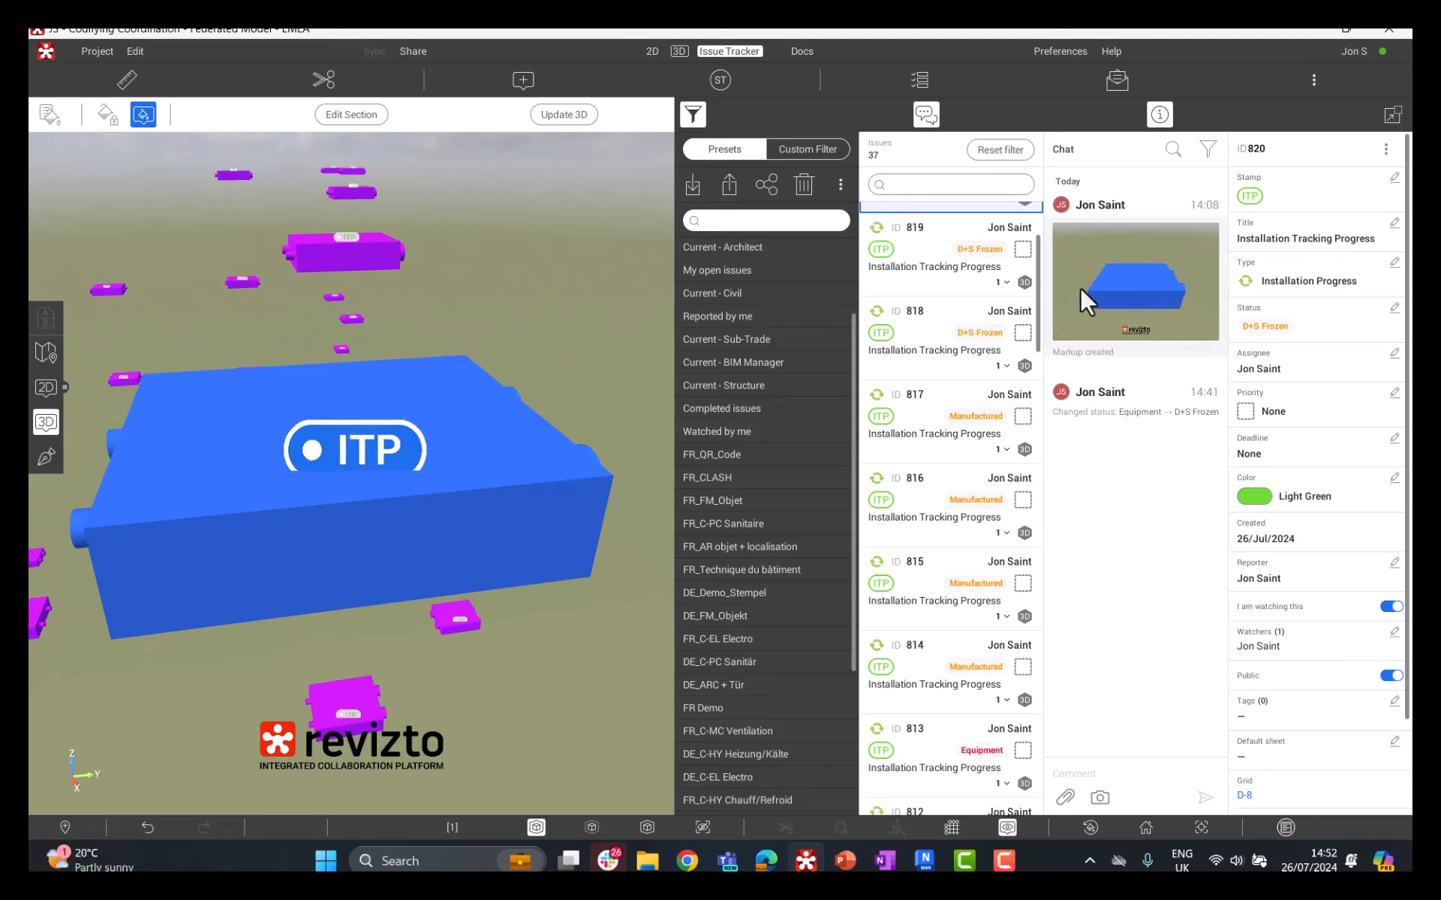
Step: Review installation tracking issues 819 and 815 and inspect the heat recovery unit of issue 815 in the 3D view
{"action": "left_click", "coordinate": [944, 264]}
{"action": "left_click", "coordinate": [956, 274]}
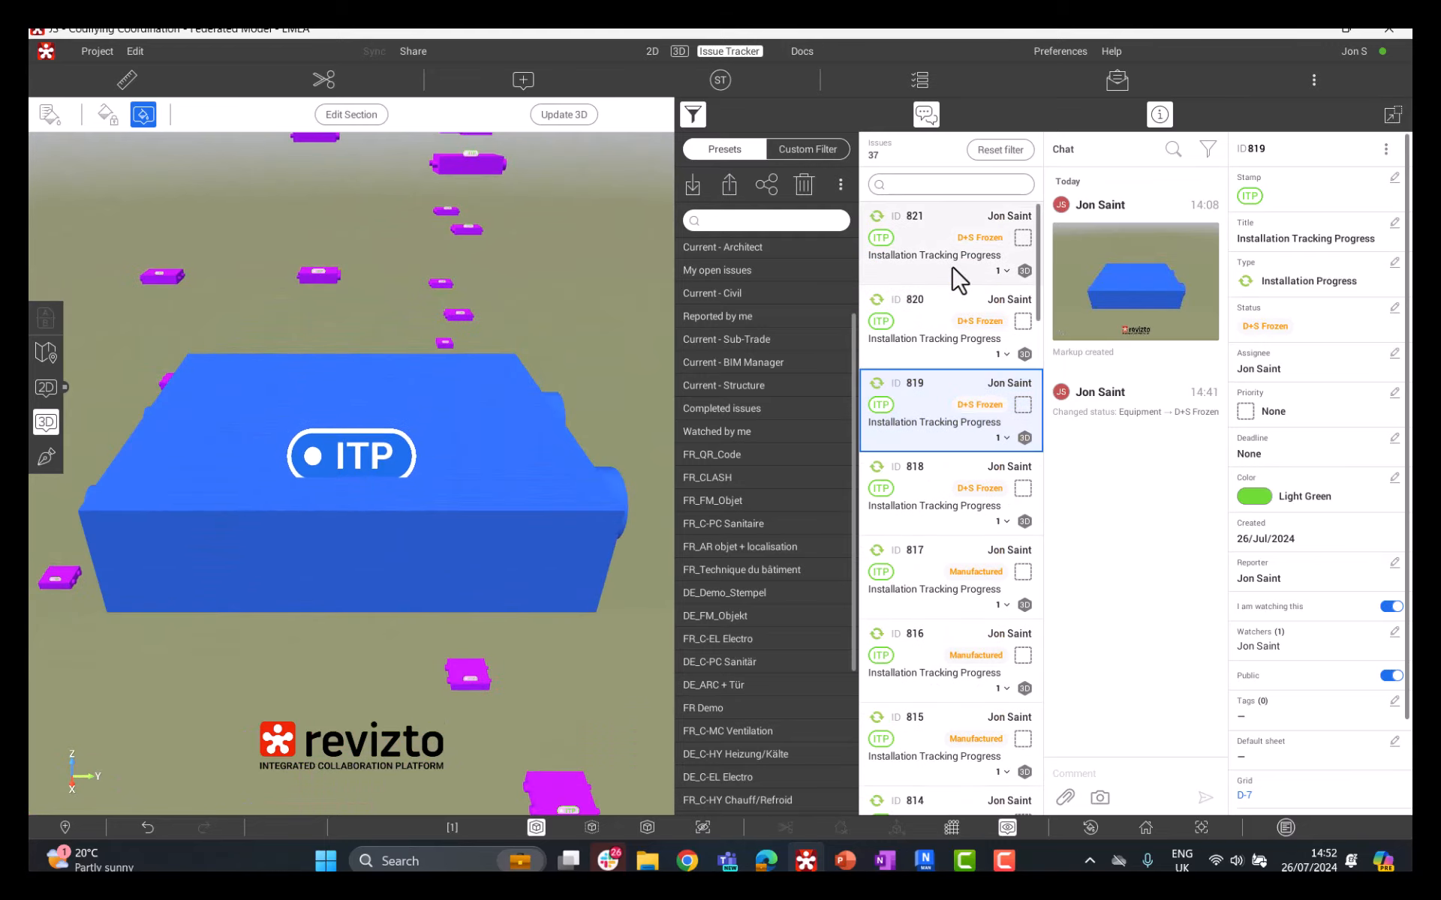
{"action": "scroll", "coordinate": [961, 300], "scroll_direction": "down", "scroll_amount": 5}
{"action": "scroll", "coordinate": [956, 291], "scroll_direction": "up", "scroll_amount": 1}
{"action": "left_click", "coordinate": [956, 446]}
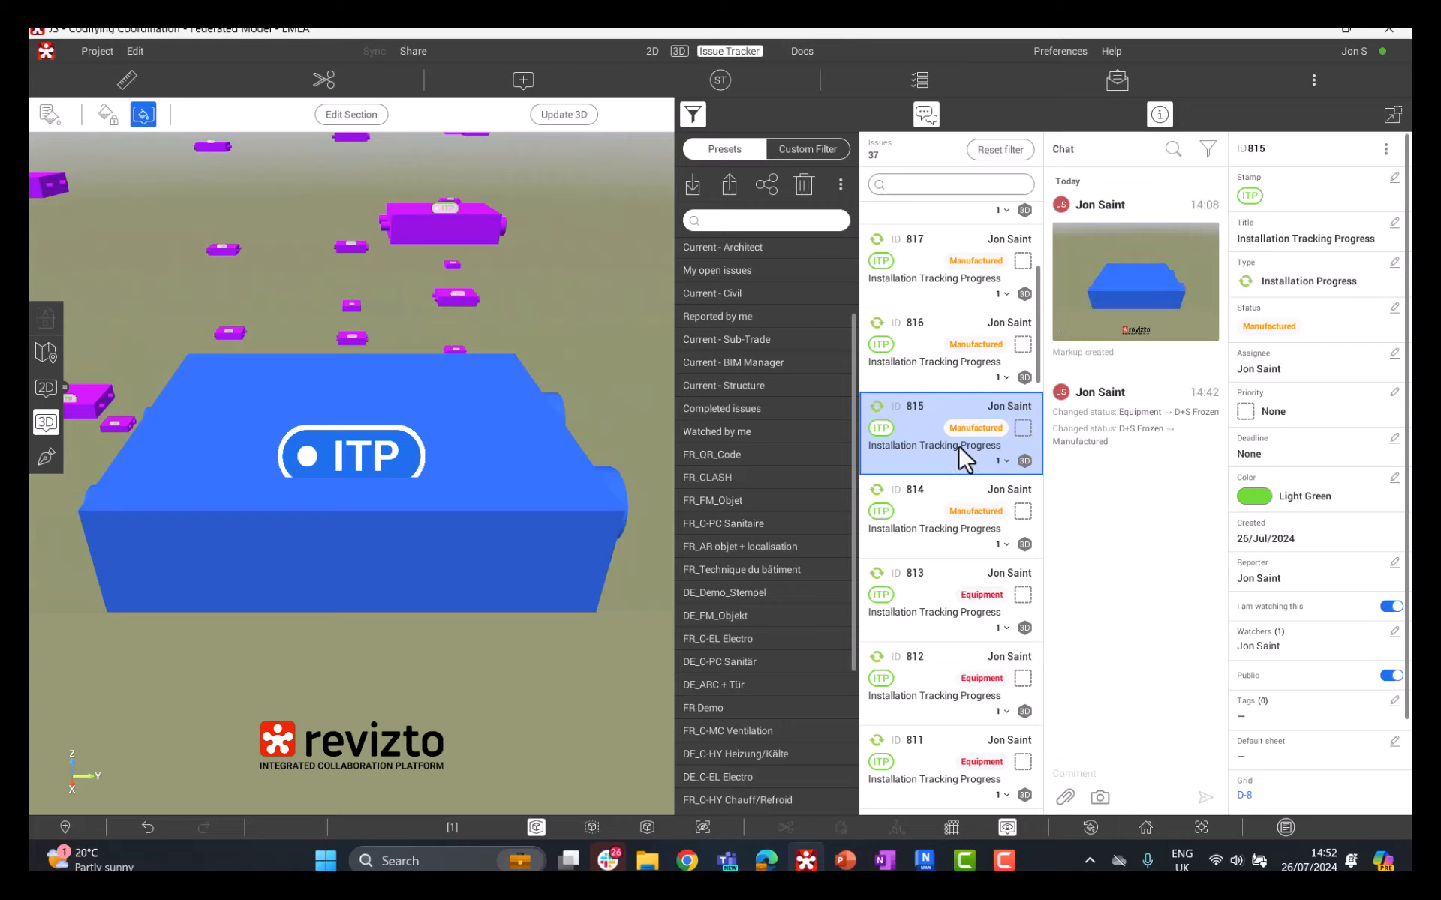
{"action": "left_click_drag", "start_coordinate": [200, 440], "coordinate": [347, 489]}
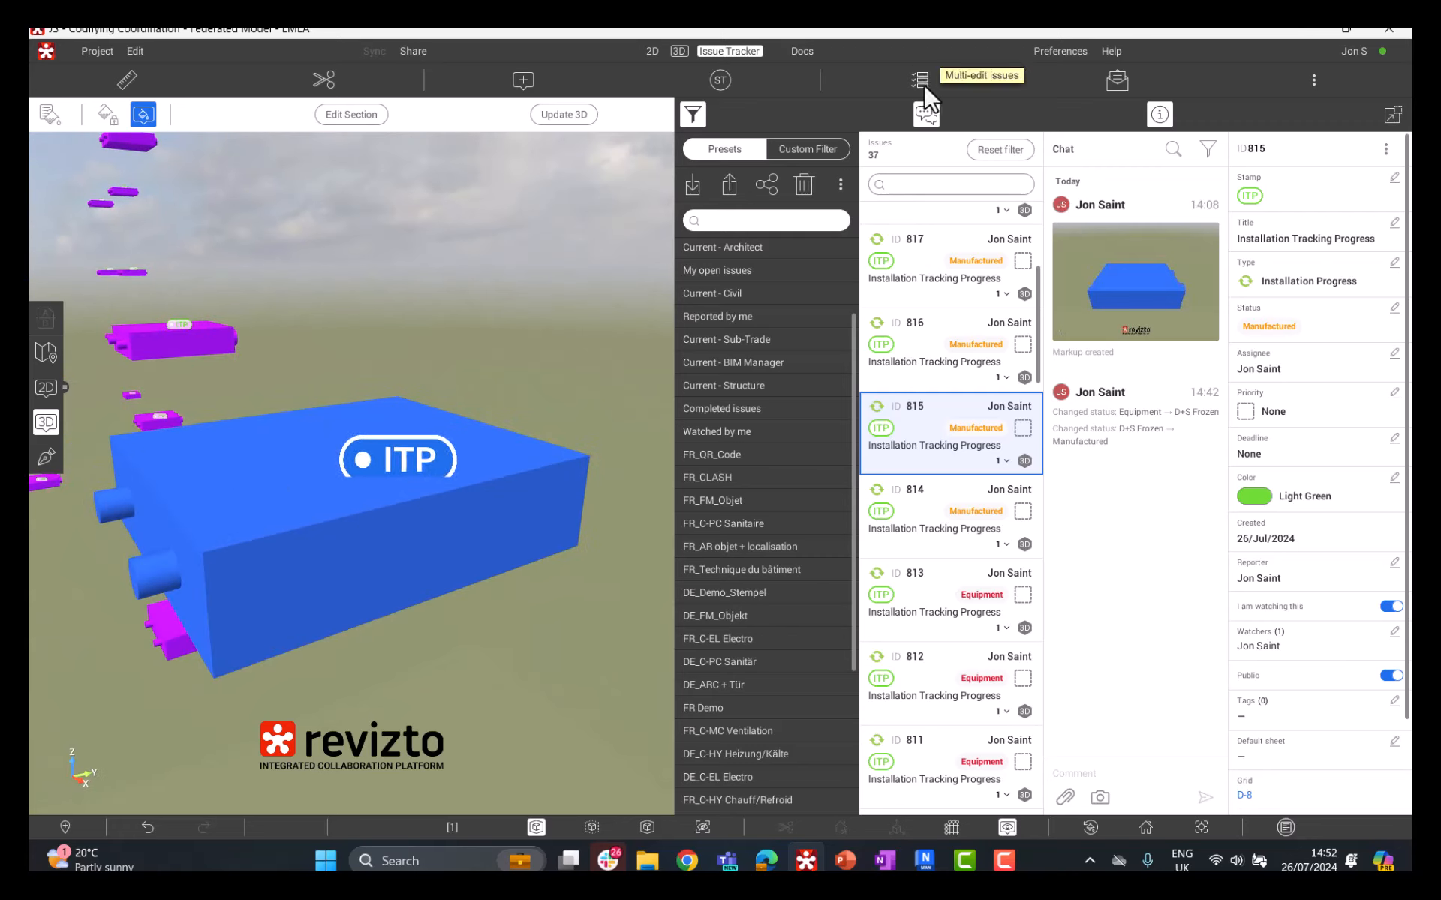
{"action": "scroll", "coordinate": [975, 338], "scroll_direction": "up", "scroll_amount": 5}
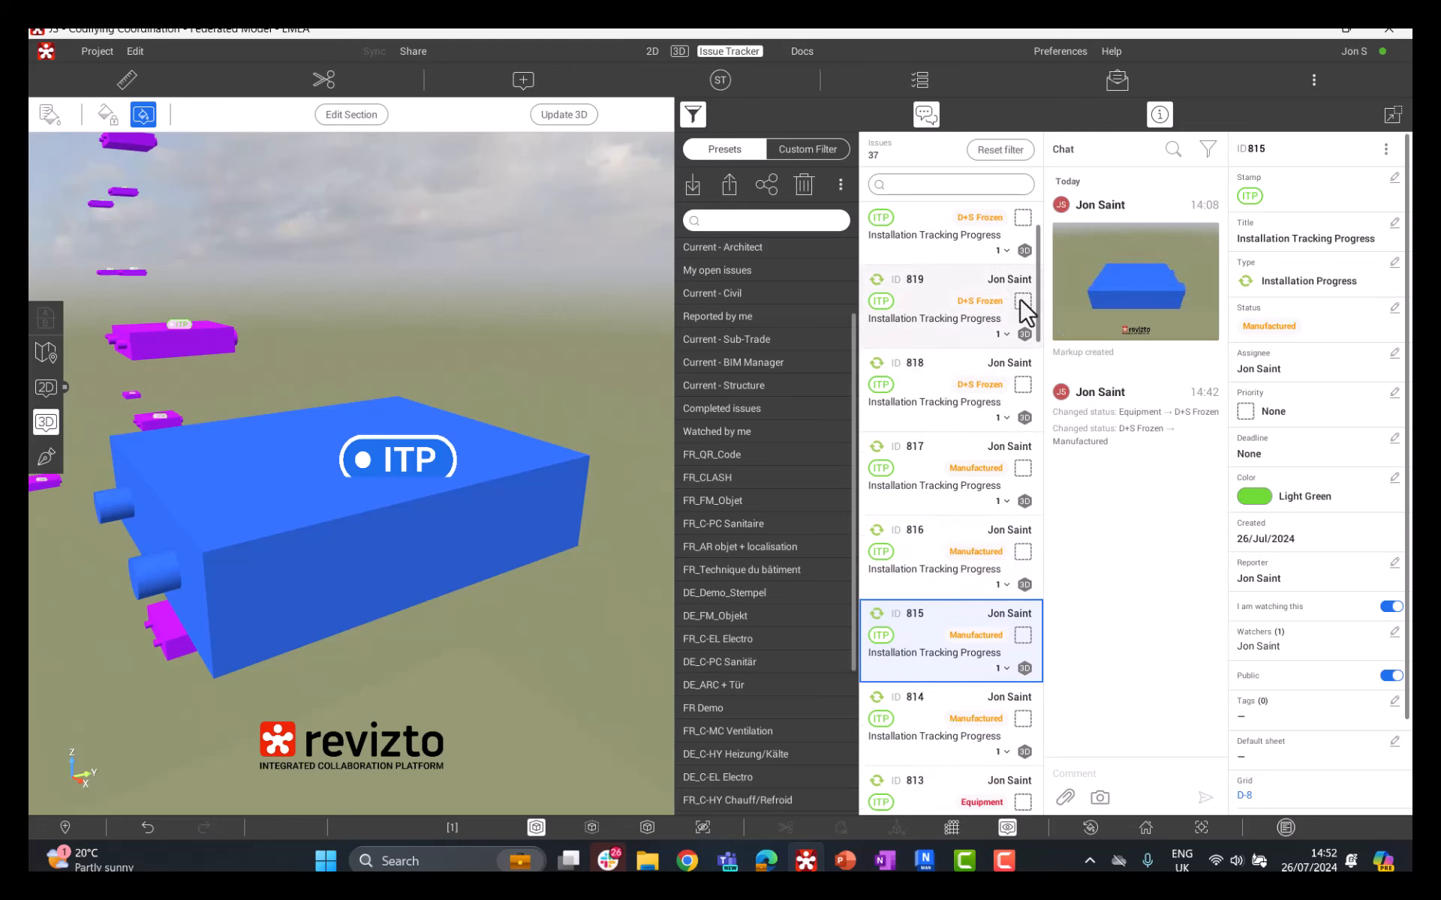
Step: Switch to the project's reporting in Revizto Workspace in the browser and show its dashboards
{"action": "left_click", "coordinate": [1117, 84]}
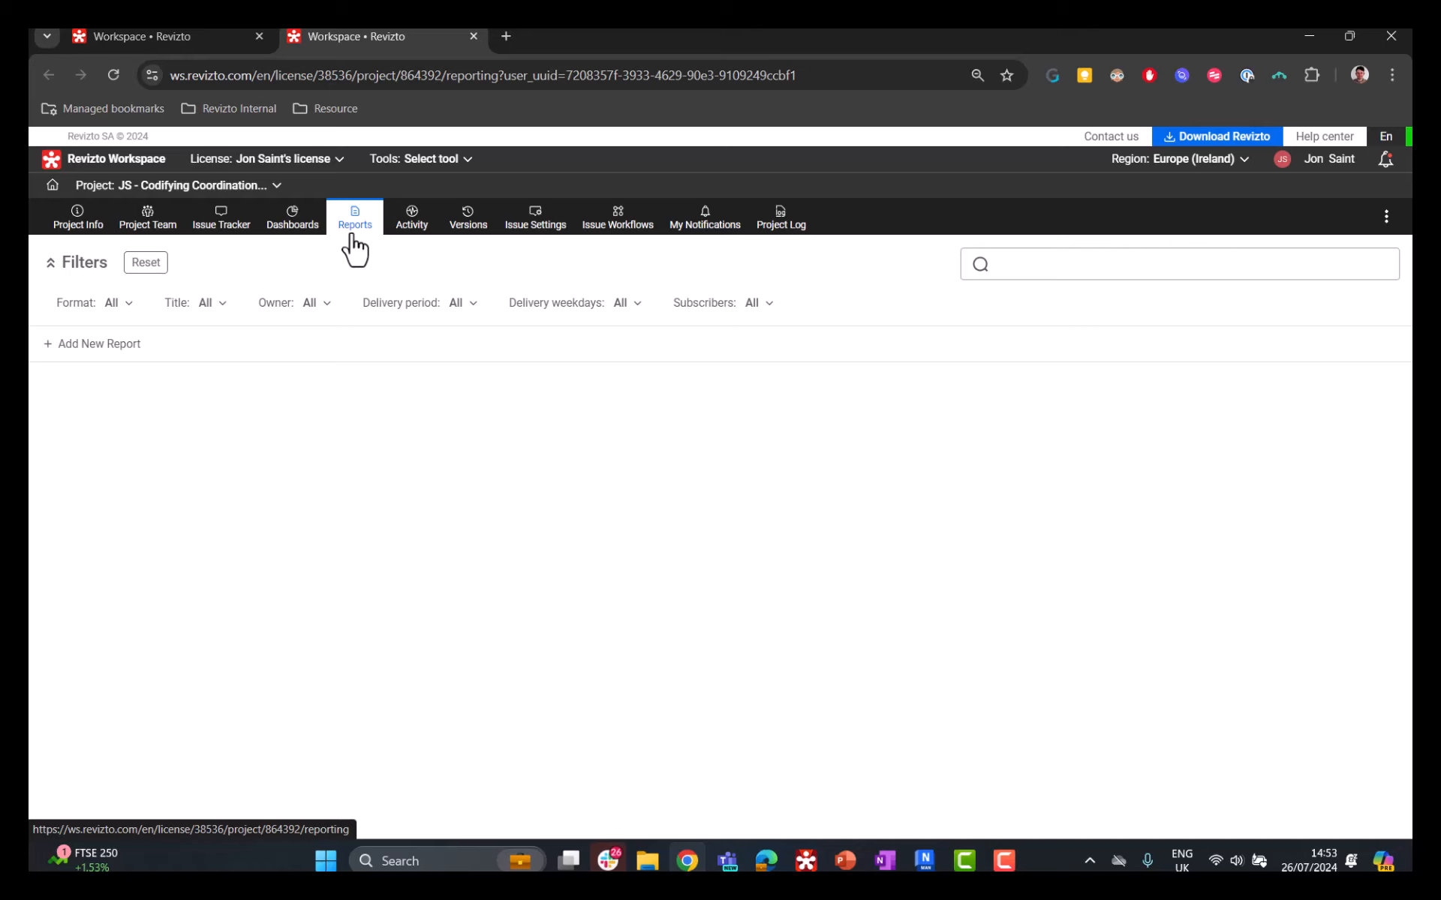
{"action": "left_click", "coordinate": [313, 229]}
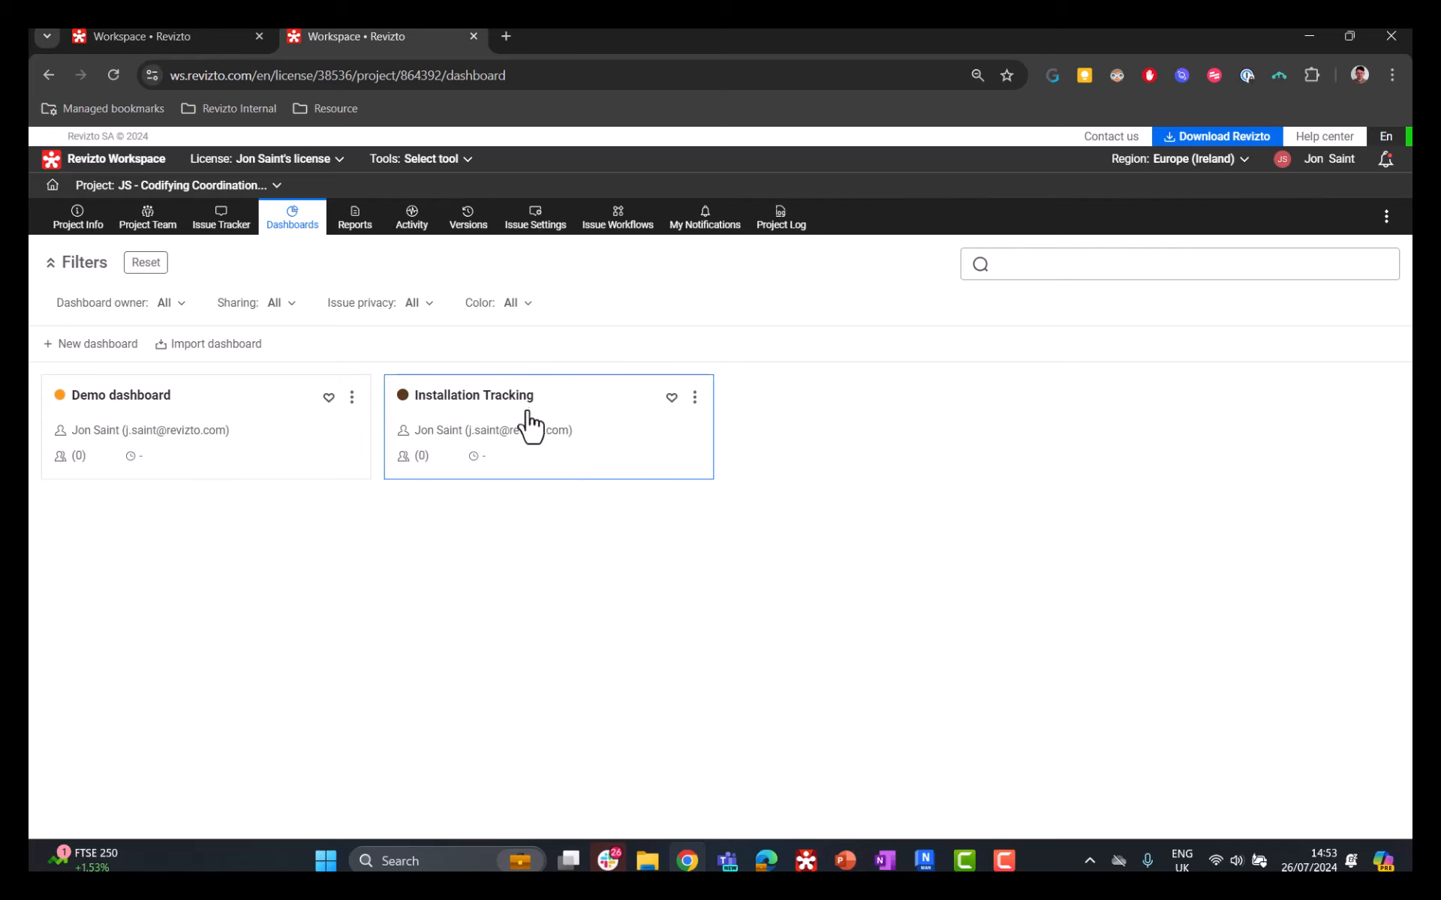
{"action": "left_click", "coordinate": [101, 344]}
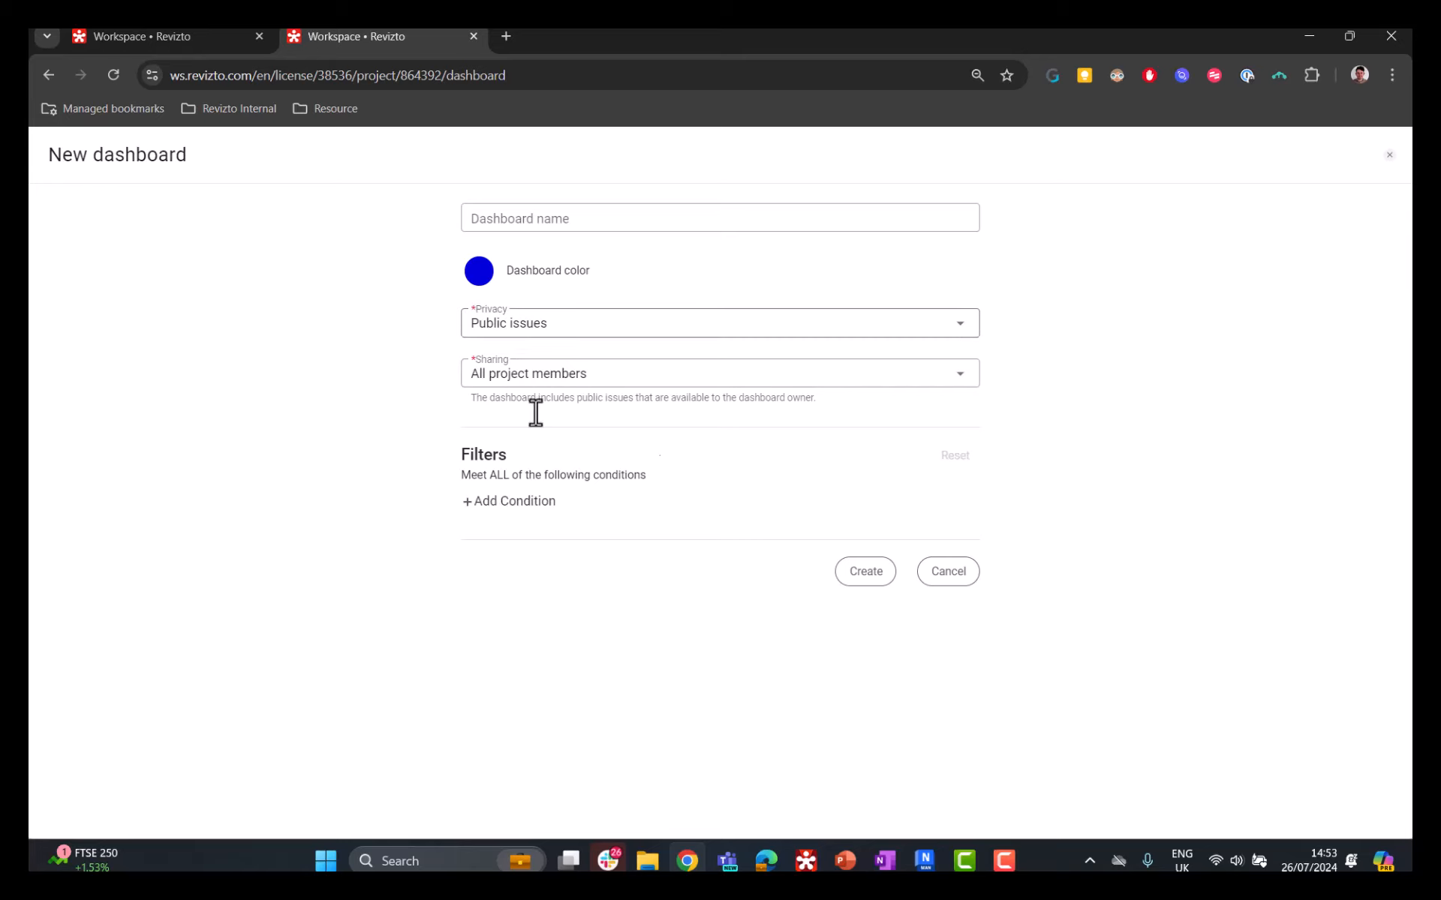
{"action": "left_click", "coordinate": [468, 222]}
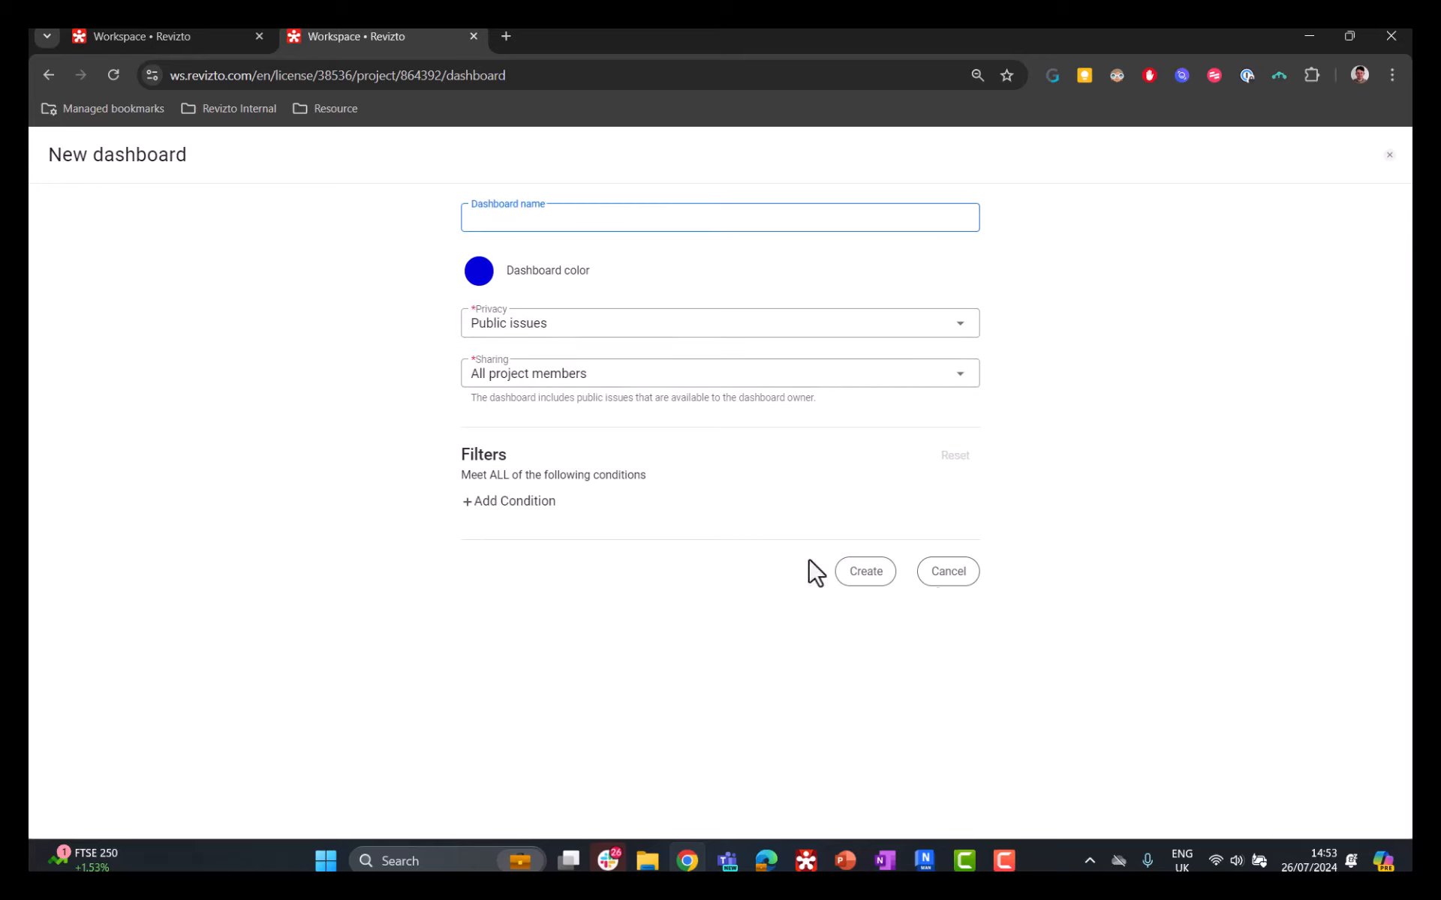
{"action": "left_click", "coordinate": [943, 589]}
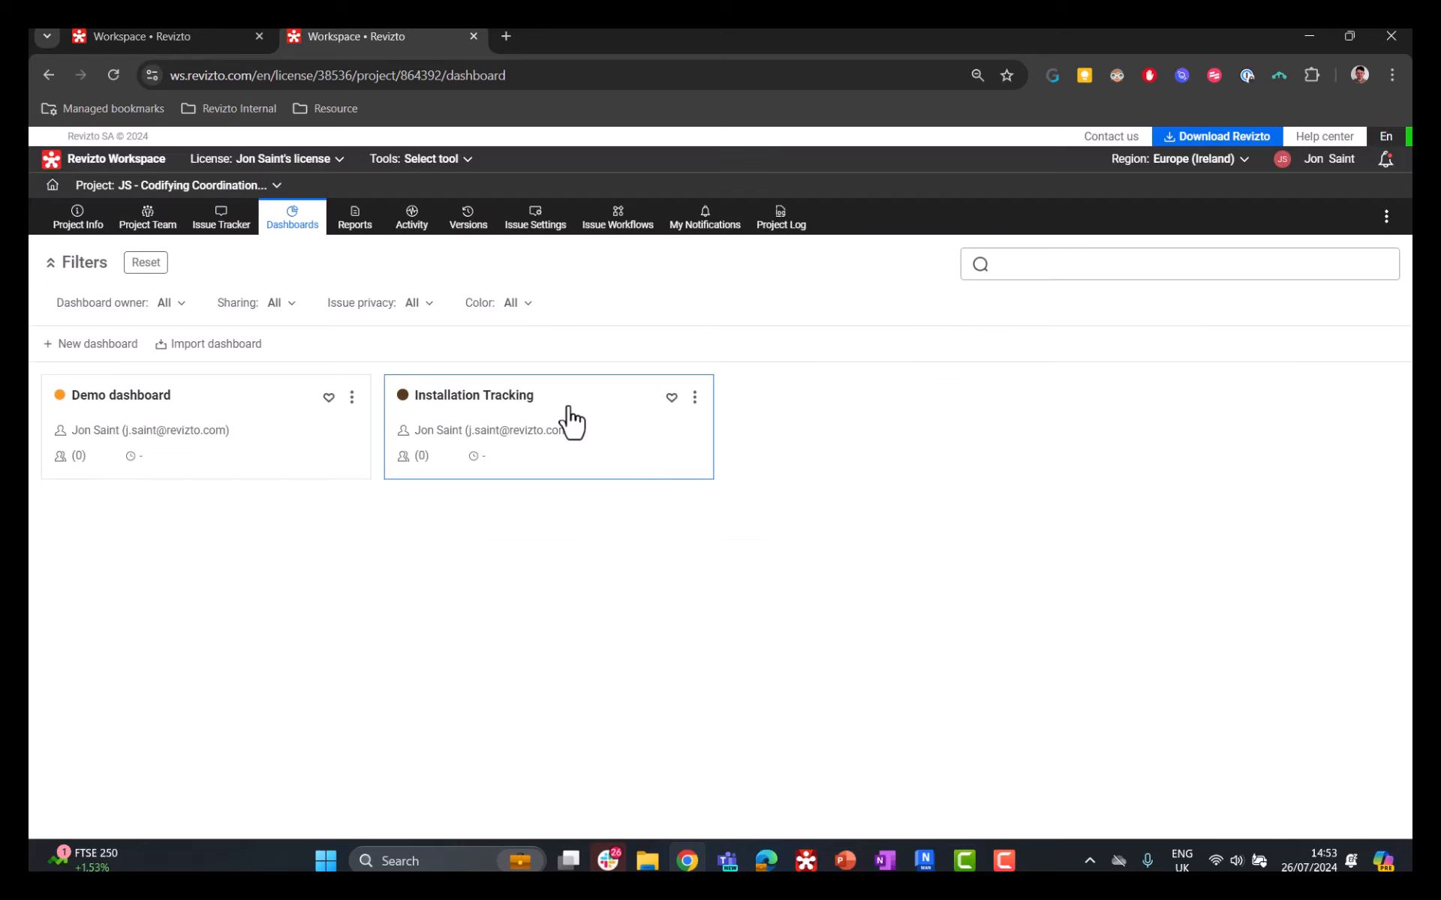
Step: Open the Installation Tracking dashboard and look over its charts
{"action": "left_click", "coordinate": [588, 433]}
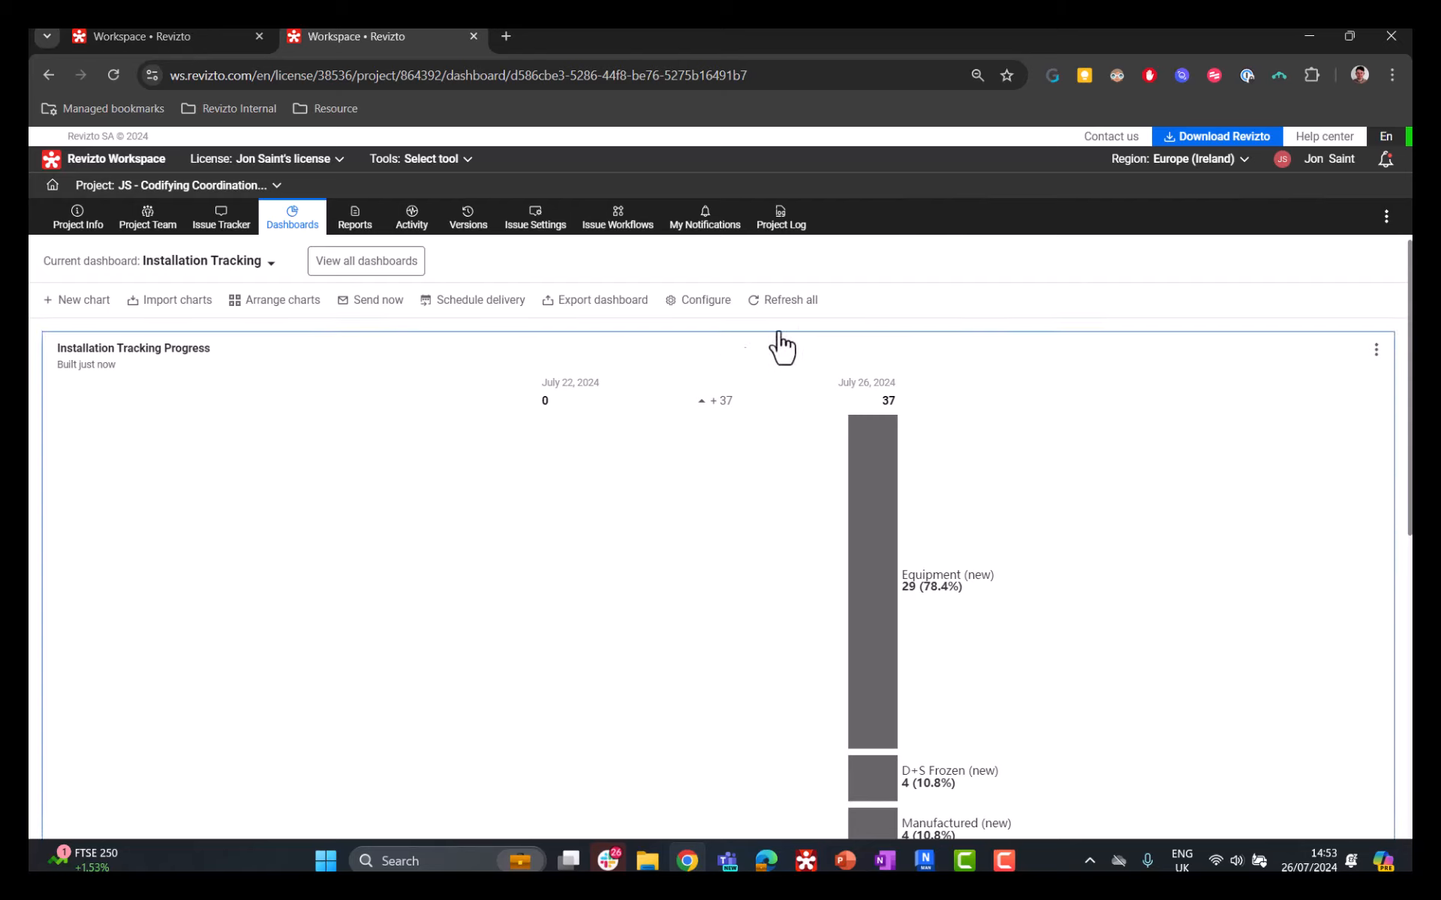
{"action": "scroll", "coordinate": [788, 344], "scroll_direction": "down", "scroll_amount": 1}
{"action": "scroll", "coordinate": [806, 349], "scroll_direction": "up", "scroll_amount": 1}
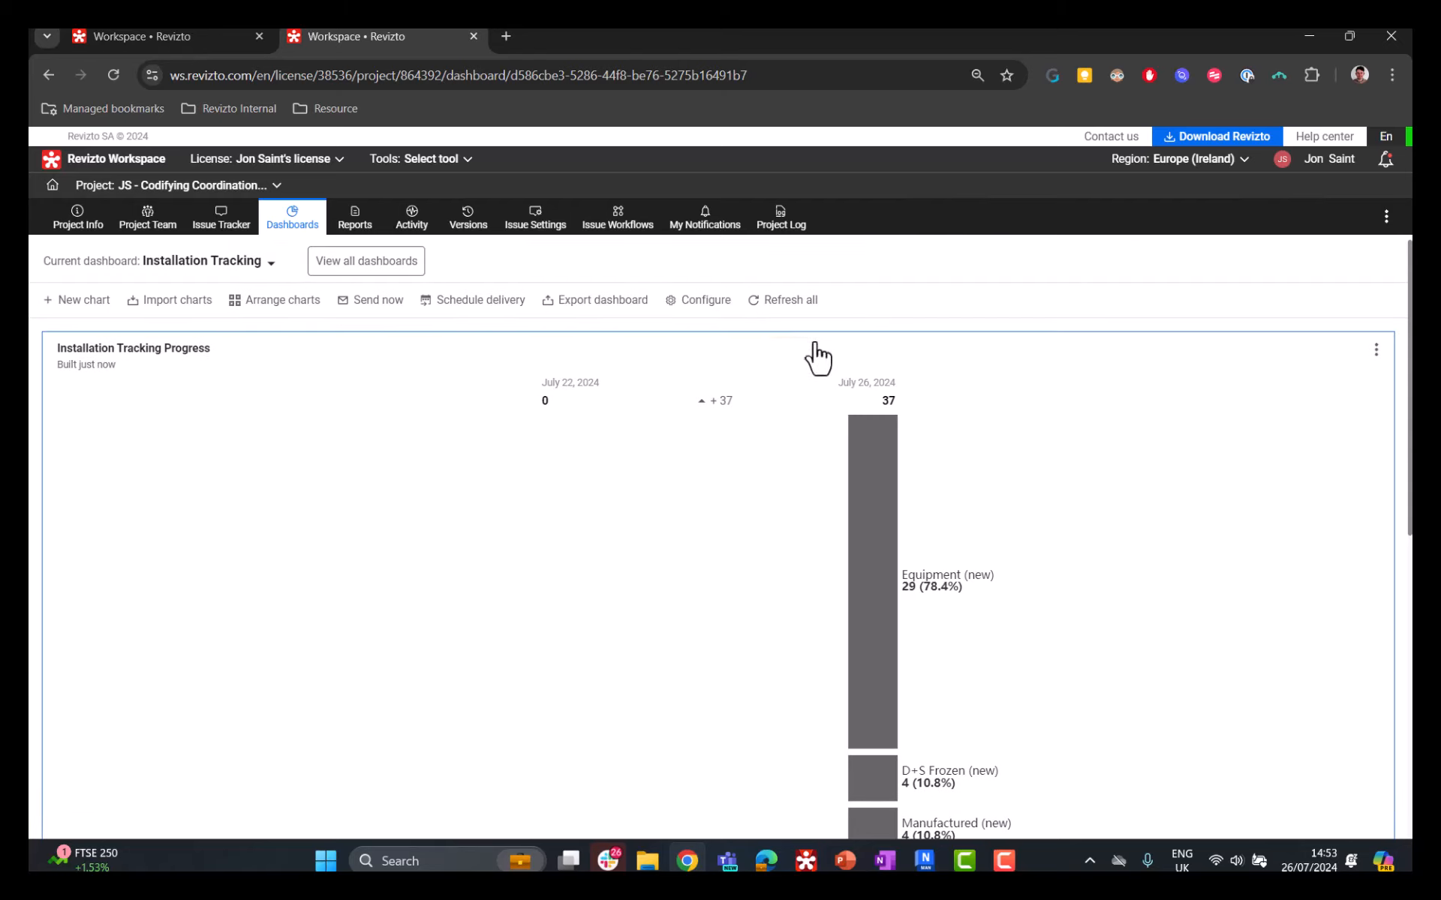
Step: Examine the general settings, grouping, sorting and dashboard filters of a new chart draft, and close it without saving
{"action": "left_click", "coordinate": [84, 300]}
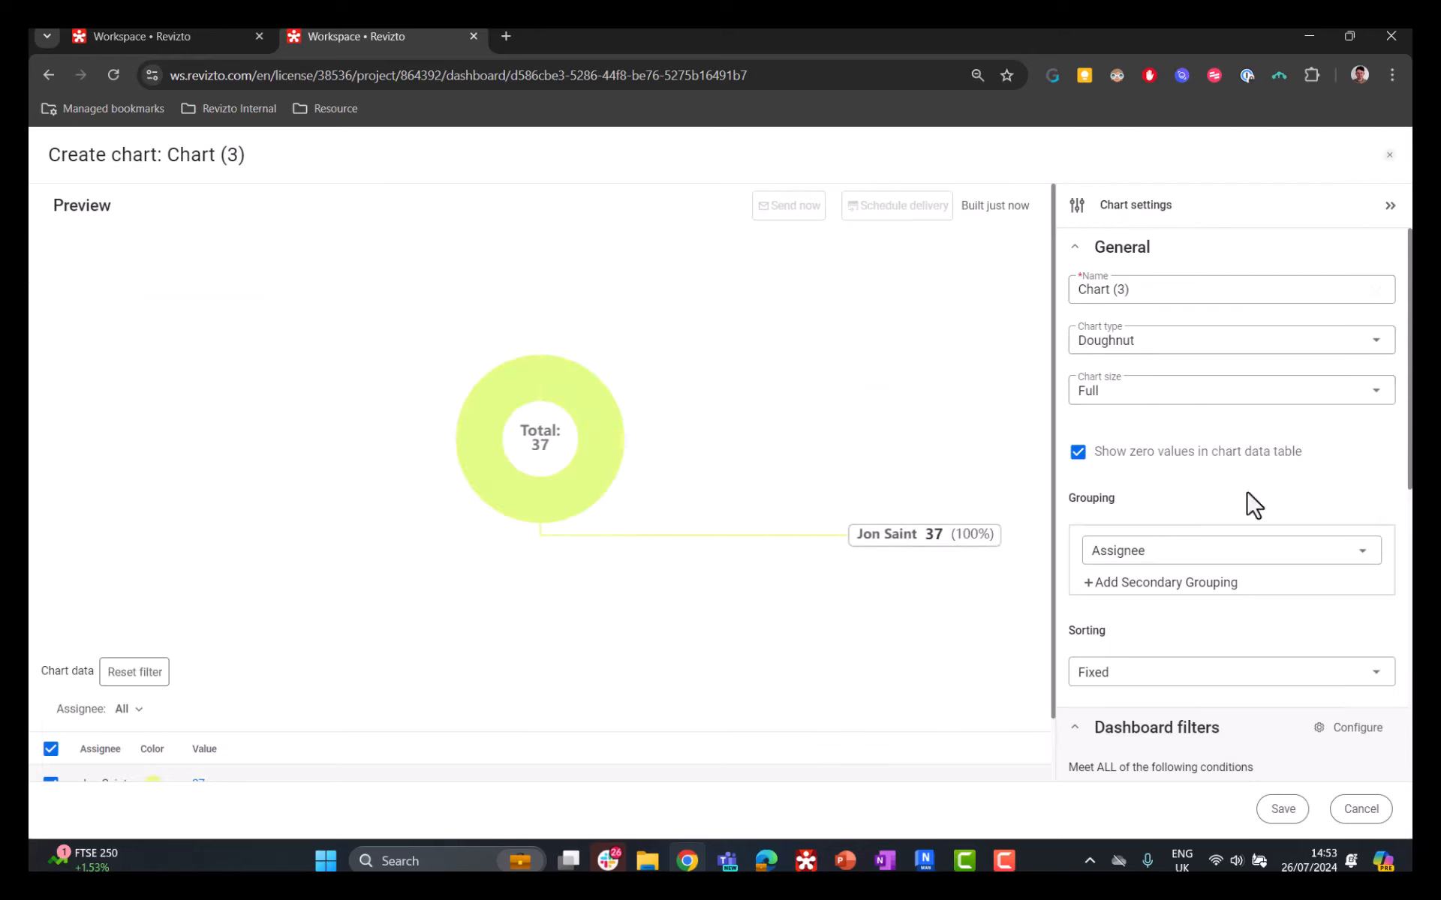
{"action": "scroll", "coordinate": [1248, 505], "scroll_direction": "down", "scroll_amount": 3}
{"action": "scroll", "coordinate": [1271, 585], "scroll_direction": "down", "scroll_amount": 1}
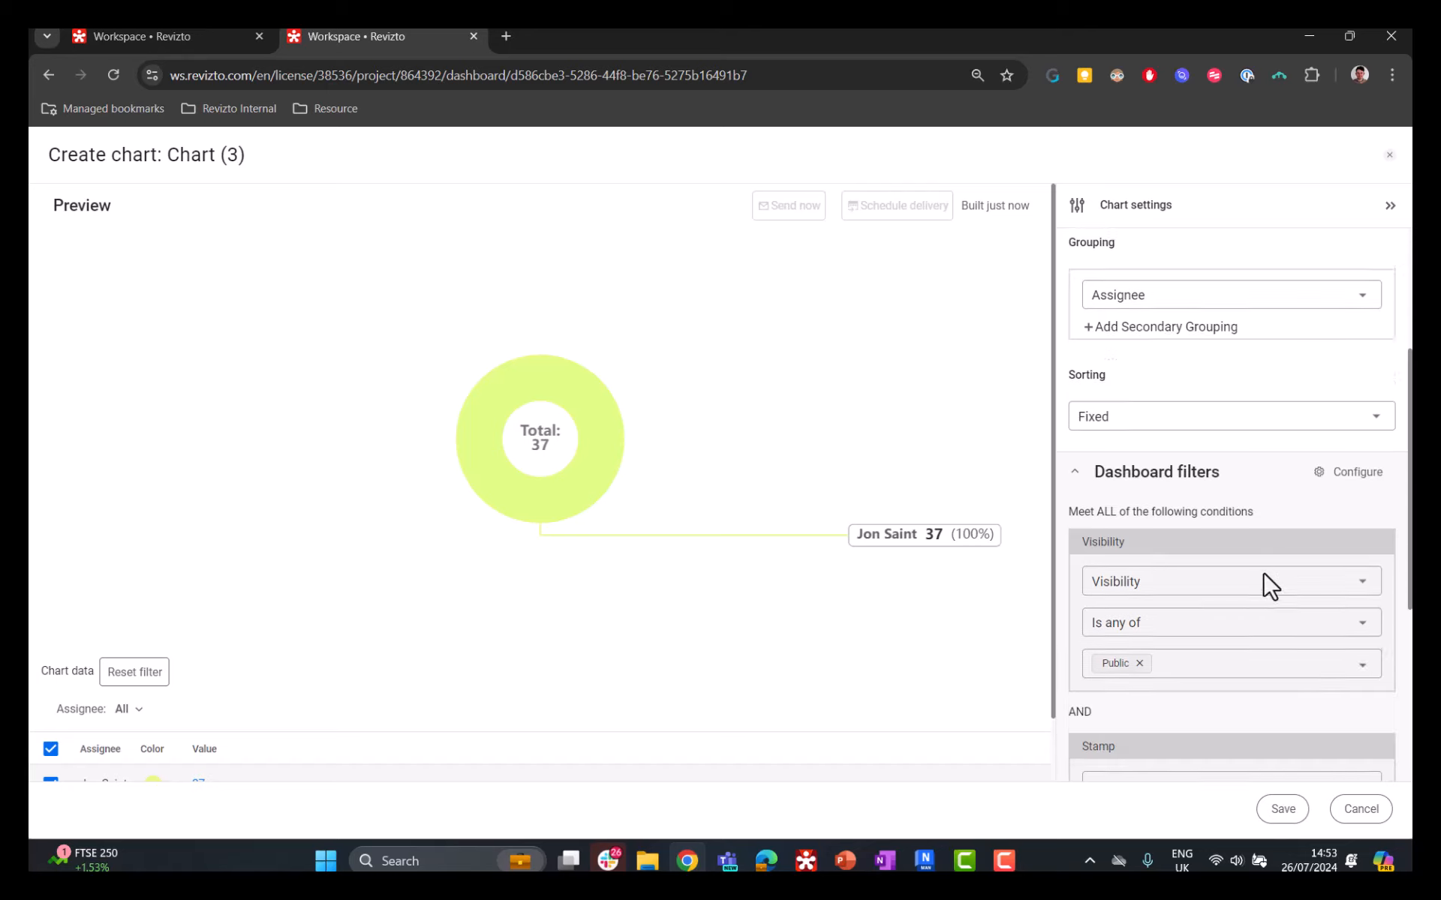
{"action": "scroll", "coordinate": [1174, 457], "scroll_direction": "up", "scroll_amount": 1}
{"action": "mouse_move", "coordinate": [612, 403]}
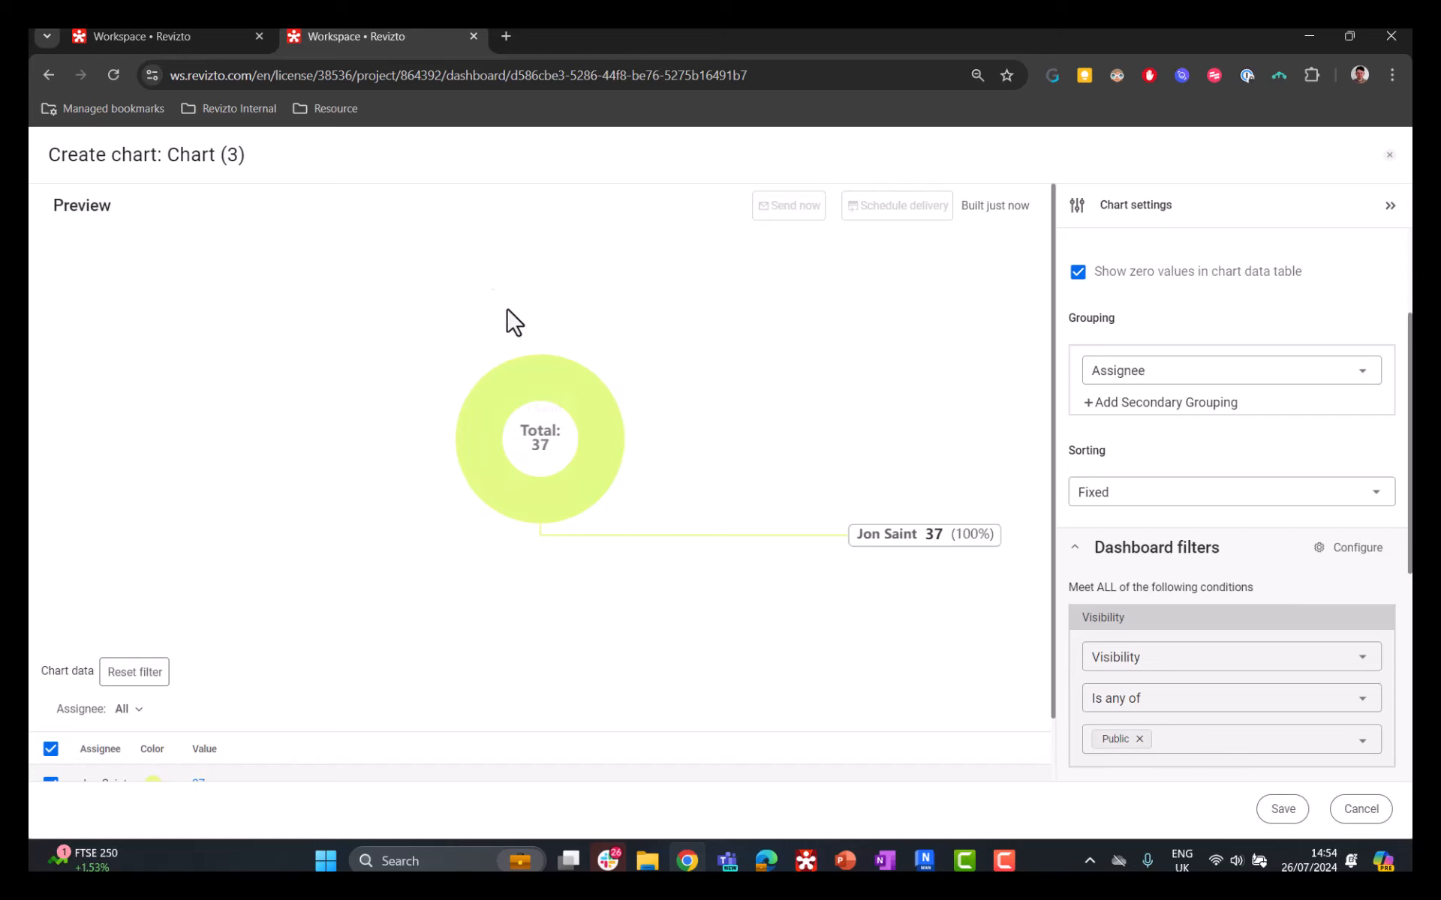
{"action": "scroll", "coordinate": [1279, 652], "scroll_direction": "down", "scroll_amount": 1}
{"action": "scroll", "coordinate": [1268, 630], "scroll_direction": "down", "scroll_amount": 3}
{"action": "scroll", "coordinate": [1286, 604], "scroll_direction": "up", "scroll_amount": 6}
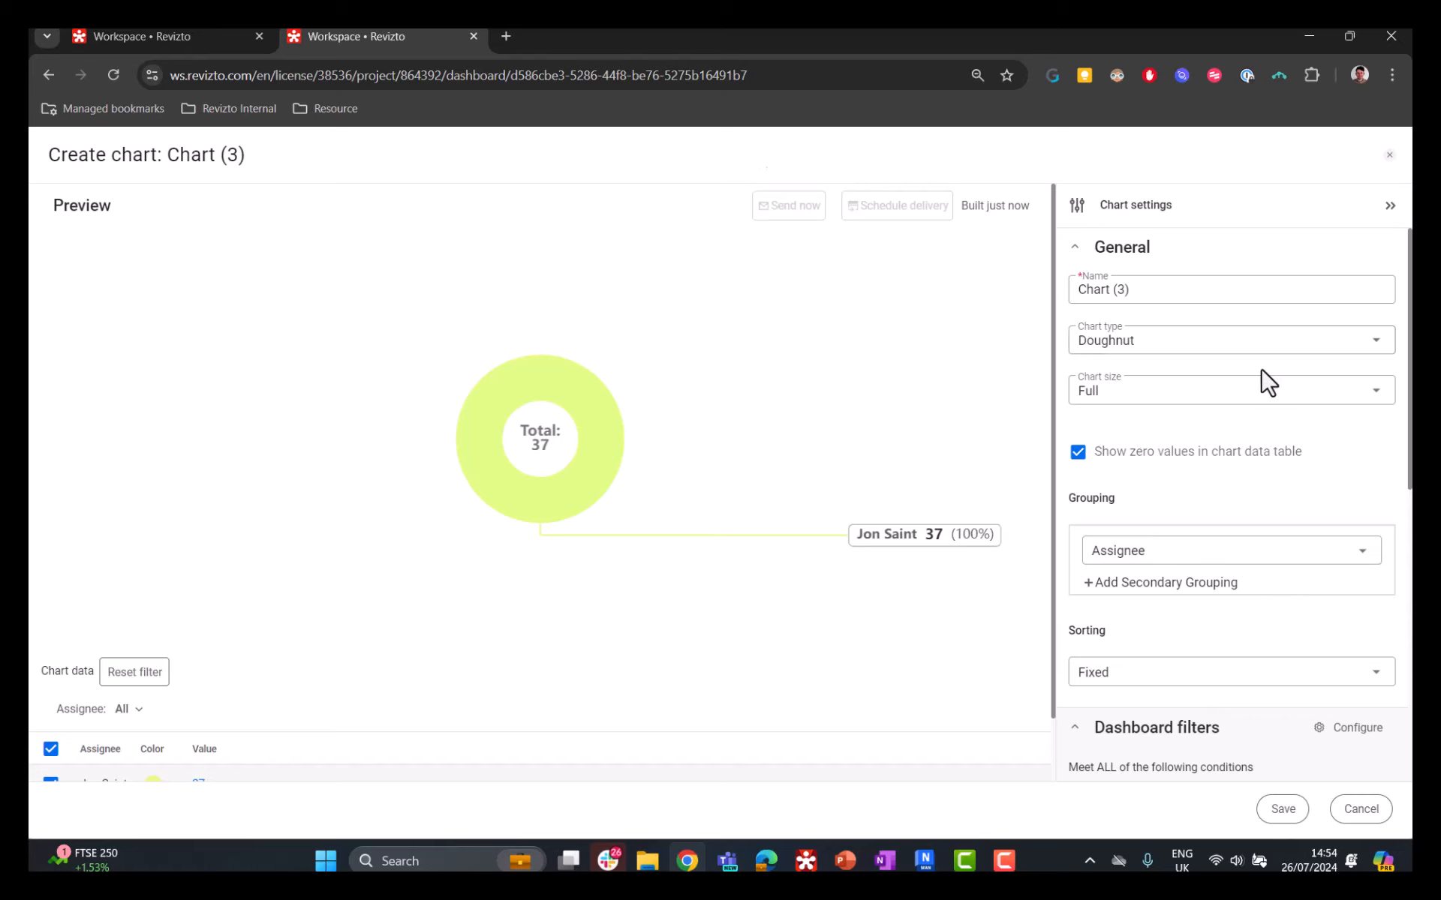
{"action": "scroll", "coordinate": [1279, 465], "scroll_direction": "down", "scroll_amount": 1}
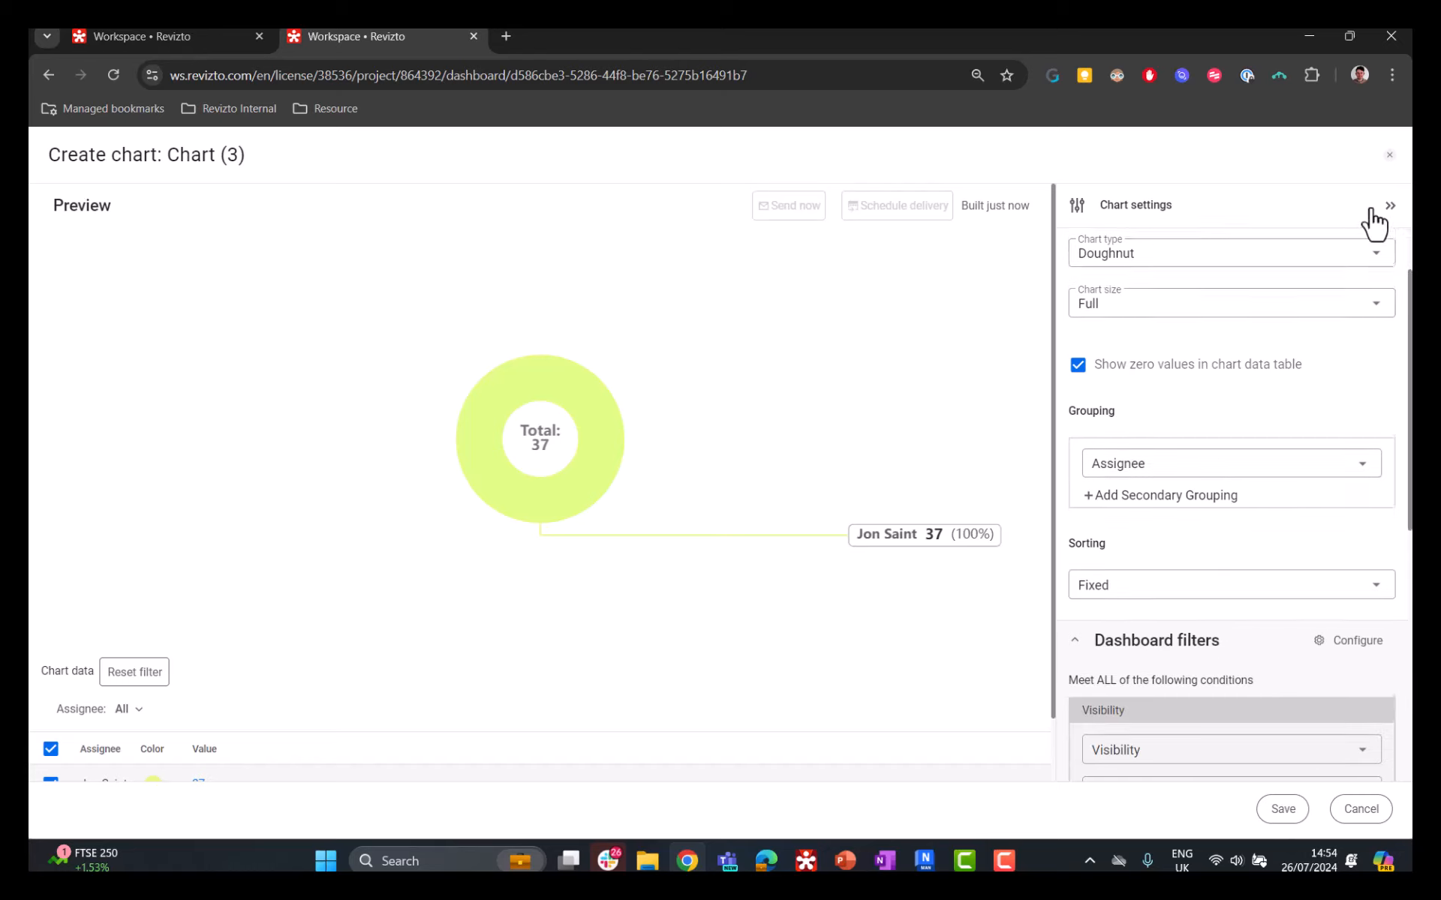
{"action": "left_click", "coordinate": [1388, 154]}
Step: Examine the Installation Tracking Progress chart and the Revizto Installation Tracking Status doughnut chart
{"action": "scroll", "coordinate": [1320, 315], "scroll_direction": "down", "scroll_amount": 1}
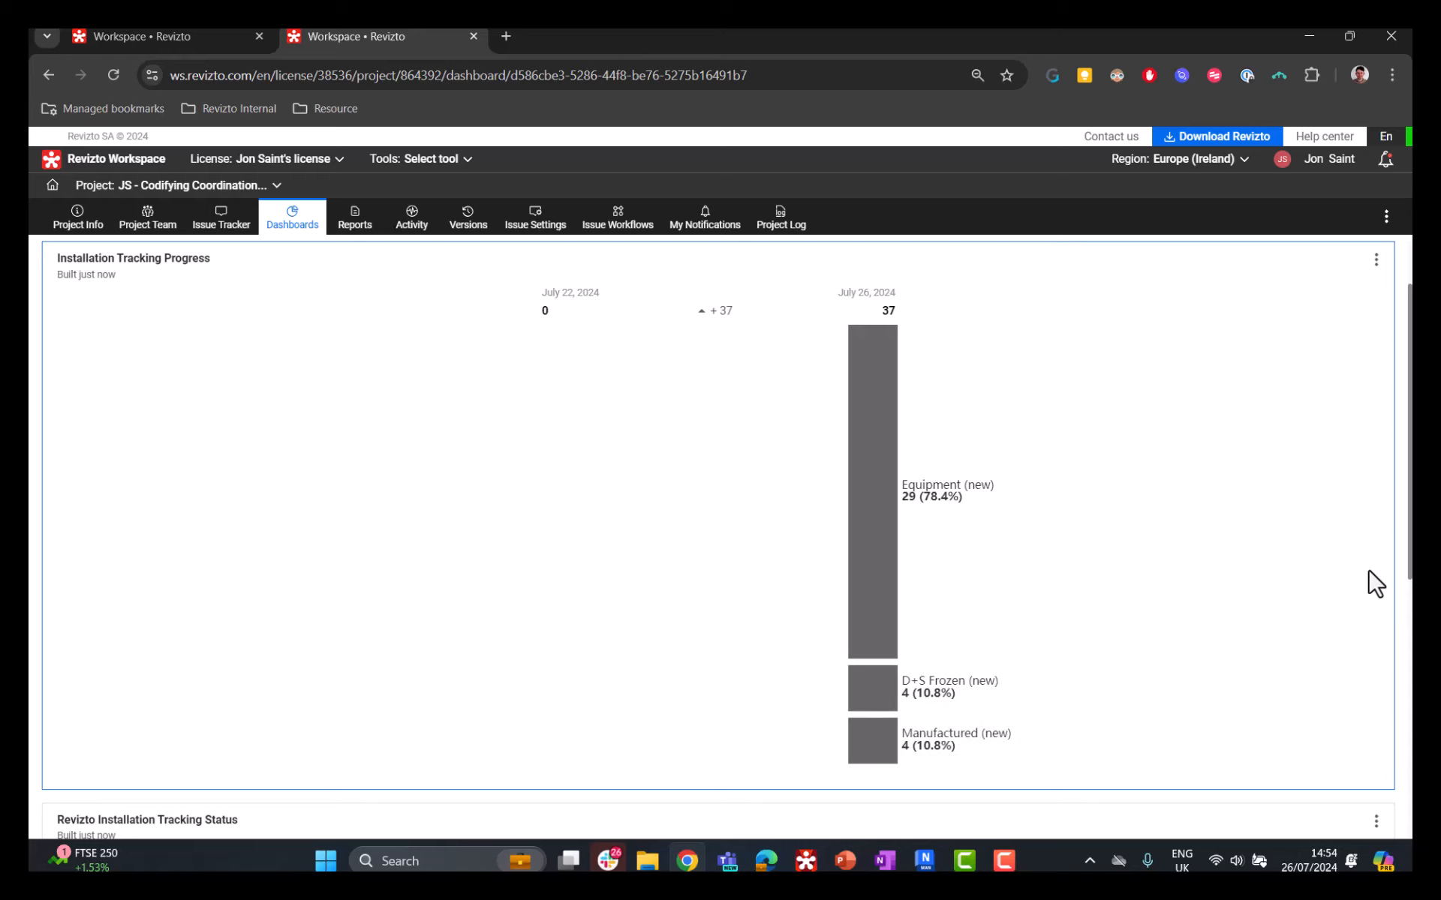
{"action": "scroll", "coordinate": [1338, 517], "scroll_direction": "down", "scroll_amount": 1}
{"action": "scroll", "coordinate": [1338, 517], "scroll_direction": "up", "scroll_amount": 1}
{"action": "scroll", "coordinate": [1154, 391], "scroll_direction": "down", "scroll_amount": 5}
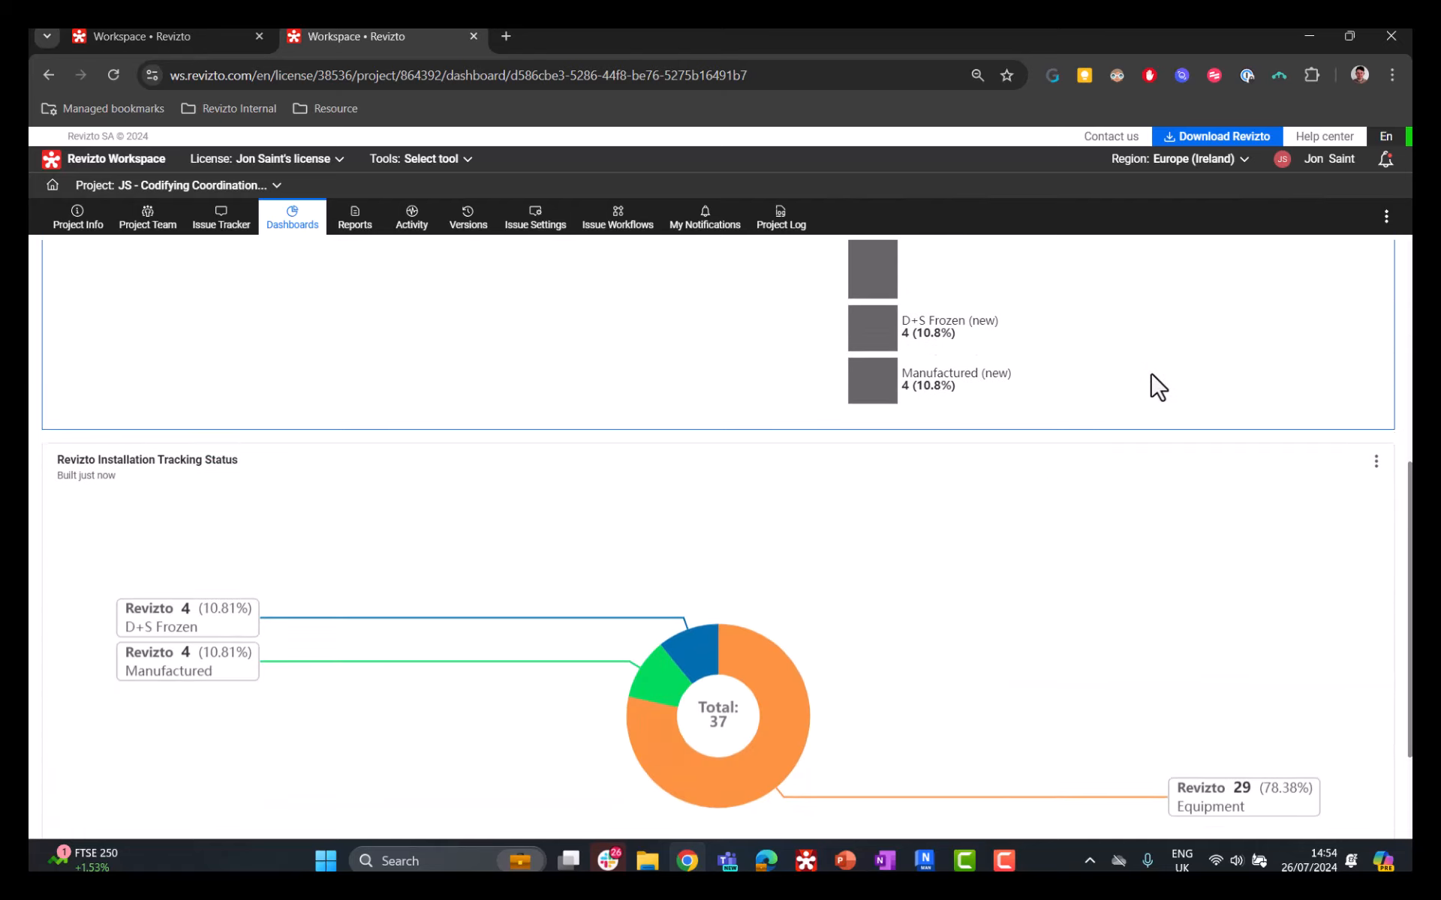
{"action": "scroll", "coordinate": [1158, 387], "scroll_direction": "down", "scroll_amount": 1}
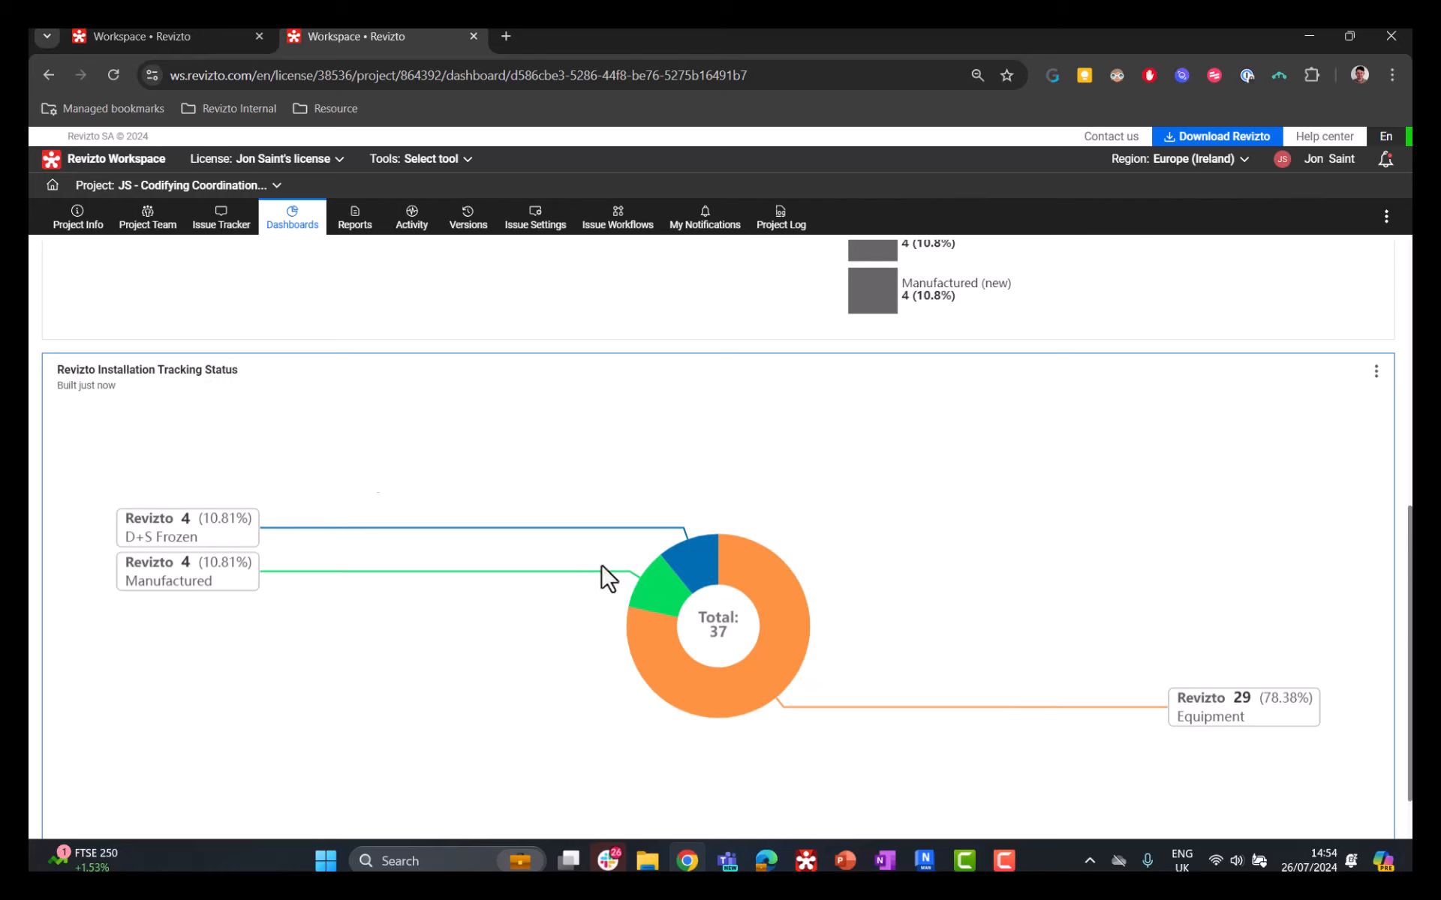
{"action": "scroll", "coordinate": [1005, 606], "scroll_direction": "down", "scroll_amount": 1}
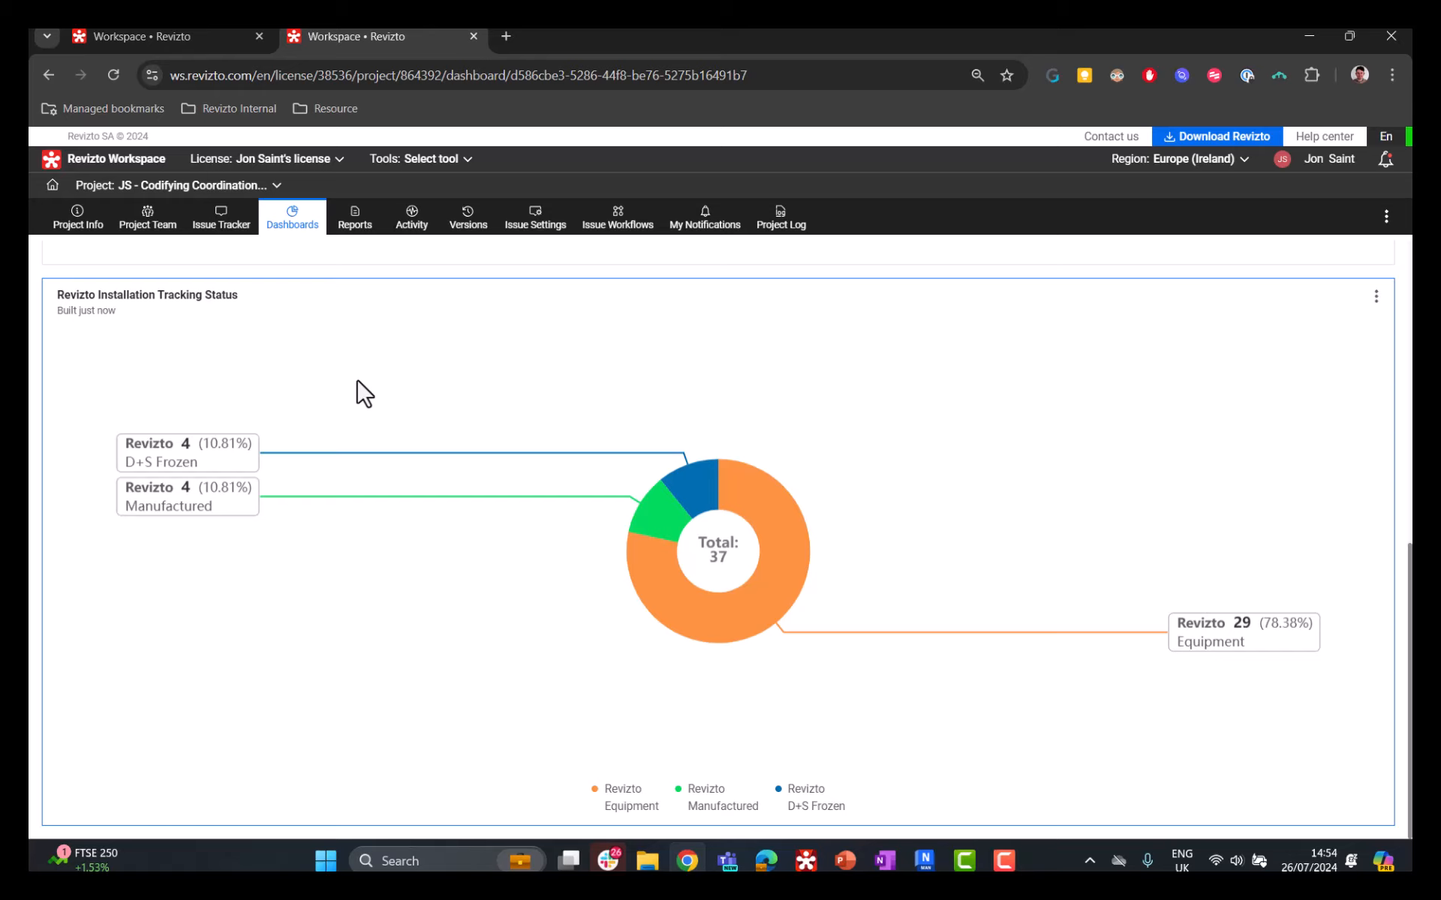
{"action": "scroll", "coordinate": [759, 434], "scroll_direction": "up", "scroll_amount": 6}
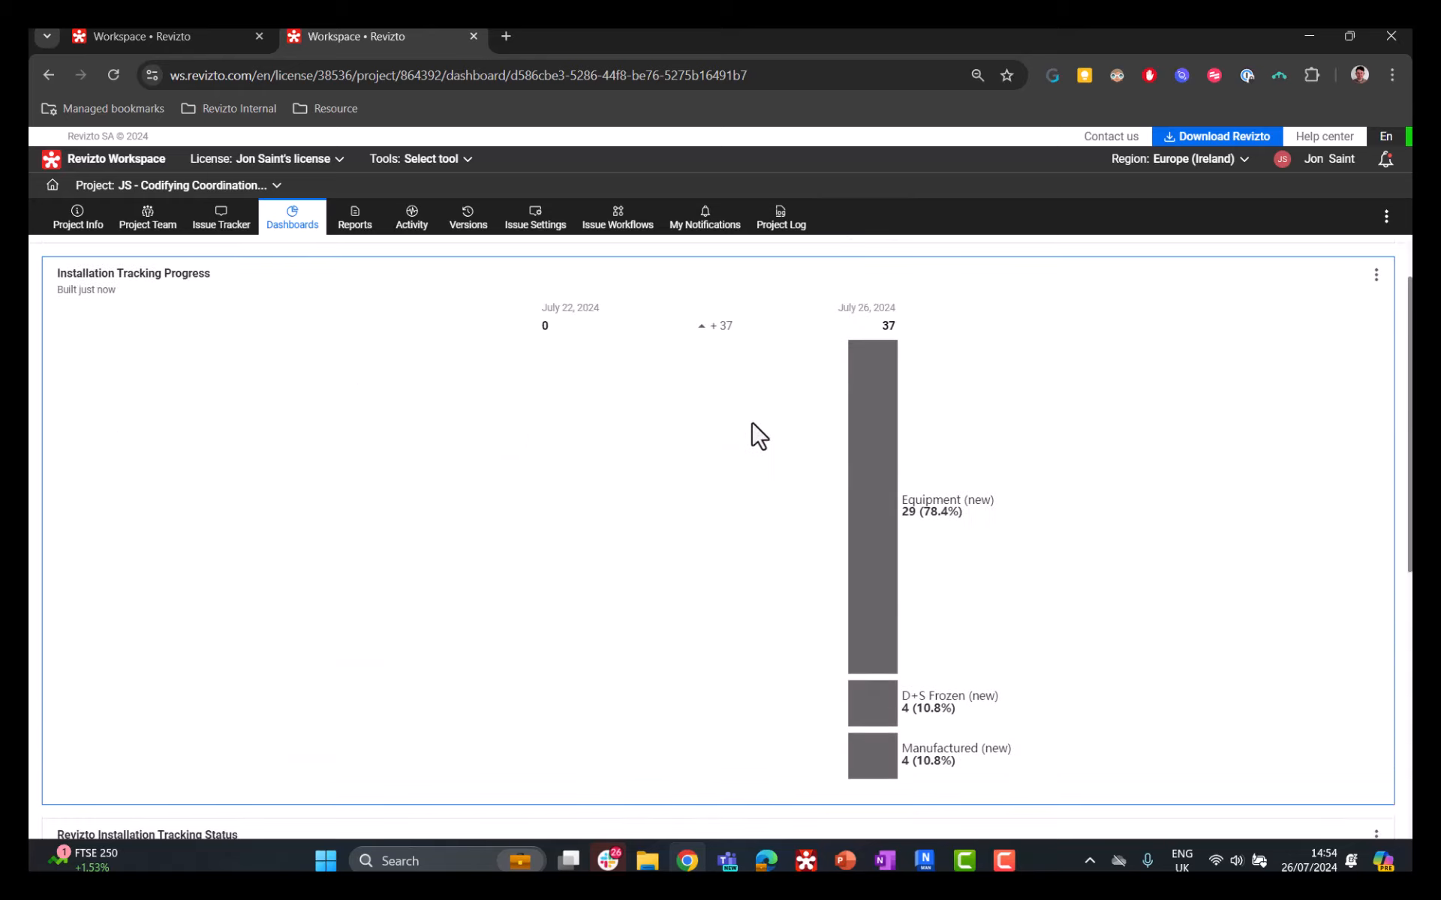
{"action": "scroll", "coordinate": [758, 435], "scroll_direction": "down", "scroll_amount": 4}
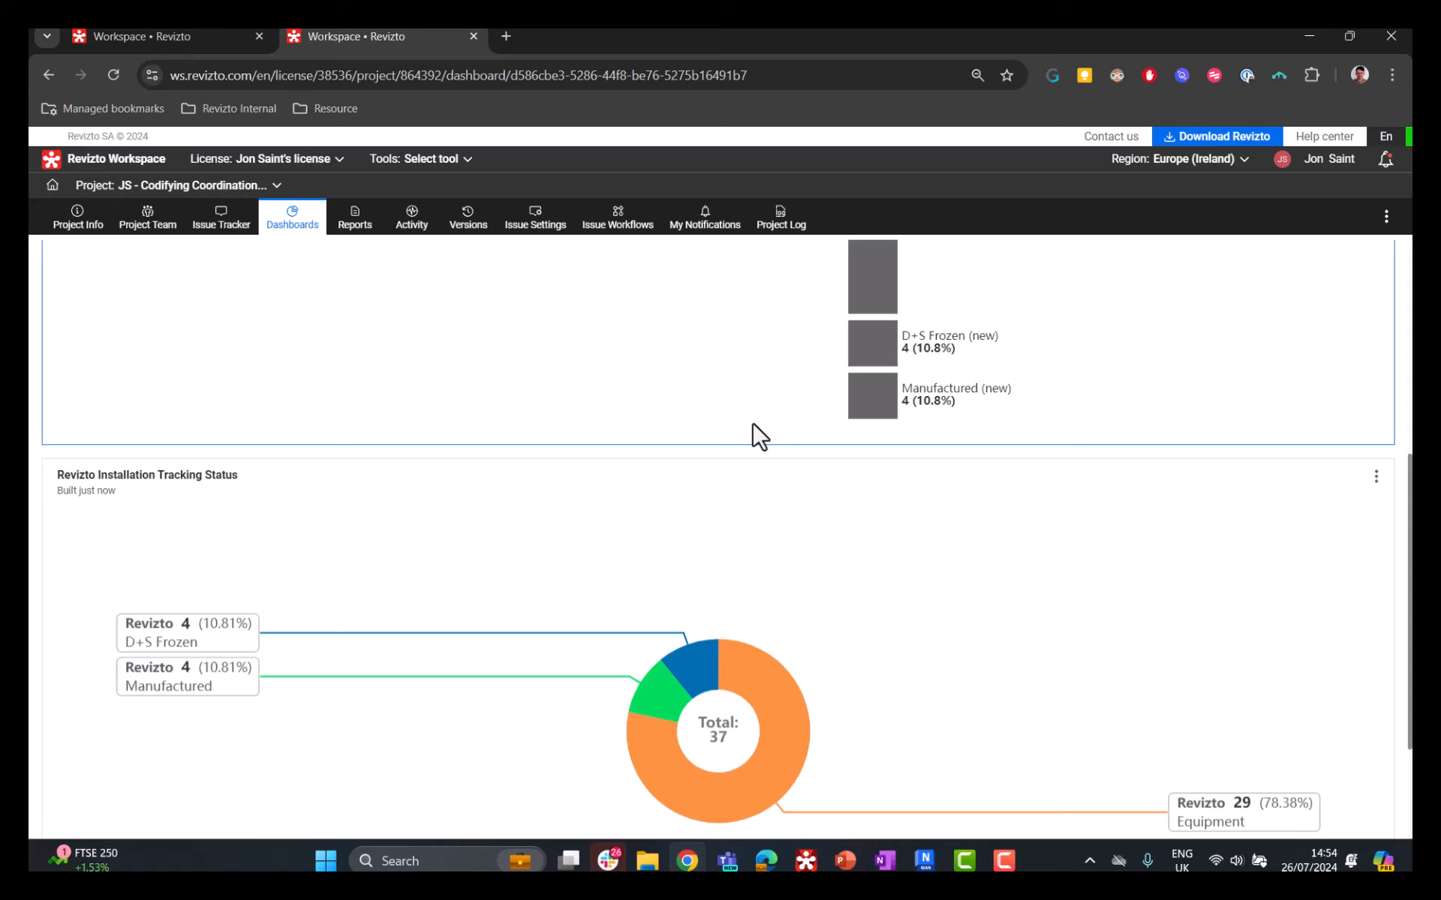
Step: Open the issues behind the Equipment segment of the status doughnut chart and review the issue list
{"action": "left_click", "coordinate": [780, 699]}
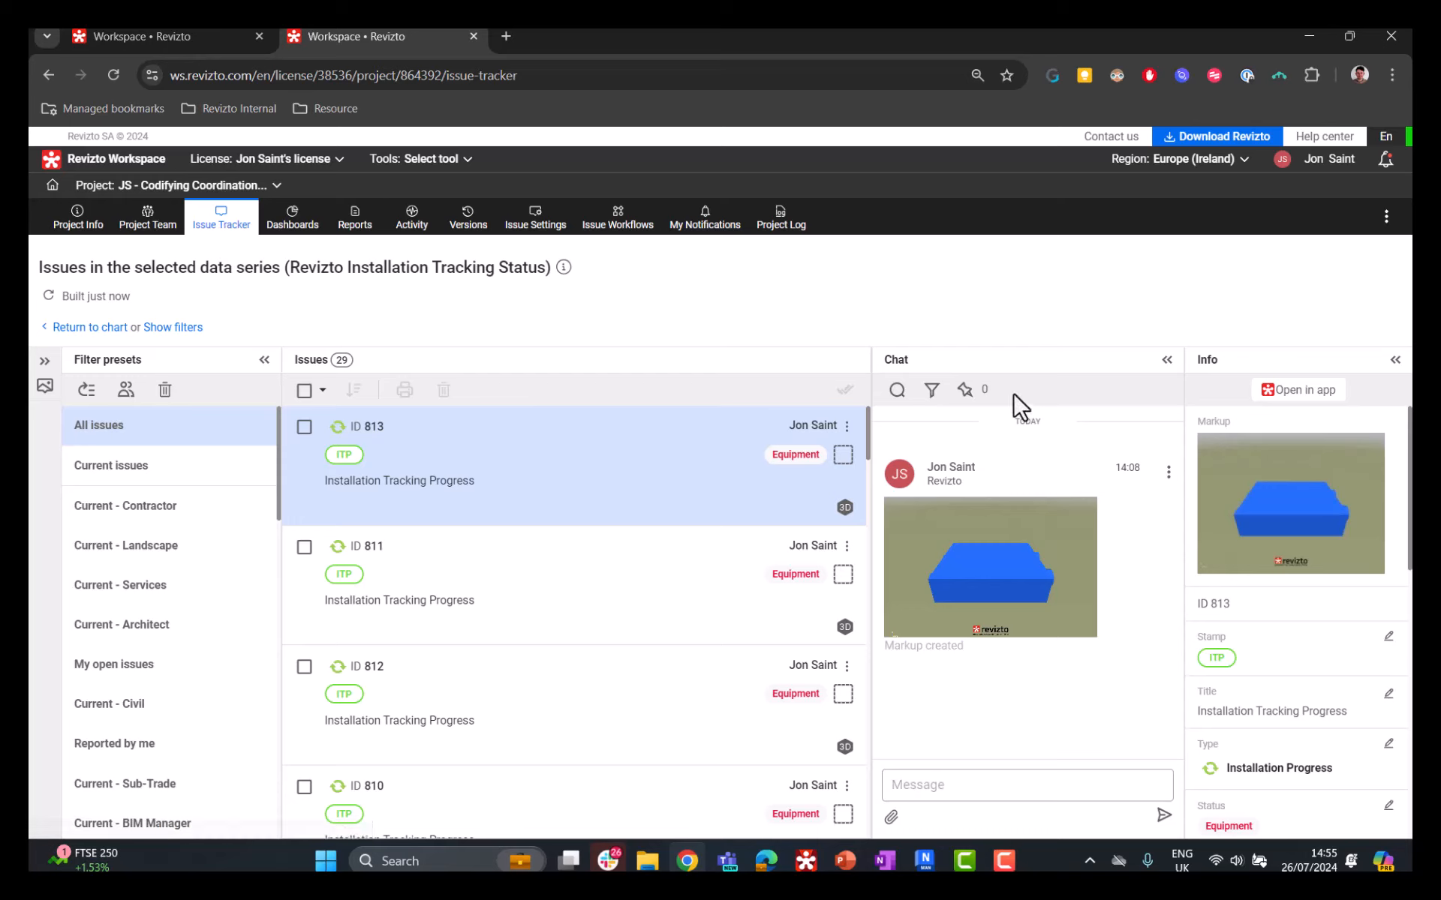
{"action": "scroll", "coordinate": [580, 476], "scroll_direction": "down", "scroll_amount": 3}
{"action": "scroll", "coordinate": [603, 529], "scroll_direction": "down", "scroll_amount": 3}
{"action": "scroll", "coordinate": [637, 578], "scroll_direction": "up", "scroll_amount": 5}
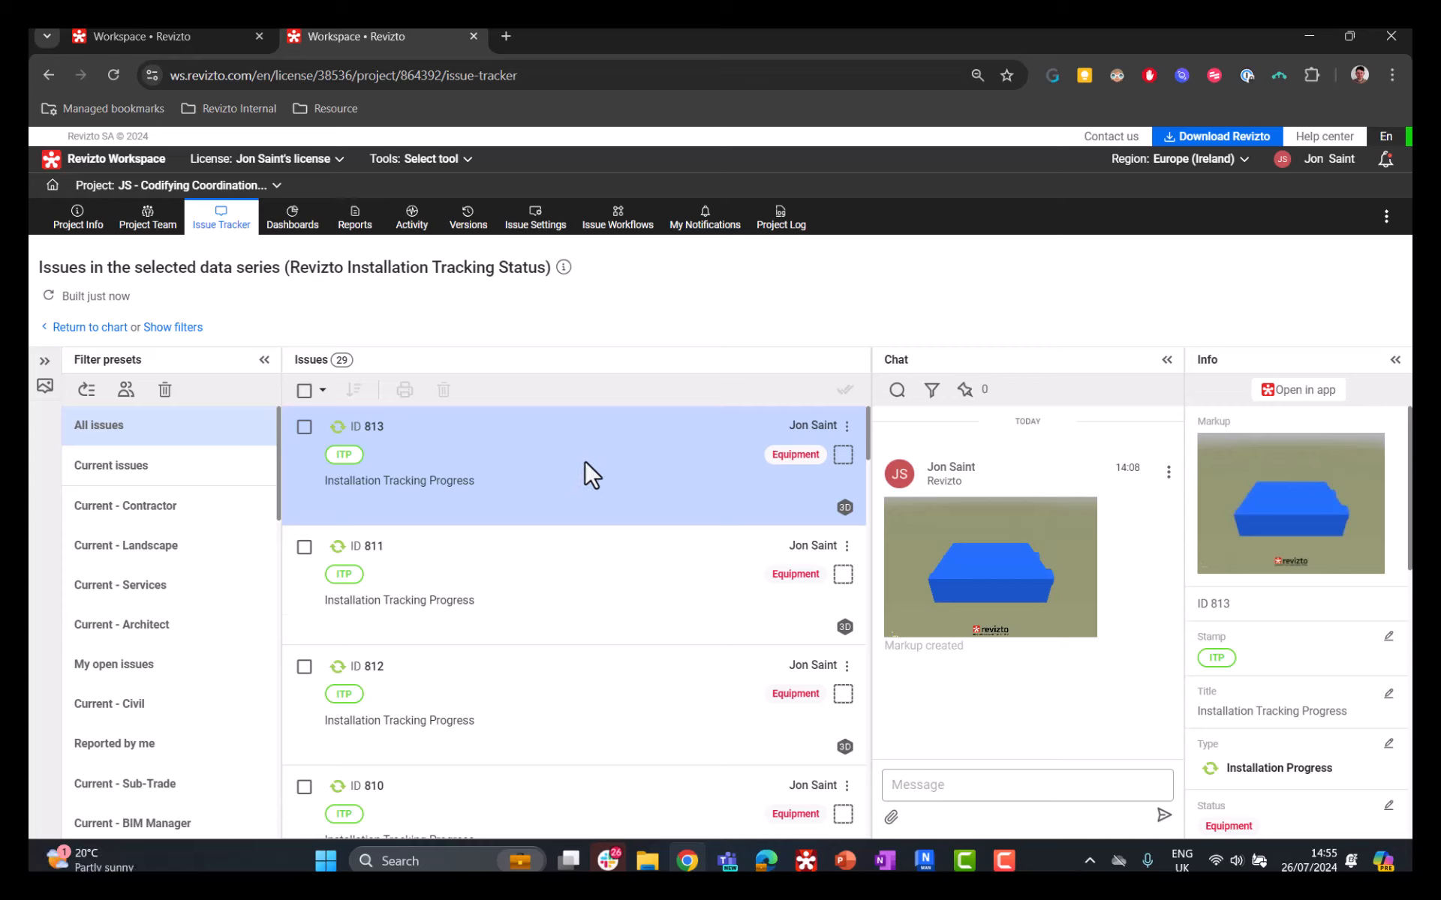
{"action": "scroll", "coordinate": [584, 469], "scroll_direction": "down", "scroll_amount": 1}
{"action": "scroll", "coordinate": [584, 469], "scroll_direction": "up", "scroll_amount": 1}
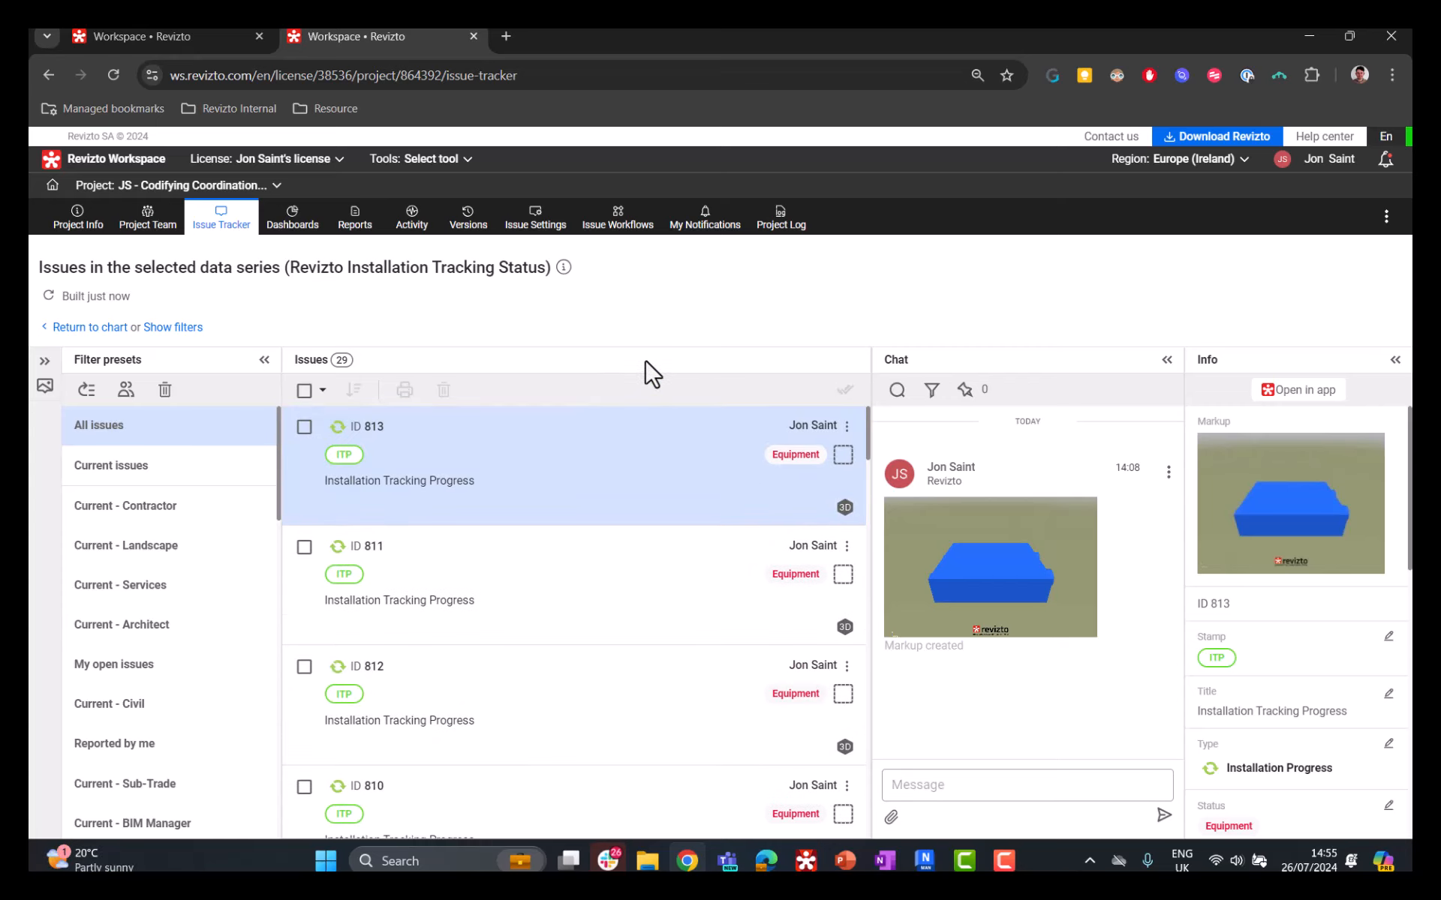
{"action": "scroll", "coordinate": [653, 476], "scroll_direction": "down", "scroll_amount": 3}
{"action": "scroll", "coordinate": [630, 498], "scroll_direction": "down", "scroll_amount": 3}
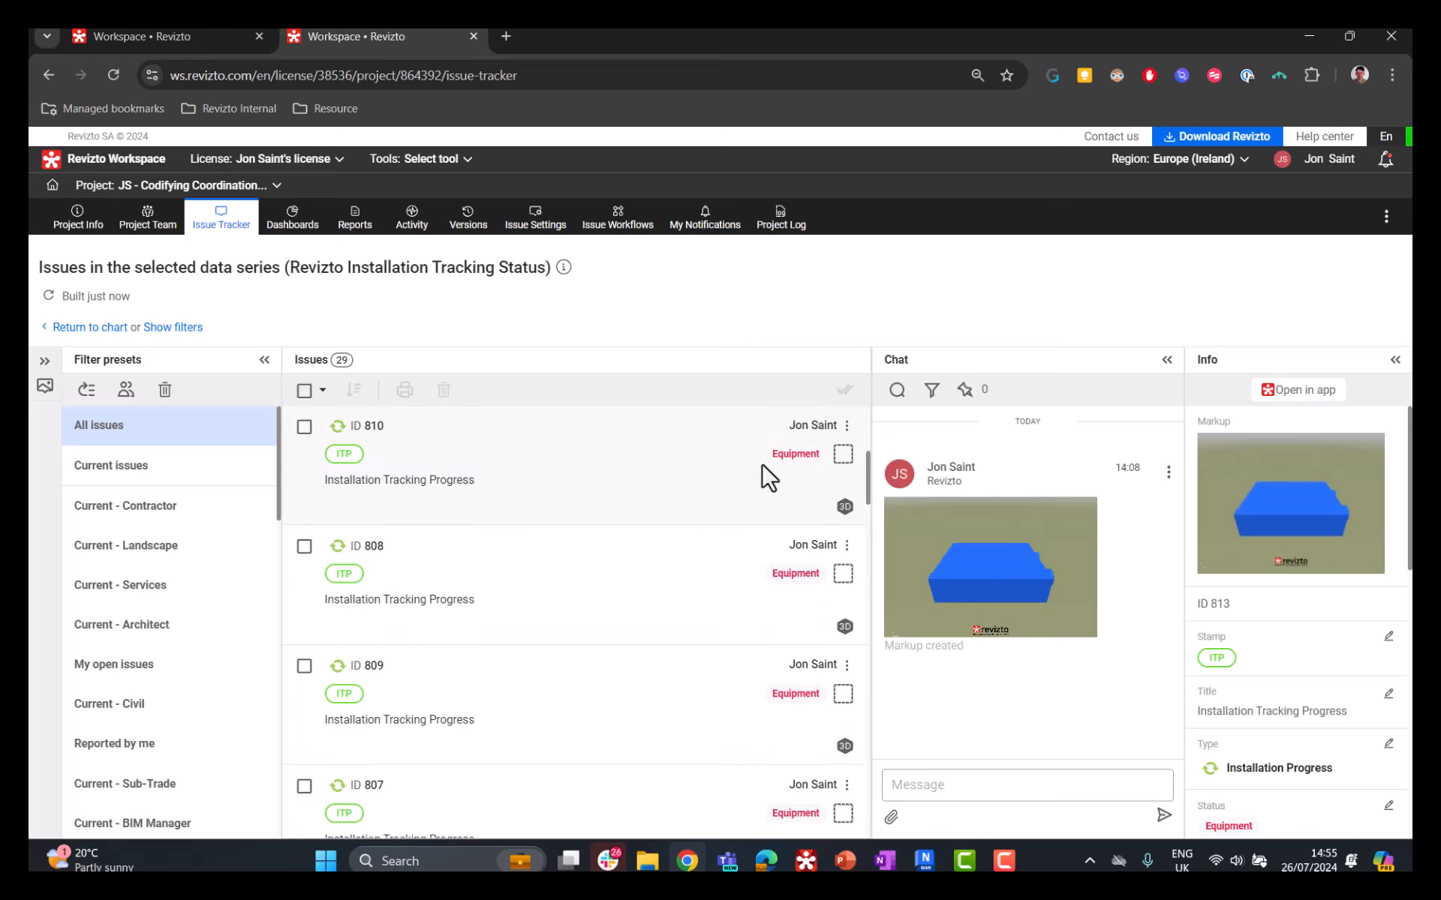
{"action": "scroll", "coordinate": [779, 480], "scroll_direction": "down", "scroll_amount": 10}
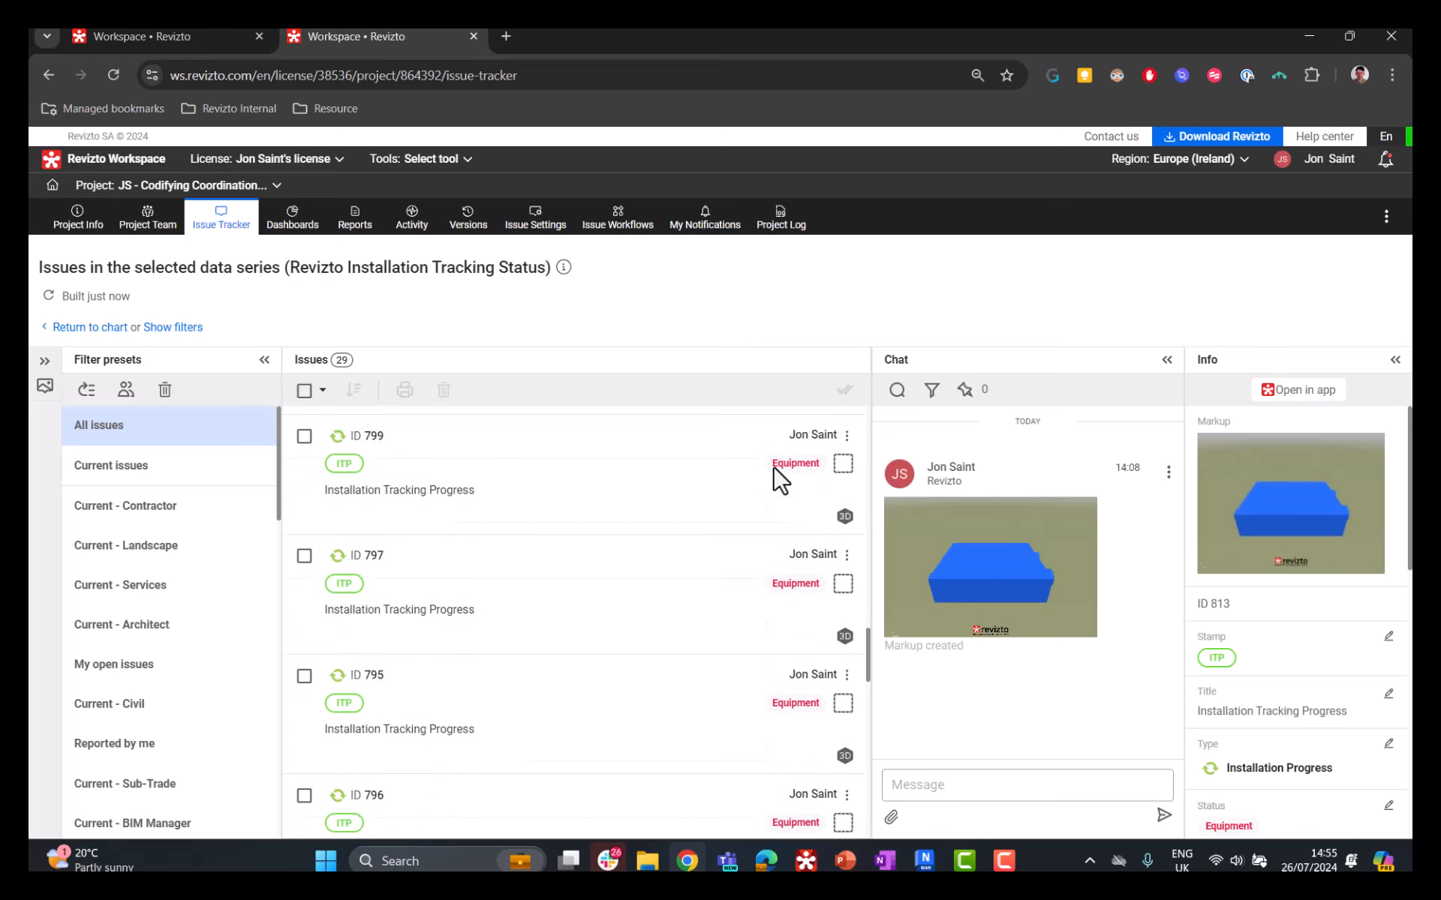
{"action": "scroll", "coordinate": [777, 478], "scroll_direction": "down", "scroll_amount": 5}
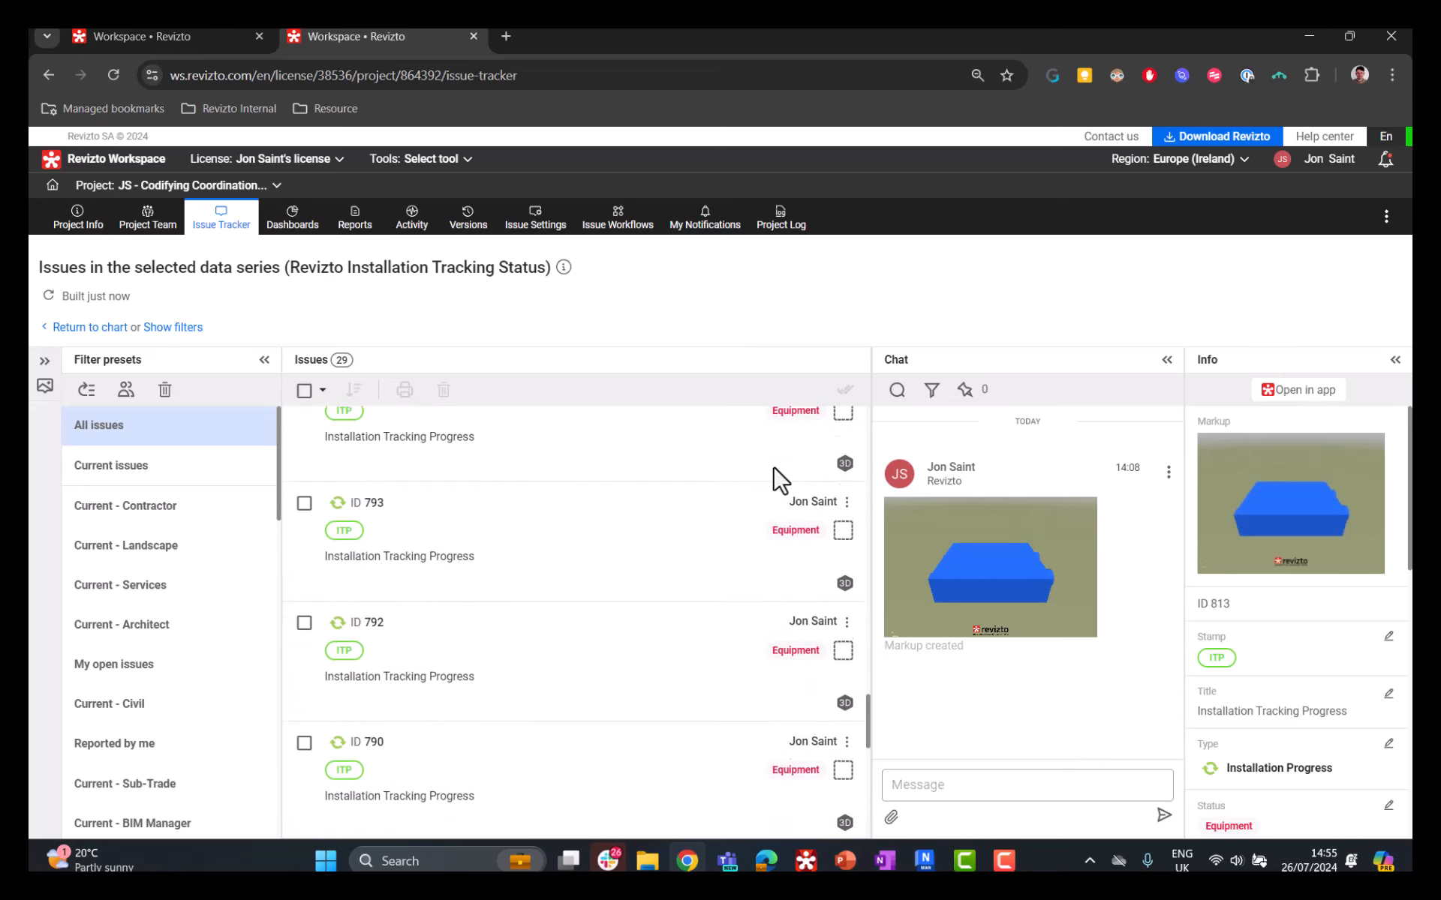
Step: Return to the Installation Tracking dashboard and open the issues behind the D+S Frozen segment of the status chart
{"action": "left_click", "coordinate": [298, 225]}
{"action": "left_click", "coordinate": [508, 442]}
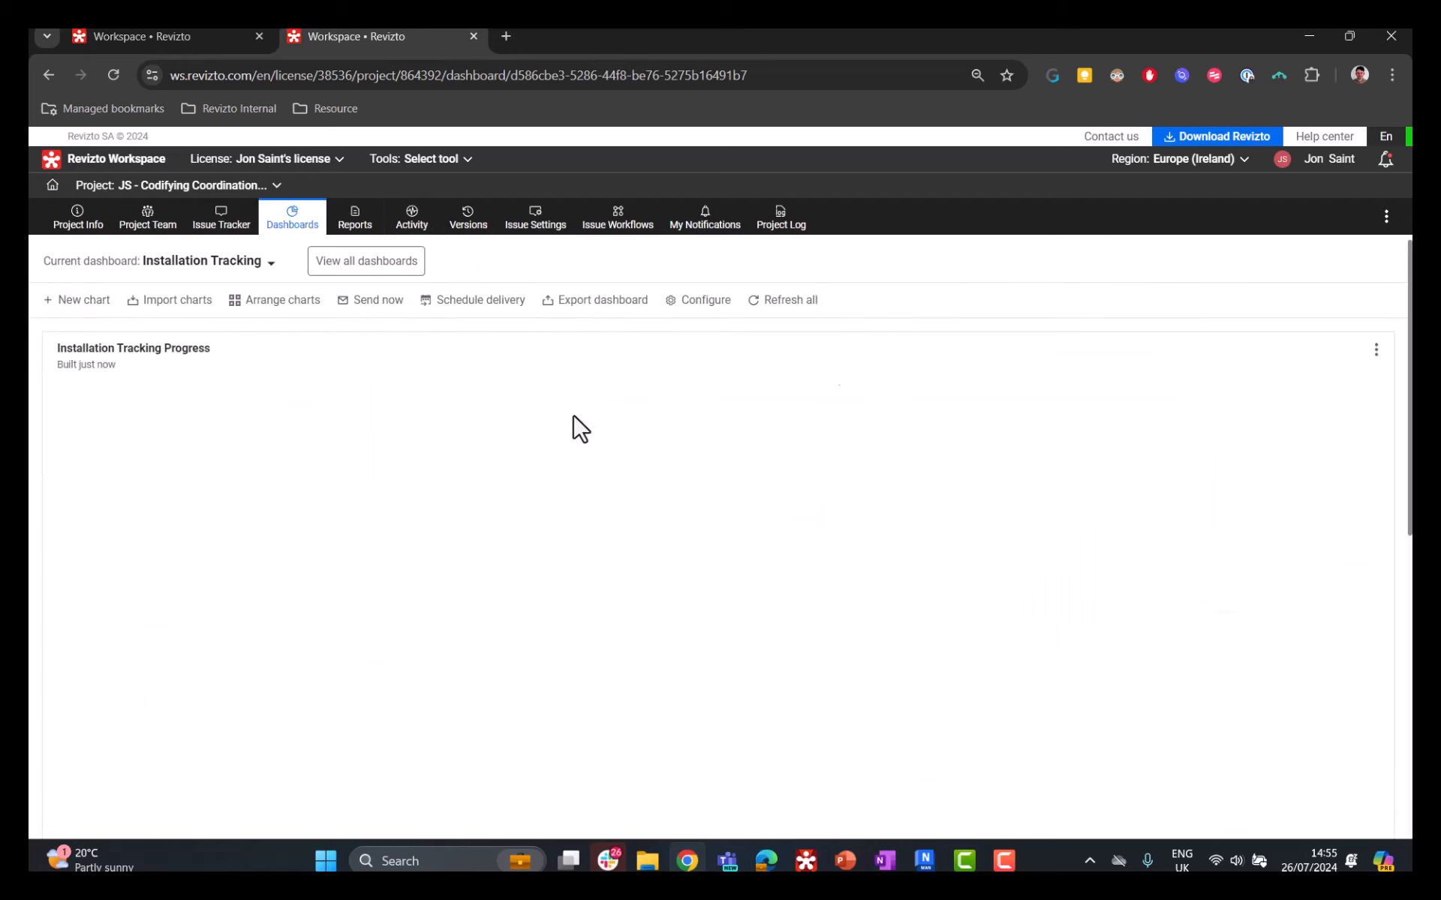
{"action": "scroll", "coordinate": [861, 563], "scroll_direction": "down", "scroll_amount": 8}
{"action": "mouse_move", "coordinate": [679, 501]}
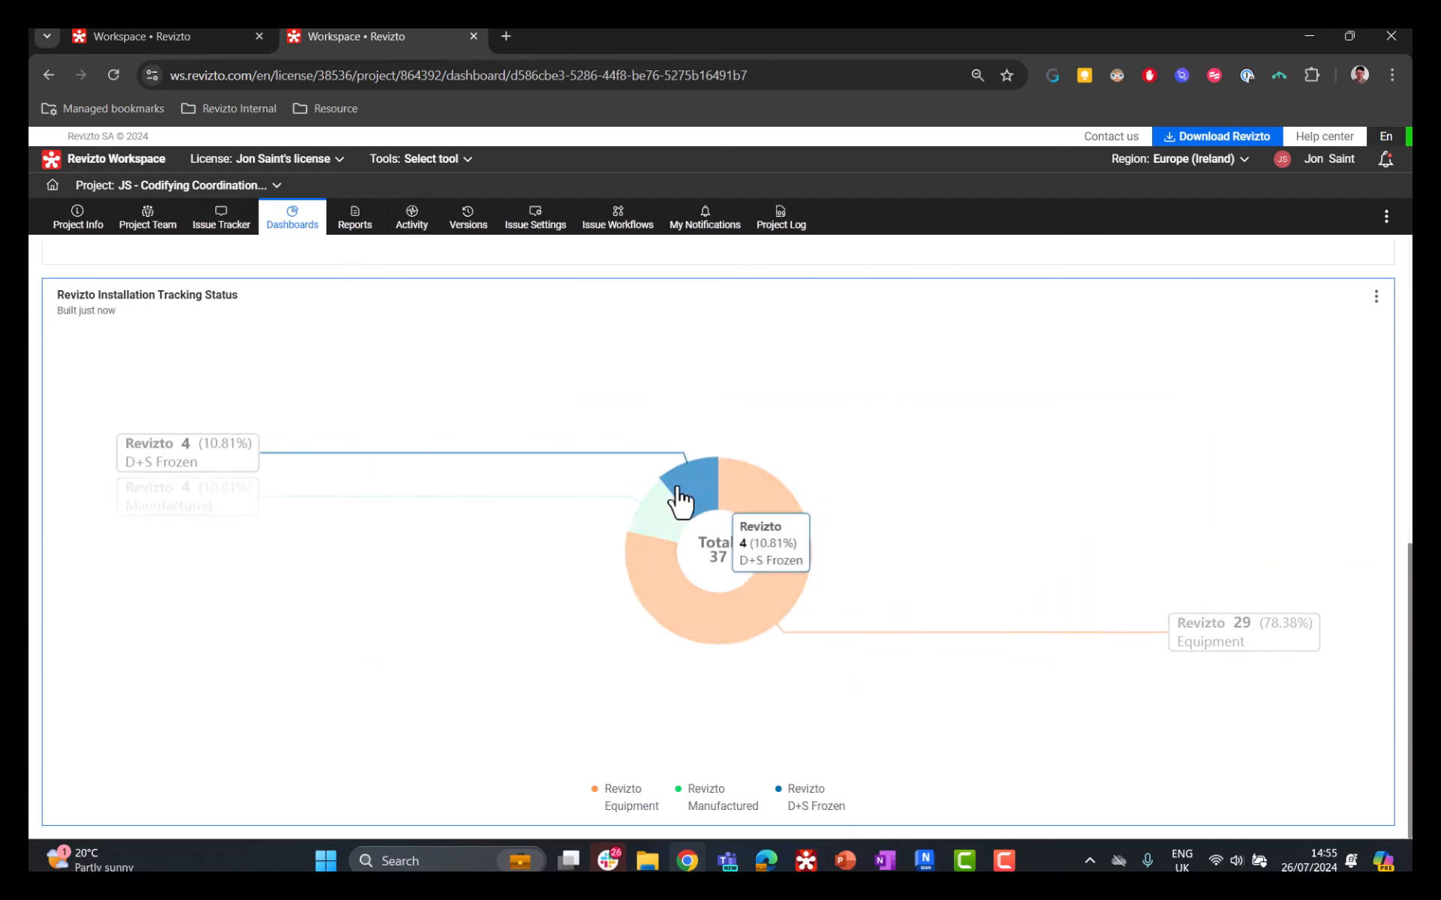
{"action": "left_click", "coordinate": [647, 476]}
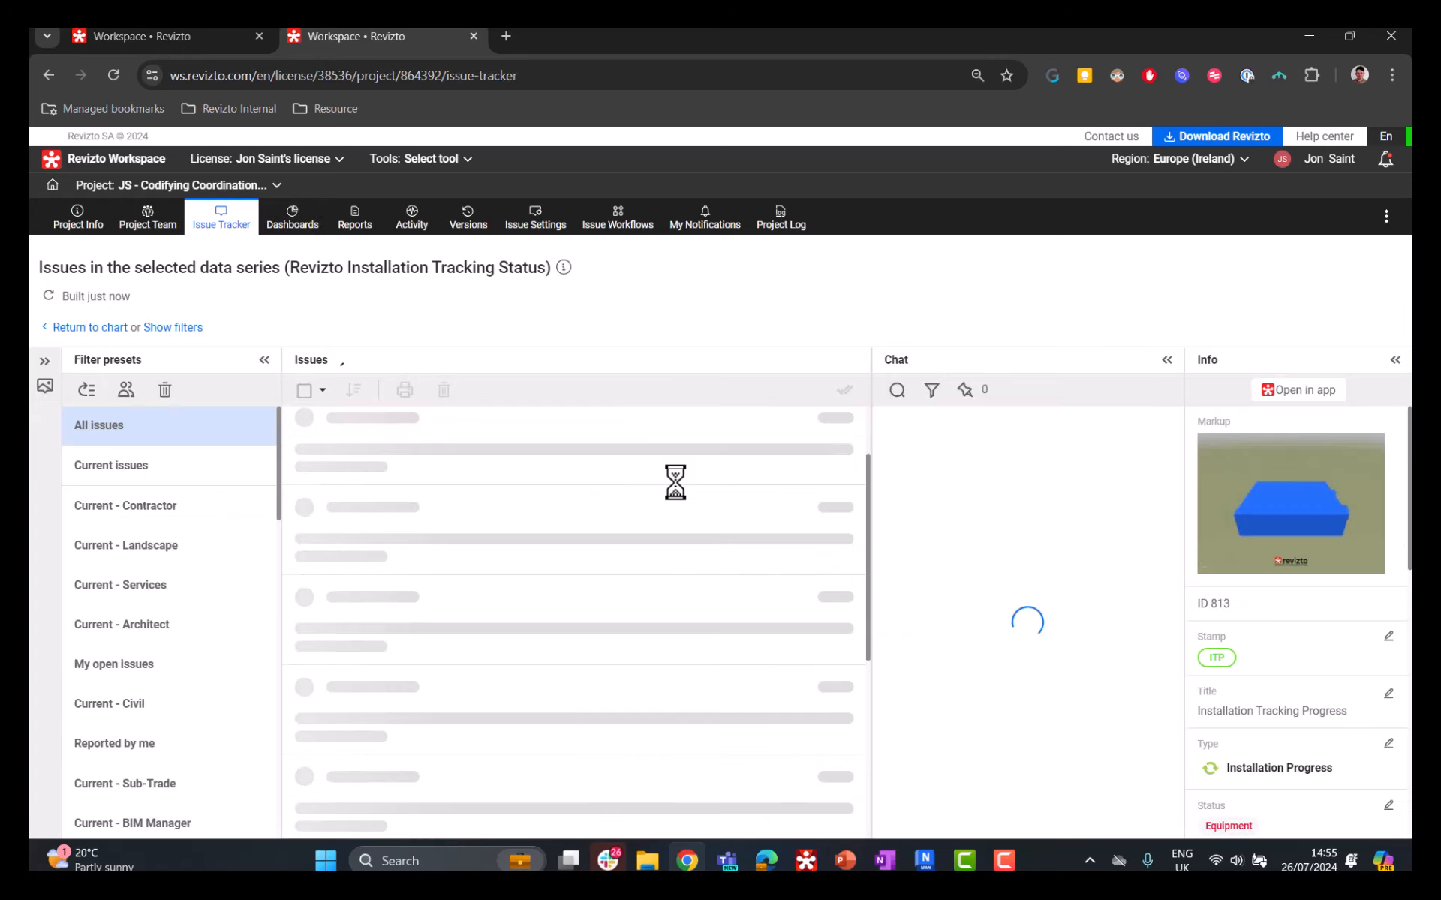
{"action": "scroll", "coordinate": [671, 493], "scroll_direction": "down", "scroll_amount": 1}
{"action": "scroll", "coordinate": [673, 552], "scroll_direction": "up", "scroll_amount": 1}
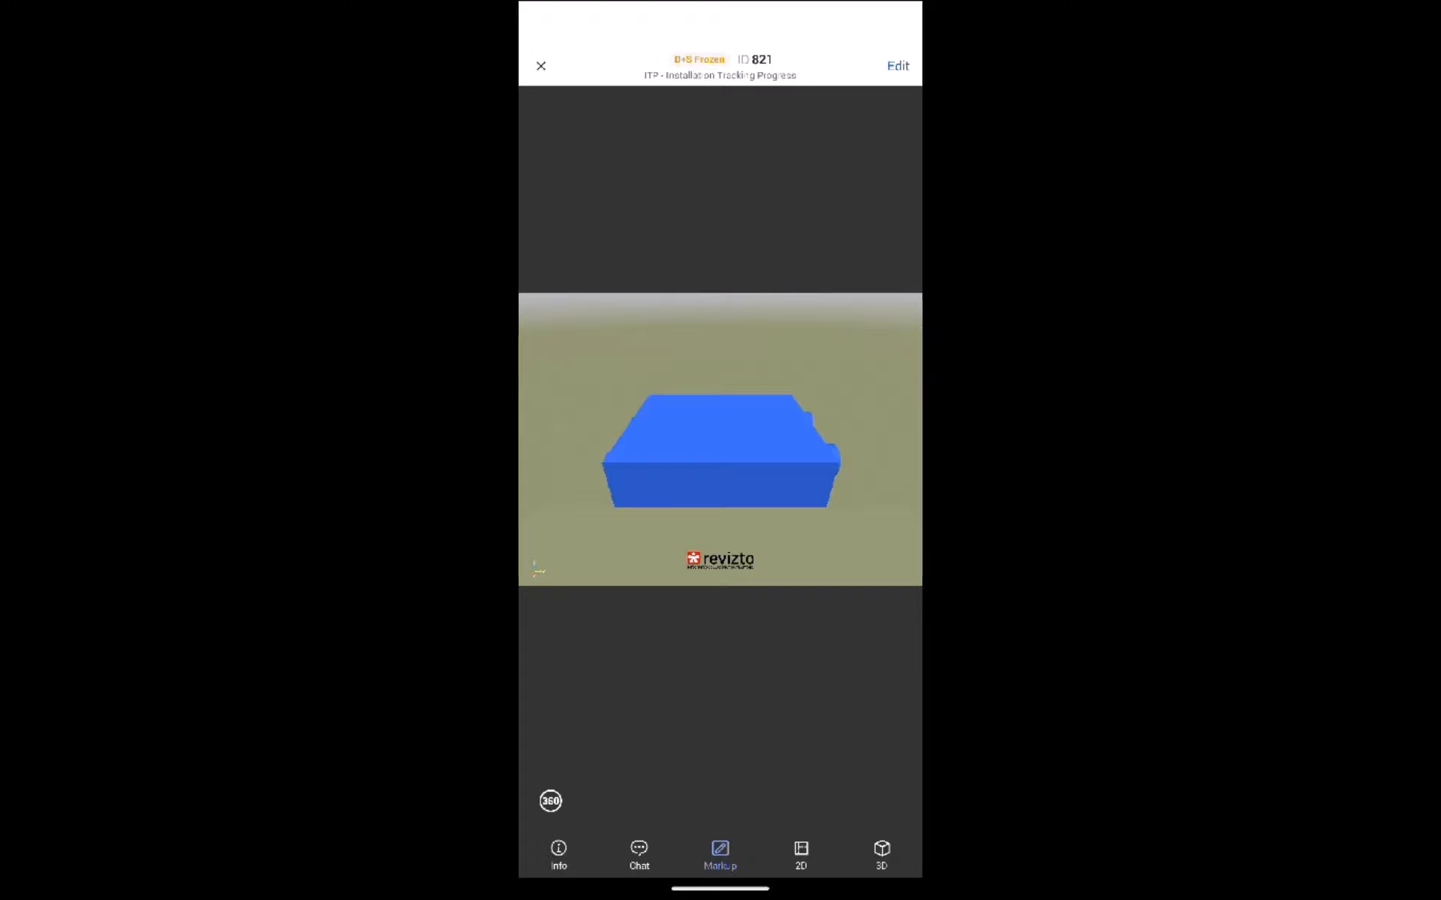
Step: In the Revizto mobile app, advance the status of issue 821 through Manufactured, Delivered and Installed to Signed-Off
{"action": "left_click", "coordinate": [558, 855]}
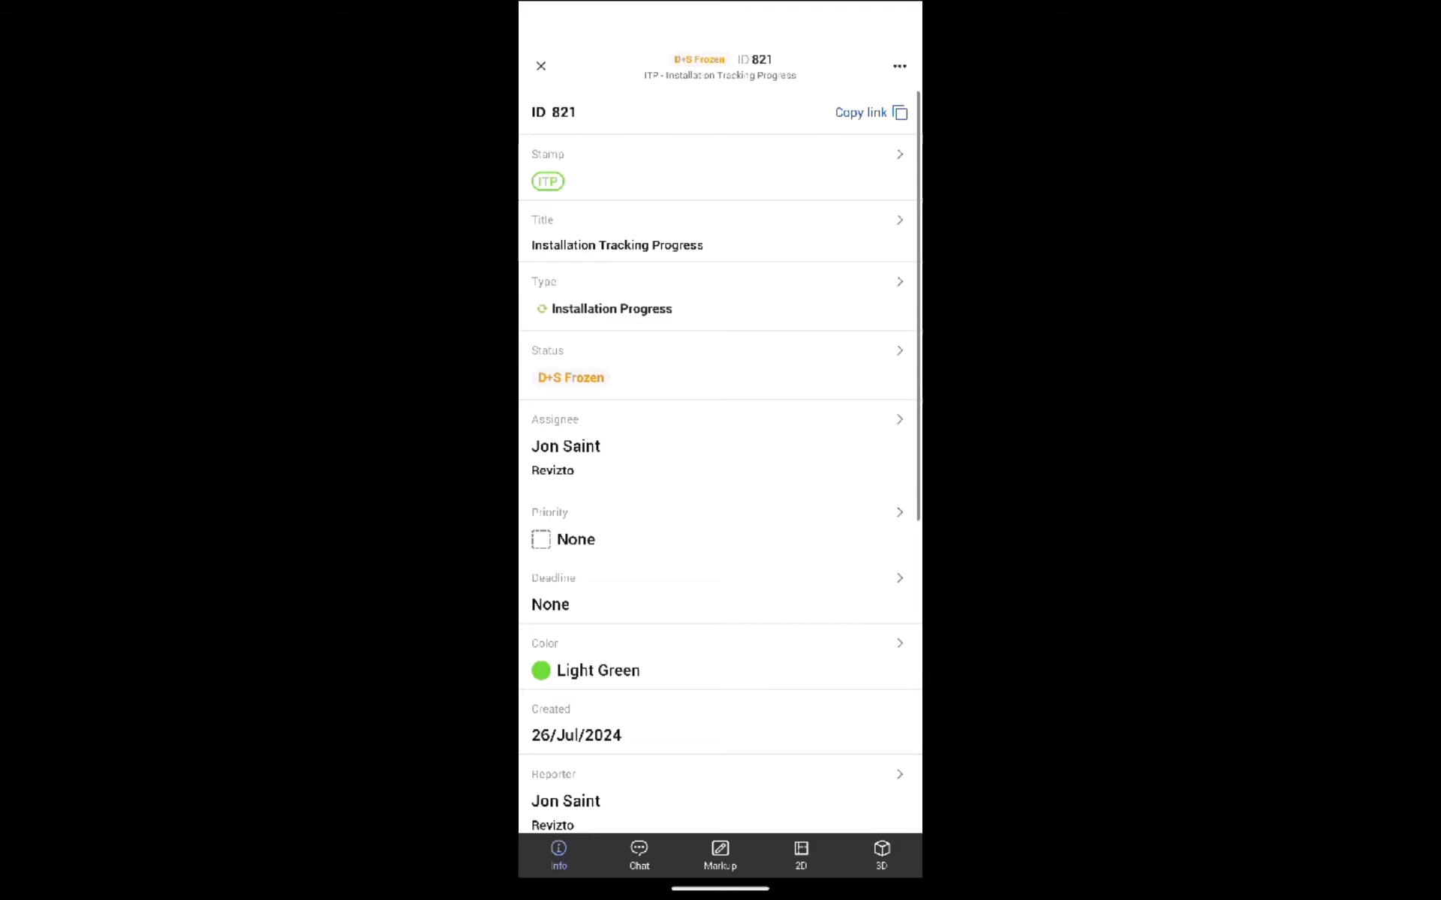
{"action": "left_click", "coordinate": [570, 377]}
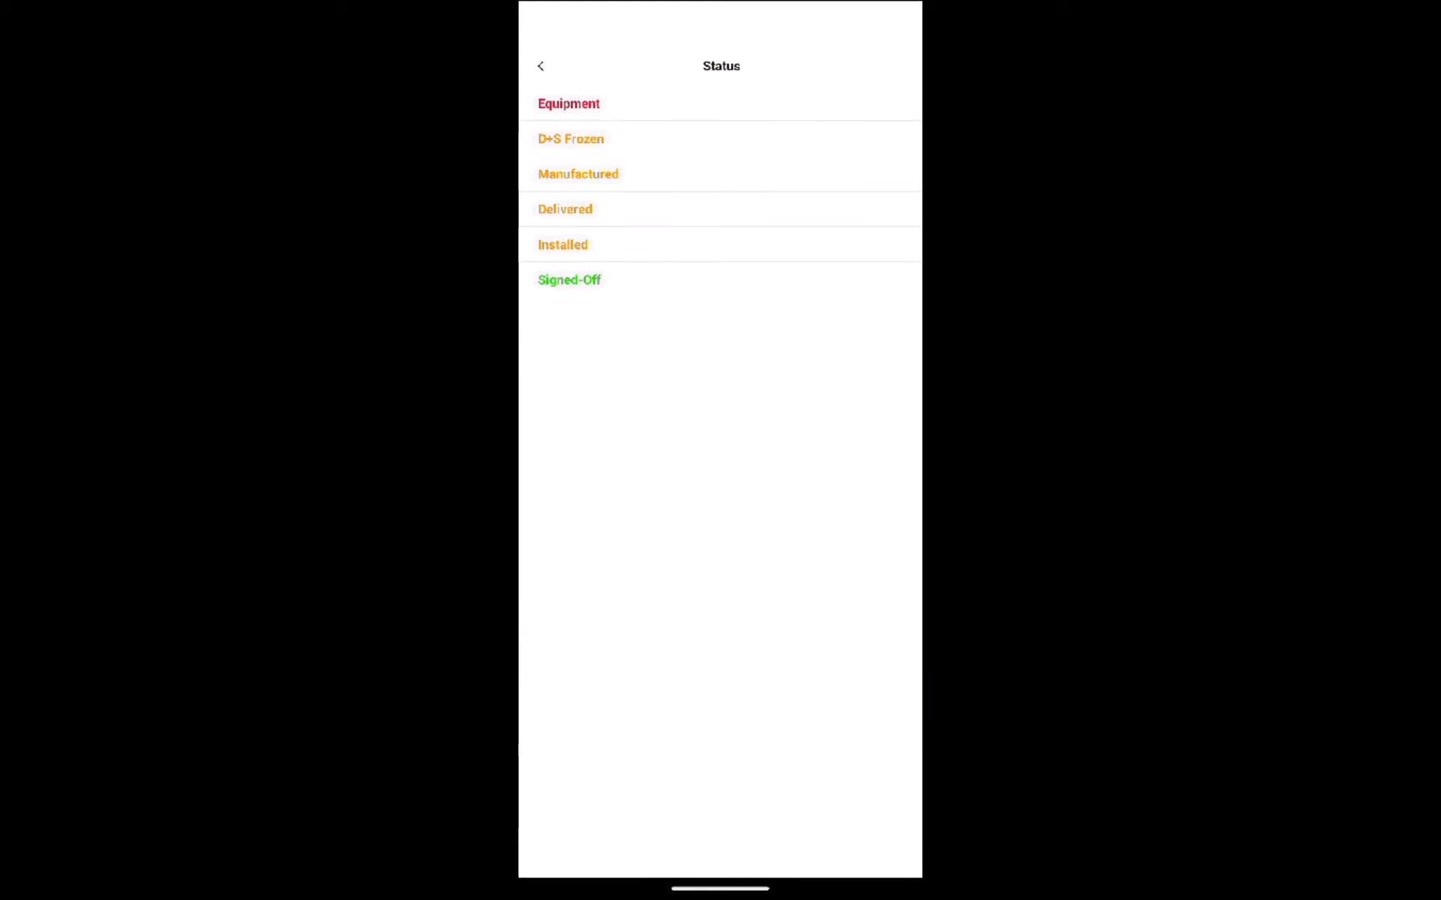
{"action": "left_click", "coordinate": [727, 174]}
{"action": "left_click", "coordinate": [720, 365]}
{"action": "left_click", "coordinate": [720, 209]}
{"action": "left_click", "coordinate": [721, 365]}
{"action": "left_click", "coordinate": [720, 245]}
{"action": "left_click", "coordinate": [868, 370]}
{"action": "left_click", "coordinate": [714, 278]}
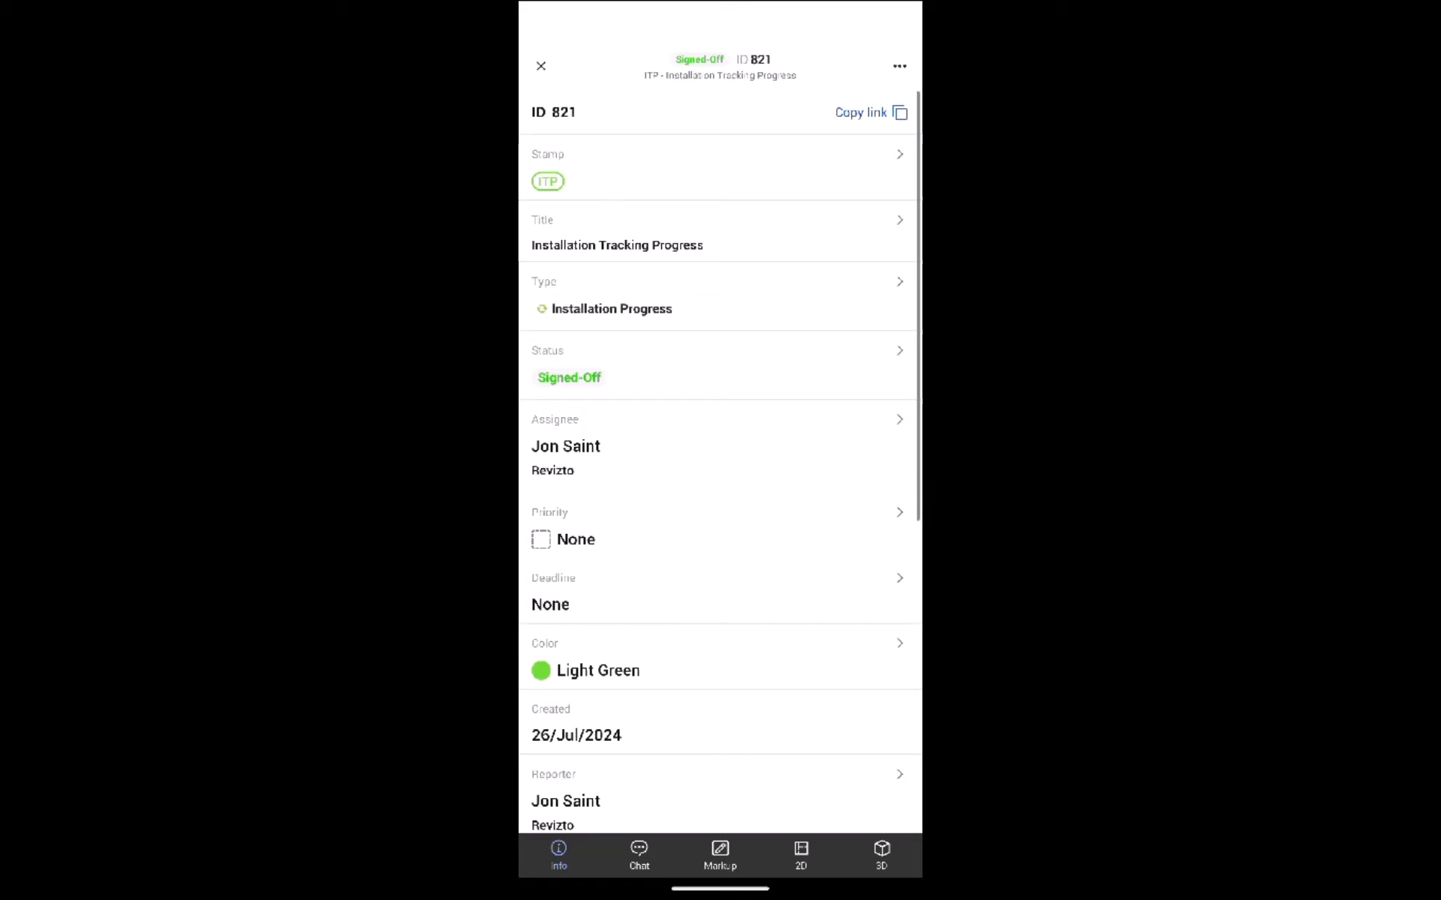
Step: Take a photo of the ID 821 QR sticker from the issue's chat and accept it
{"action": "left_click", "coordinate": [639, 856]}
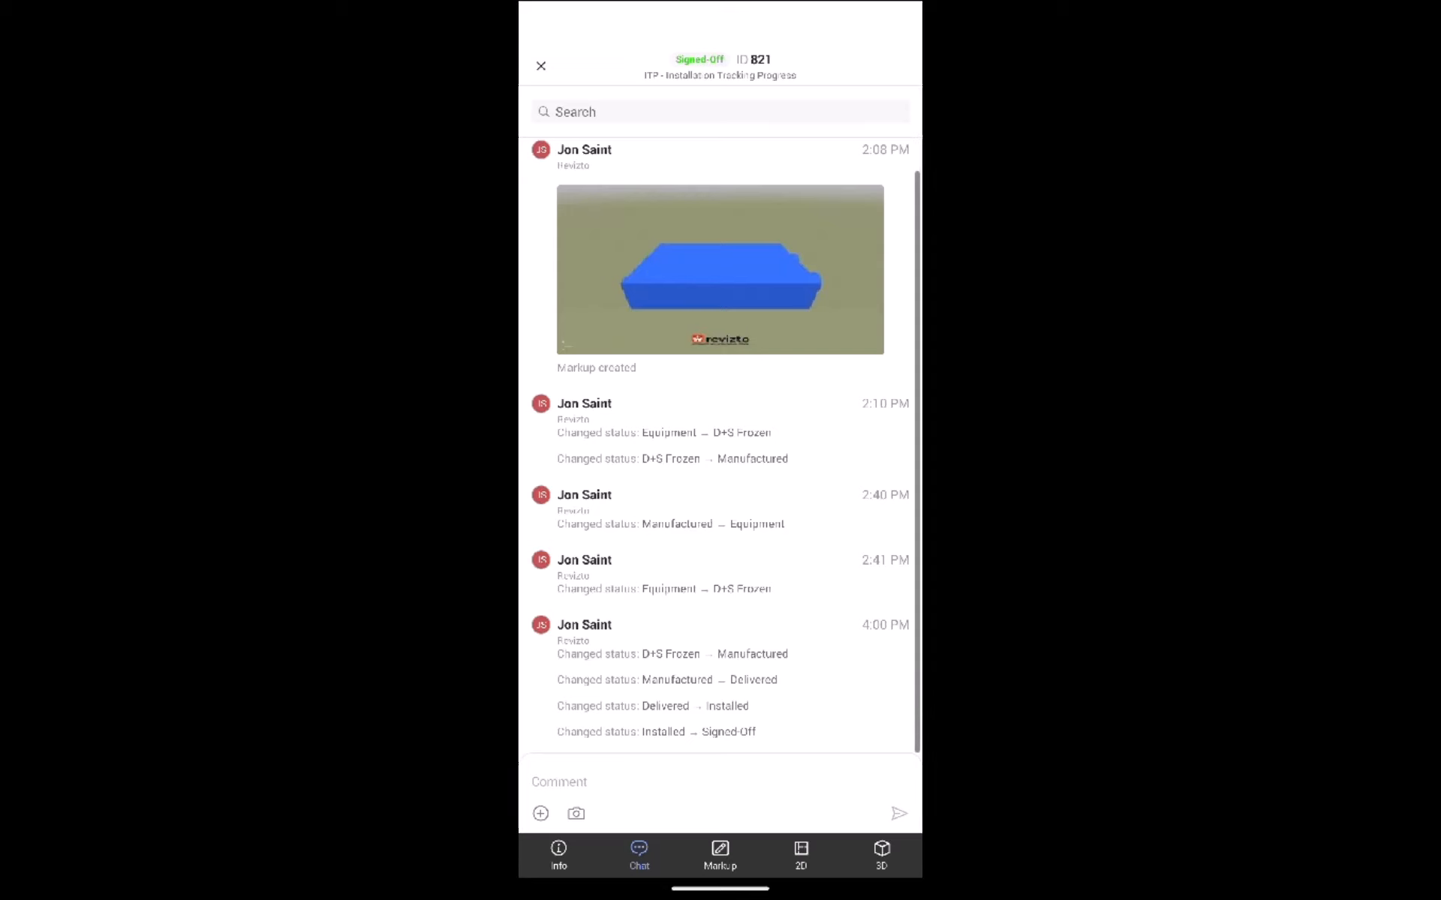
{"action": "left_click", "coordinate": [576, 813]}
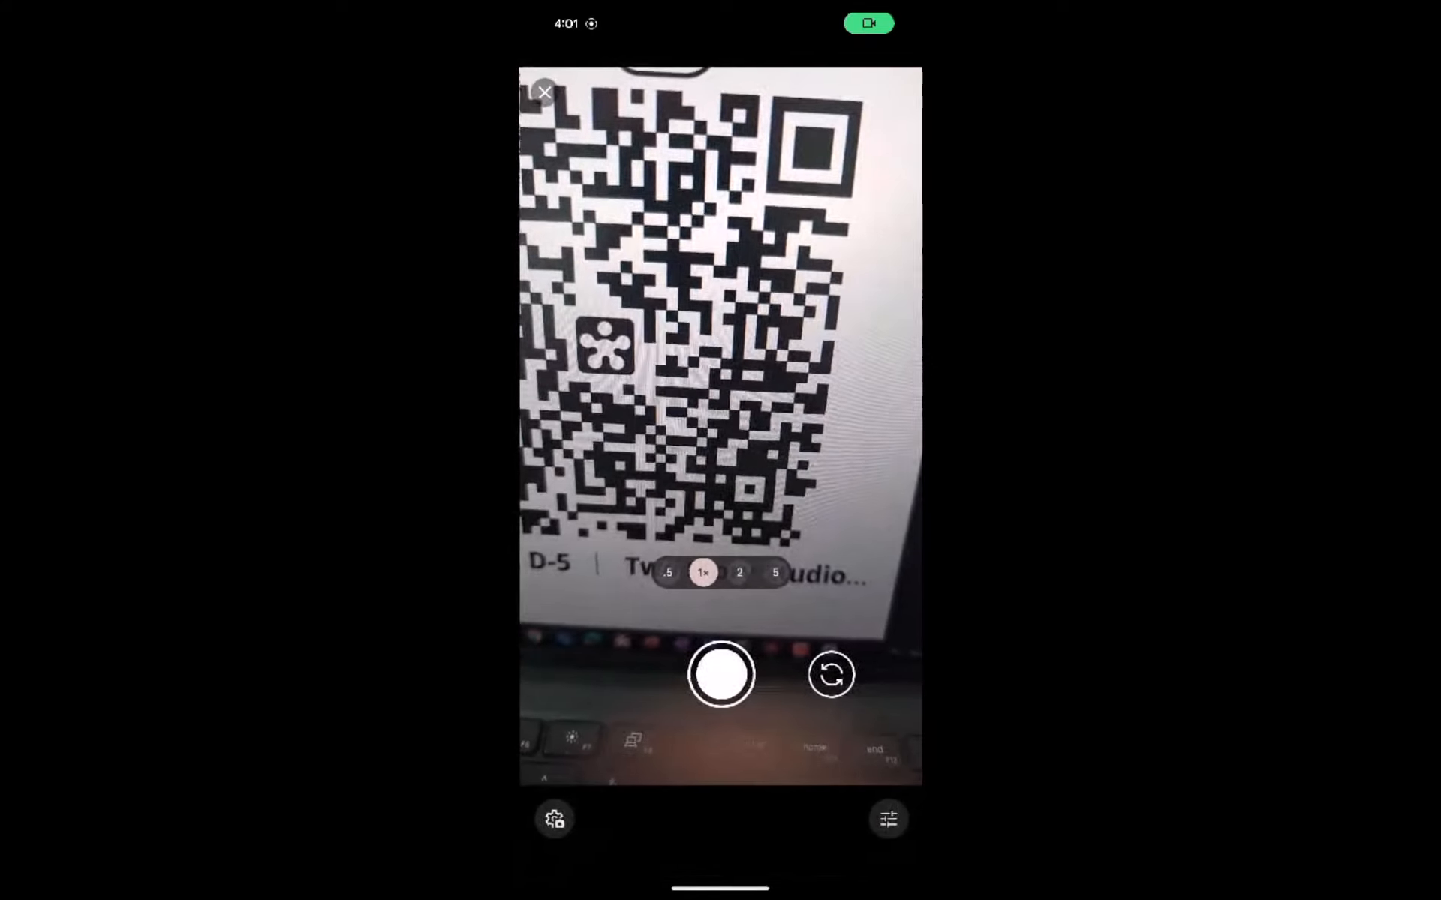
{"action": "left_click", "coordinate": [719, 674]}
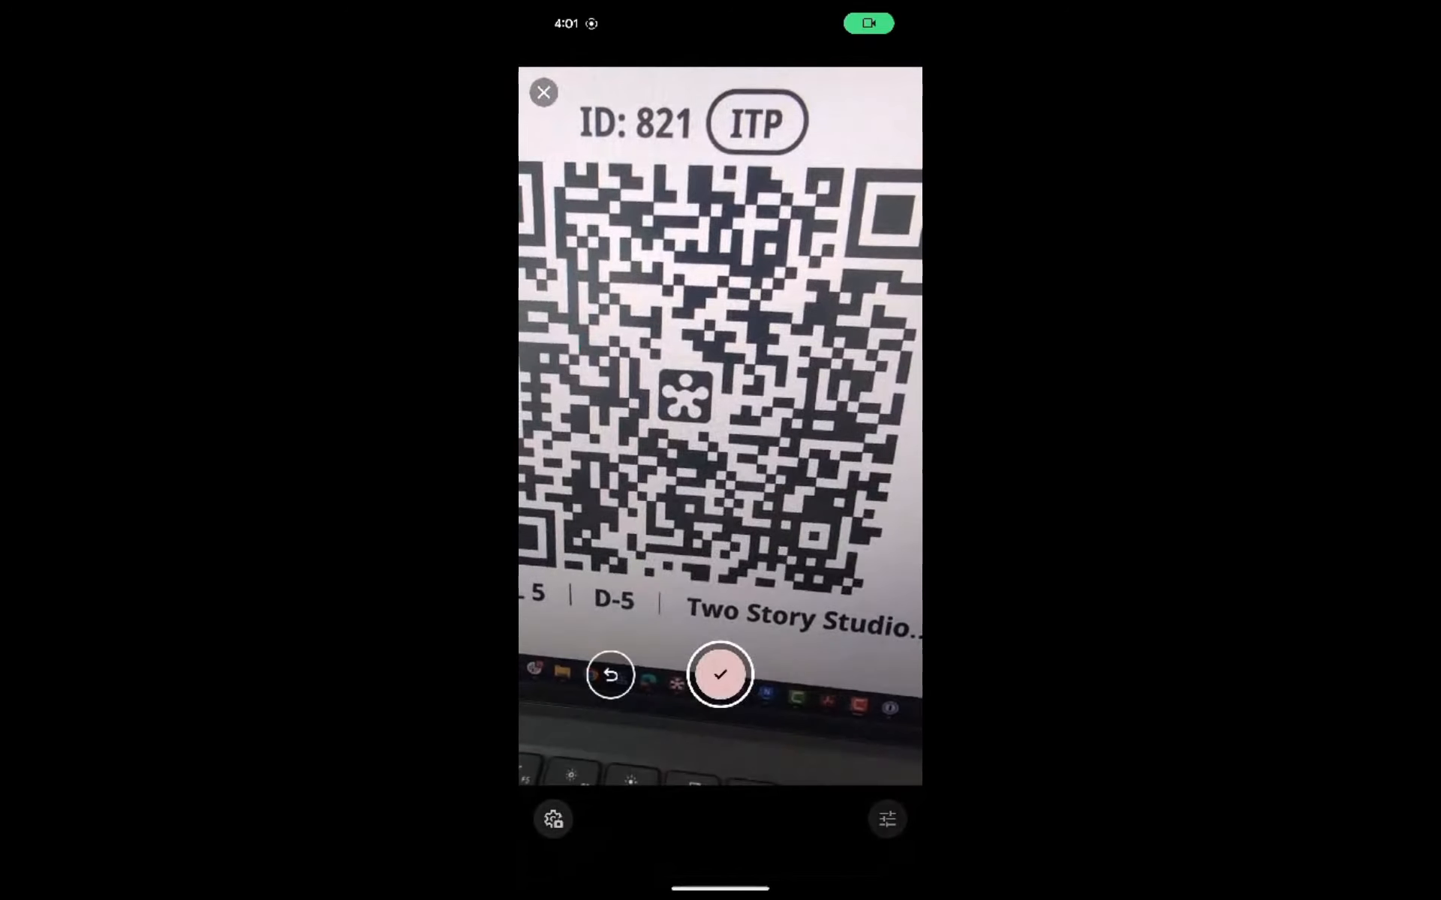
{"action": "left_click", "coordinate": [719, 674]}
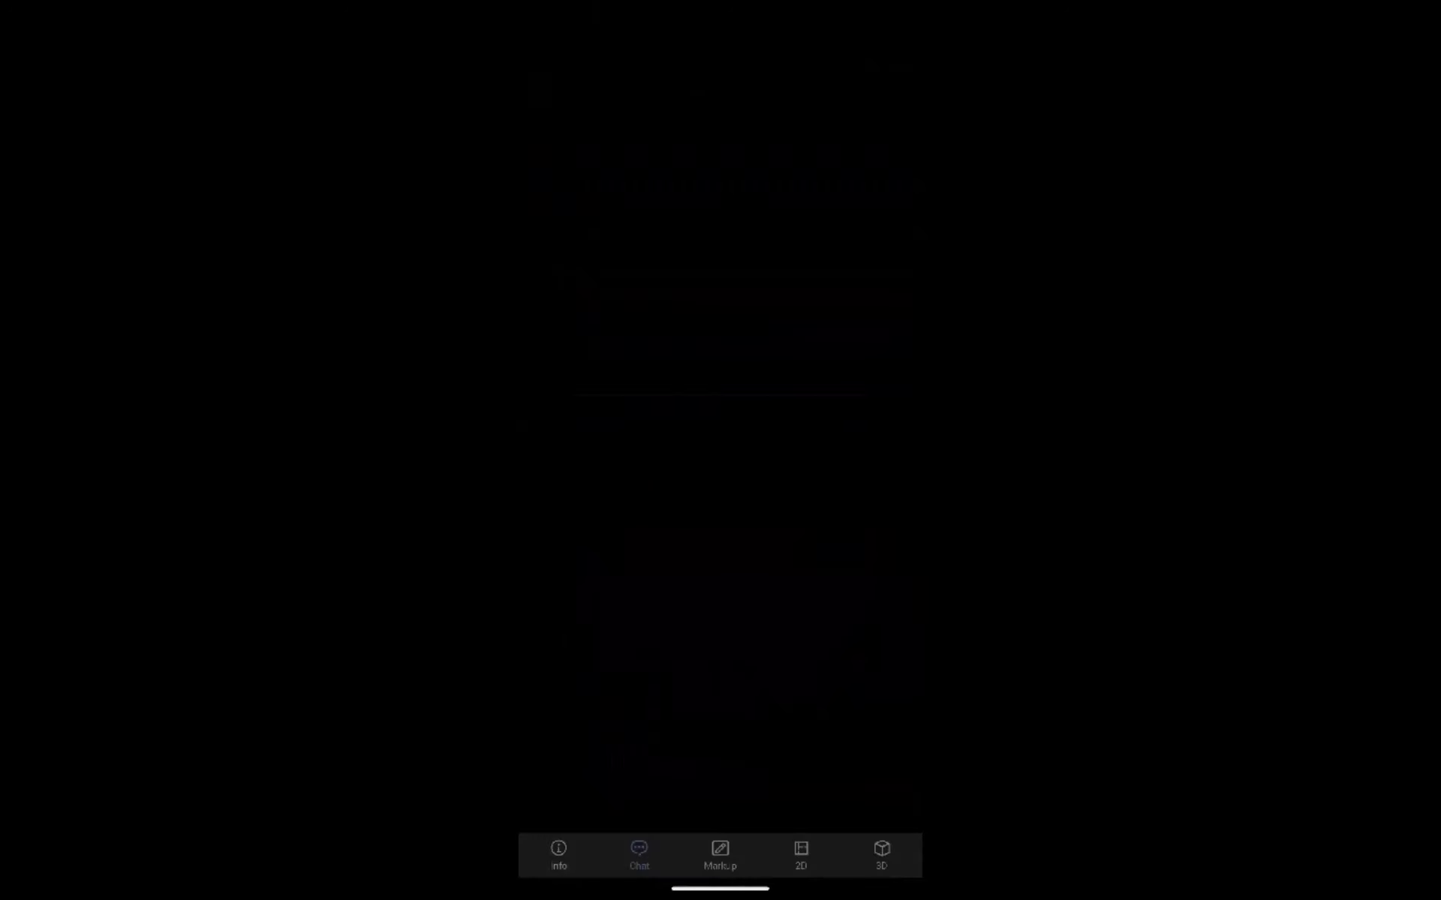
Step: Add a text box reading "incorrect" over part of the QR code beside the central logo, and finish the photo markup
{"action": "left_click", "coordinate": [743, 814]}
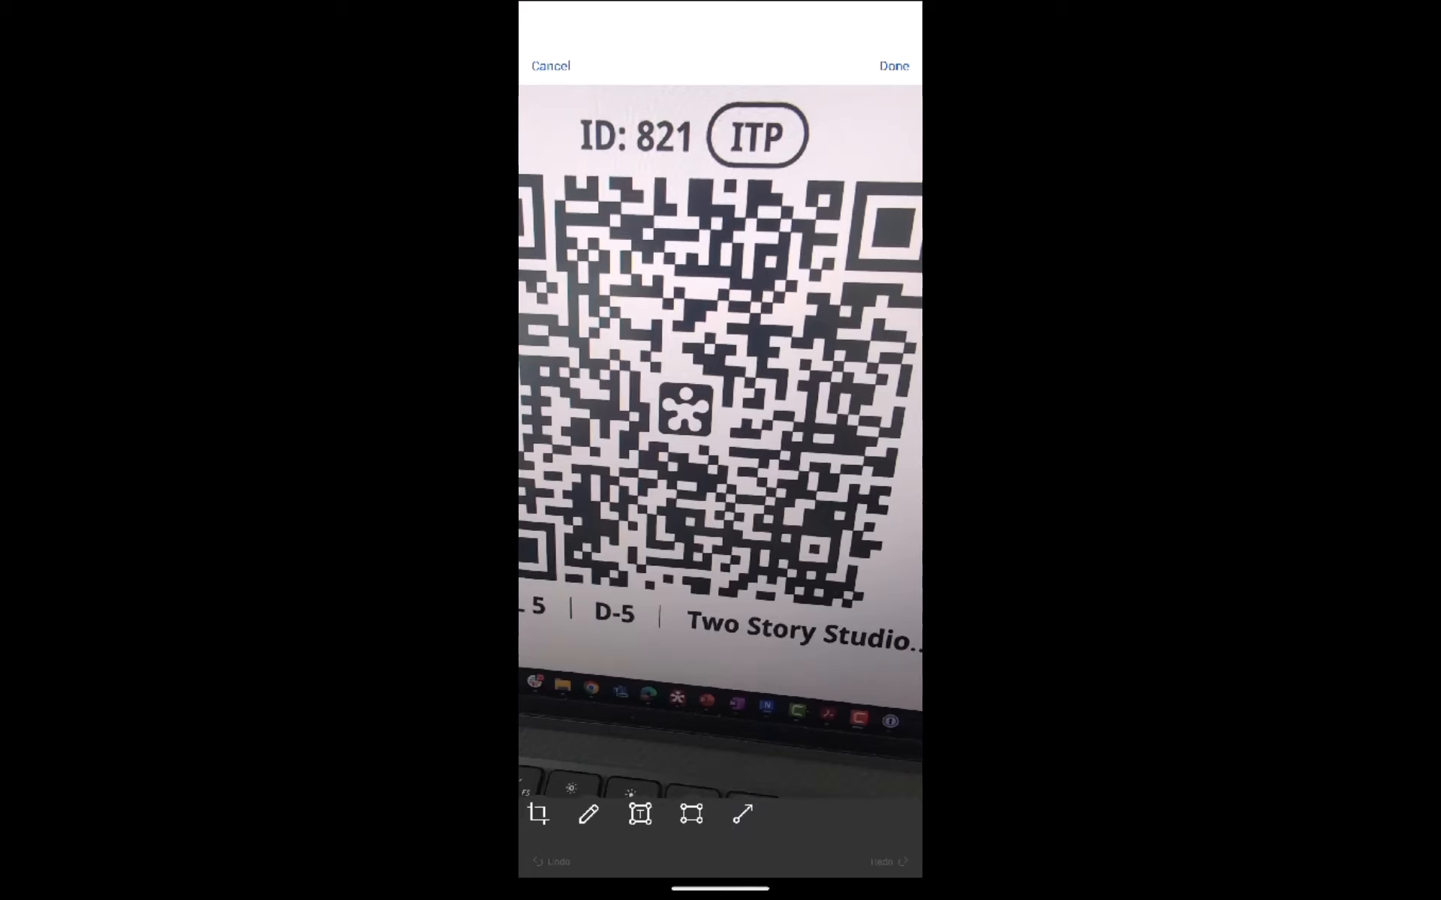
{"action": "left_click", "coordinate": [640, 814]}
{"action": "left_click_drag", "start_coordinate": [751, 345], "coordinate": [862, 507]}
{"action": "type", "text": "i"}
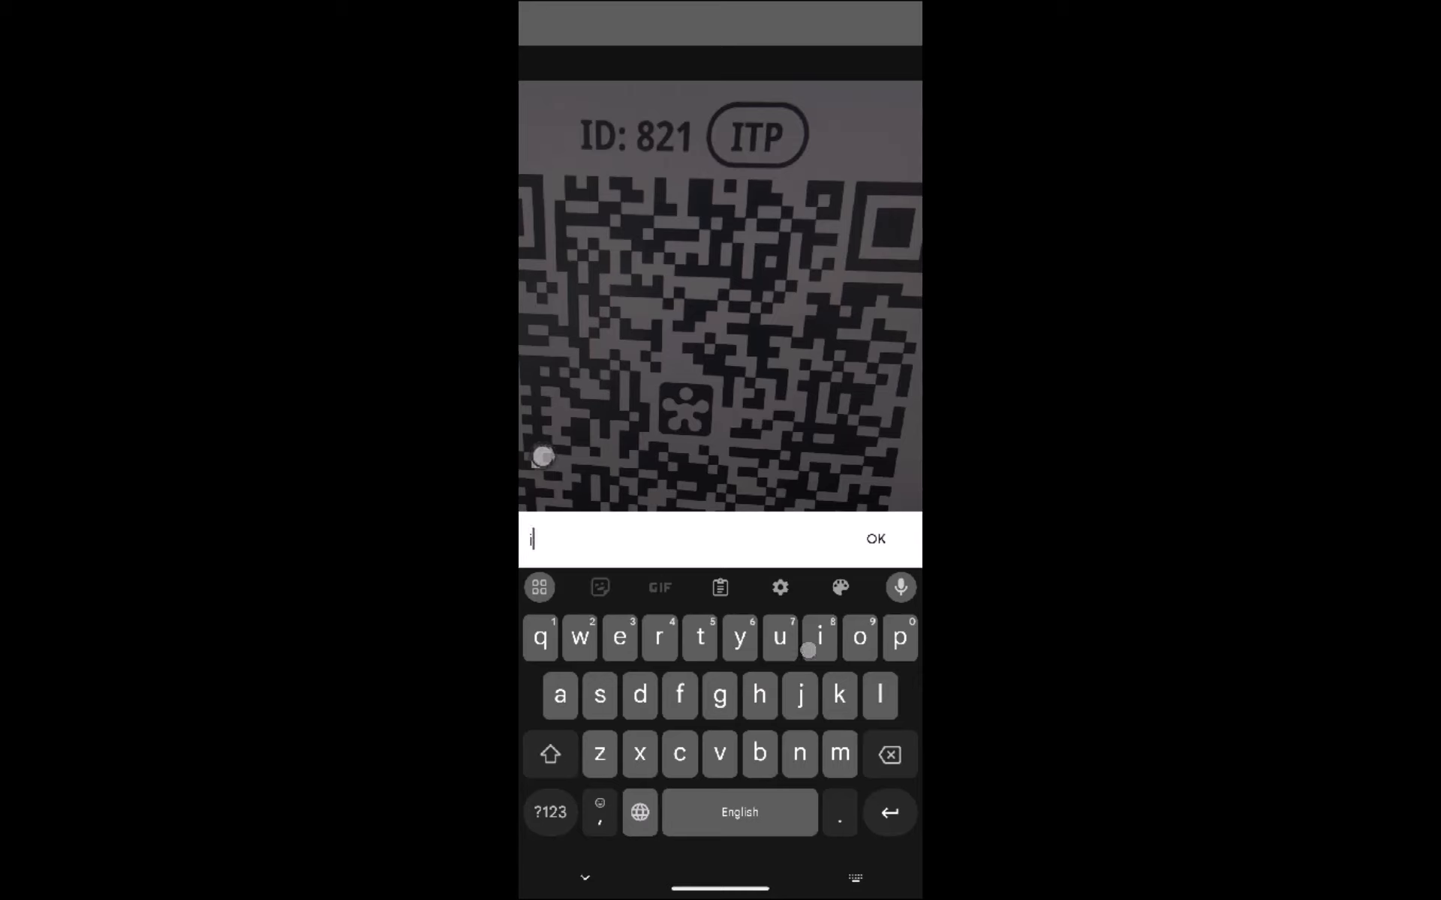
{"action": "type", "text": "ncorrect"}
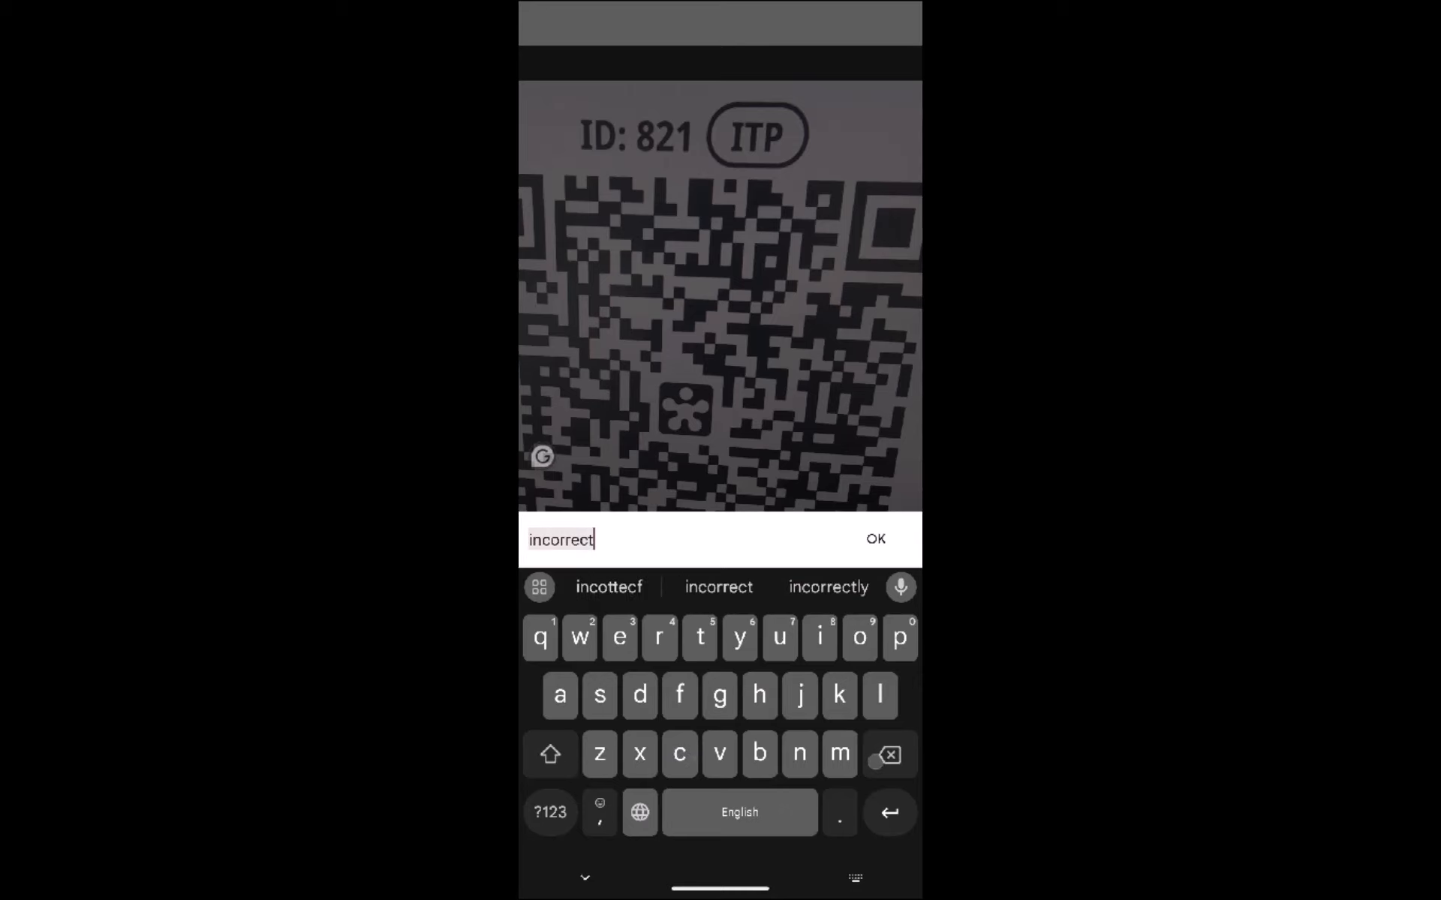
{"action": "left_click", "coordinate": [876, 539]}
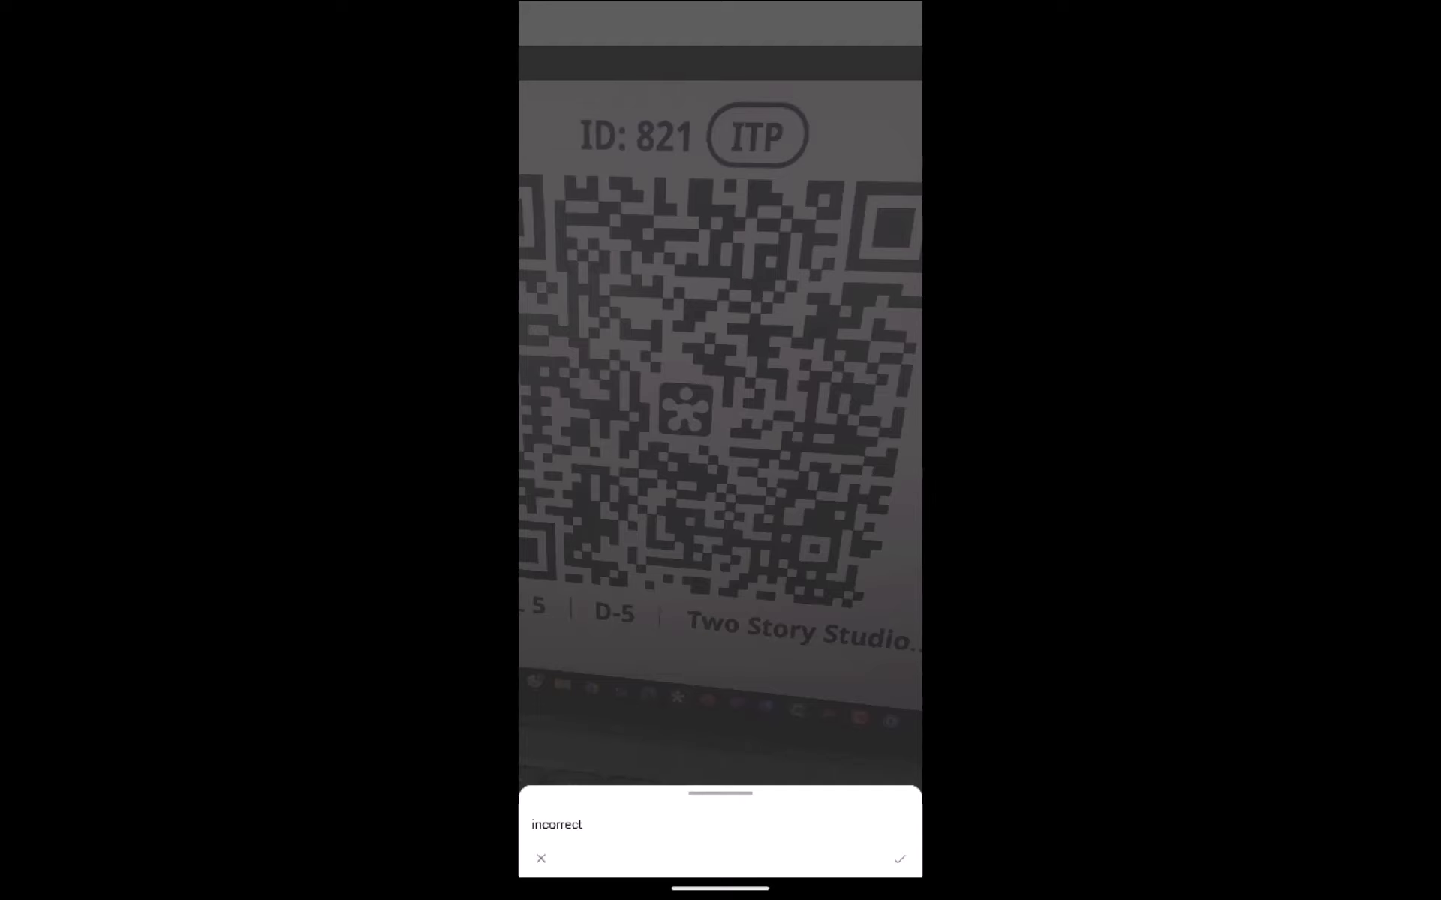
{"action": "left_click", "coordinate": [899, 859]}
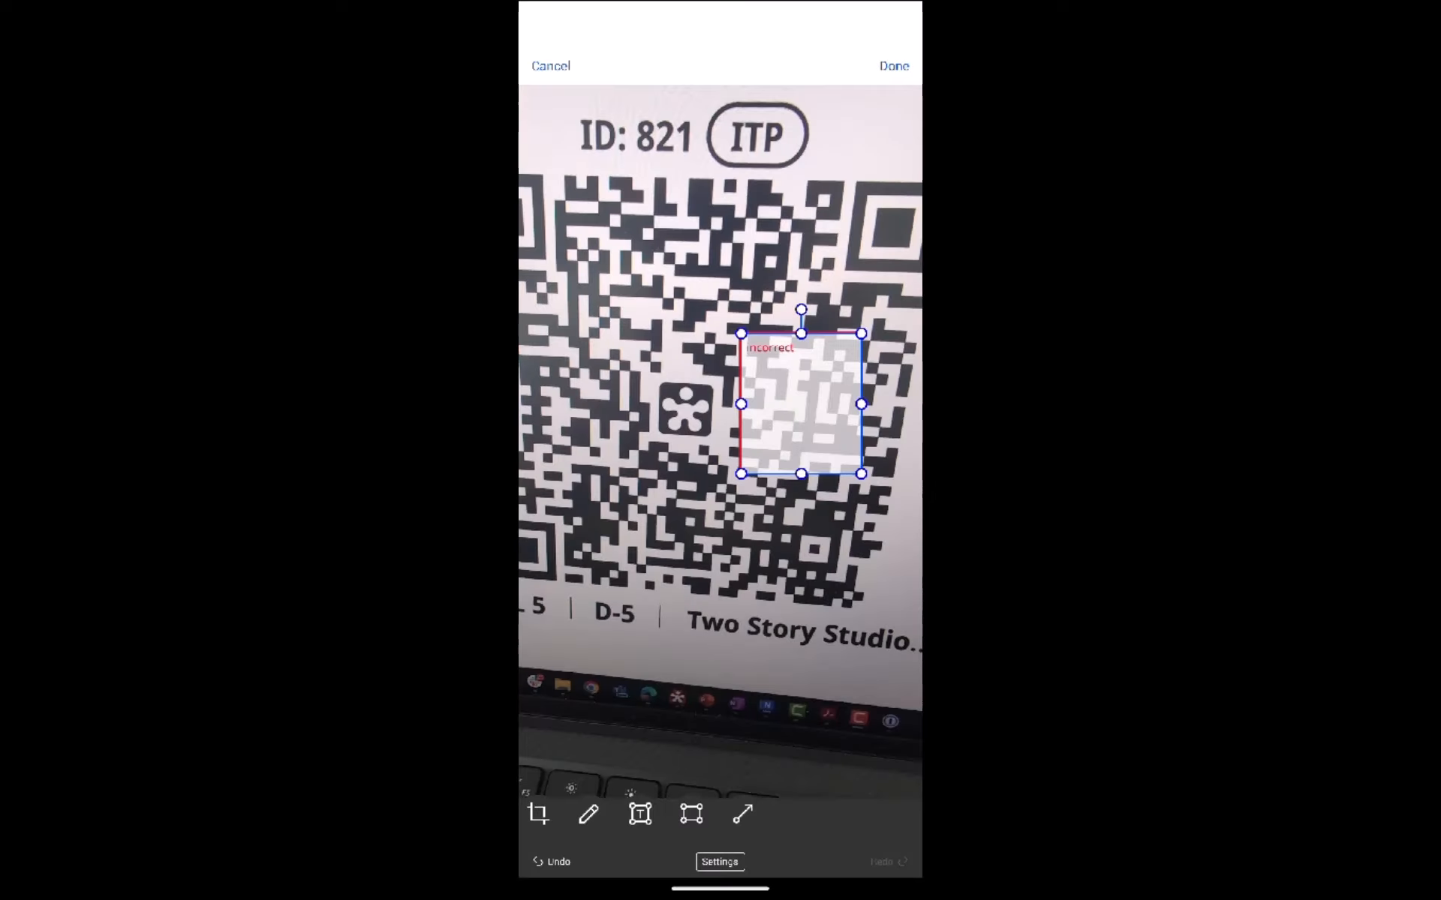
{"action": "left_click", "coordinate": [894, 66]}
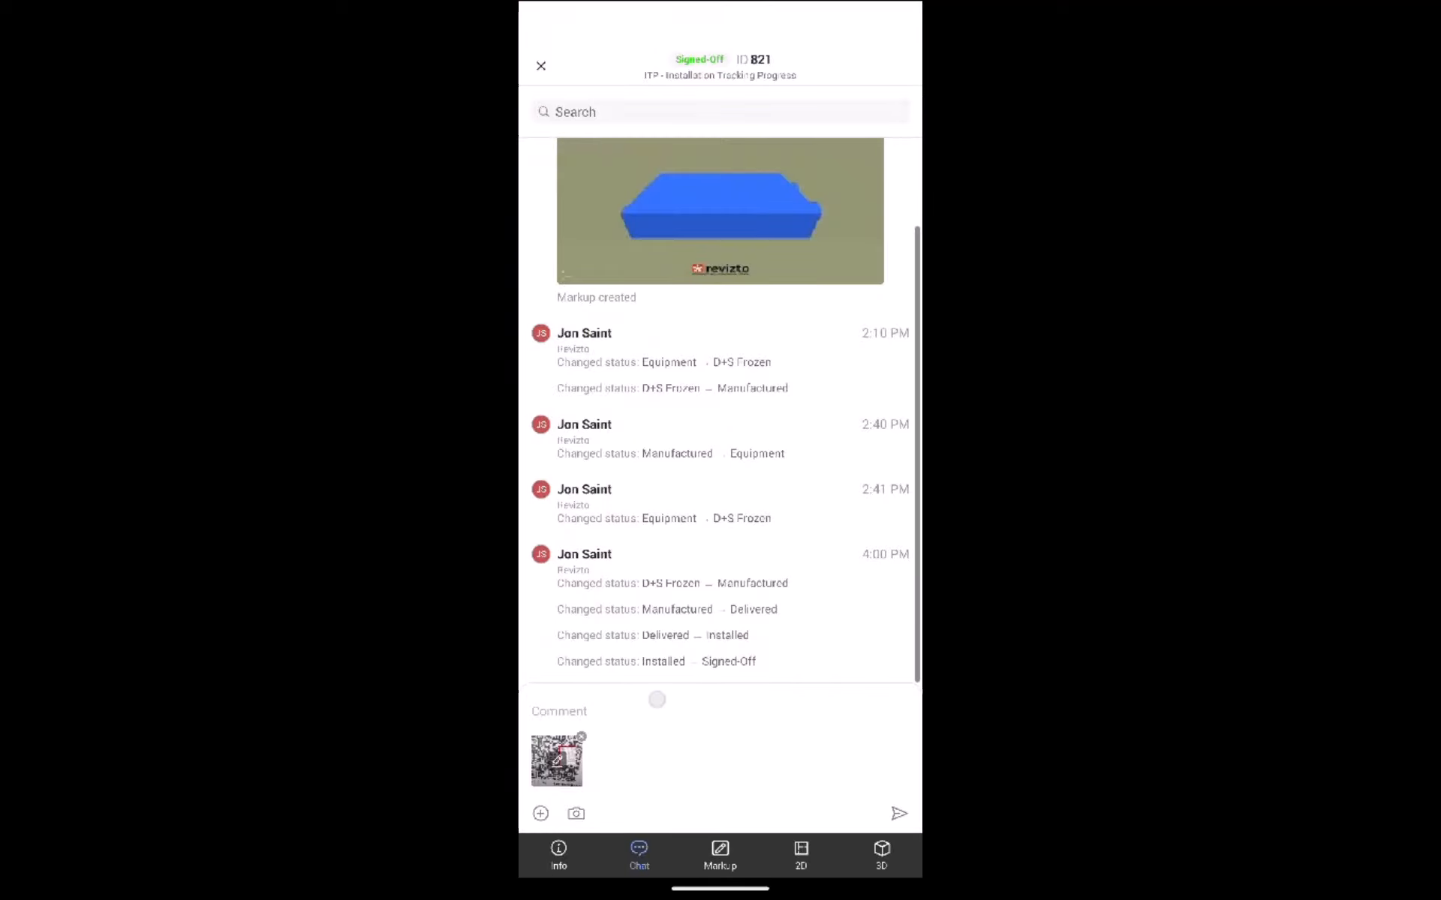
Step: Post the comment "review location in model" together with the marked-up photo in the issue chat
{"action": "left_click", "coordinate": [610, 715]}
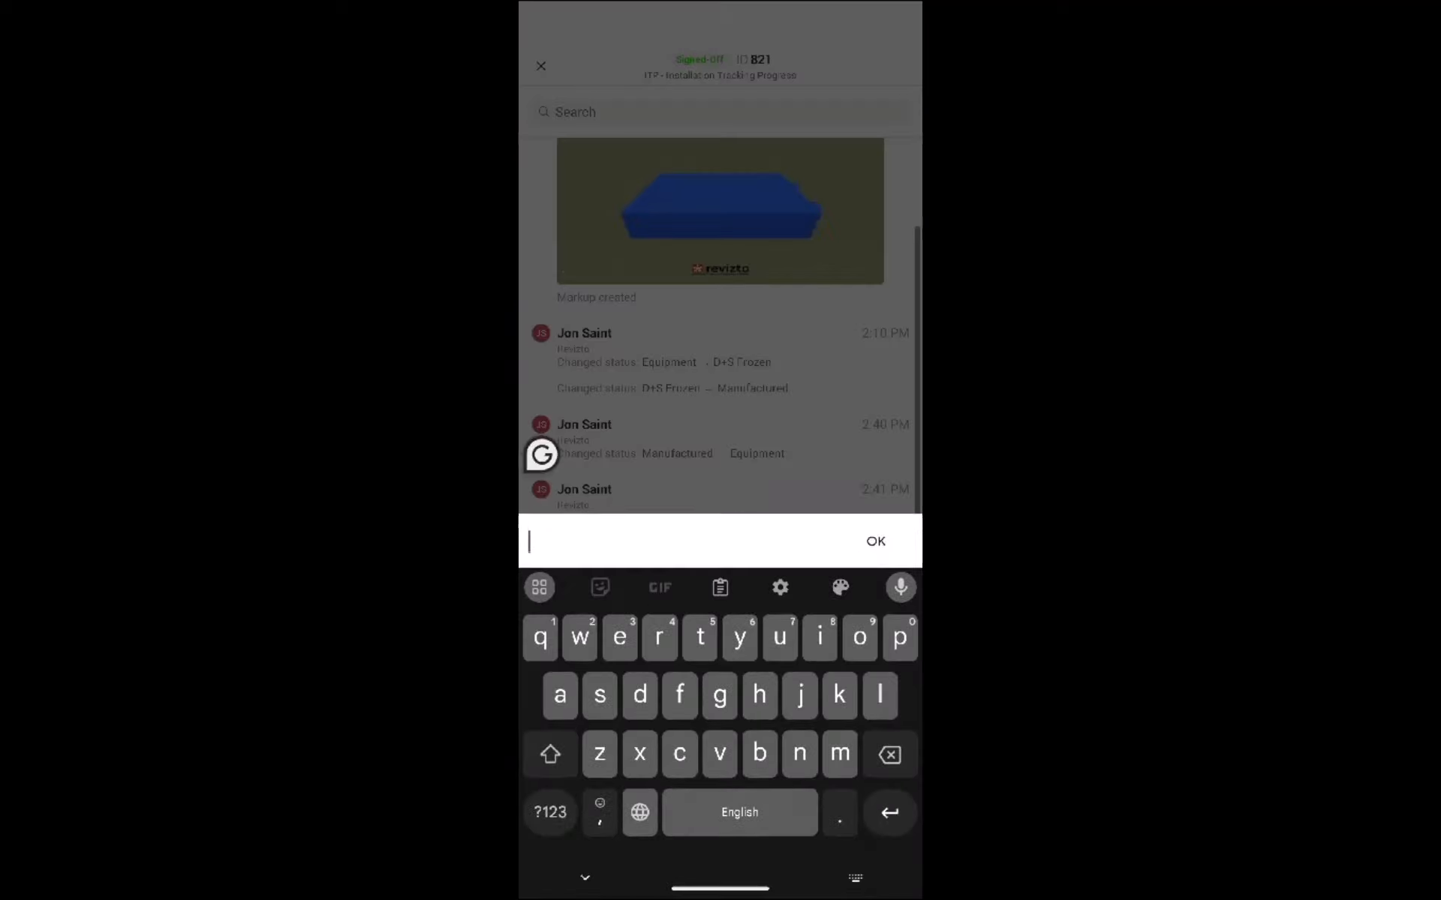
{"action": "type", "text": "review l"}
{"action": "type", "text": "ocation in middl"}
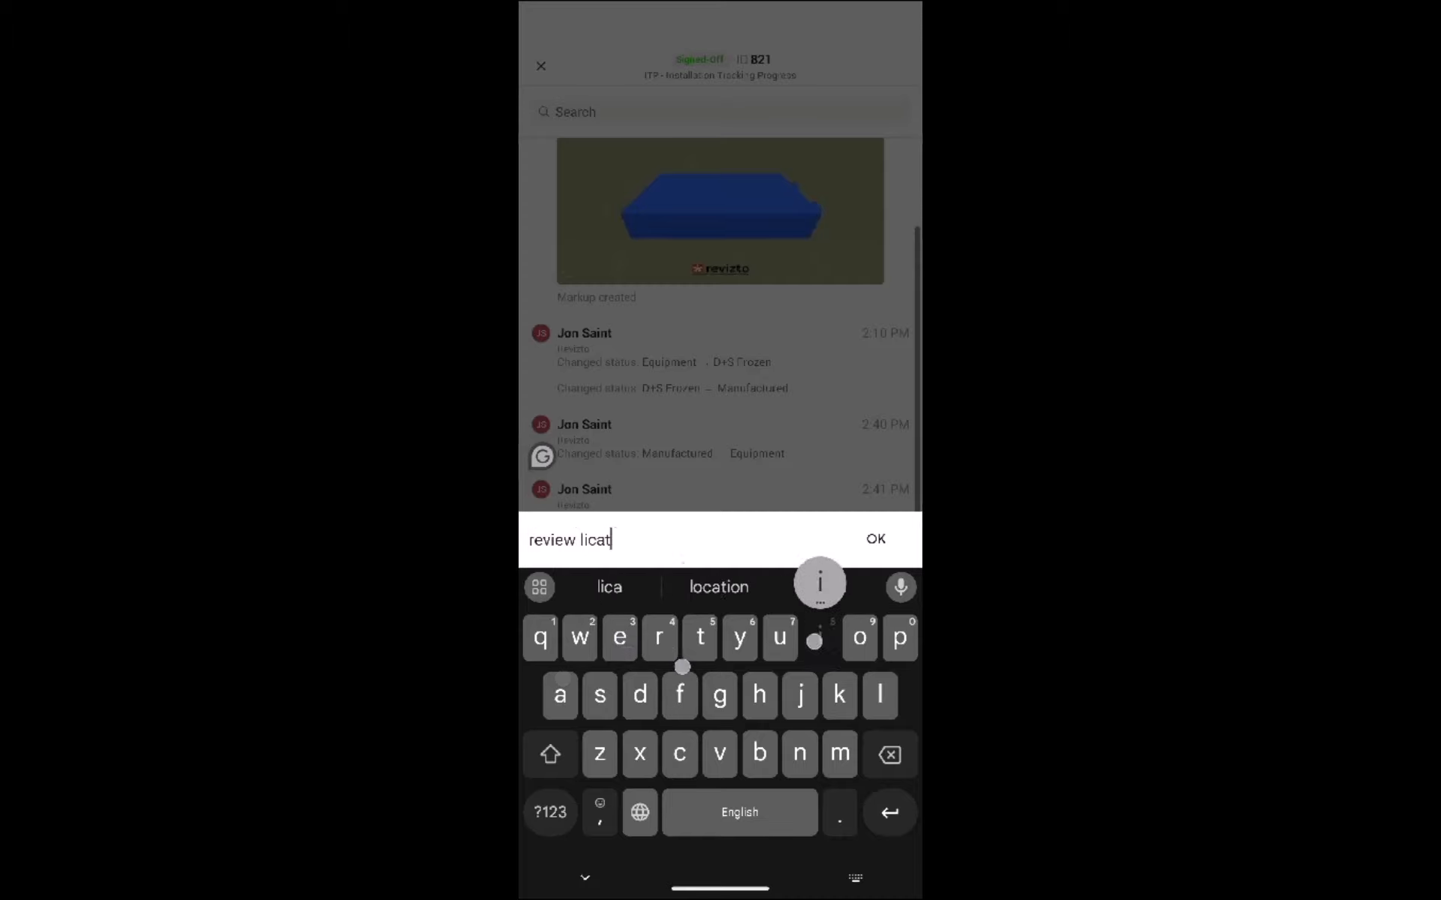
{"action": "left_click", "coordinate": [719, 586]}
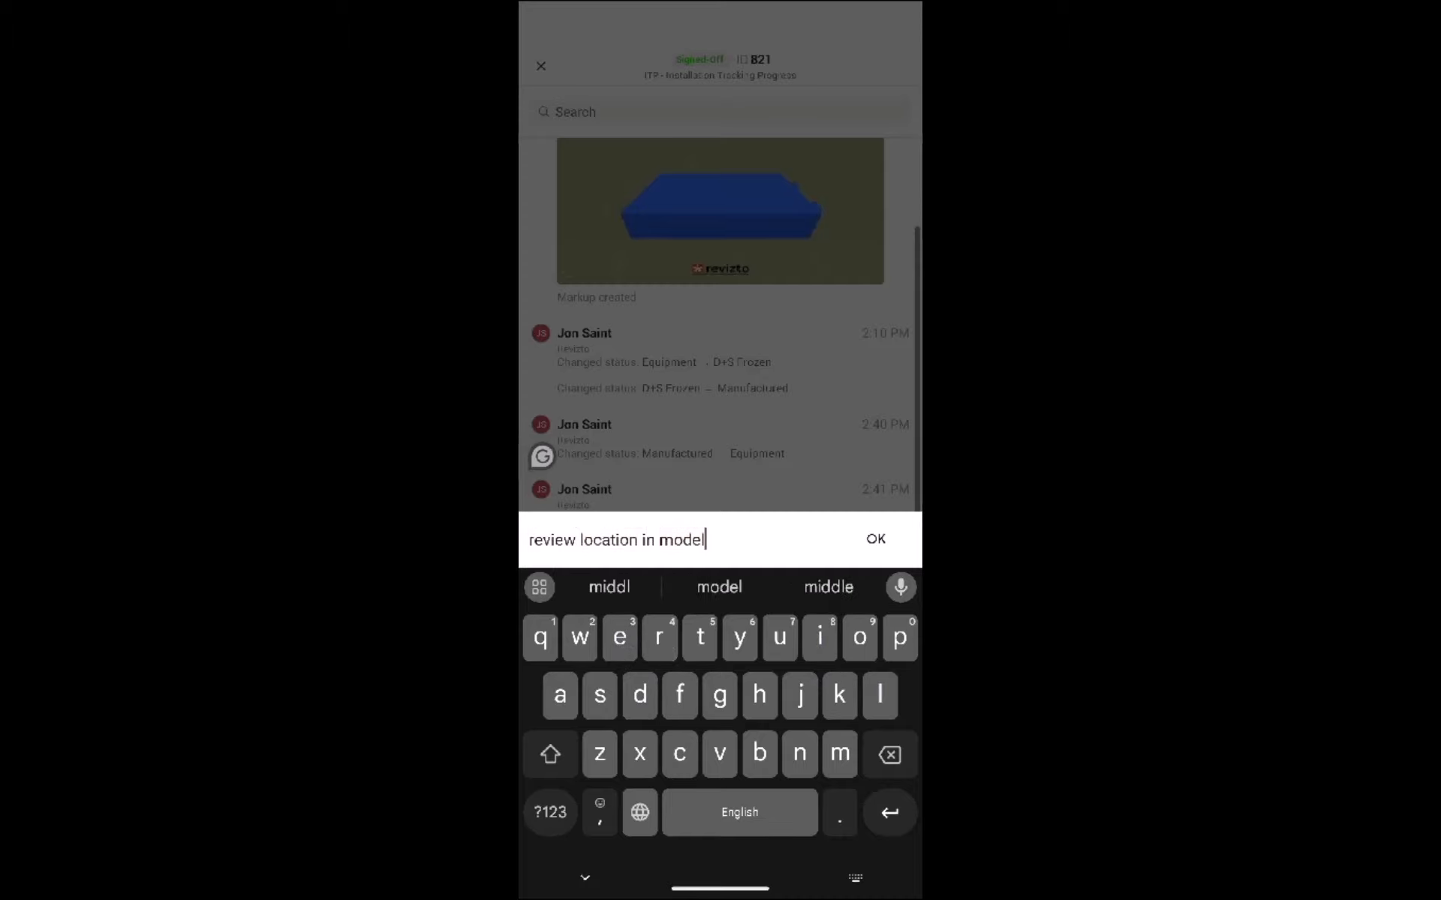
{"action": "left_click", "coordinate": [875, 539]}
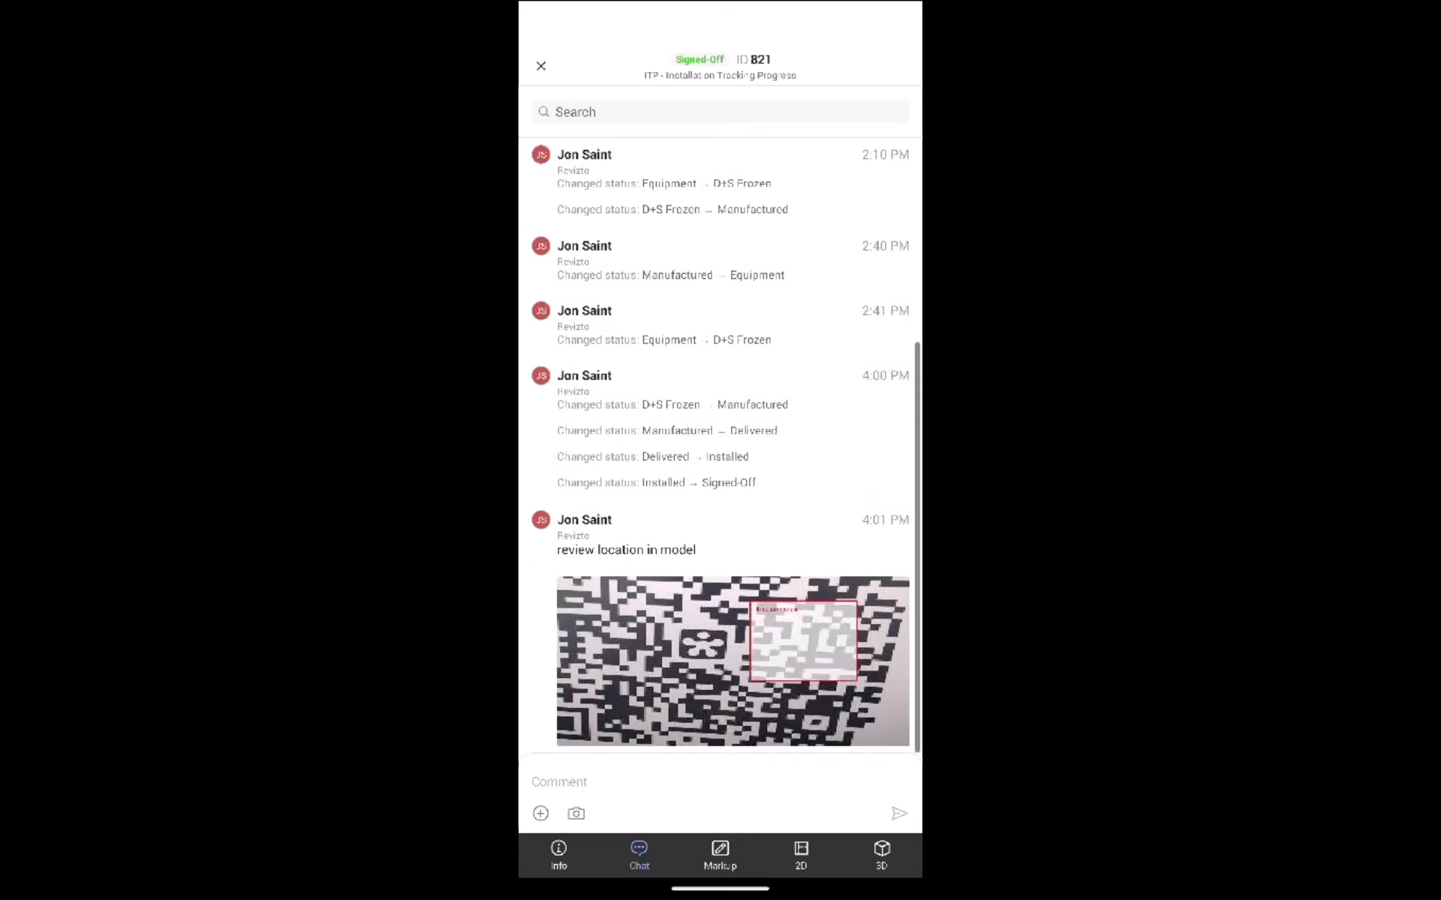
Step: View the posted photo at full size, return to the chat and check which attachment types can be added
{"action": "left_click", "coordinate": [691, 648]}
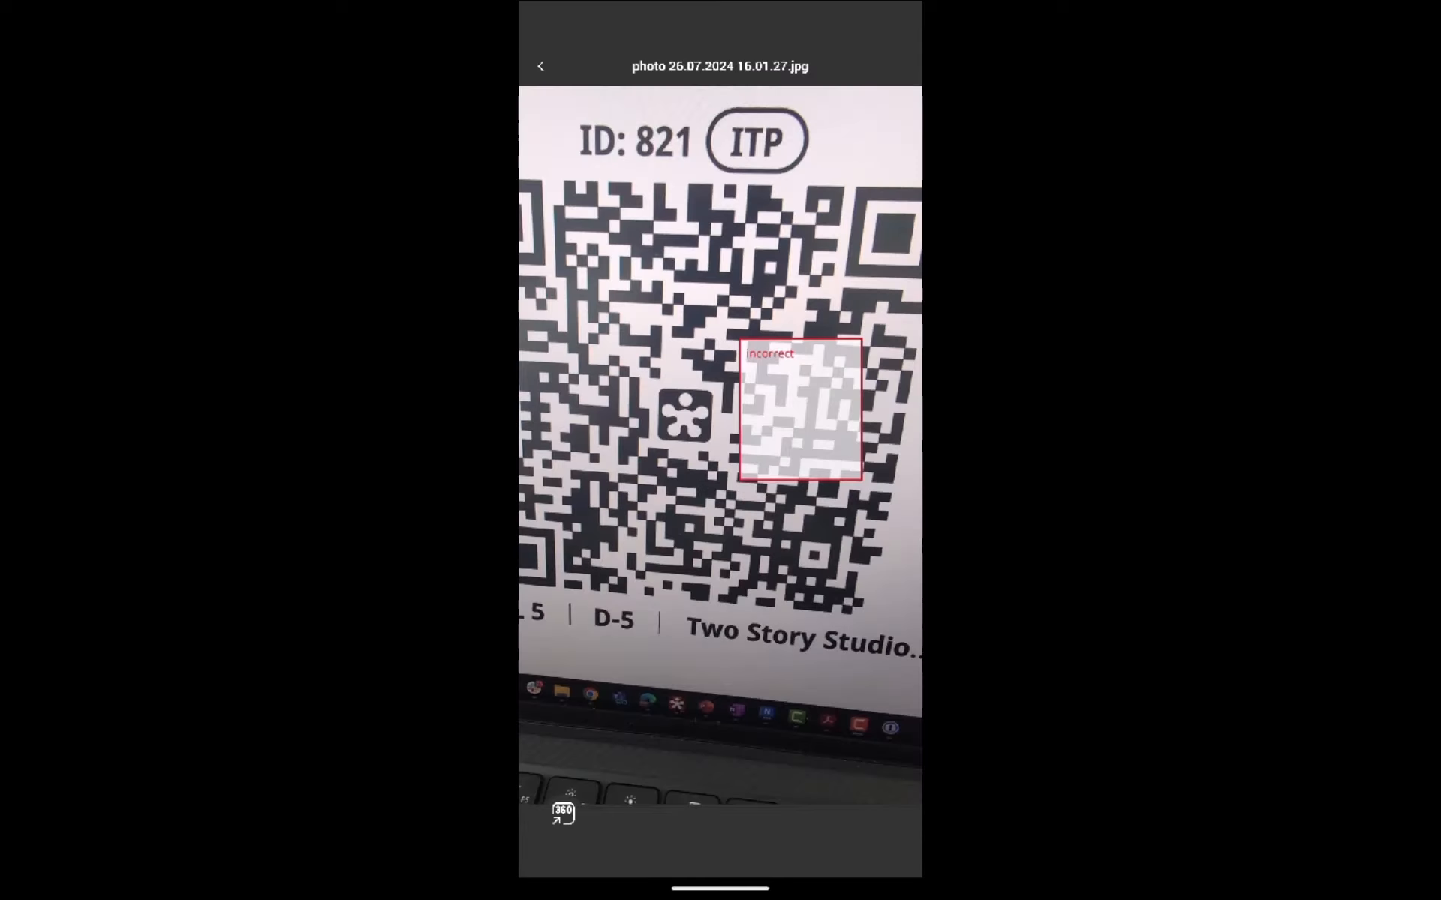
{"action": "left_click_drag", "start_coordinate": [919, 405], "coordinate": [863, 405]}
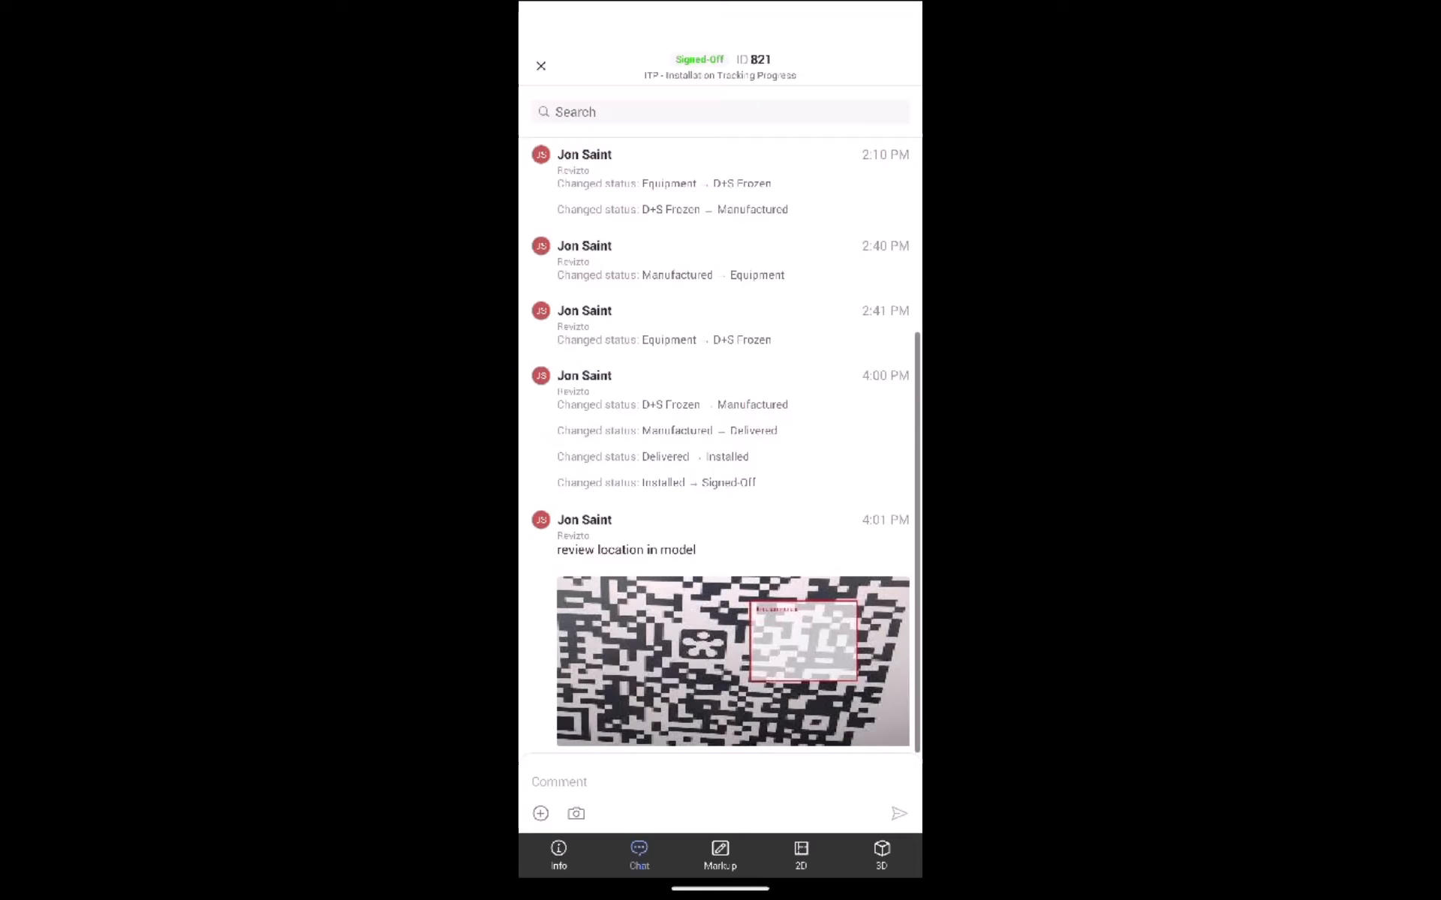
{"action": "left_click", "coordinate": [541, 814]}
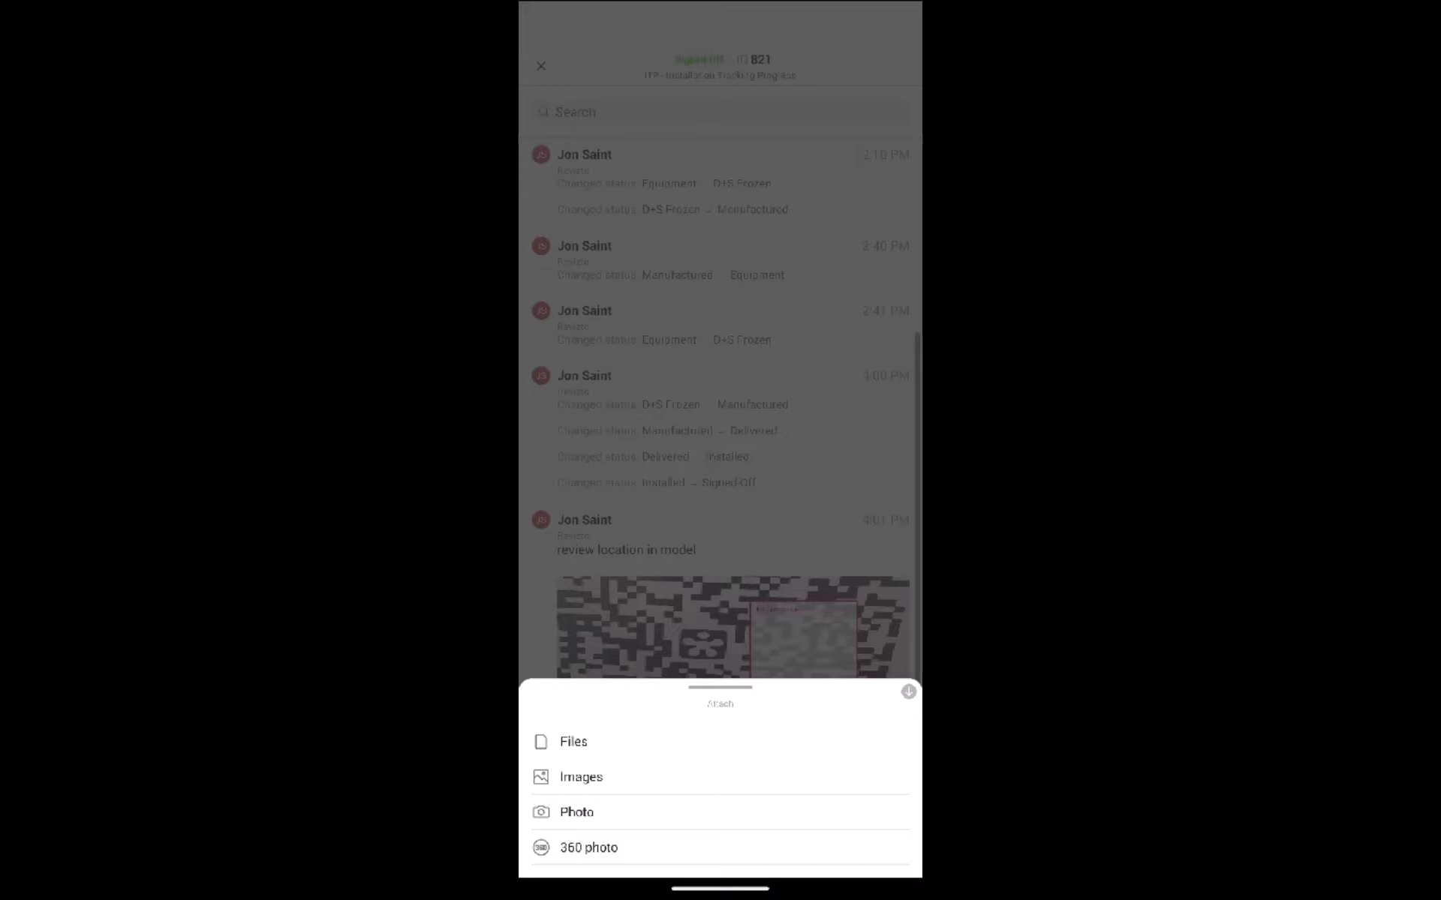
{"action": "left_click", "coordinate": [794, 466]}
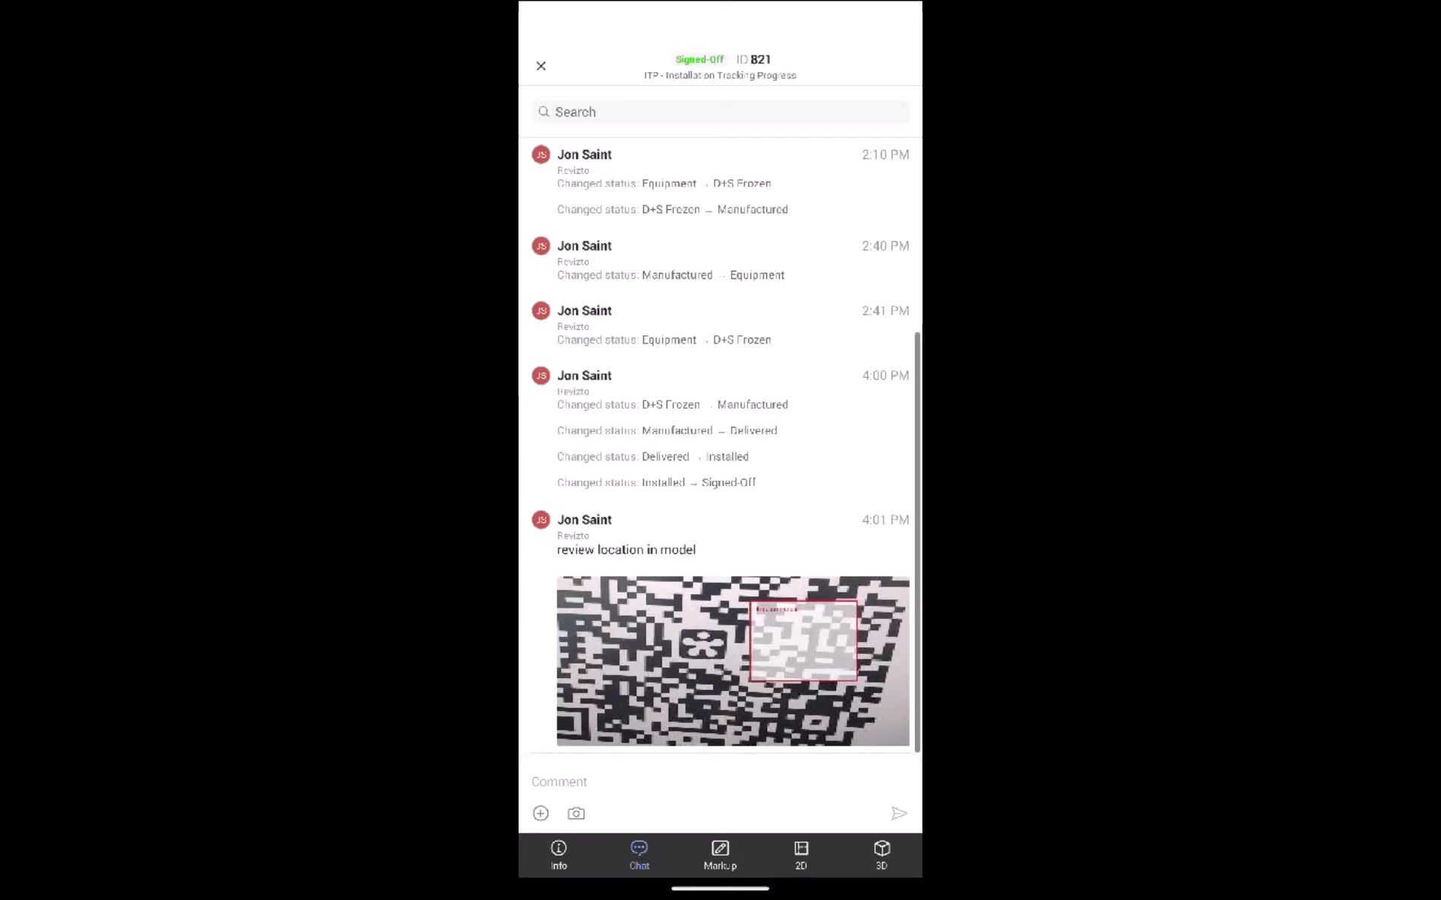
Step: Open the 3D model for issue 821
{"action": "left_click", "coordinate": [882, 856]}
{"action": "left_click", "coordinate": [797, 809]}
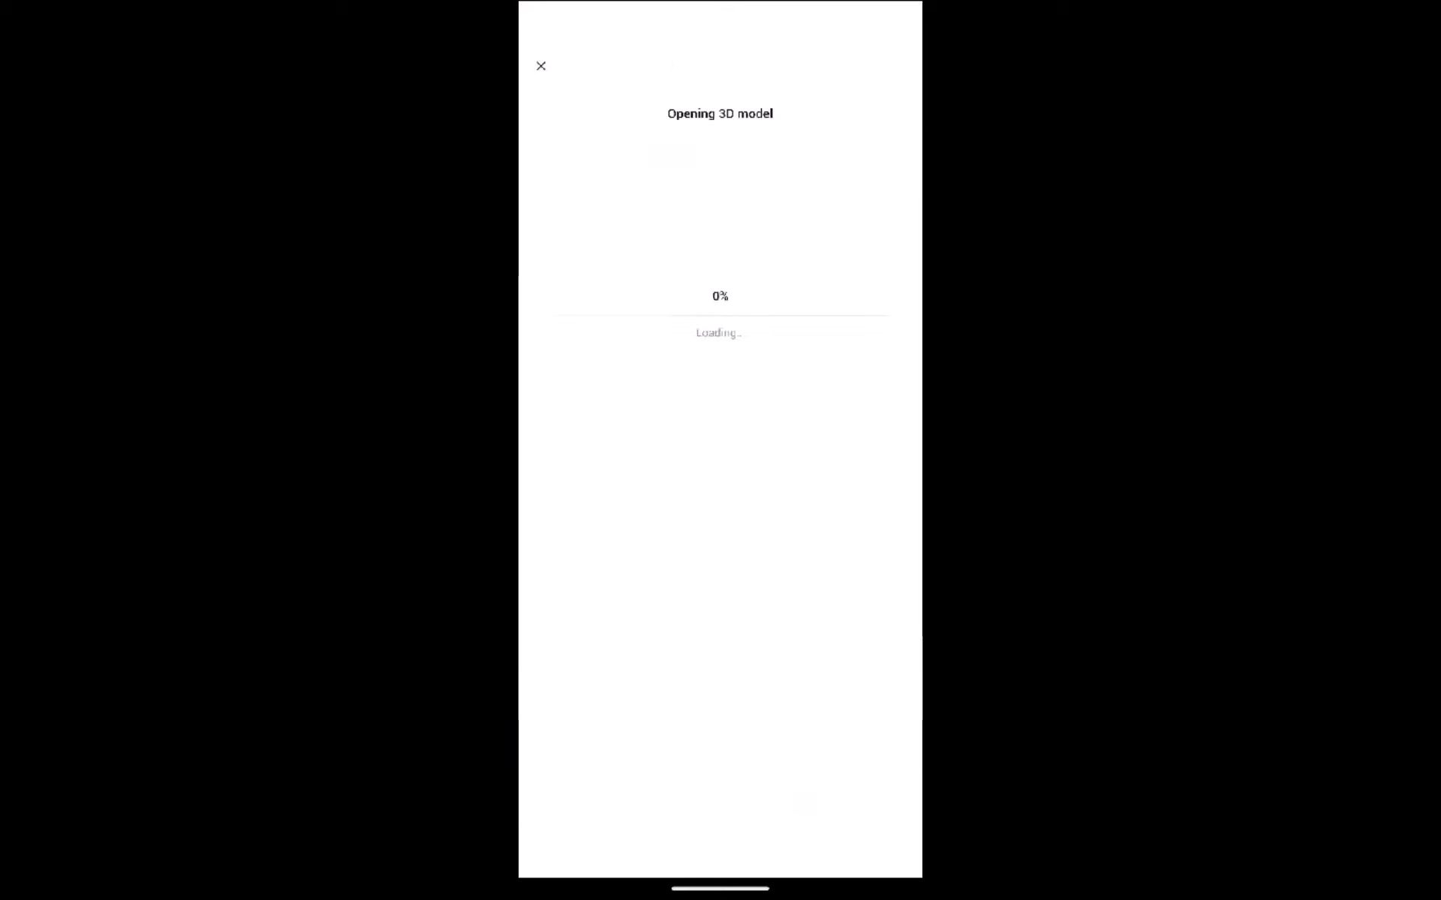